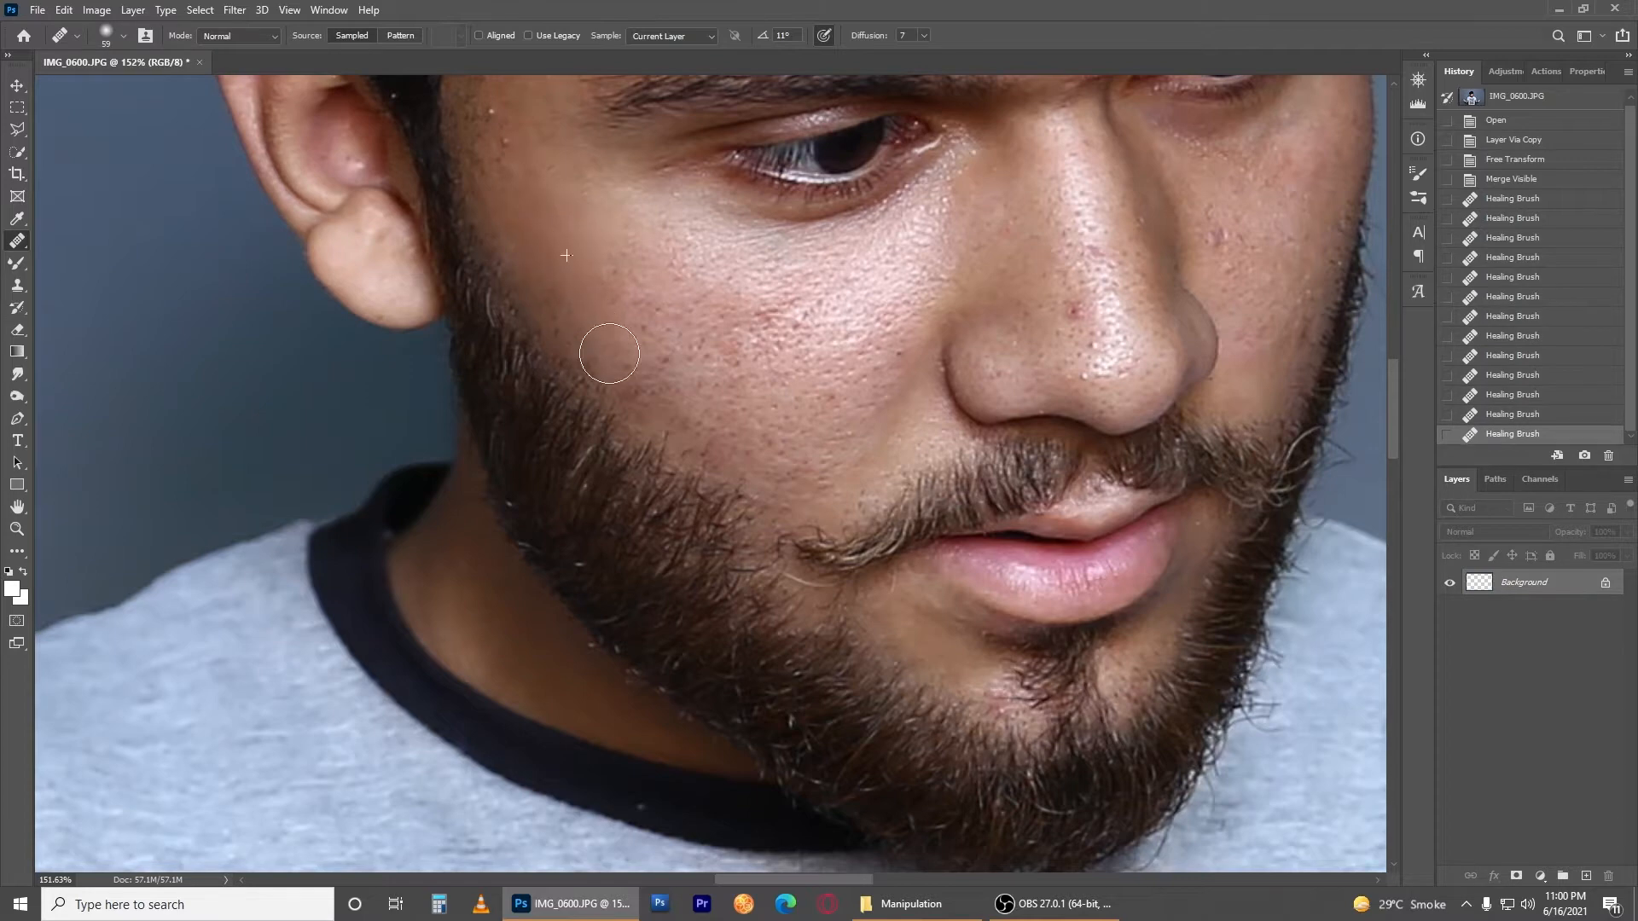
Step: Heal the blemishes on the outer part of the near cheek, beside the sideburn and temple, with the Healing Brush
click(612, 369)
click(645, 389)
drag(537, 278, 605, 466)
click(577, 339)
click(565, 304)
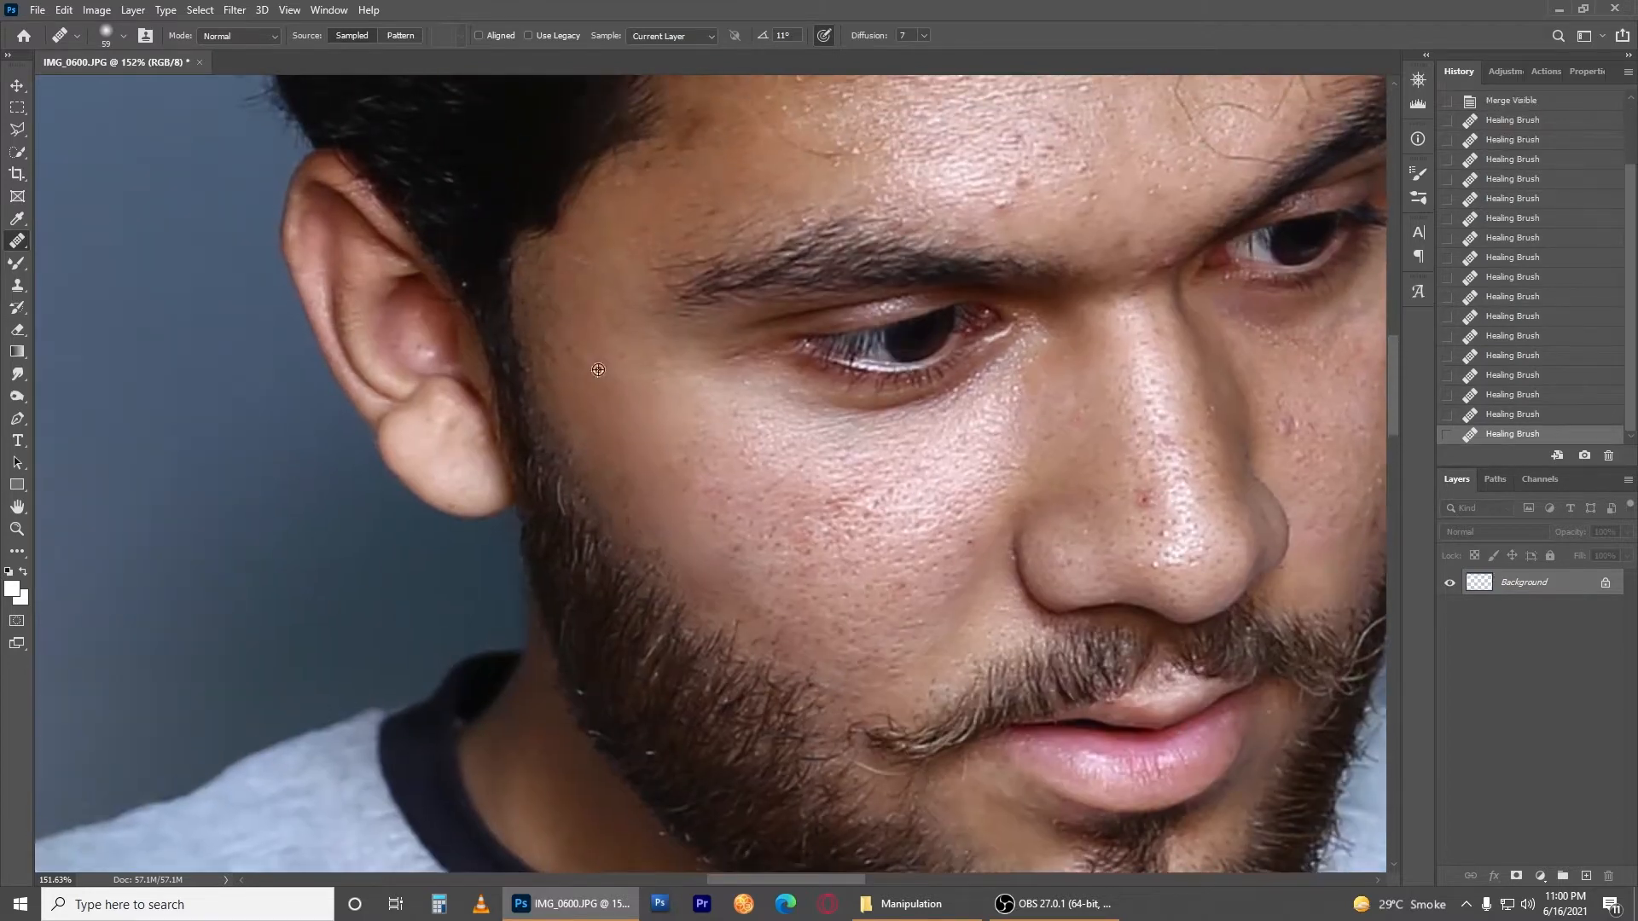
Step: Heal the red spots across the middle of the near cheek, sampling clean skin close to each one
alt+click(785, 568)
click(762, 553)
alt+click(804, 571)
click(821, 522)
click(857, 491)
alt+click(860, 547)
click(830, 502)
click(809, 580)
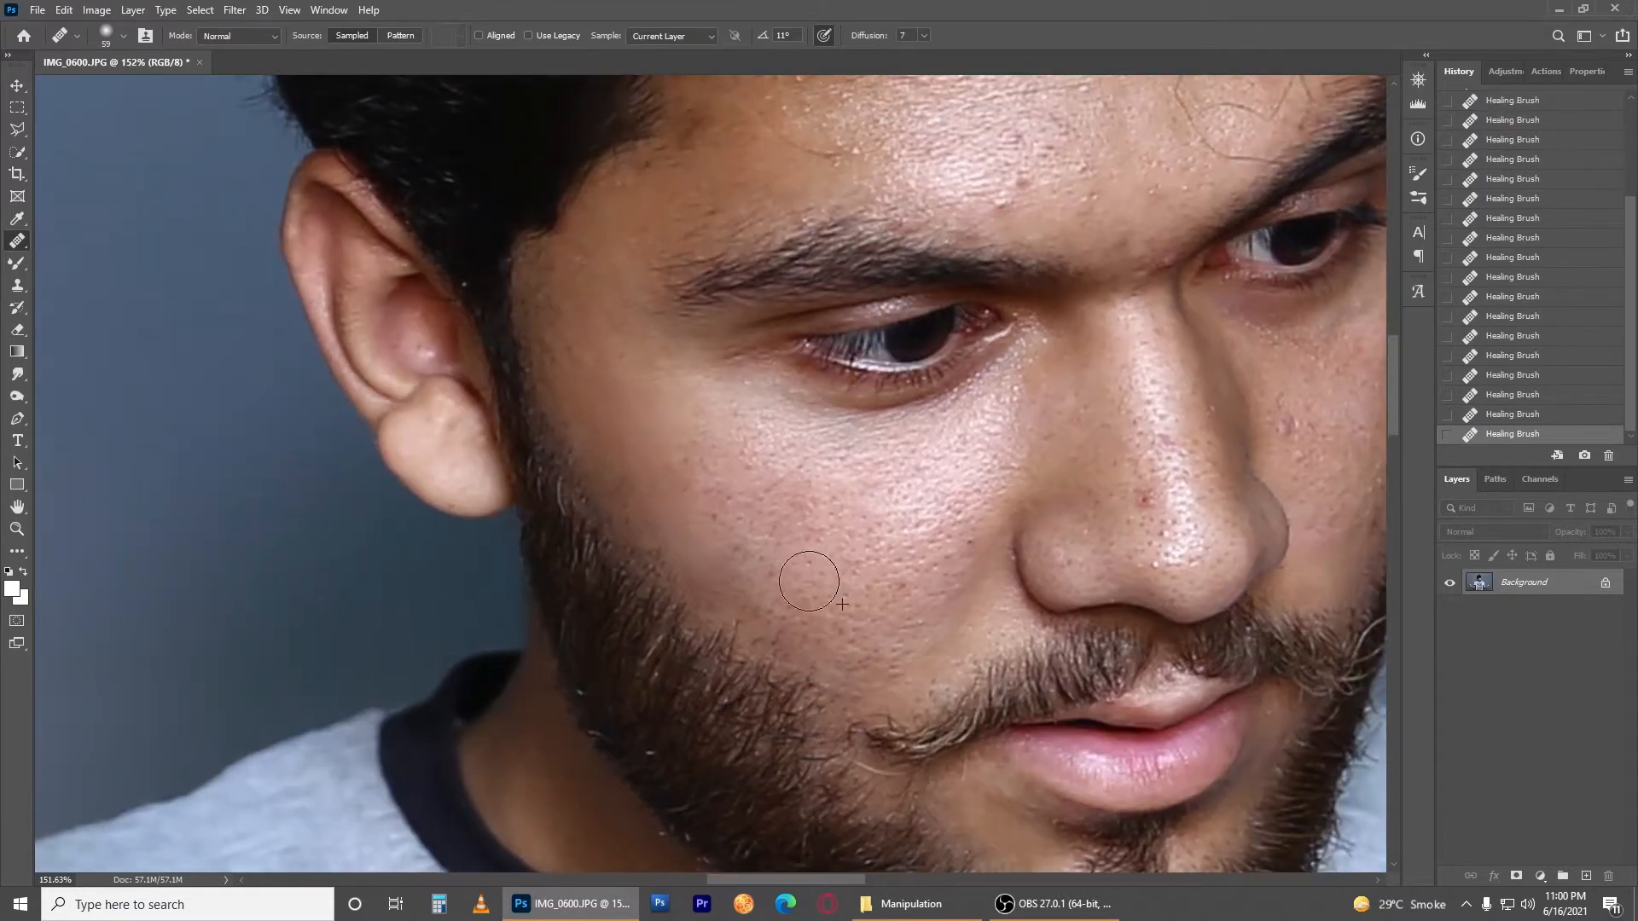
Step: Heal the red spot on the nose and the blemish in the middle of the forehead from nearby skin samples
alt+click(1143, 469)
click(1148, 499)
drag(1074, 445, 903, 701)
alt+click(891, 423)
drag(849, 445, 842, 453)
click(845, 458)
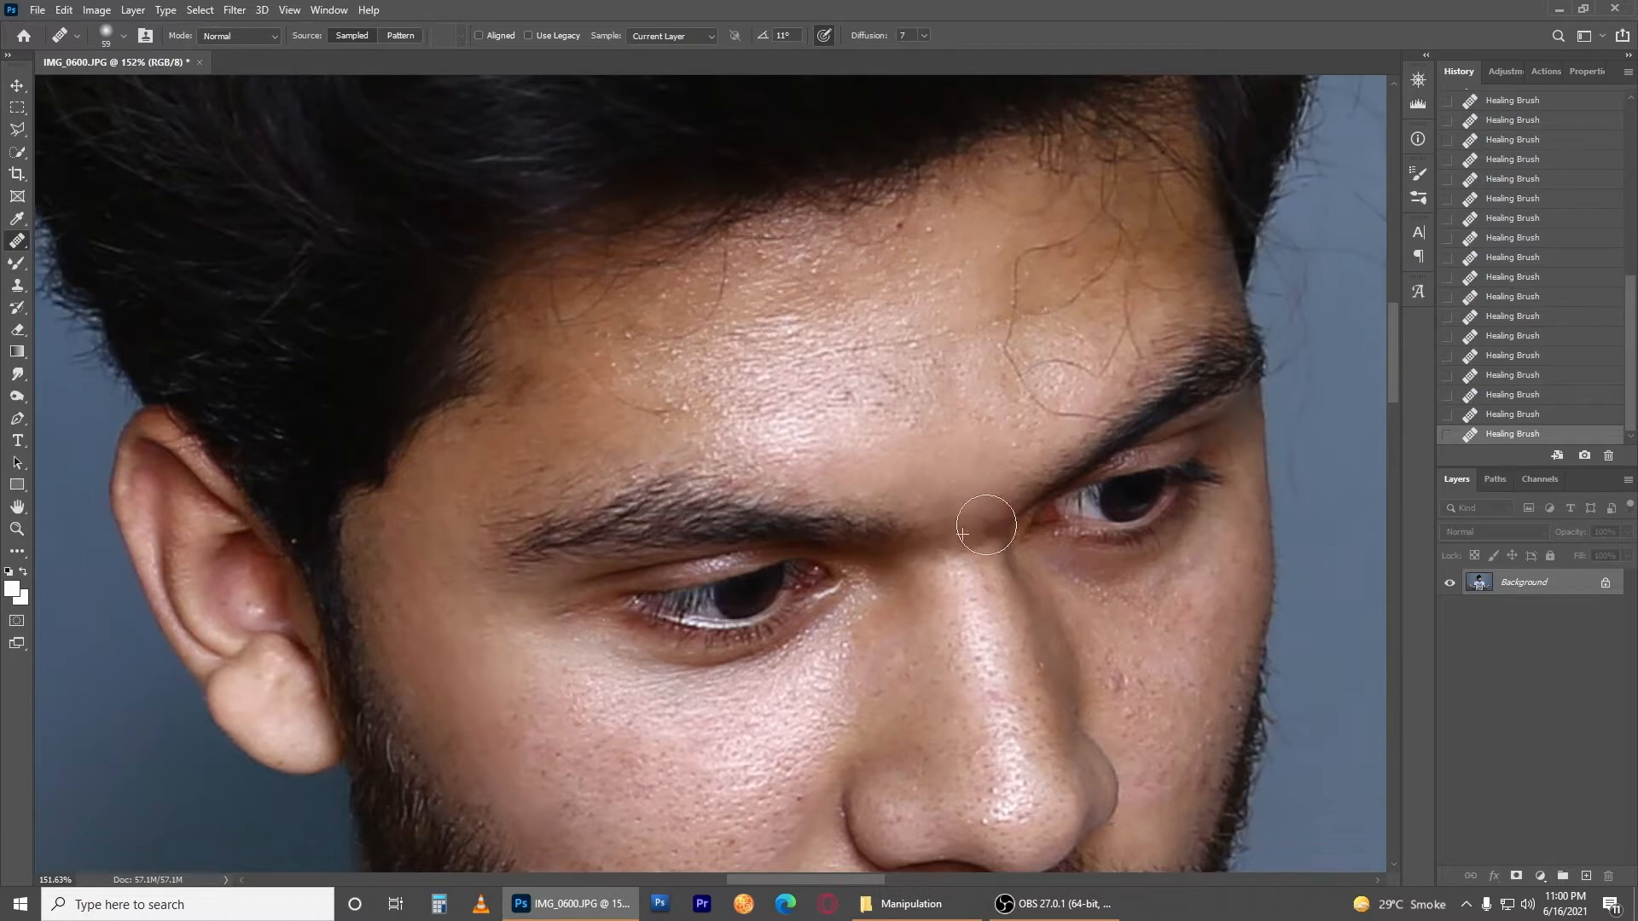
Step: Heal the blemishes on the far cheek beside the nose
click(1130, 677)
click(1141, 712)
click(1102, 691)
Step: Heal the bumps on the forehead just above the near eyebrow, resampling clean skin between spots
alt+click(712, 387)
click(672, 410)
click(635, 415)
alt+click(598, 439)
click(616, 431)
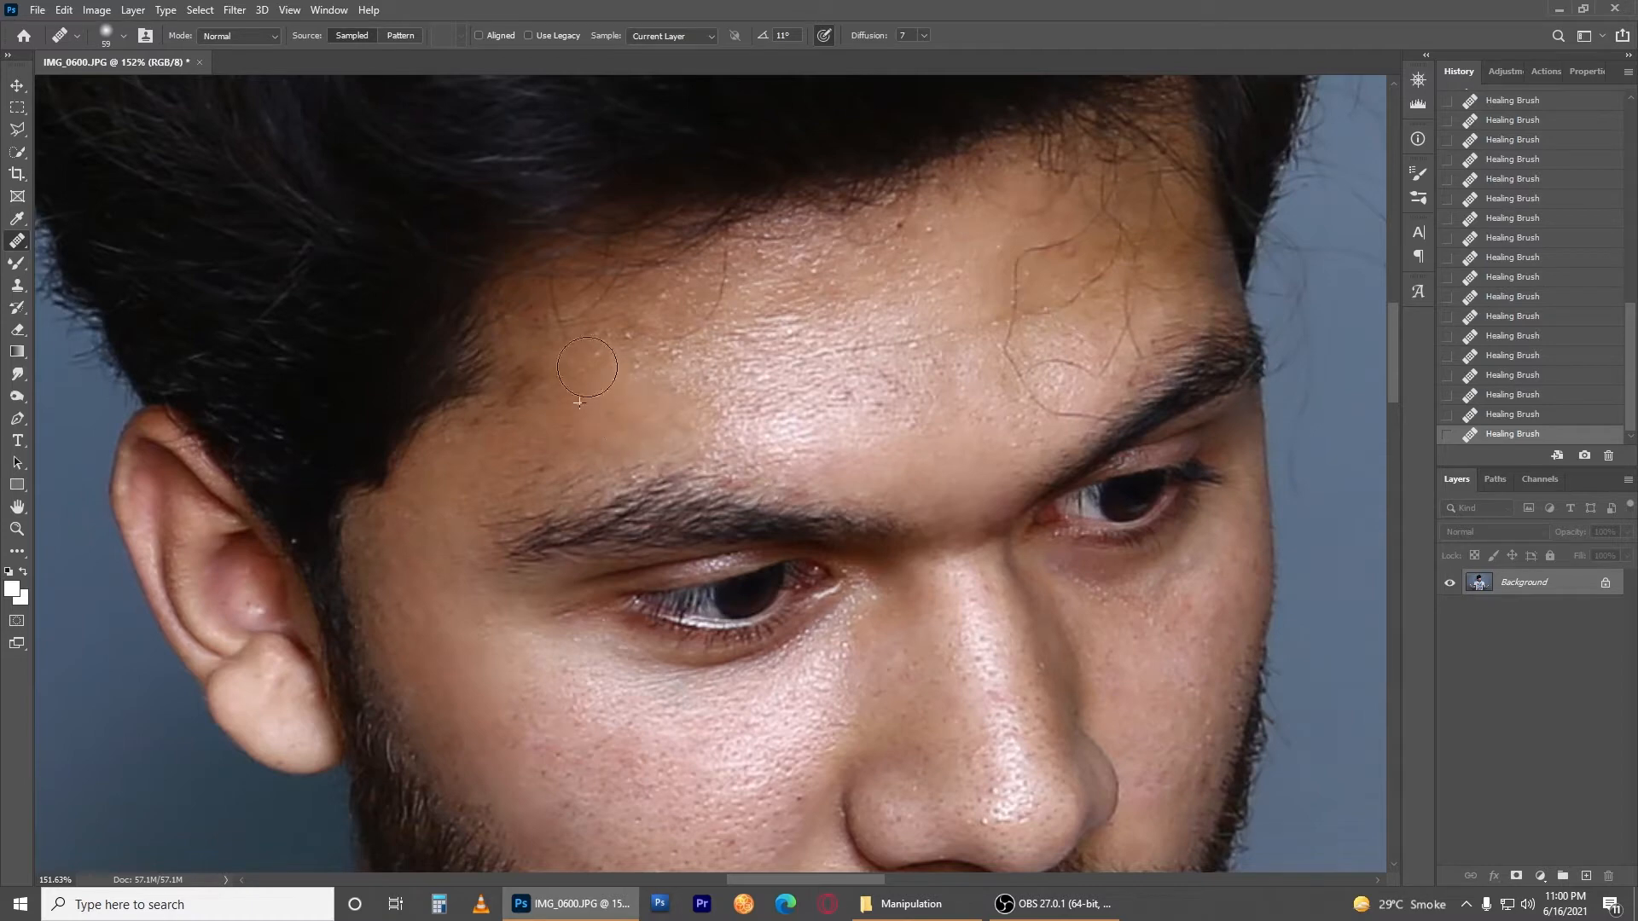
Step: Heal the uneven patches on the near temple between the hairline and the eyebrow, sampling adjacent skin
mouse_move(587, 367)
mouse_down()
mouse_move(565, 339)
mouse_move(512, 400)
mouse_up()
alt+click(591, 416)
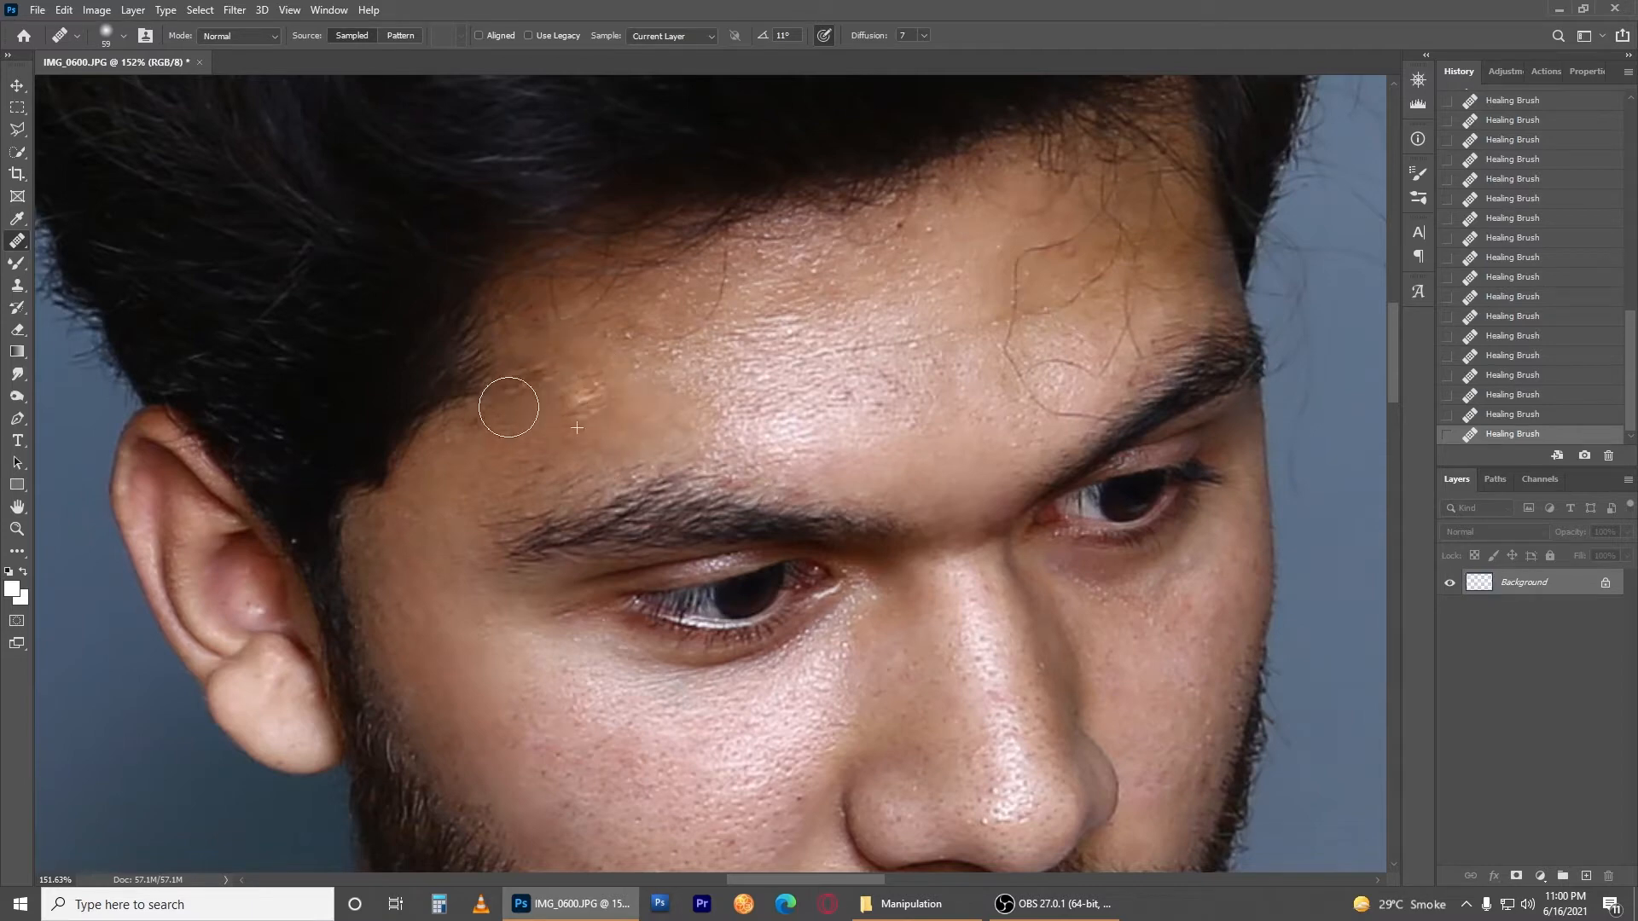
click(582, 397)
alt+click(525, 413)
mouse_move(499, 415)
mouse_down()
mouse_move(473, 441)
mouse_move(550, 463)
mouse_move(496, 495)
mouse_up()
alt+click(584, 425)
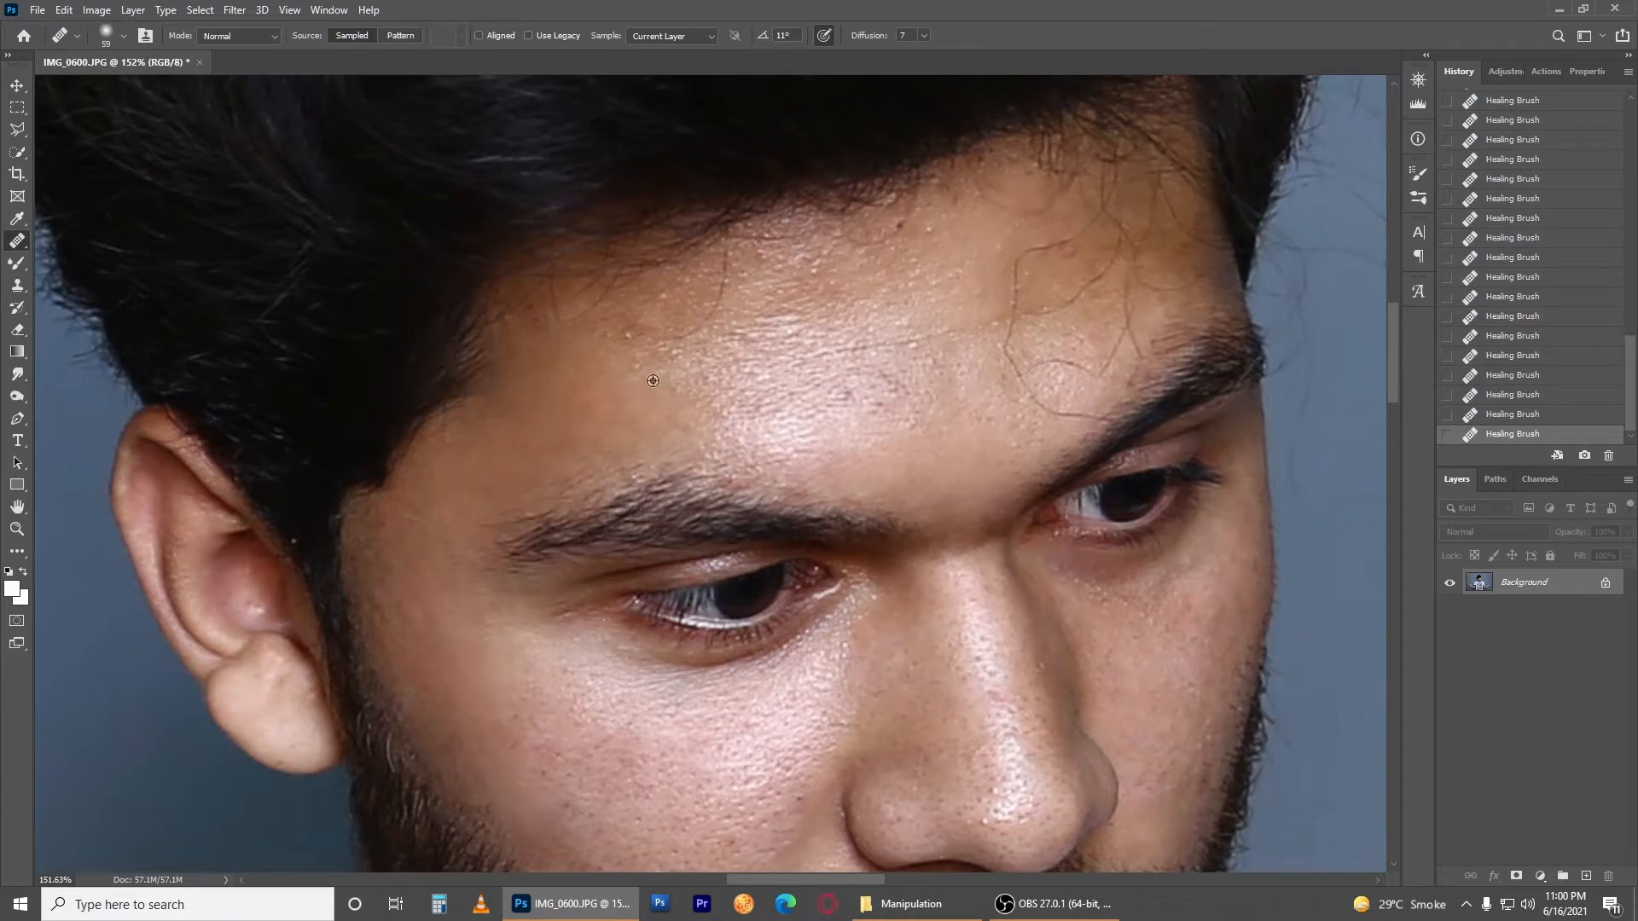
Step: Smooth the skin texture of the near cheek below the eye with the Mixer Brush
scroll(707, 433, down, 7)
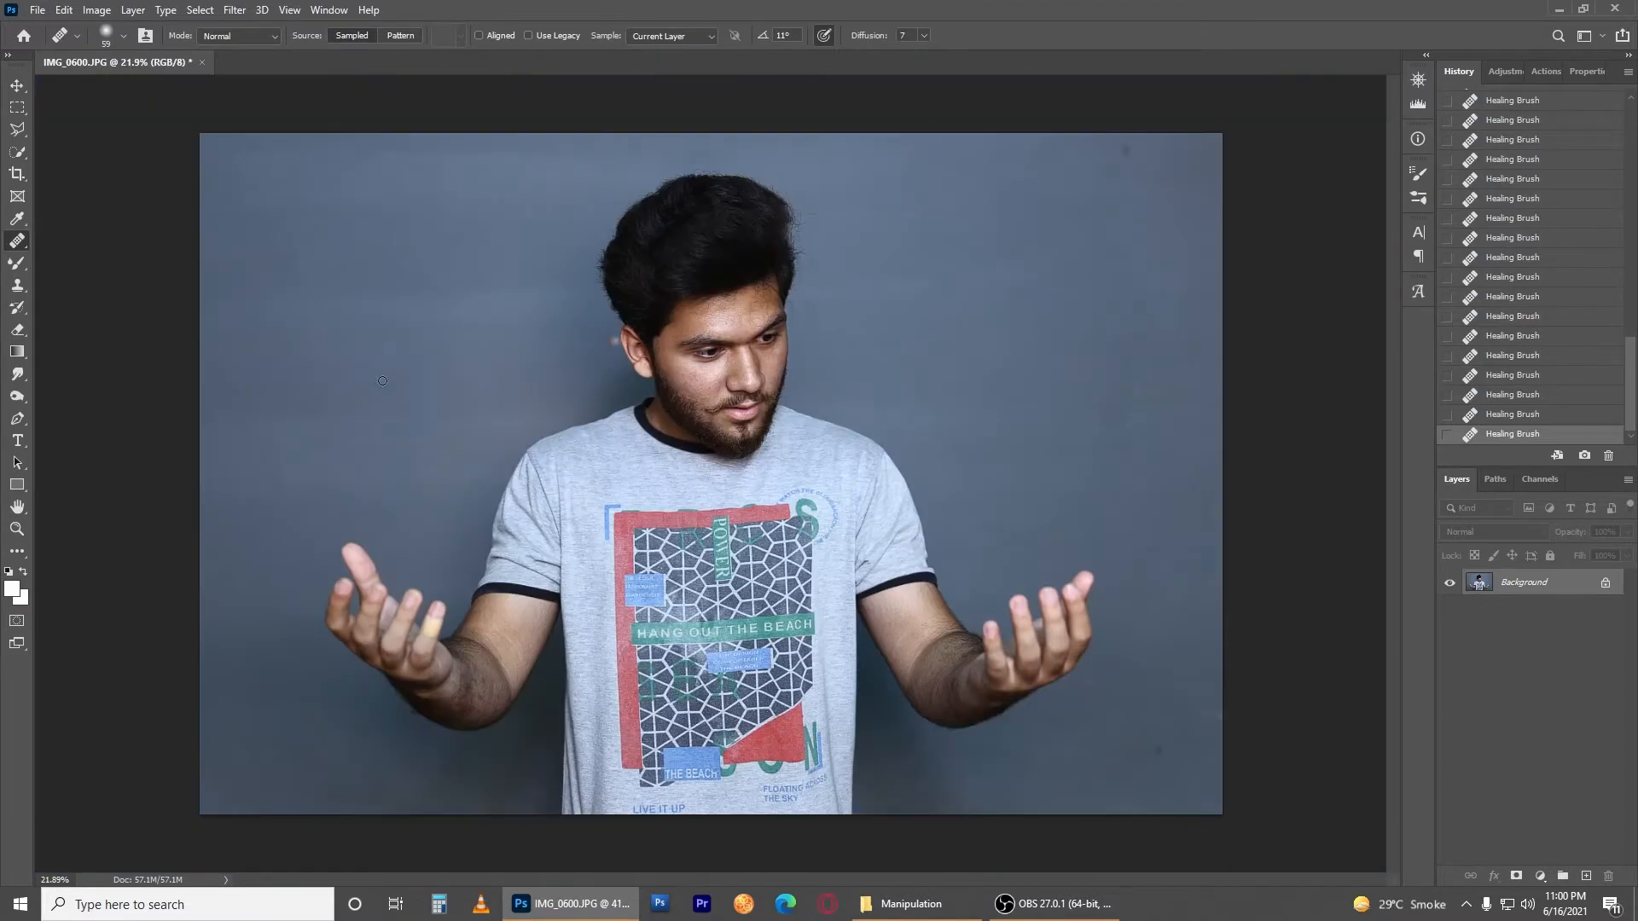
click(15, 266)
scroll(659, 377, up, 7)
drag(981, 371, 617, 463)
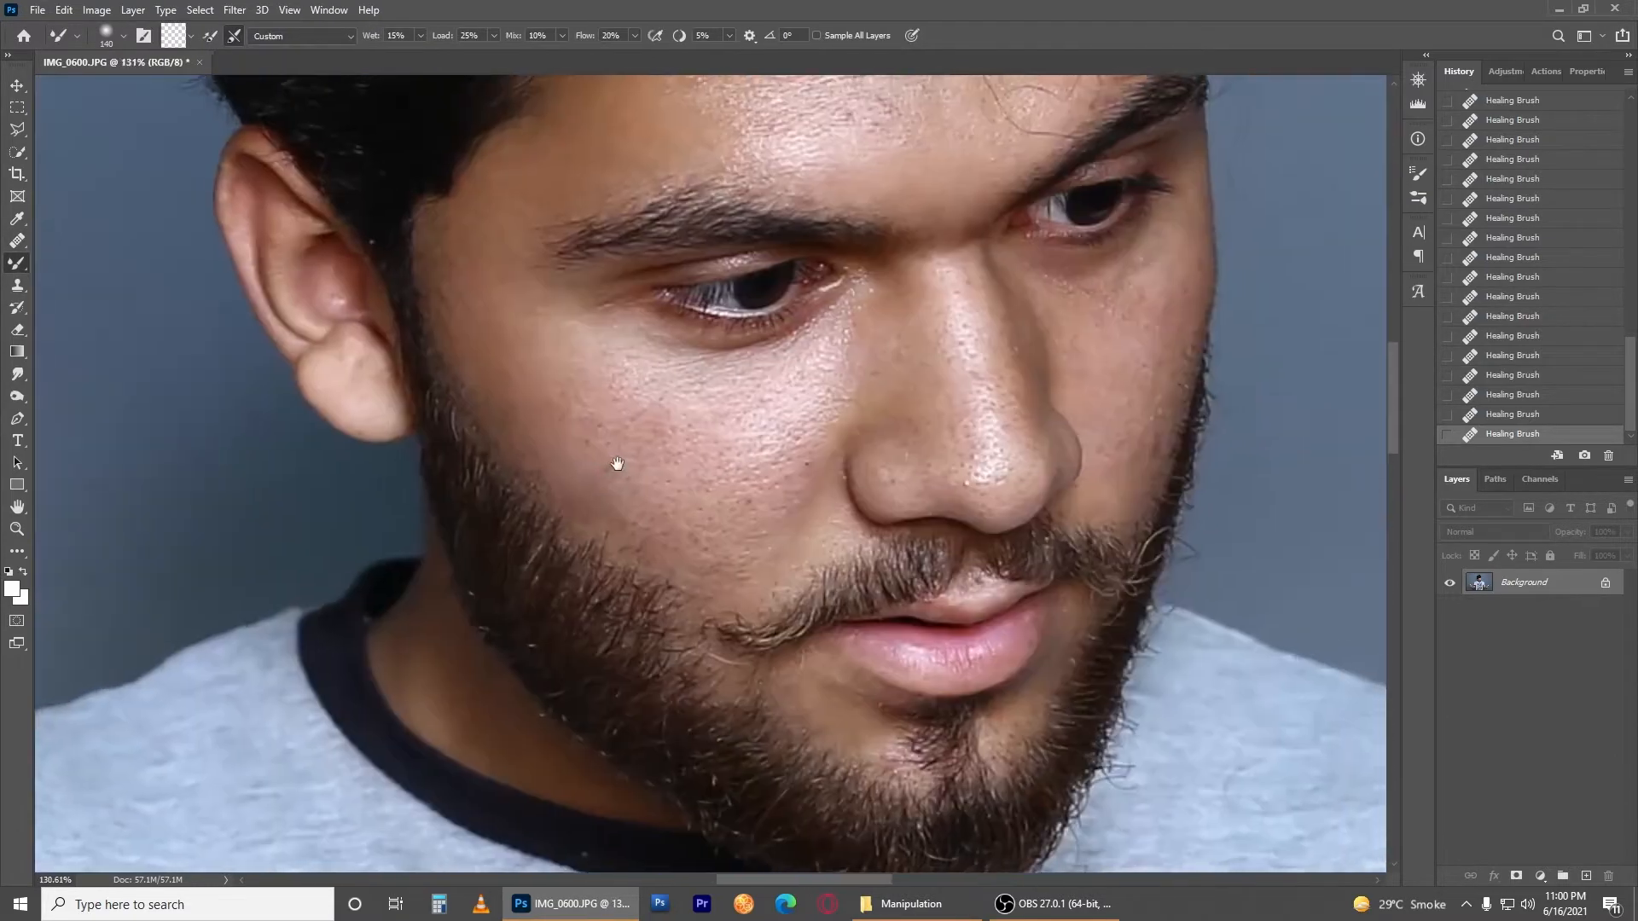
scroll(640, 441, up, 3)
mouse_move(373, 384)
mouse_down()
mouse_move(721, 334)
mouse_move(704, 355)
mouse_up()
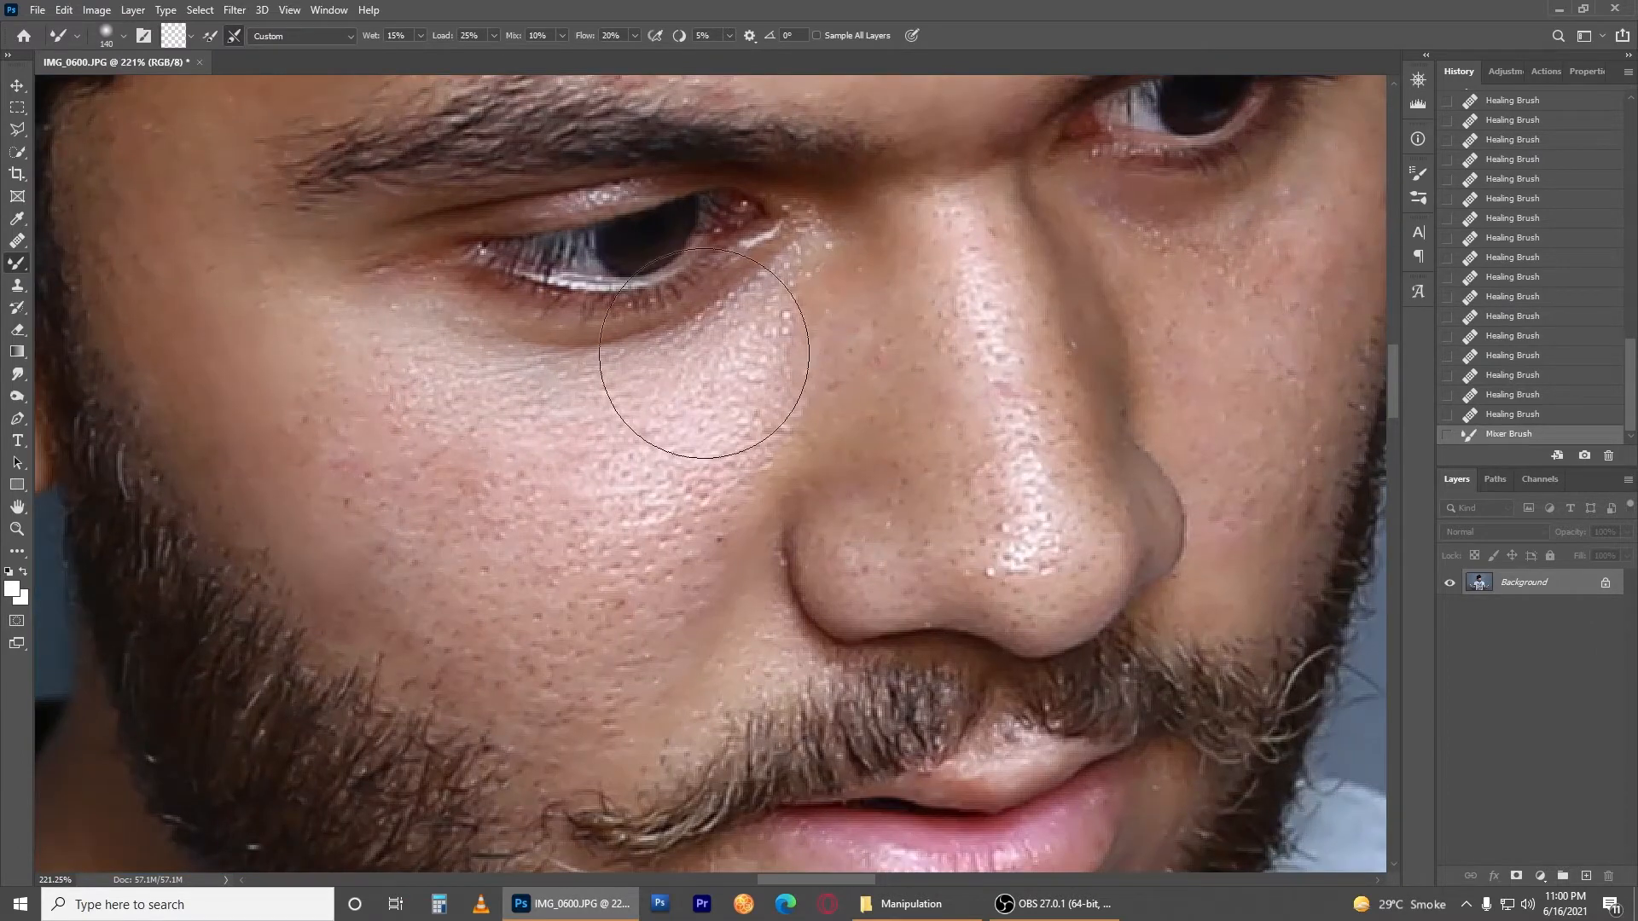
mouse_move(510, 582)
mouse_down()
mouse_move(656, 467)
mouse_move(478, 559)
mouse_move(426, 556)
mouse_up()
mouse_move(328, 371)
mouse_down()
mouse_move(548, 660)
mouse_move(753, 415)
mouse_move(452, 381)
mouse_move(411, 439)
mouse_up()
Step: Smooth the skin of the nose and the far cheek below the eye with the Mixer Brush
drag(965, 353, 878, 549)
drag(861, 463, 914, 646)
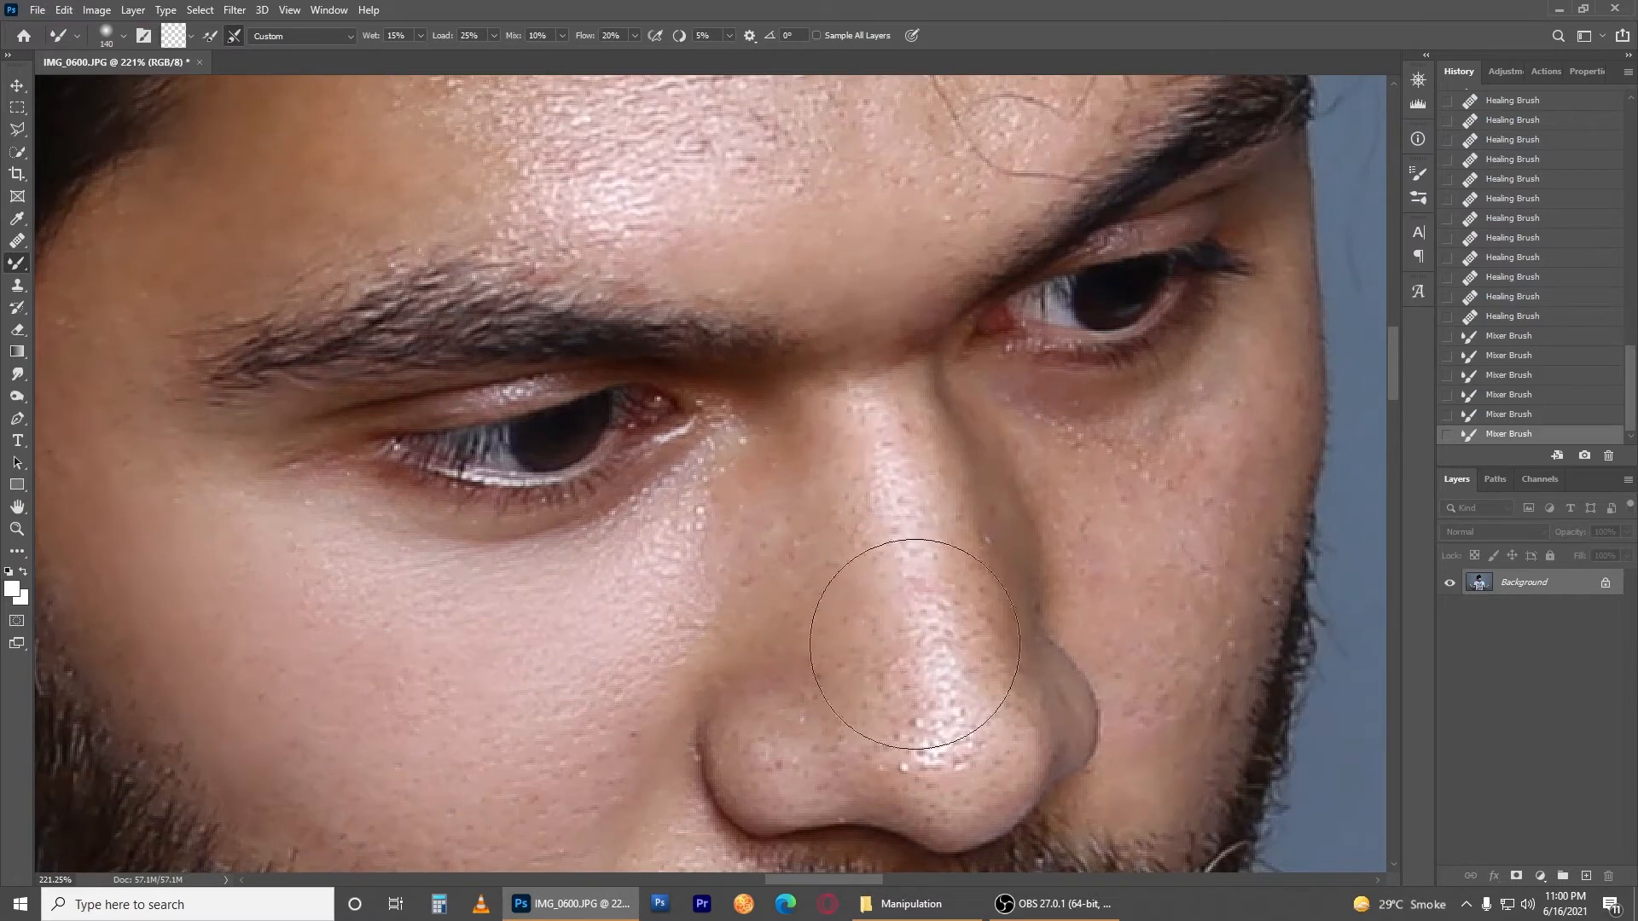
drag(754, 619, 840, 657)
drag(880, 721, 929, 689)
mouse_move(1133, 476)
mouse_down()
mouse_move(1160, 489)
mouse_move(1144, 527)
mouse_up()
mouse_move(1138, 580)
mouse_down()
mouse_move(1119, 751)
mouse_move(1166, 592)
mouse_move(1198, 561)
mouse_up()
Step: Blend the shiny, textured skin across the forehead with Mixer Brush strokes
drag(938, 531, 1022, 748)
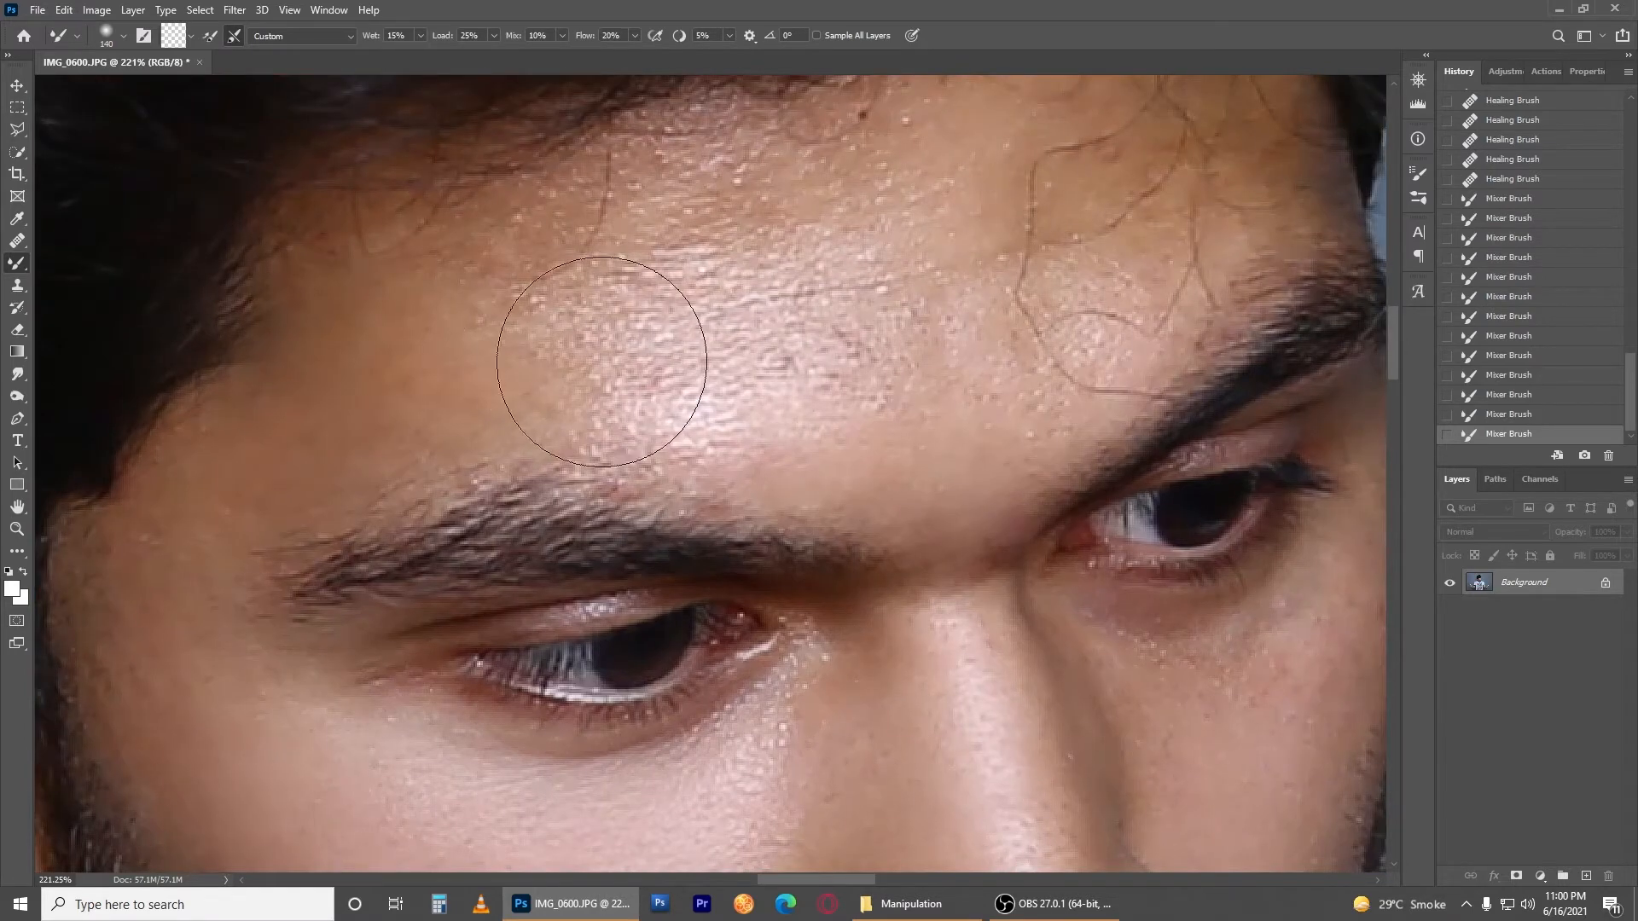
drag(602, 361, 680, 378)
mouse_move(873, 209)
mouse_down()
mouse_move(591, 236)
mouse_move(656, 219)
mouse_move(761, 347)
mouse_move(860, 291)
mouse_move(856, 334)
mouse_up()
drag(909, 319, 645, 482)
mouse_move(949, 284)
mouse_down()
mouse_move(954, 370)
mouse_move(788, 320)
mouse_up()
drag(883, 249, 860, 496)
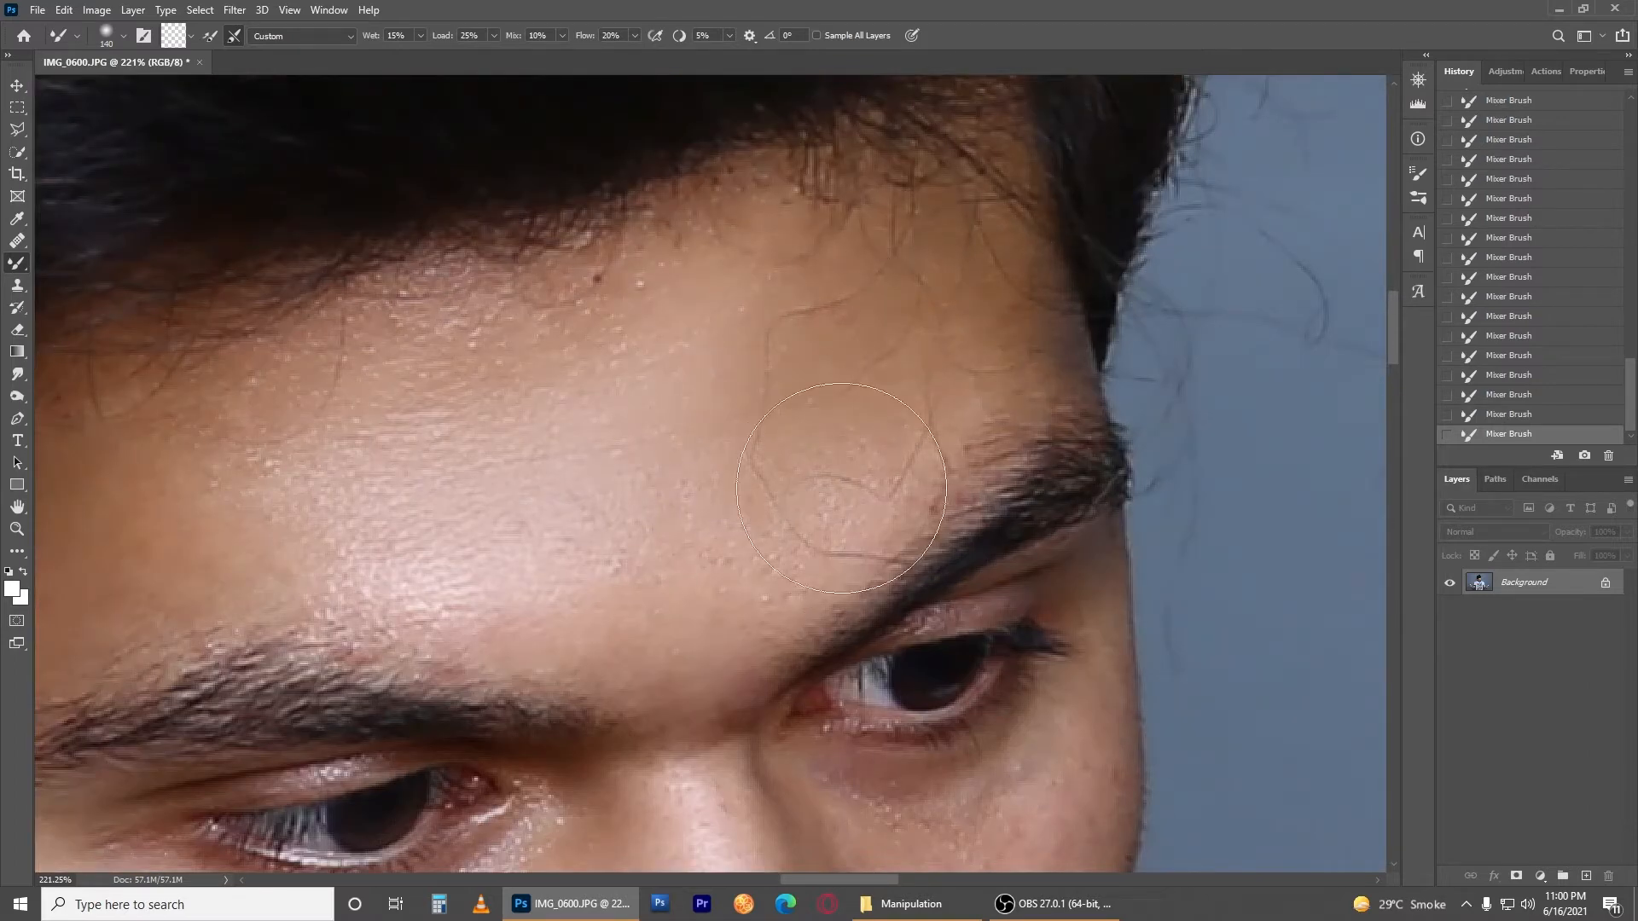
Step: Smooth the skin at the near temple and down the lower near cheek with the Mixer Brush
drag(386, 569, 966, 458)
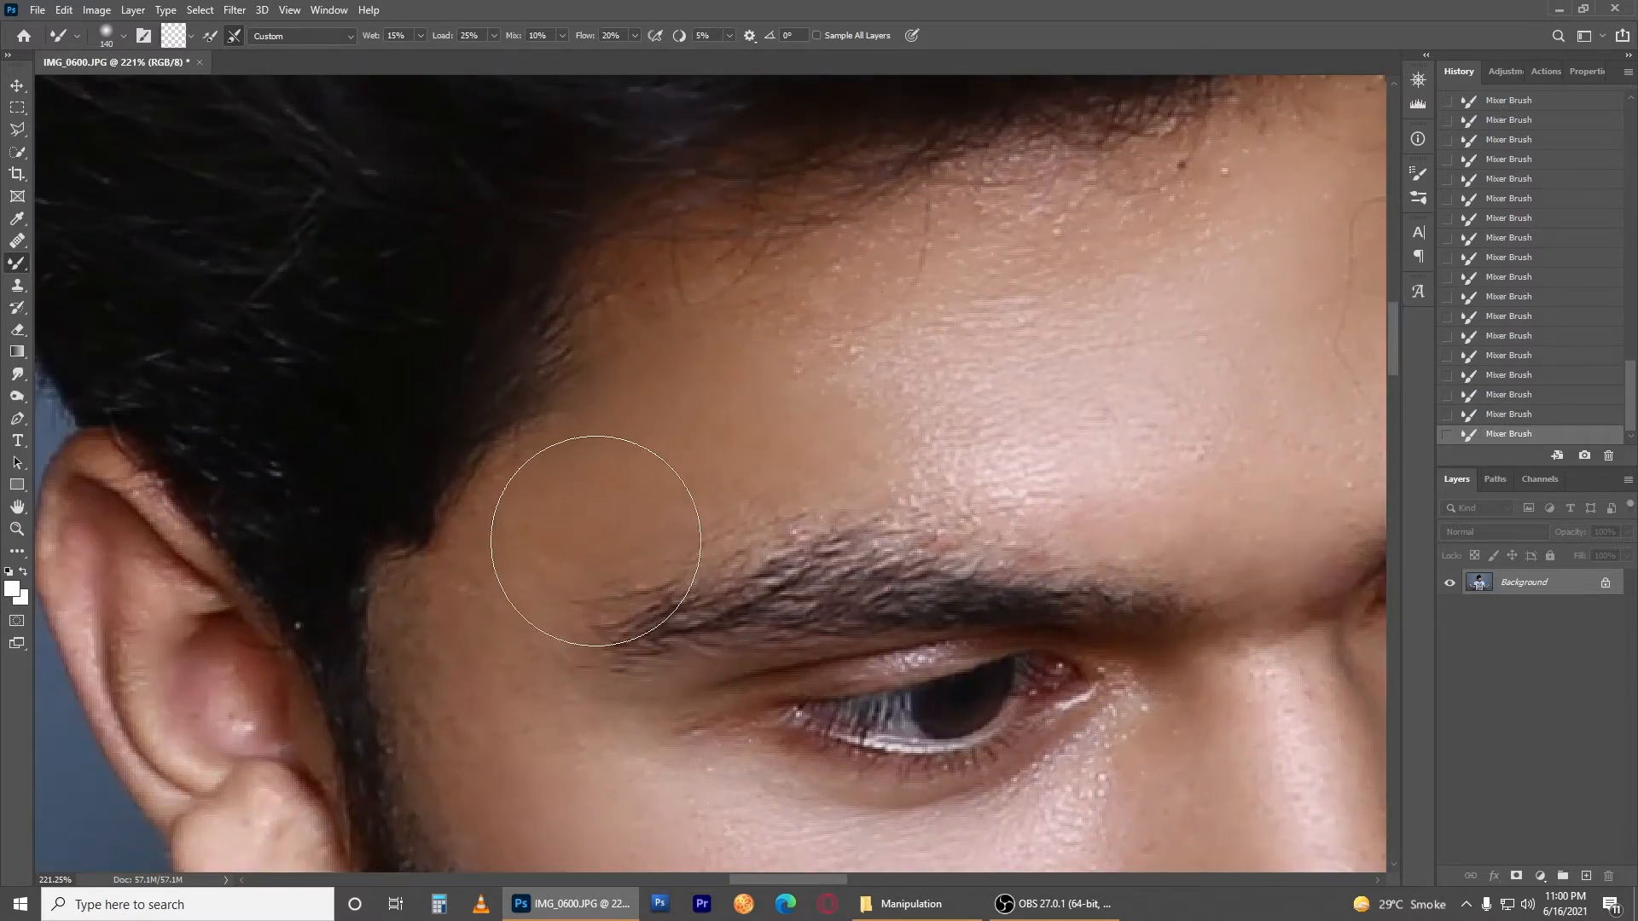
mouse_move(592, 529)
mouse_down()
mouse_move(601, 297)
mouse_move(566, 256)
mouse_up()
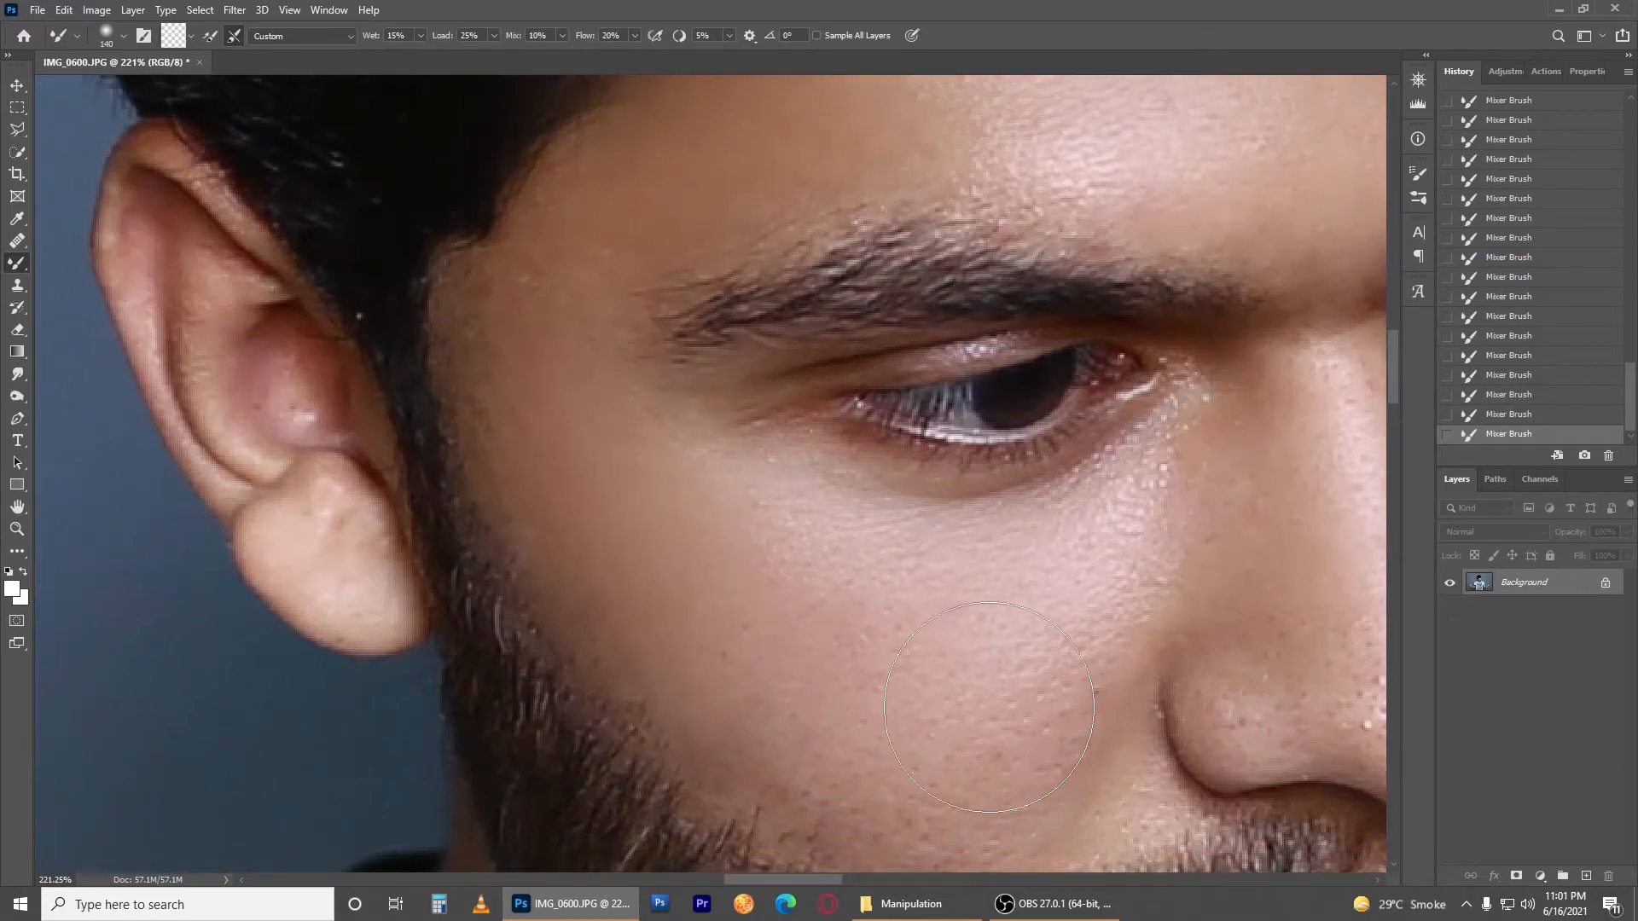
scroll(676, 493, down, 4)
scroll(676, 493, down, 2)
scroll(860, 597, up, 5)
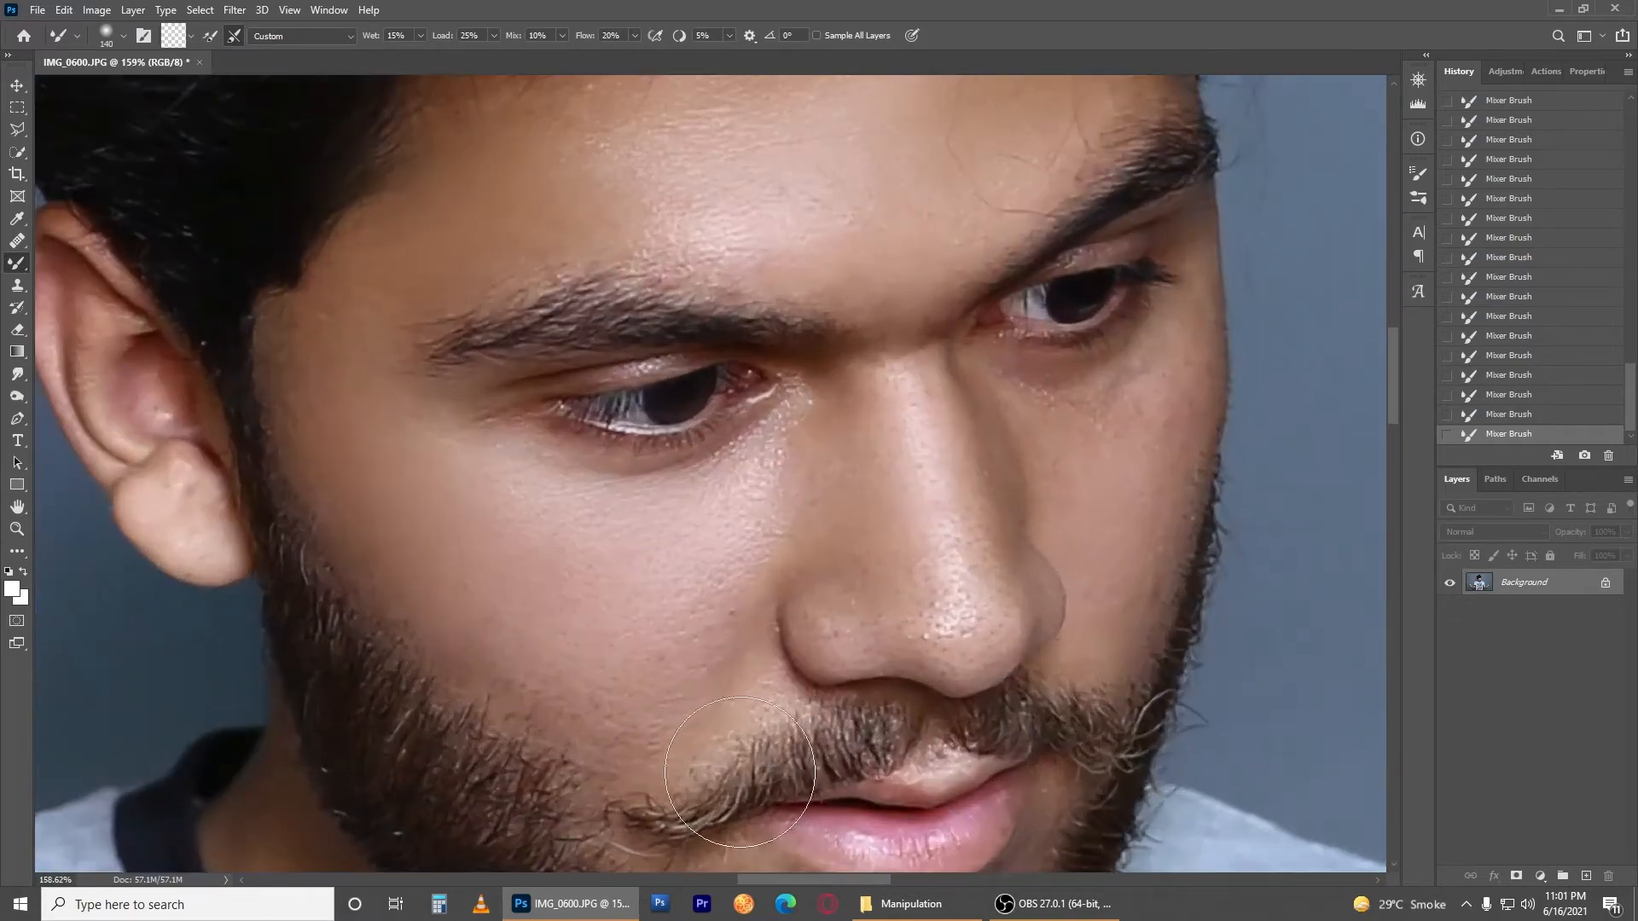
scroll(674, 699, down, 3)
drag(674, 699, 583, 392)
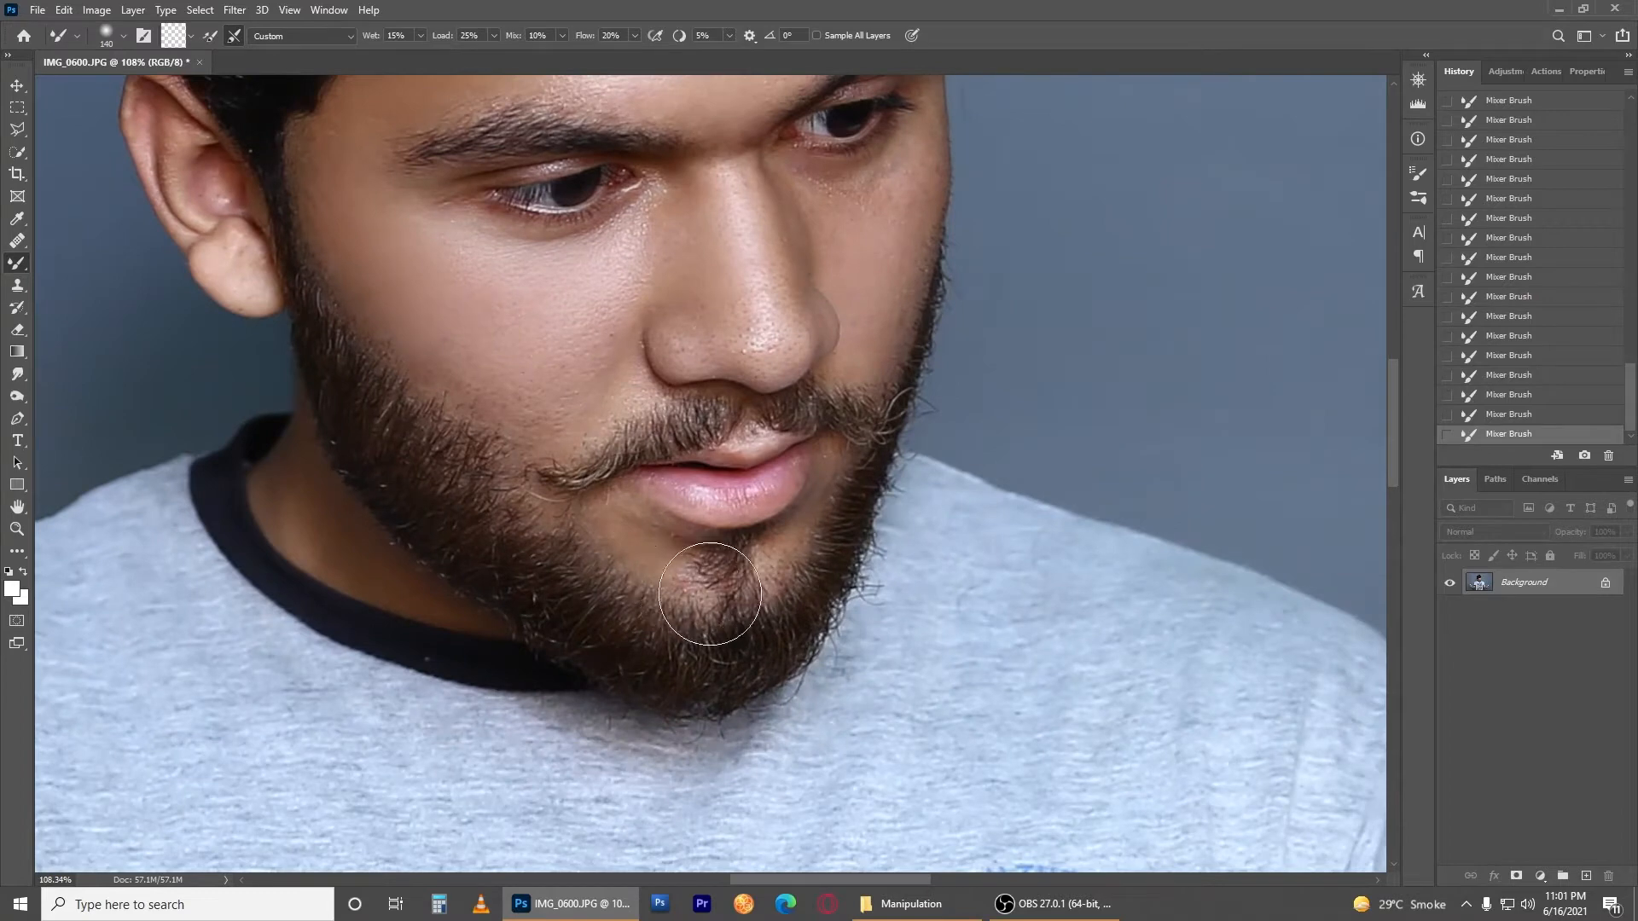
Step: Reduce the Mixer Brush size and blend the skin between the lower lip and the beard
mouse_move(821, 457)
mouse_down()
mouse_move(807, 606)
mouse_move(761, 670)
mouse_up()
key(bracketleft)
key(bracketleft)
key(bracketleft)
key(bracketleft)
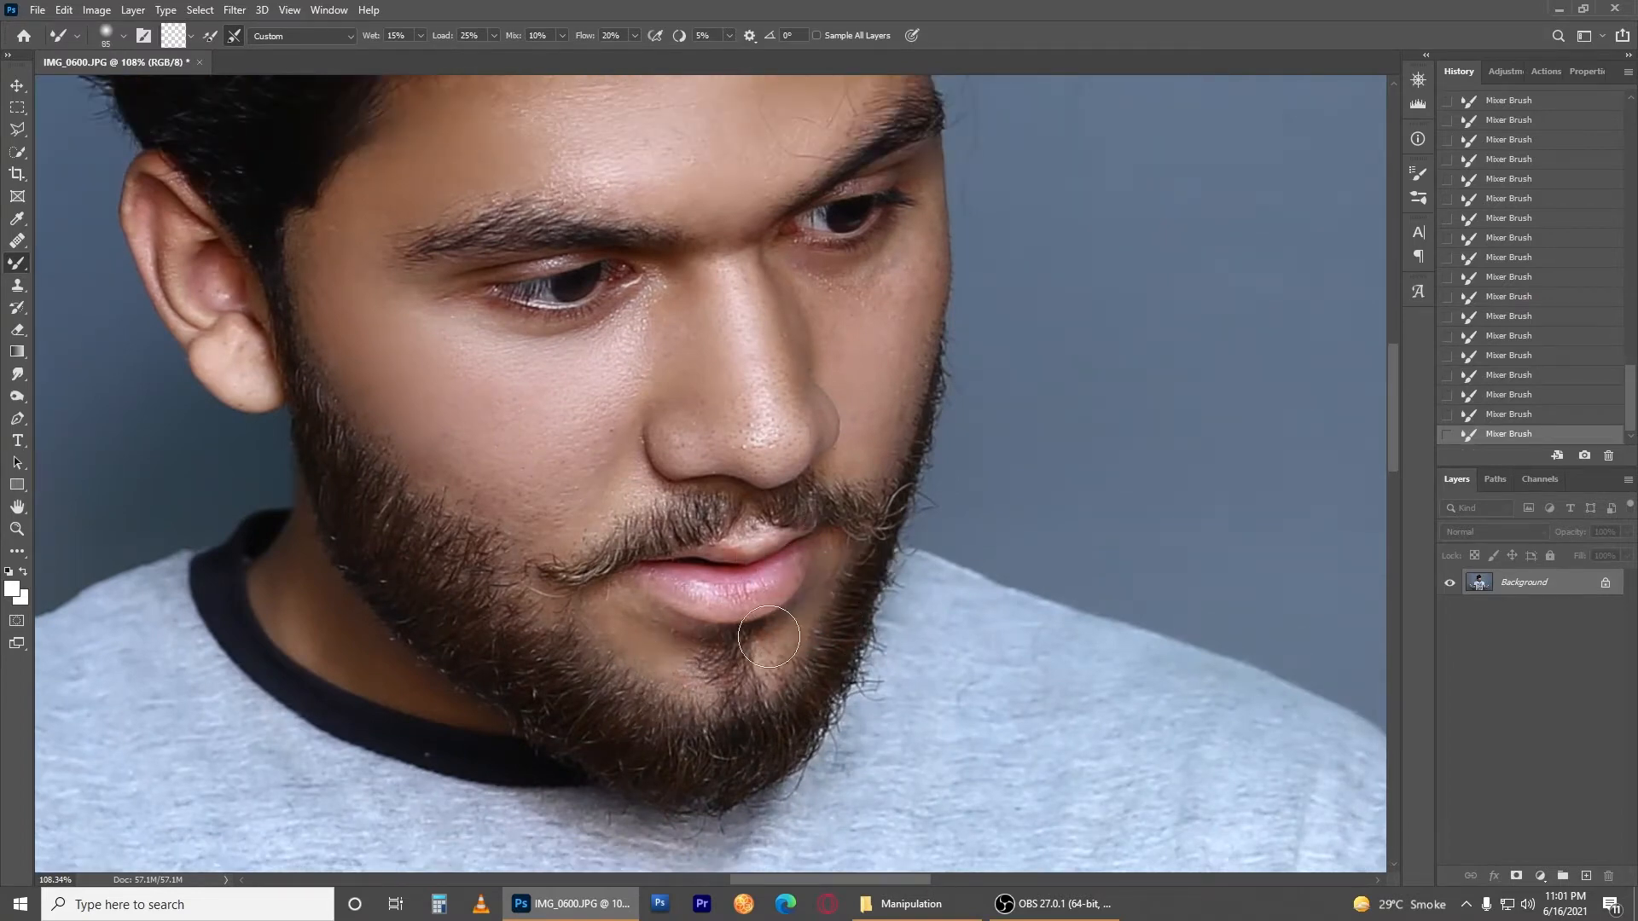
scroll(769, 636, down, 4)
scroll(728, 321, up, 6)
Step: Remove the curled stray hair on the forehead above the far eyebrow with the Healing Brush
key(k)
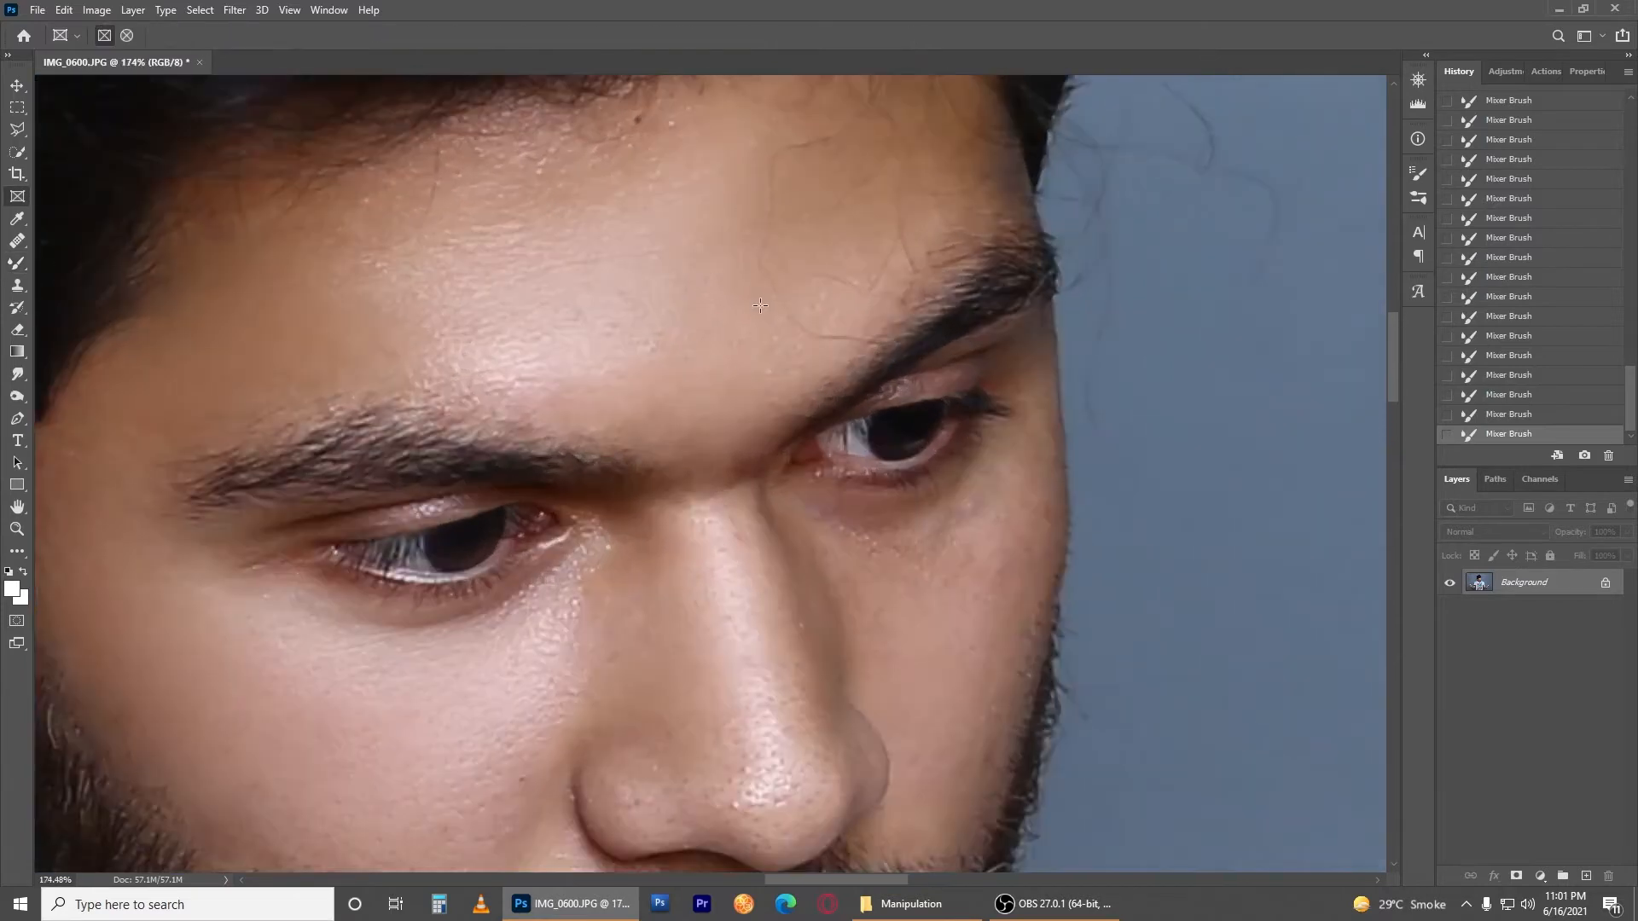
key(j)
click(671, 451)
key(ctrl+z)
alt+click(731, 200)
drag(769, 173, 771, 259)
mouse_move(789, 290)
mouse_down()
mouse_move(834, 322)
mouse_move(829, 339)
mouse_up()
alt+click(761, 282)
click(855, 286)
Step: Heal the remaining hair traces on the upper forehead above the far eyebrow, resampling clean skin
alt+click(783, 312)
alt+click(801, 299)
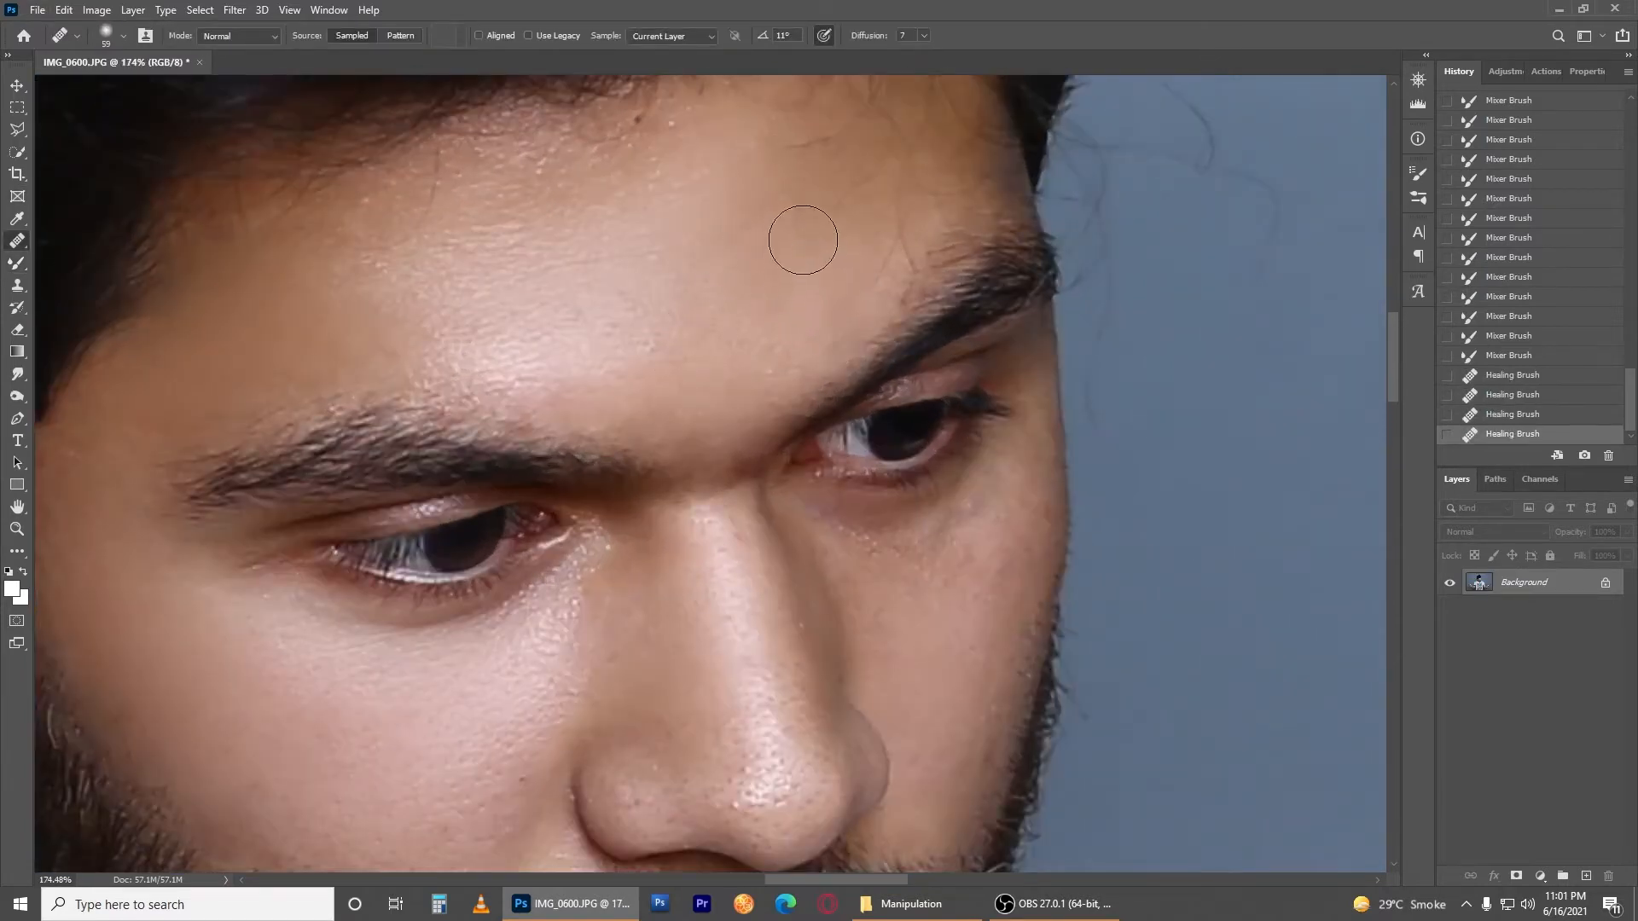
click(802, 240)
click(814, 174)
alt+click(824, 204)
click(875, 187)
click(770, 240)
click(771, 240)
alt+click(746, 202)
click(821, 205)
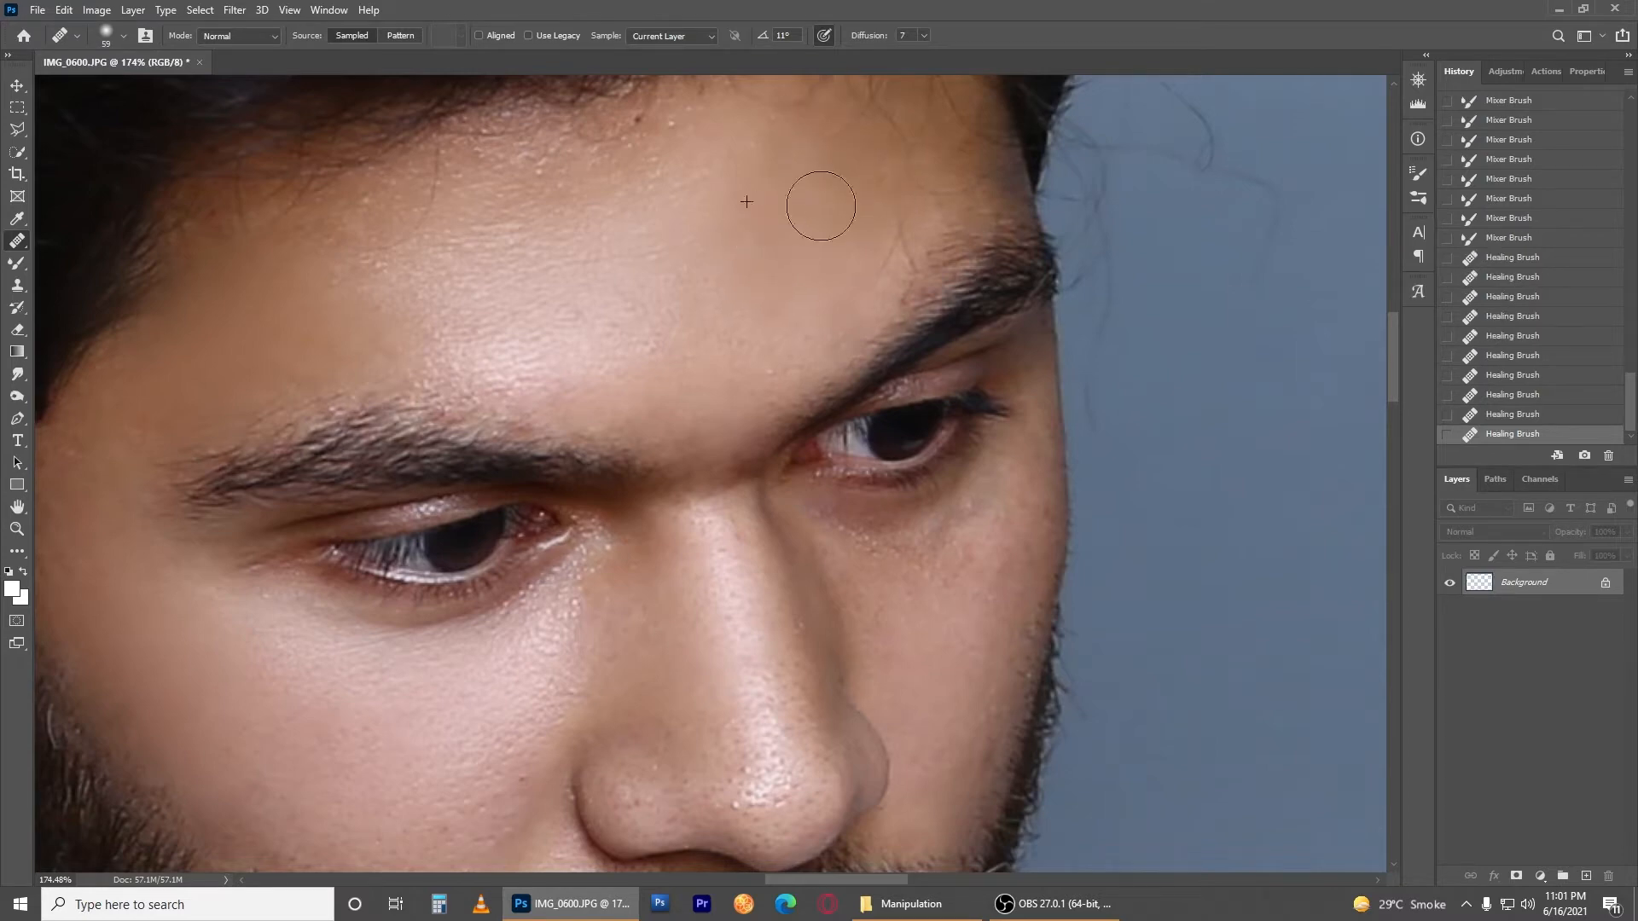
Step: Clean up the last stray hairs between the hairline and the outer end of the far eyebrow
alt+click(805, 205)
click(810, 160)
click(852, 116)
click(886, 234)
click(862, 277)
Step: Apply the Imagenomic Portraiture filter with the Default preset, checking the face in the preview at 50%
scroll(794, 256, down, 12)
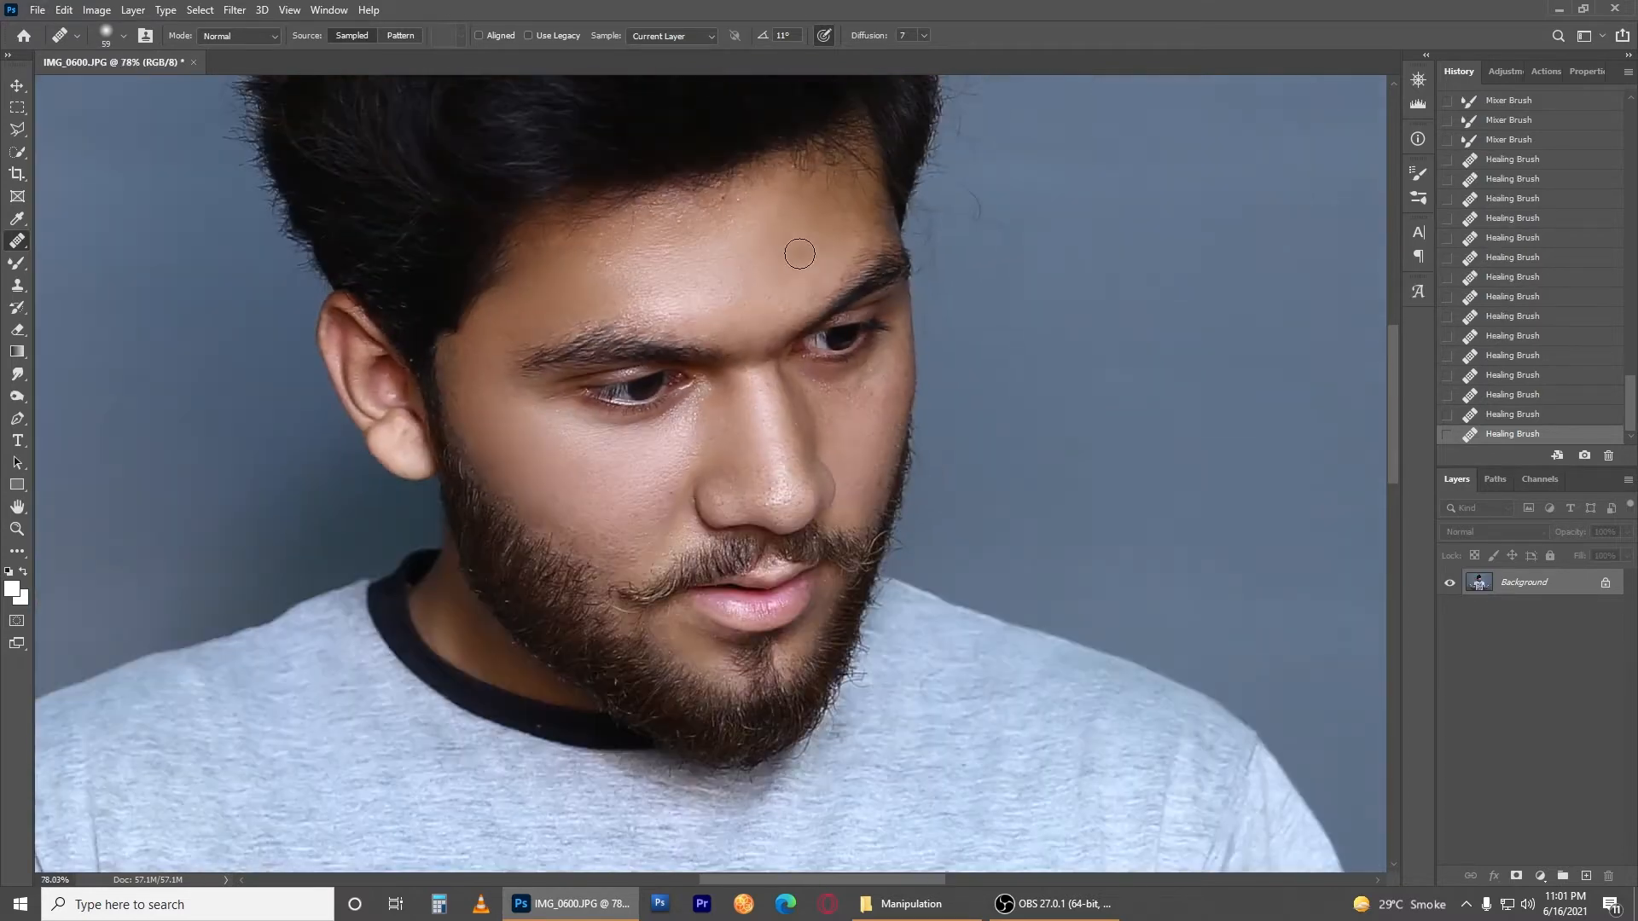
scroll(697, 254, up, 4)
click(235, 9)
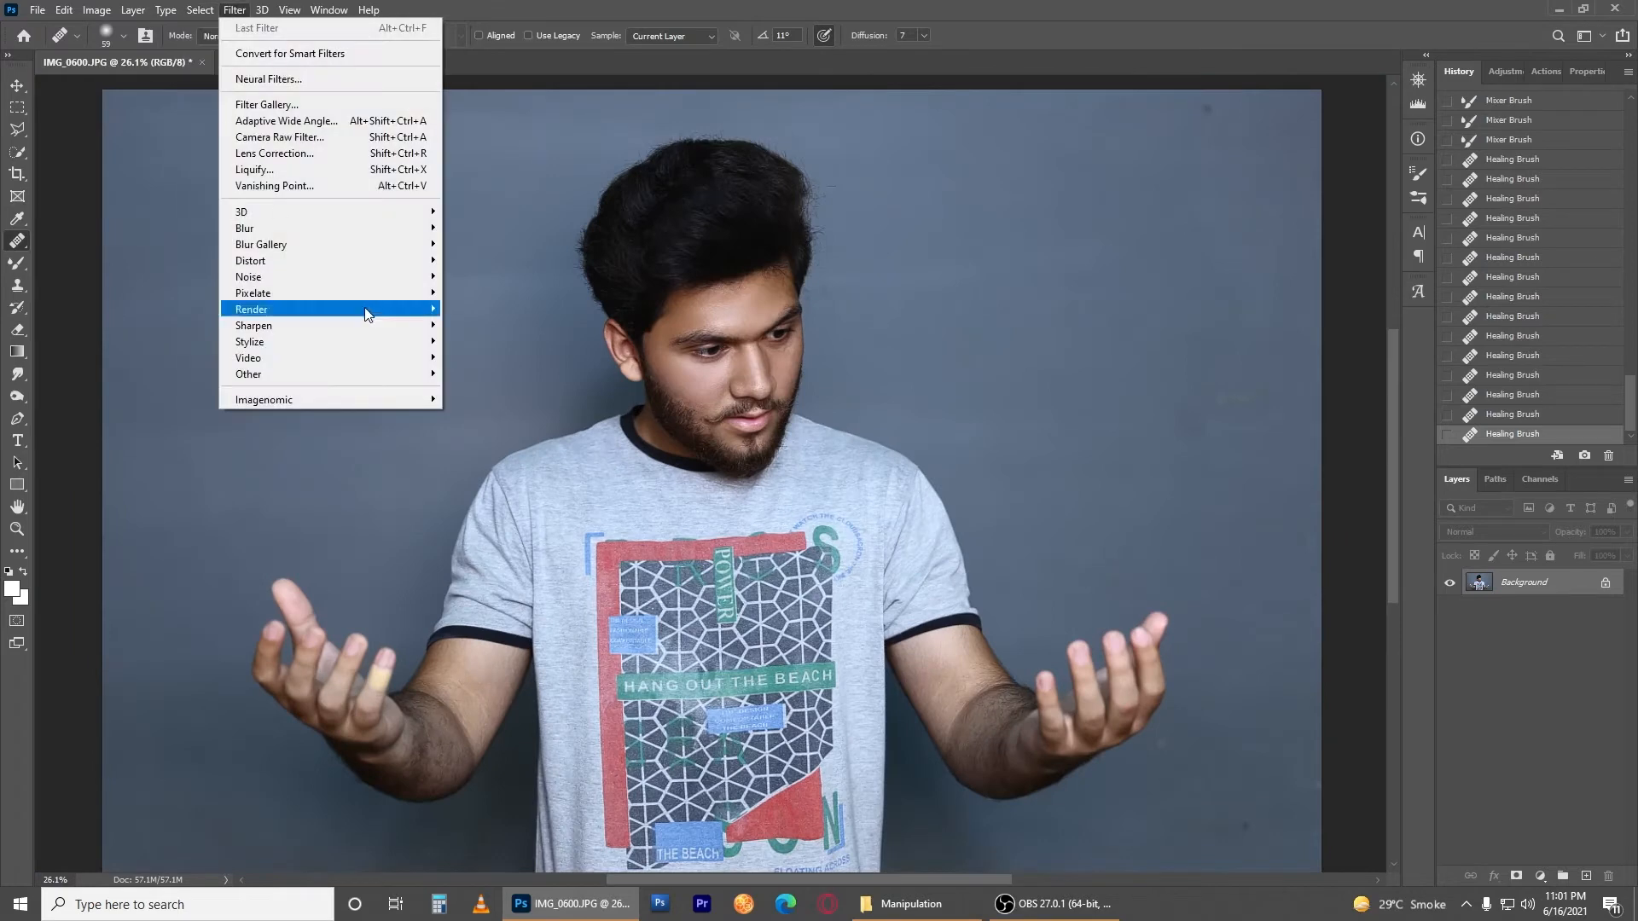
mouse_move(399, 396)
click(482, 399)
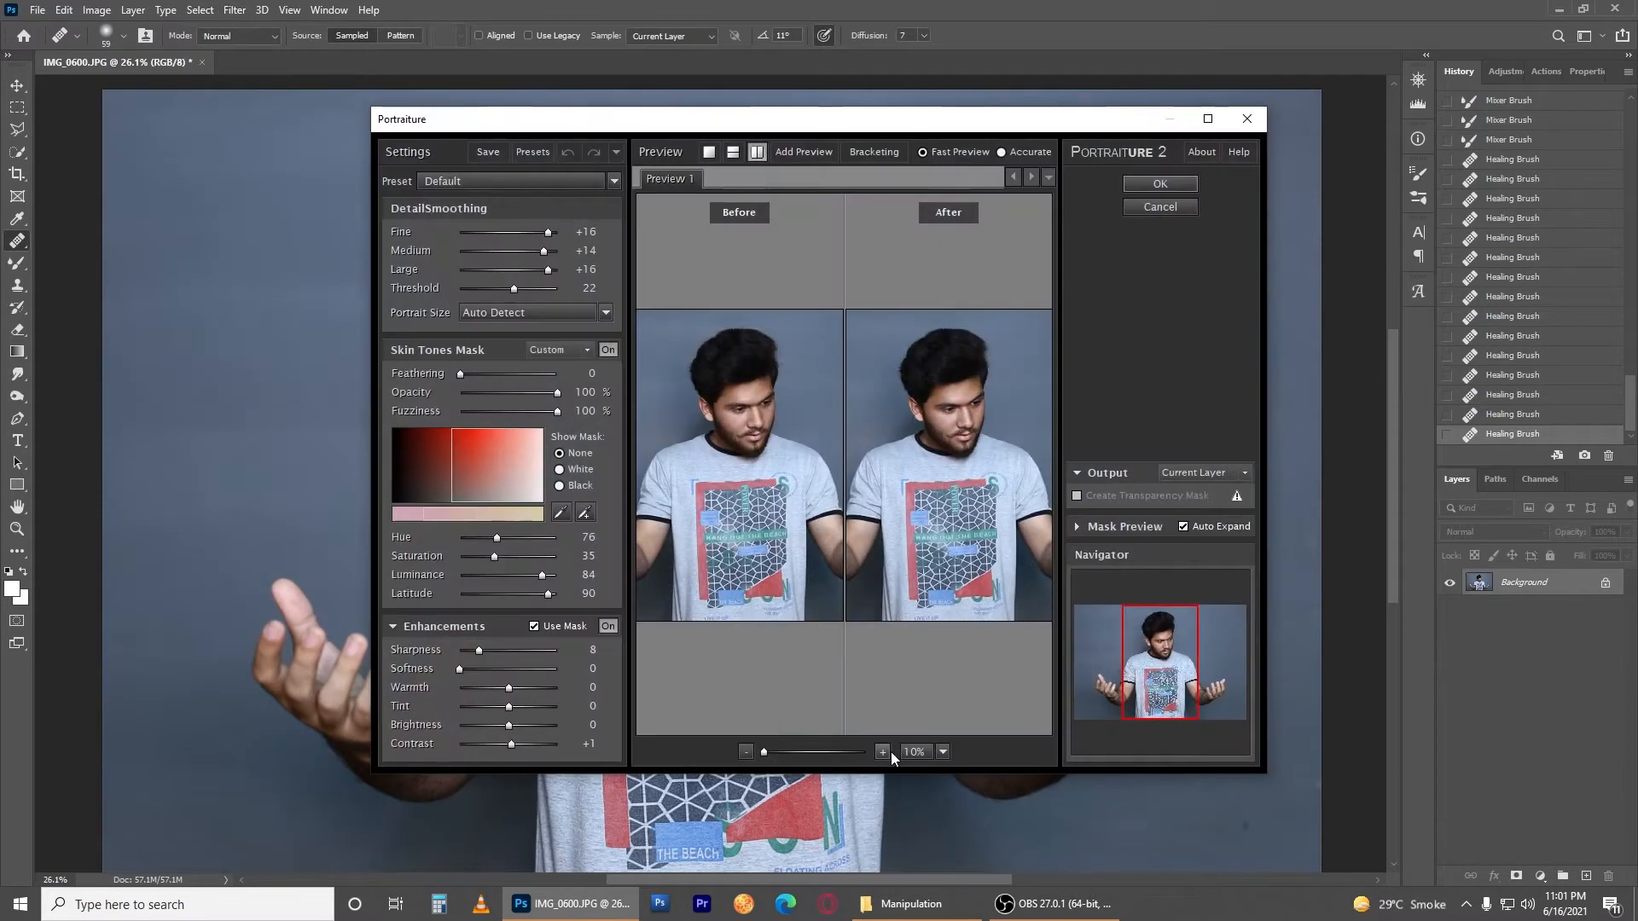
click(883, 752)
drag(880, 485, 925, 490)
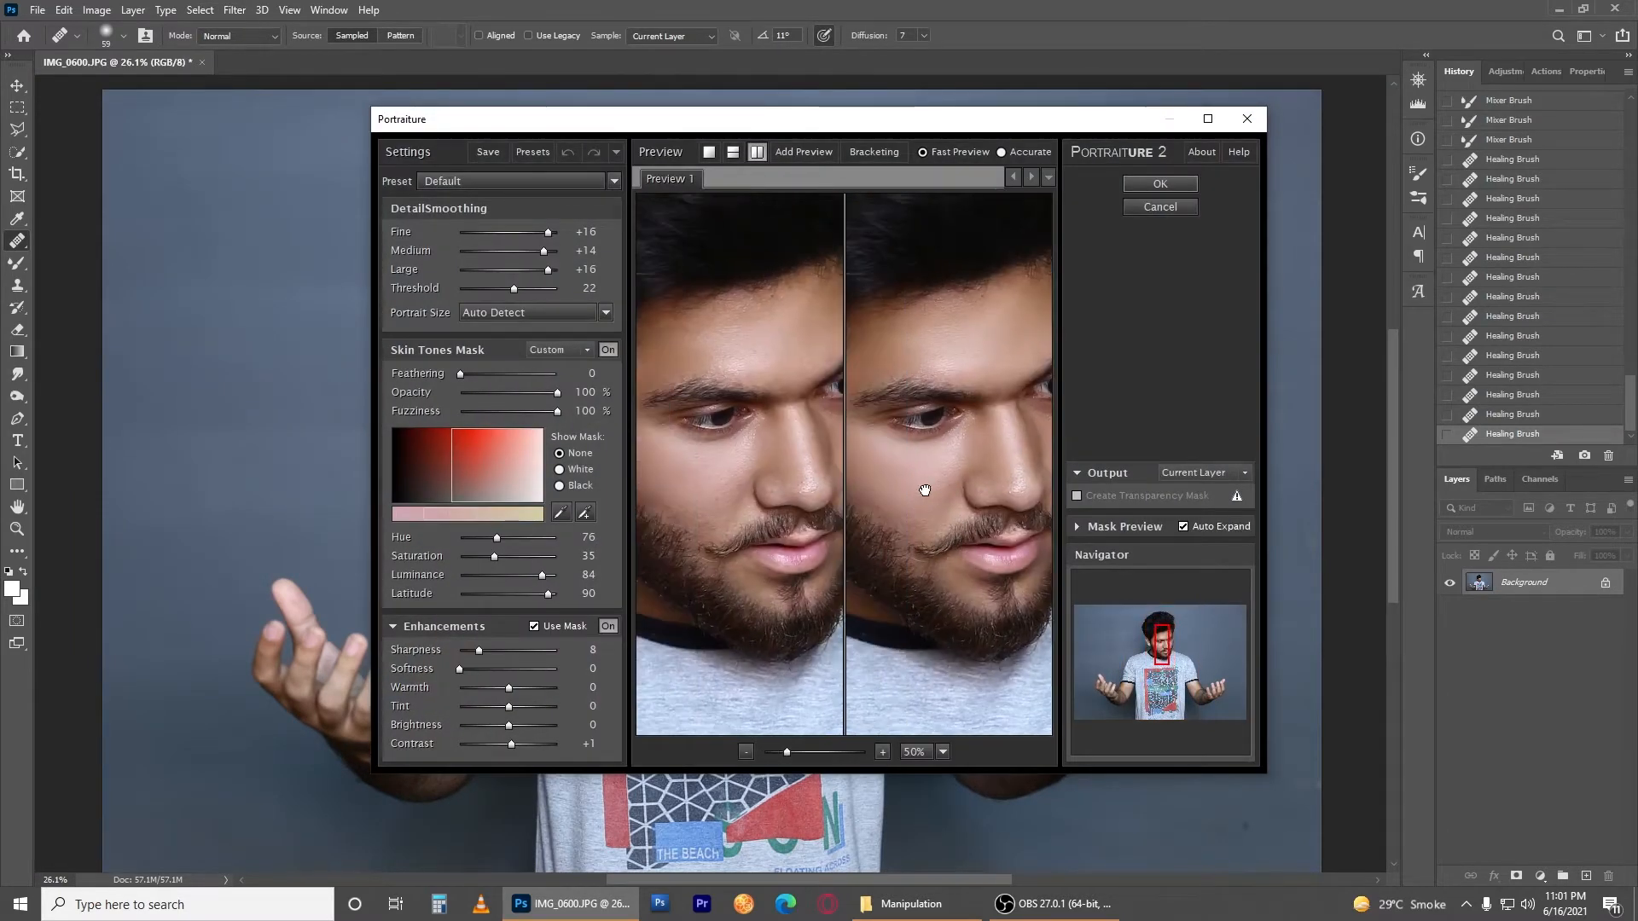
click(1160, 184)
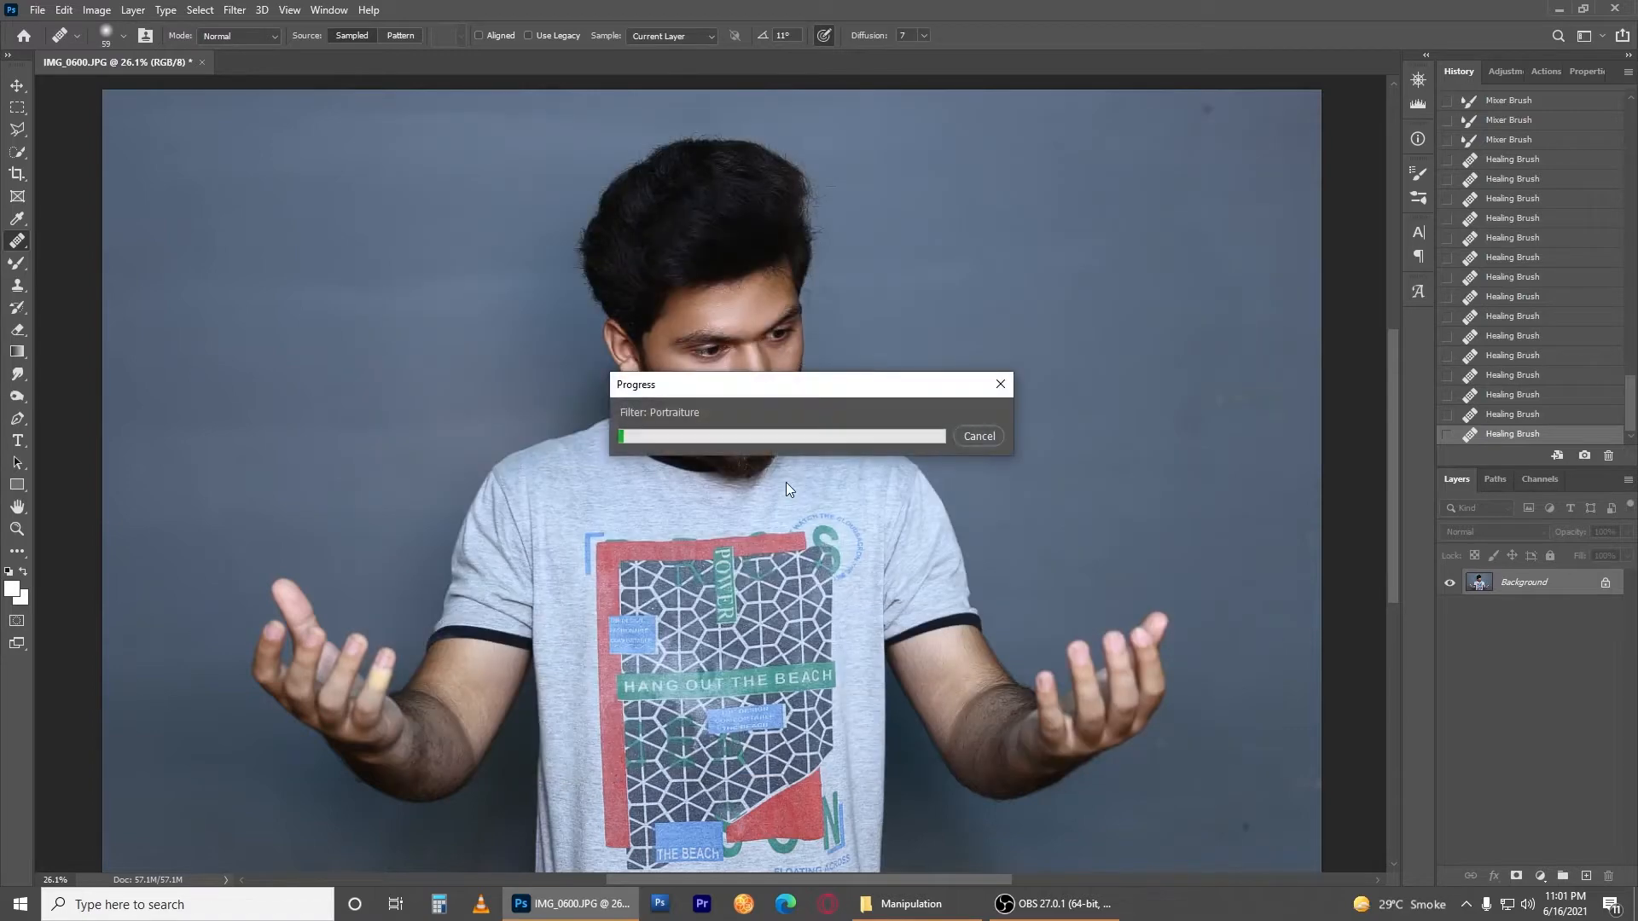
Step: Select the hand and lower forearm nearest the photo's left edge with the Quick Selection tool, including all fingers
scroll(674, 478, down, 2)
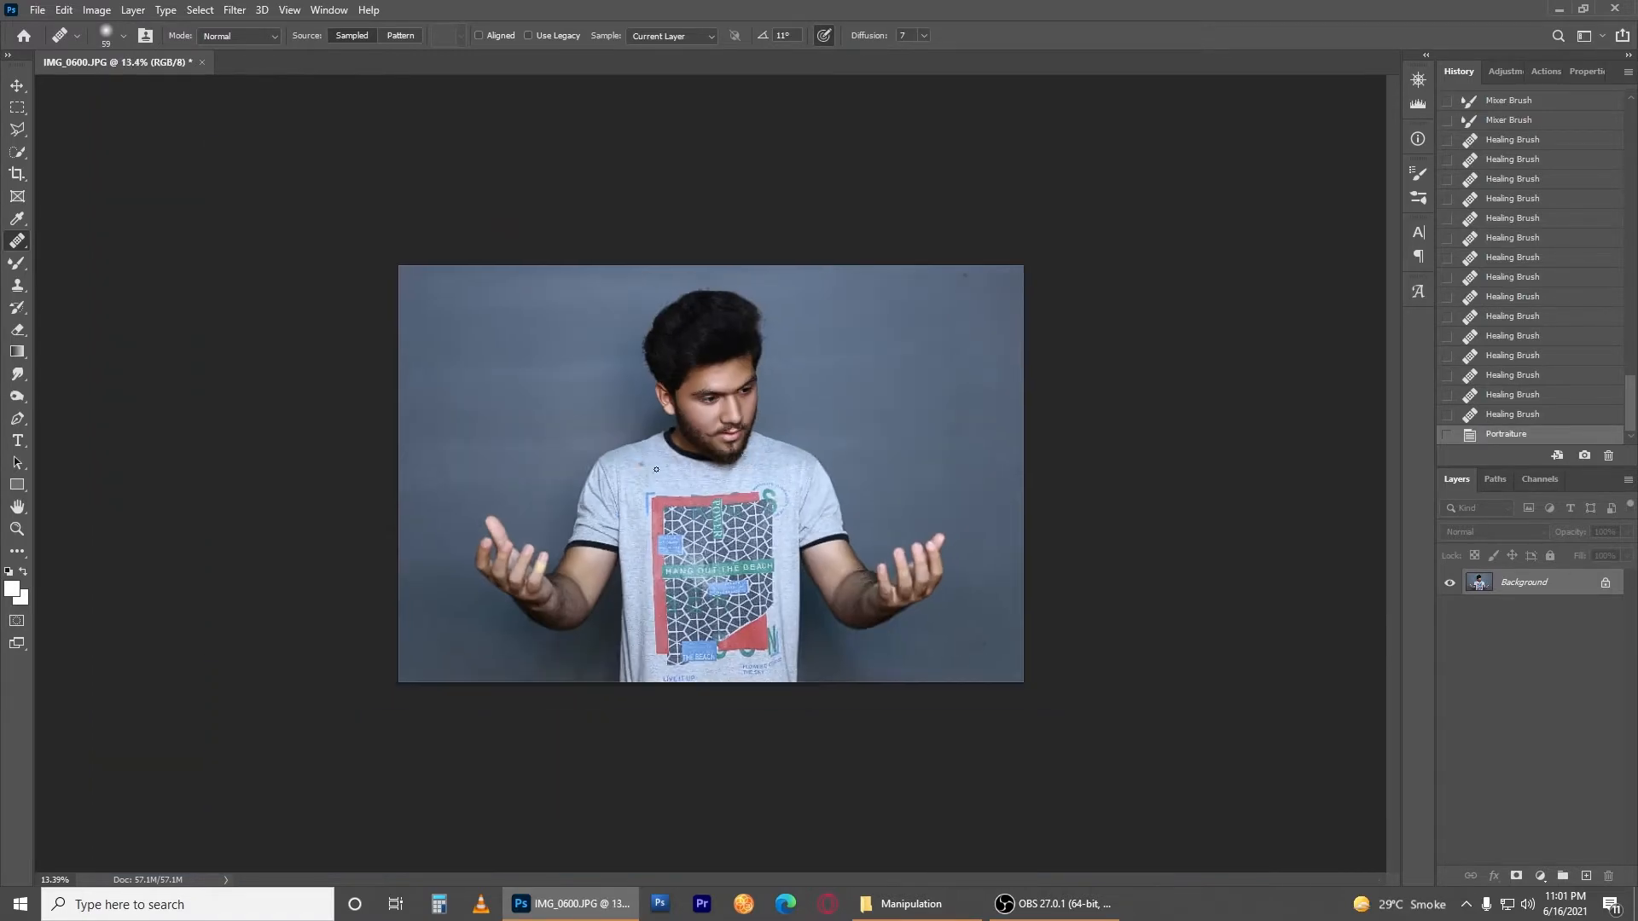
scroll(674, 478, up, 2)
key(w)
scroll(433, 689, up, 1)
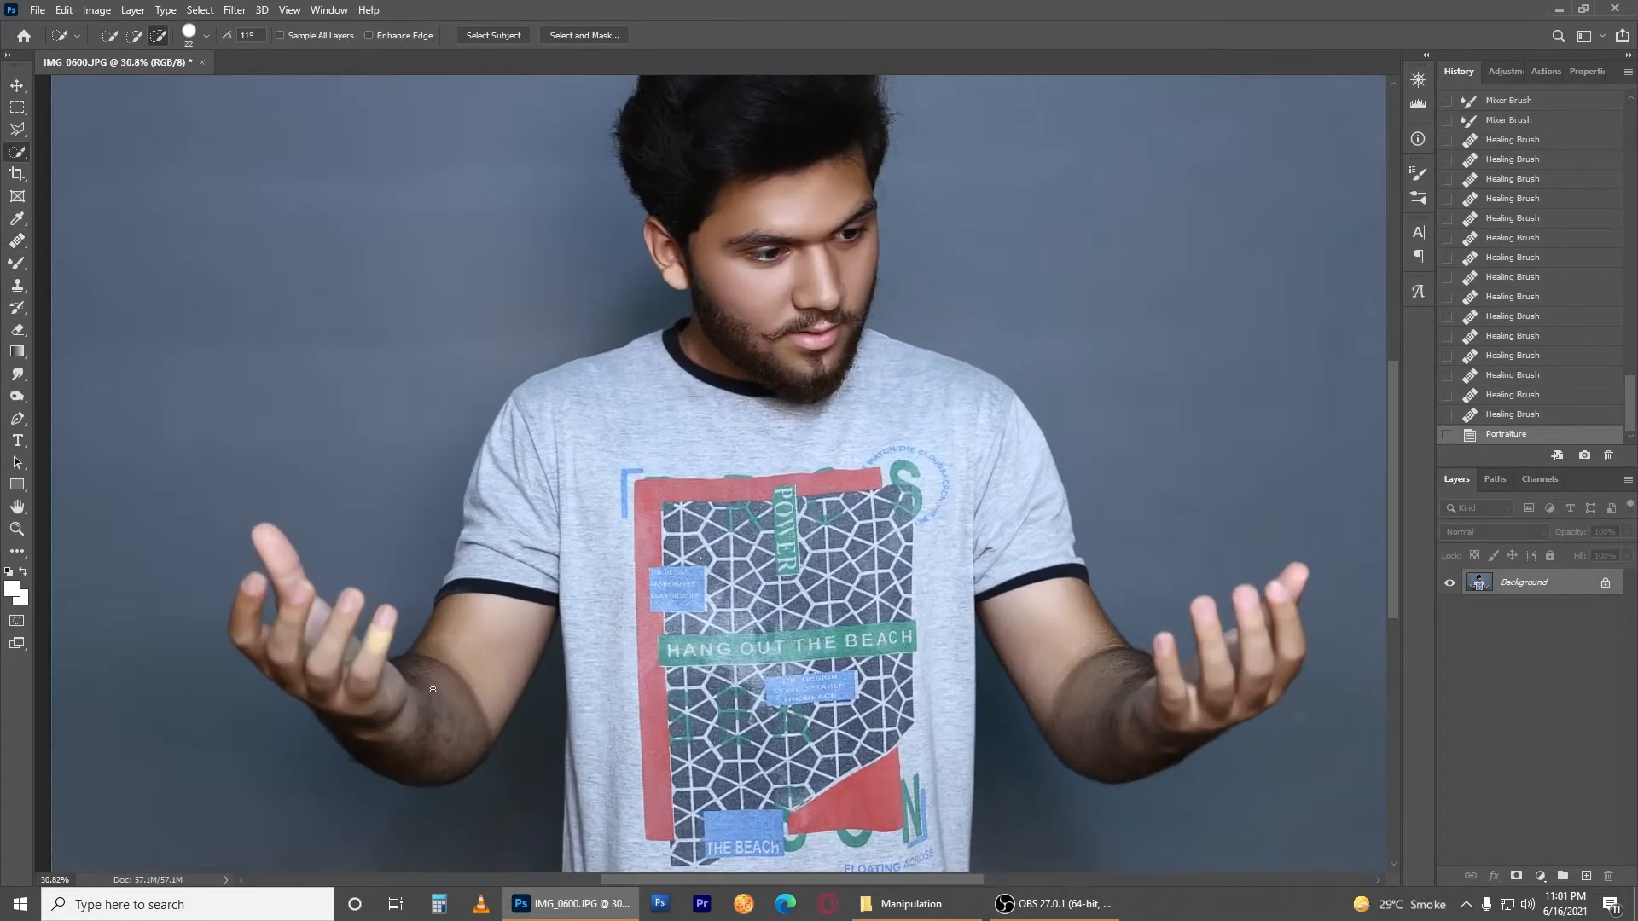
scroll(403, 720, up, 4)
drag(640, 643, 563, 460)
drag(442, 553, 479, 427)
drag(345, 478, 338, 285)
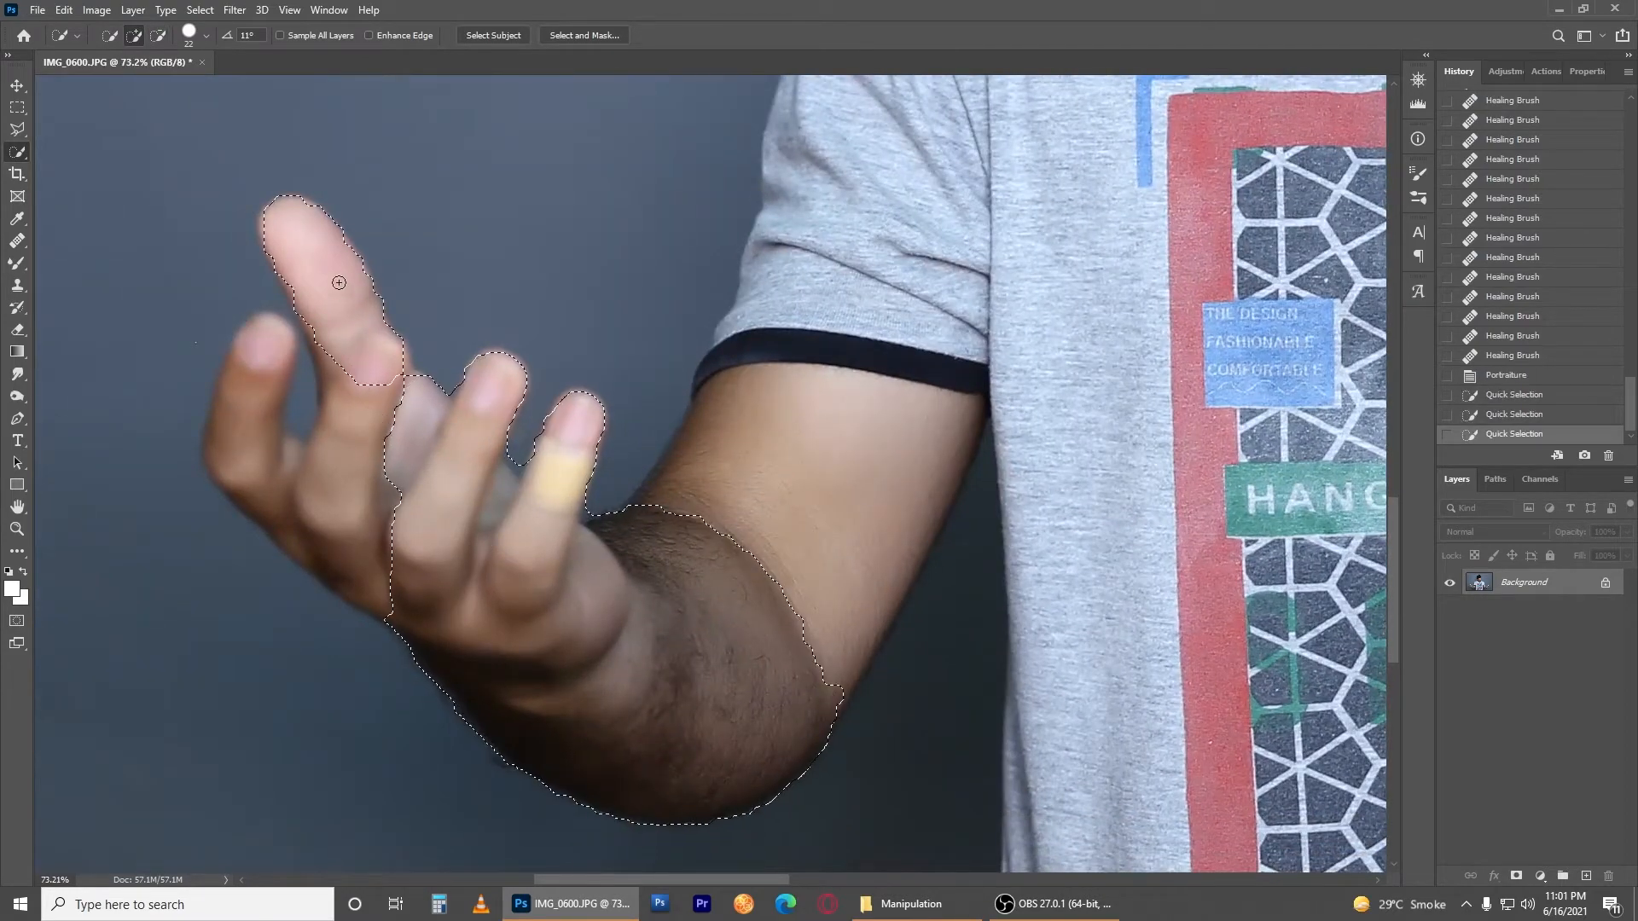
click(337, 491)
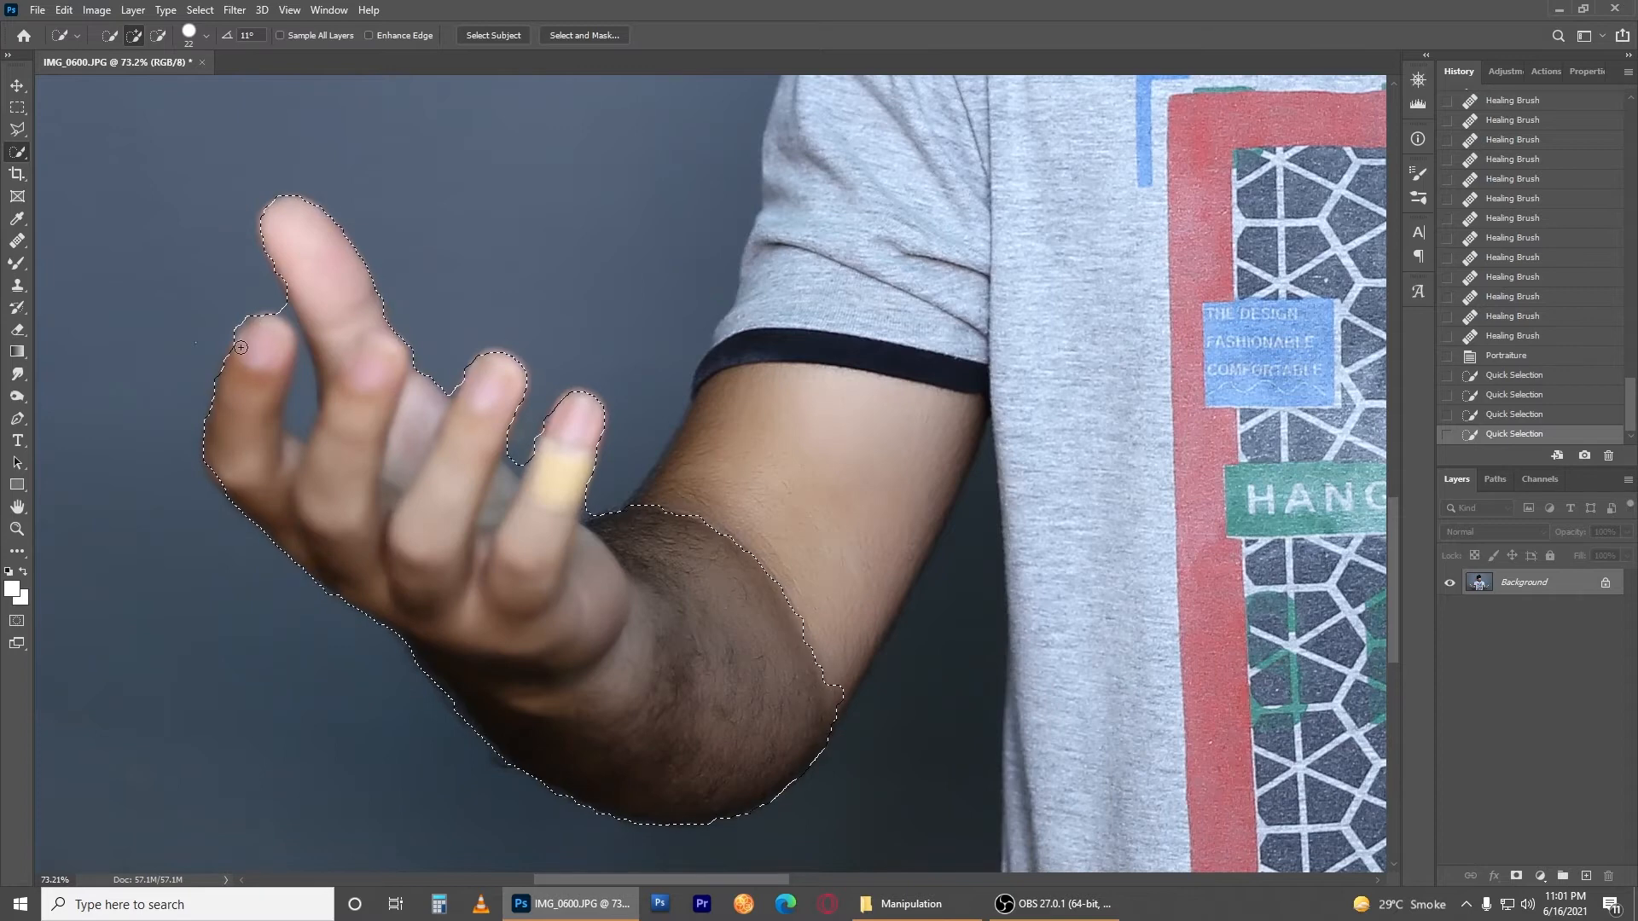
drag(239, 434, 245, 382)
Step: Open the hand selection in Select and Mask and refine its edge around the fingers and the gap between them
right_click(487, 363)
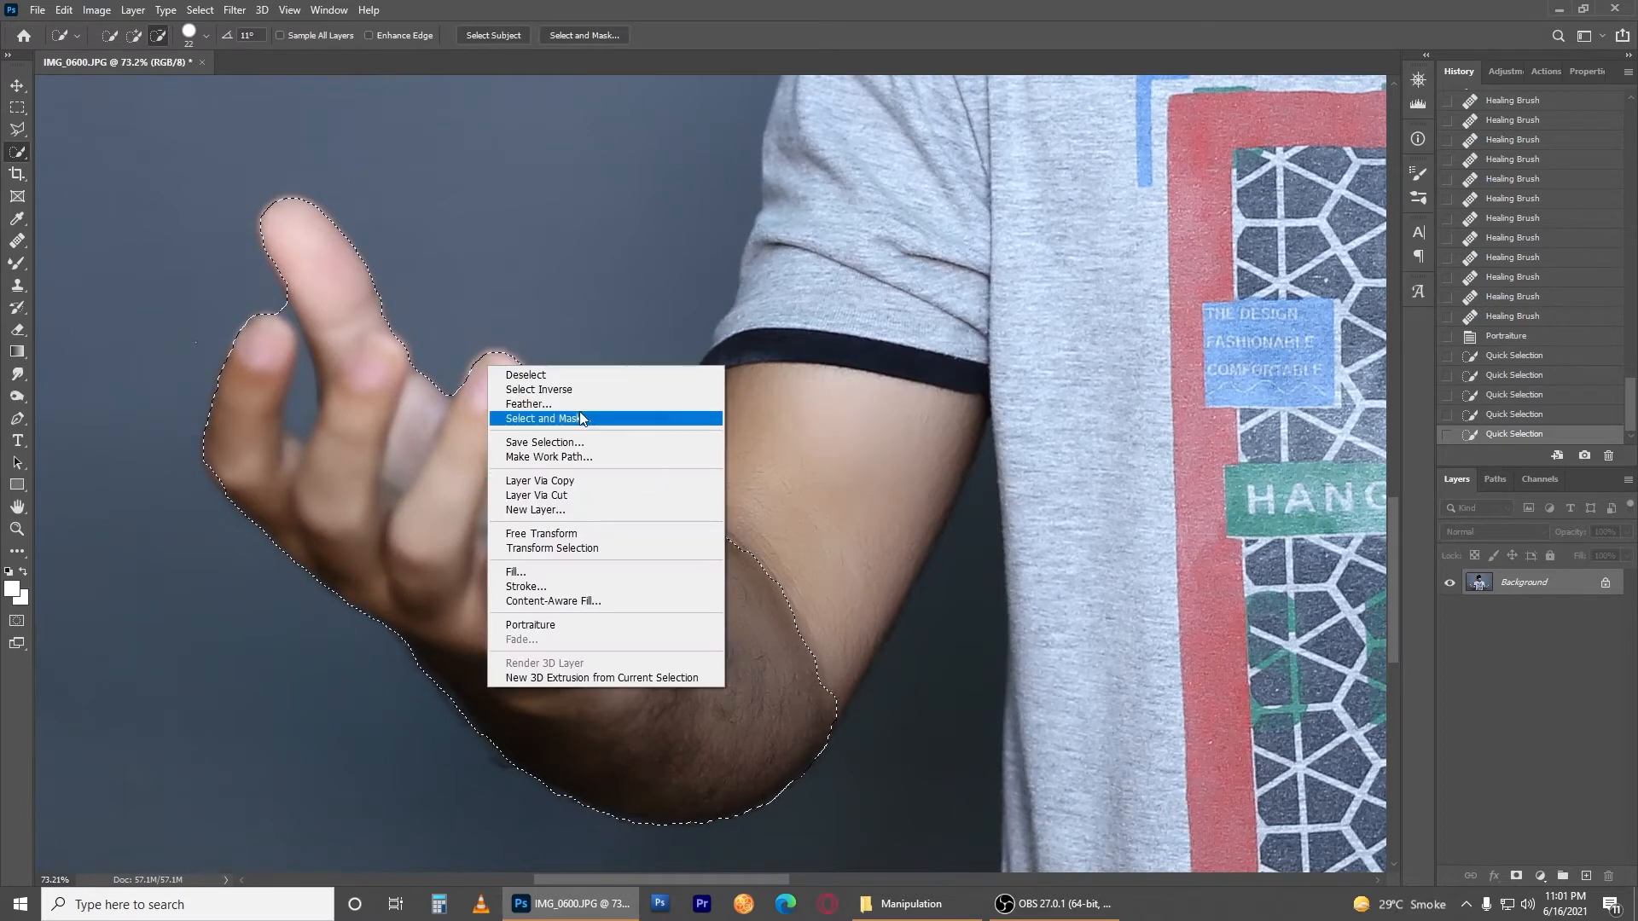
click(580, 413)
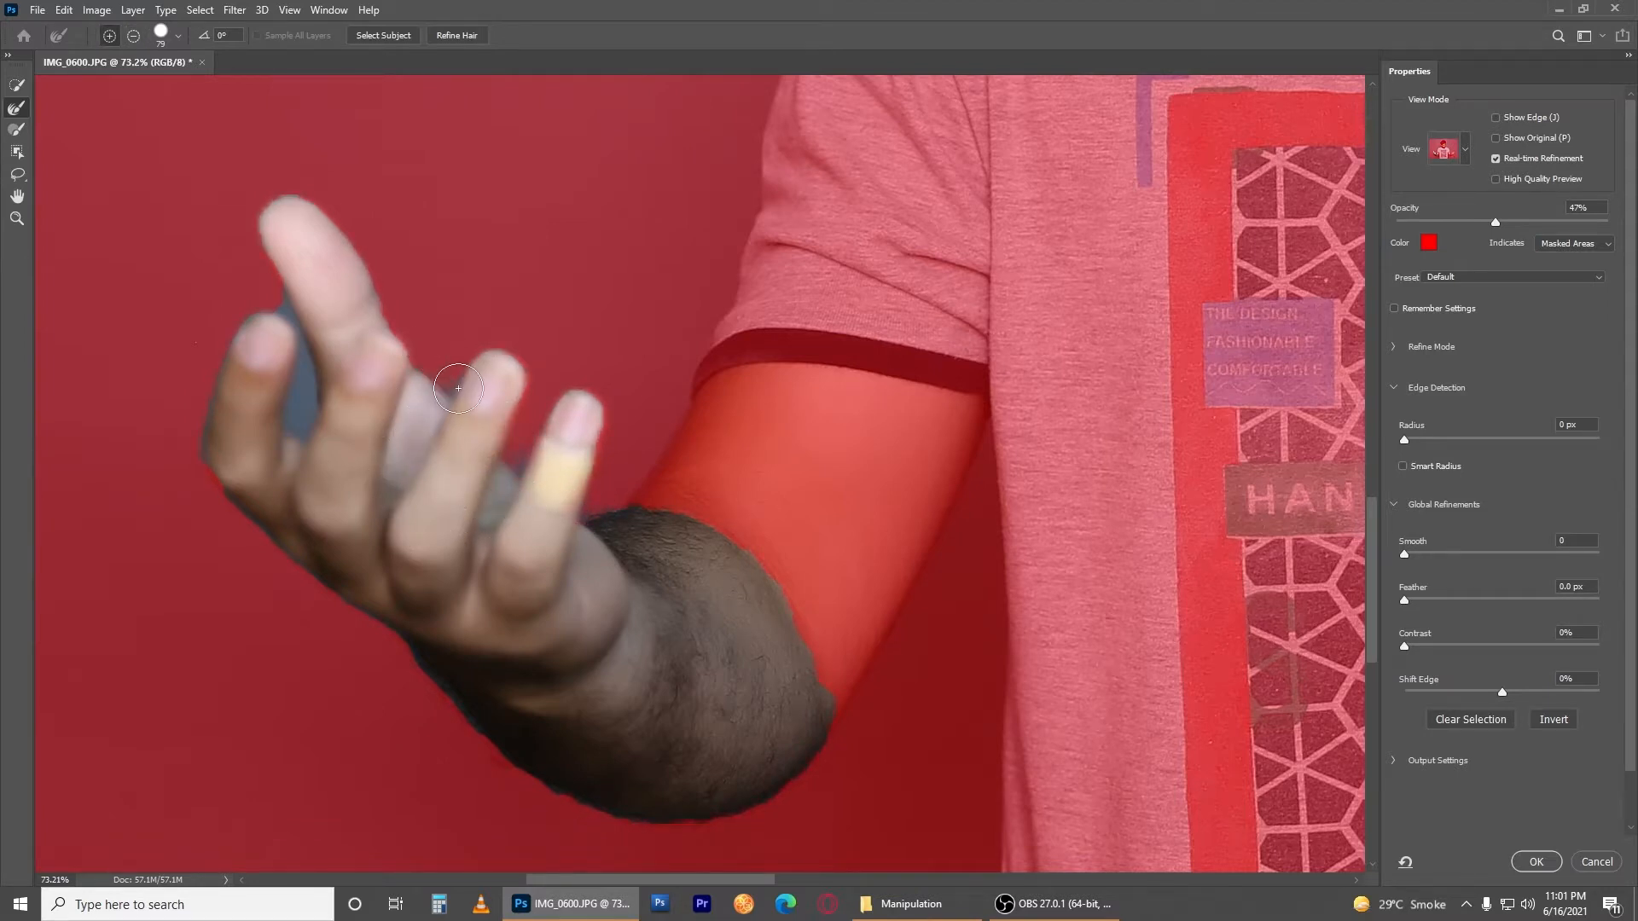
mouse_move(243, 292)
mouse_down()
mouse_move(302, 378)
mouse_move(296, 440)
mouse_up()
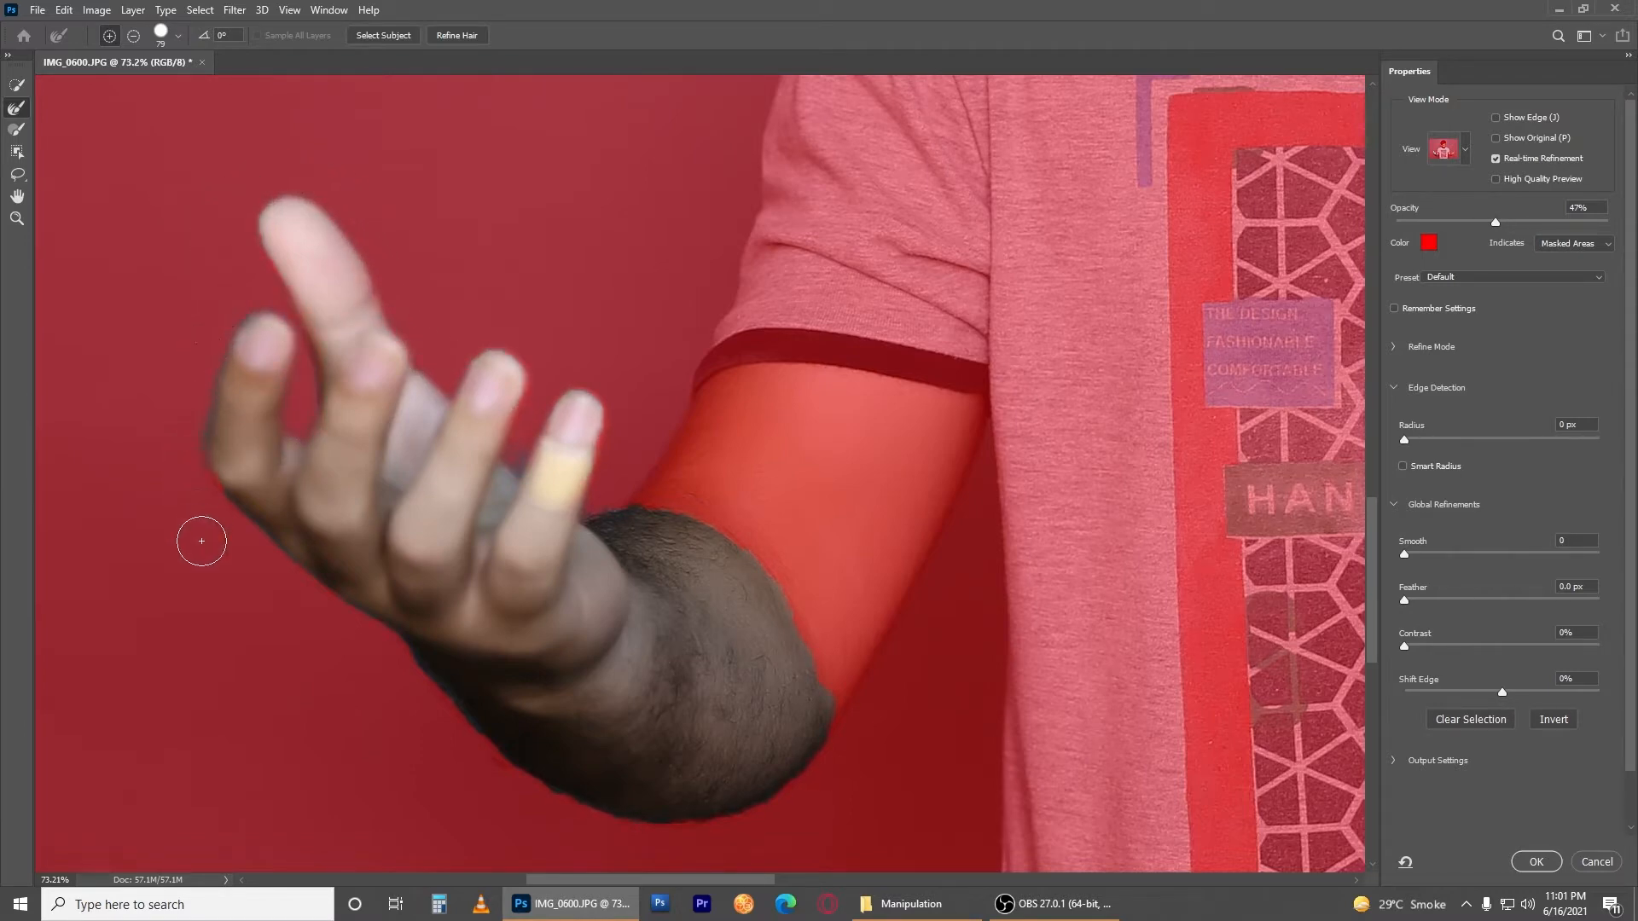
mouse_move(194, 509)
mouse_down()
mouse_move(240, 506)
mouse_move(226, 470)
mouse_move(193, 493)
mouse_move(187, 465)
mouse_move(226, 541)
mouse_up()
Step: Refine the selection edge along the inner forearm, elbow and smallest finger, and apply the Select and Mask result
mouse_move(831, 675)
mouse_down()
mouse_move(749, 540)
mouse_move(666, 502)
mouse_up()
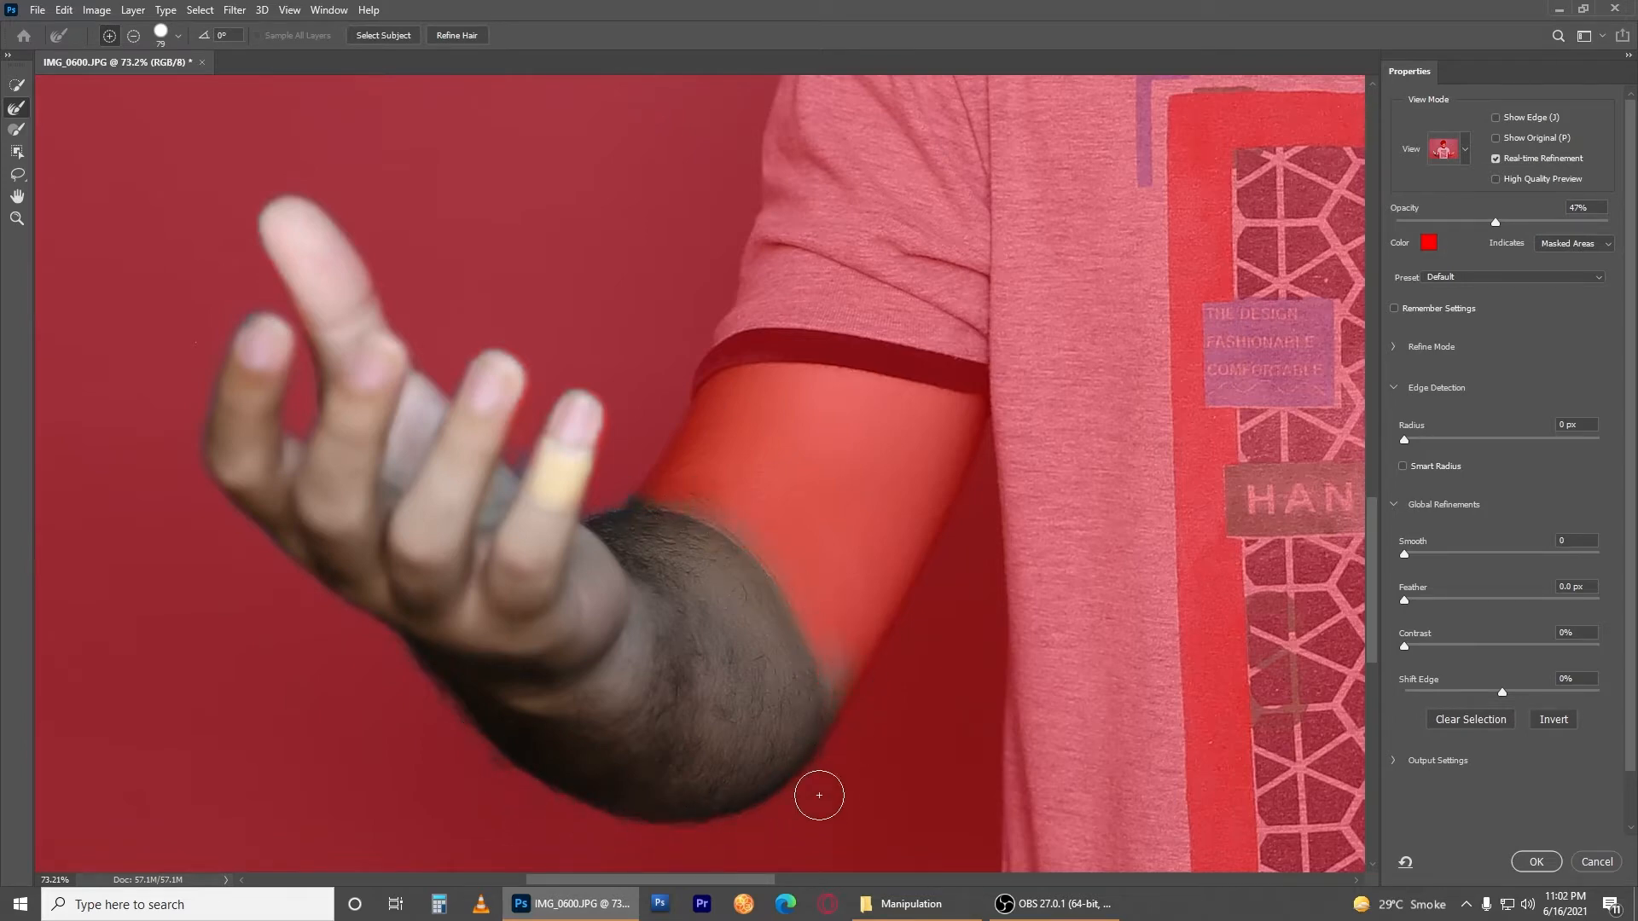
mouse_move(880, 655)
mouse_down()
mouse_move(856, 703)
mouse_move(863, 778)
mouse_up()
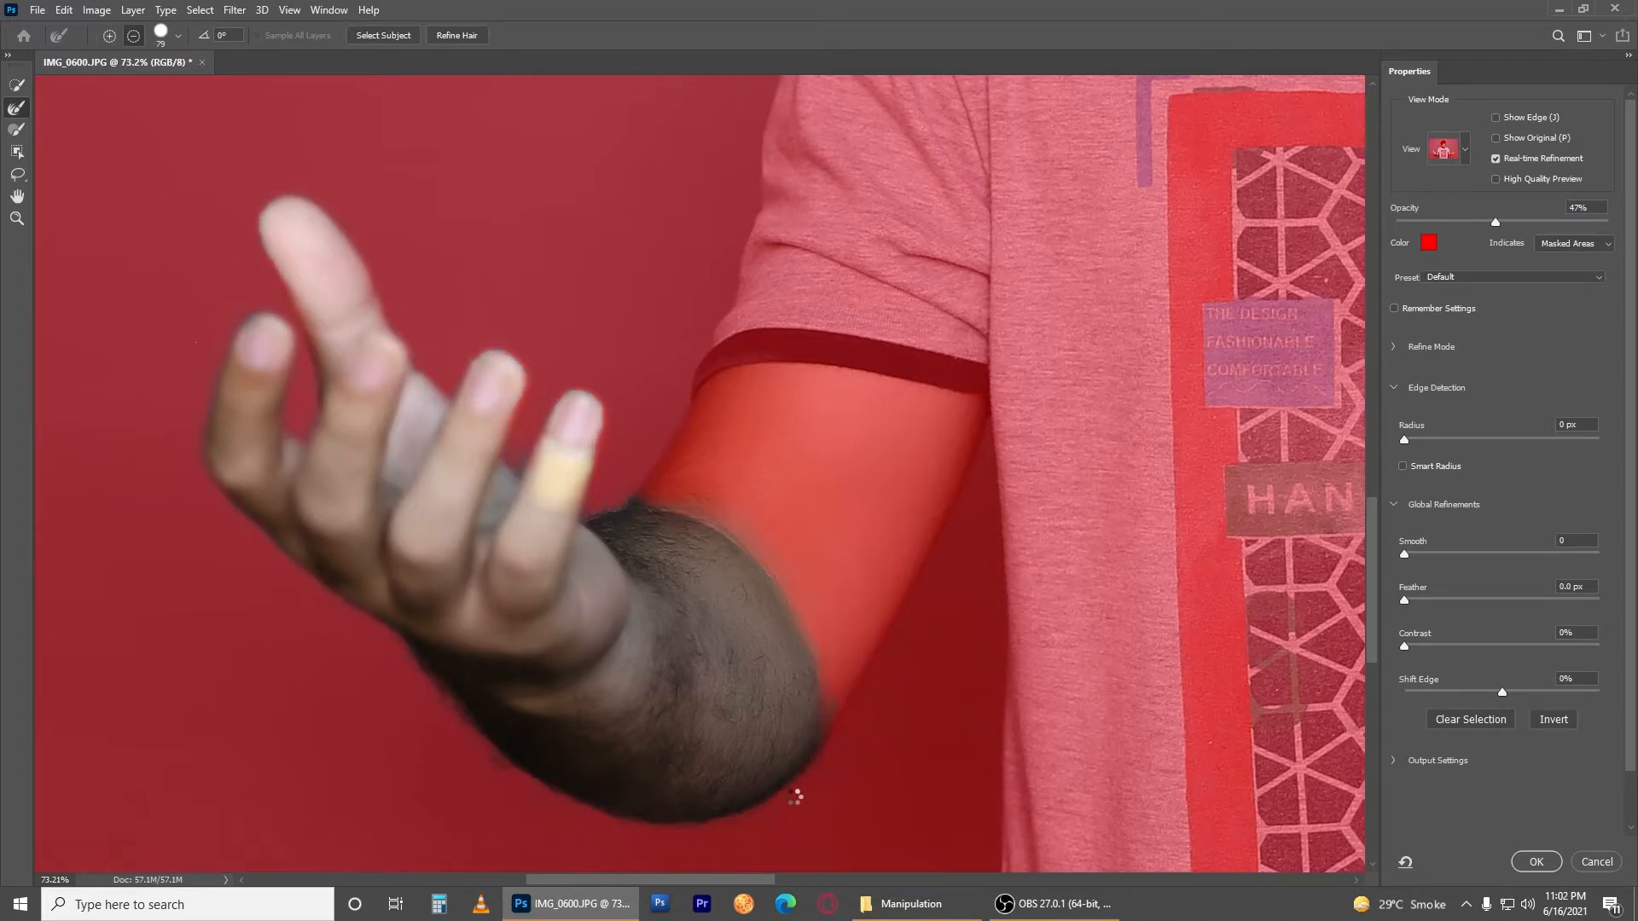
drag(638, 501, 571, 510)
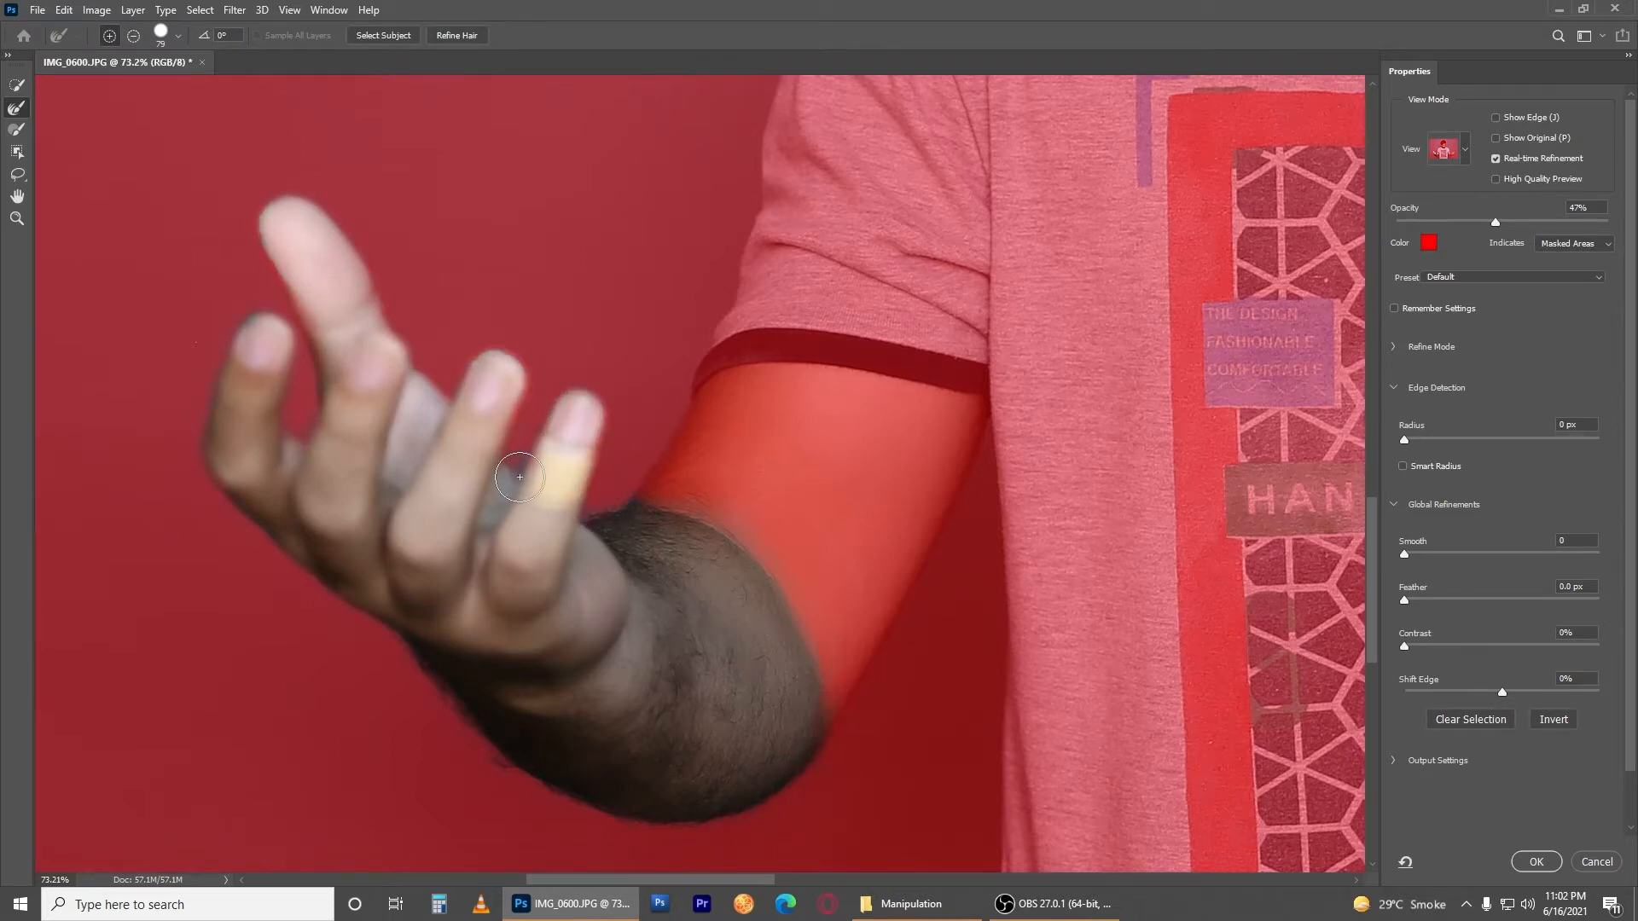
scroll(514, 533, down, 5)
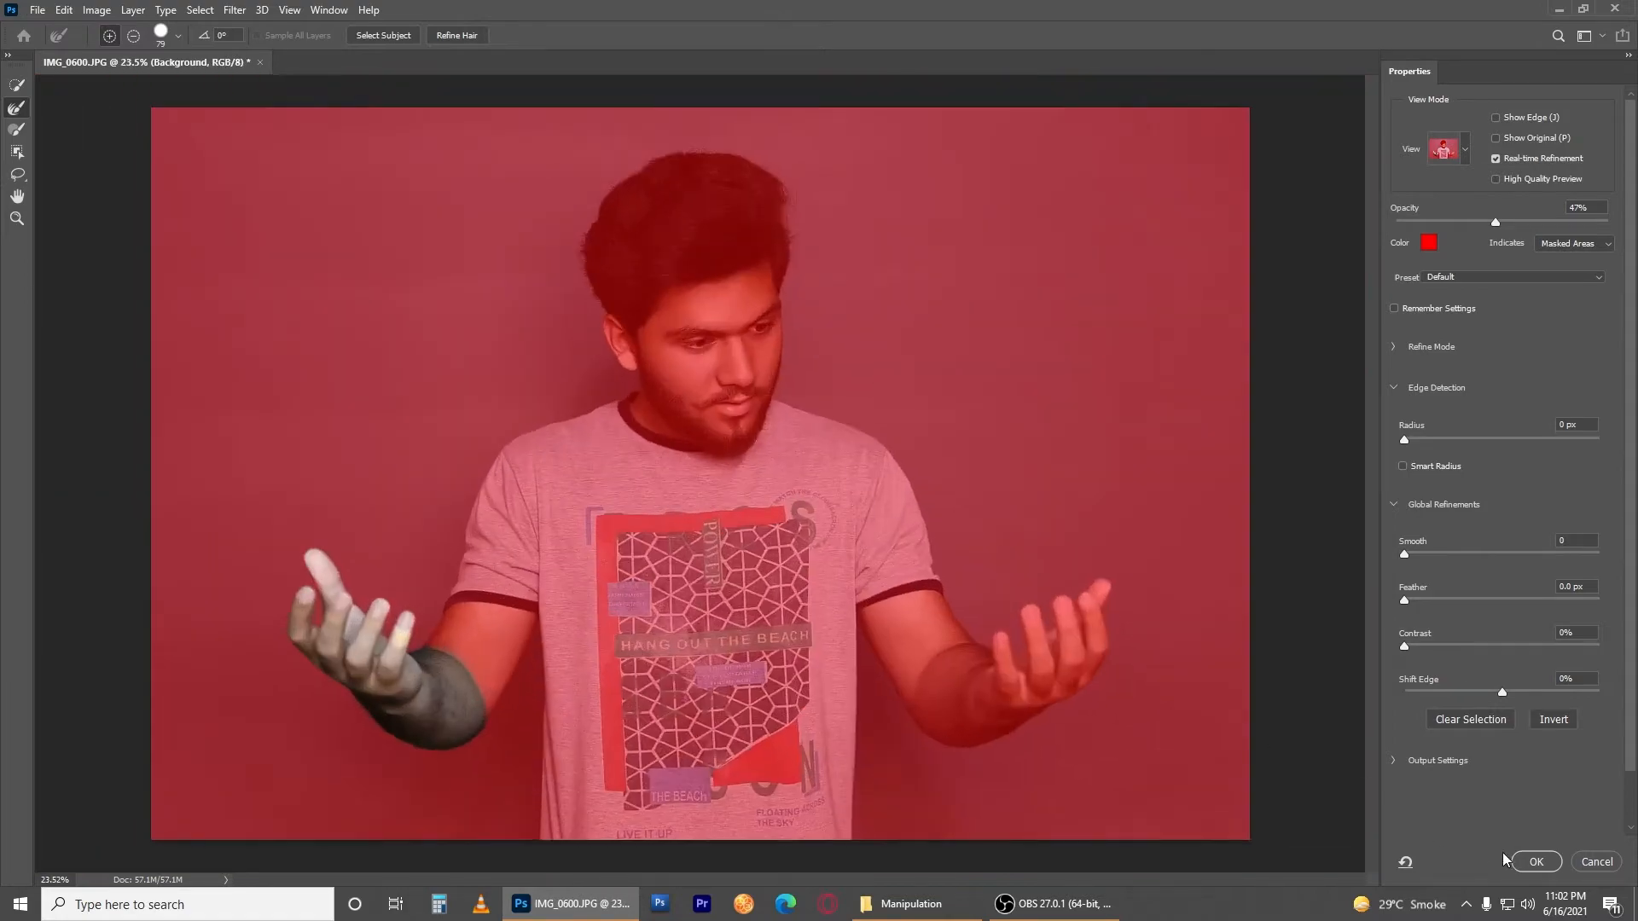
click(1536, 861)
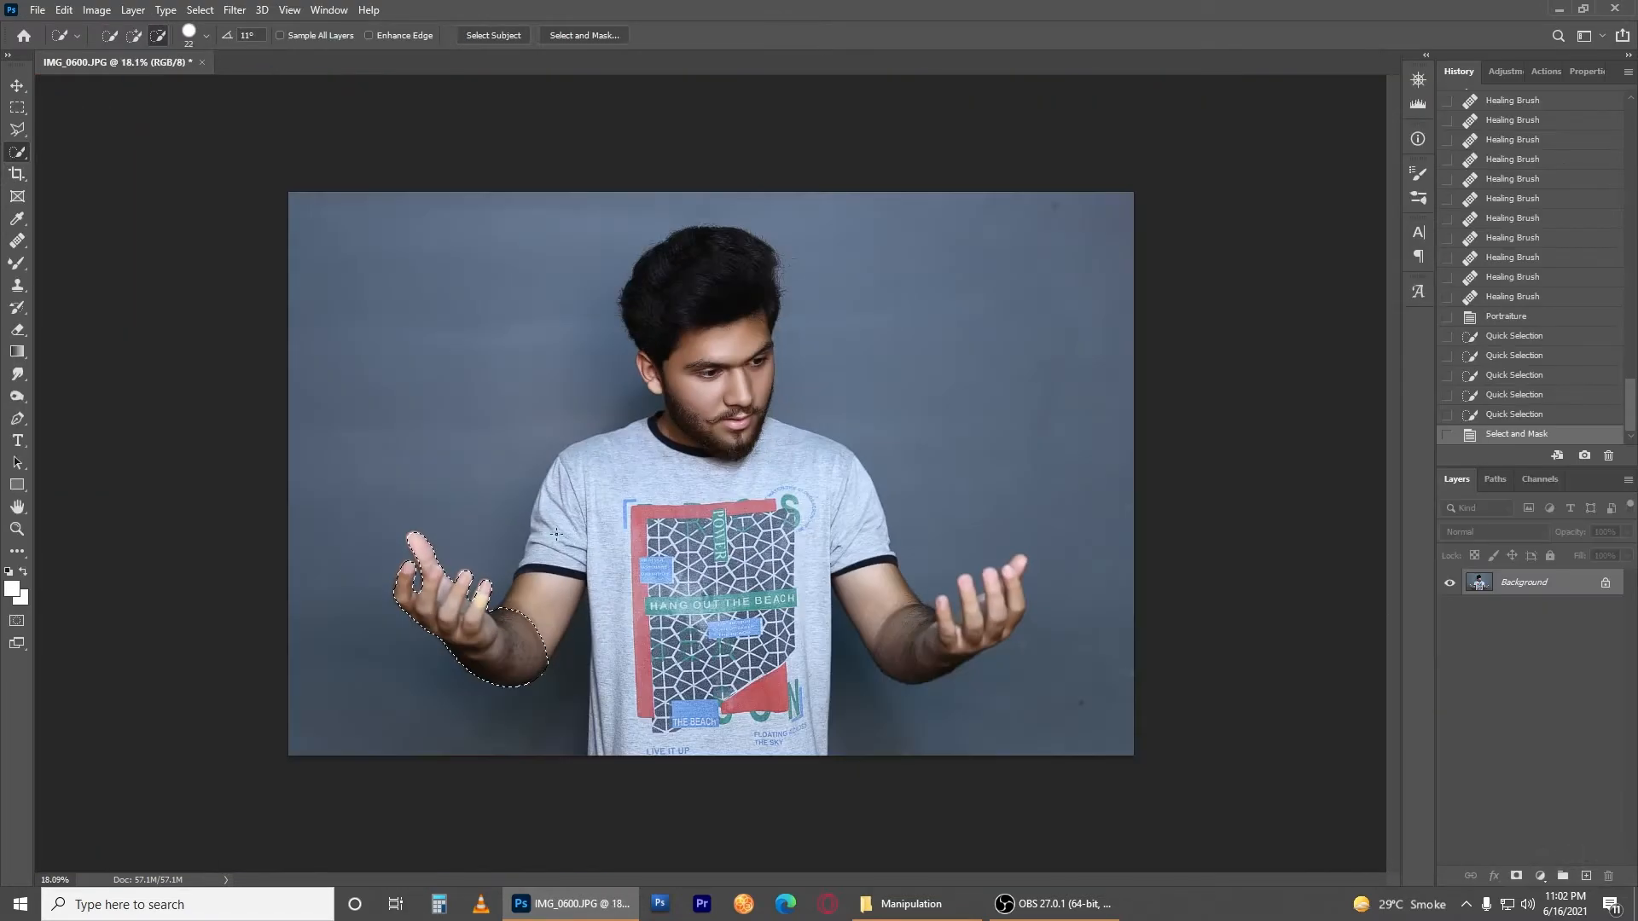
Step: Discard the current selection and select the opposite hand and lower forearm, including all fingers, with the Quick Selection tool
scroll(786, 720, up, 4)
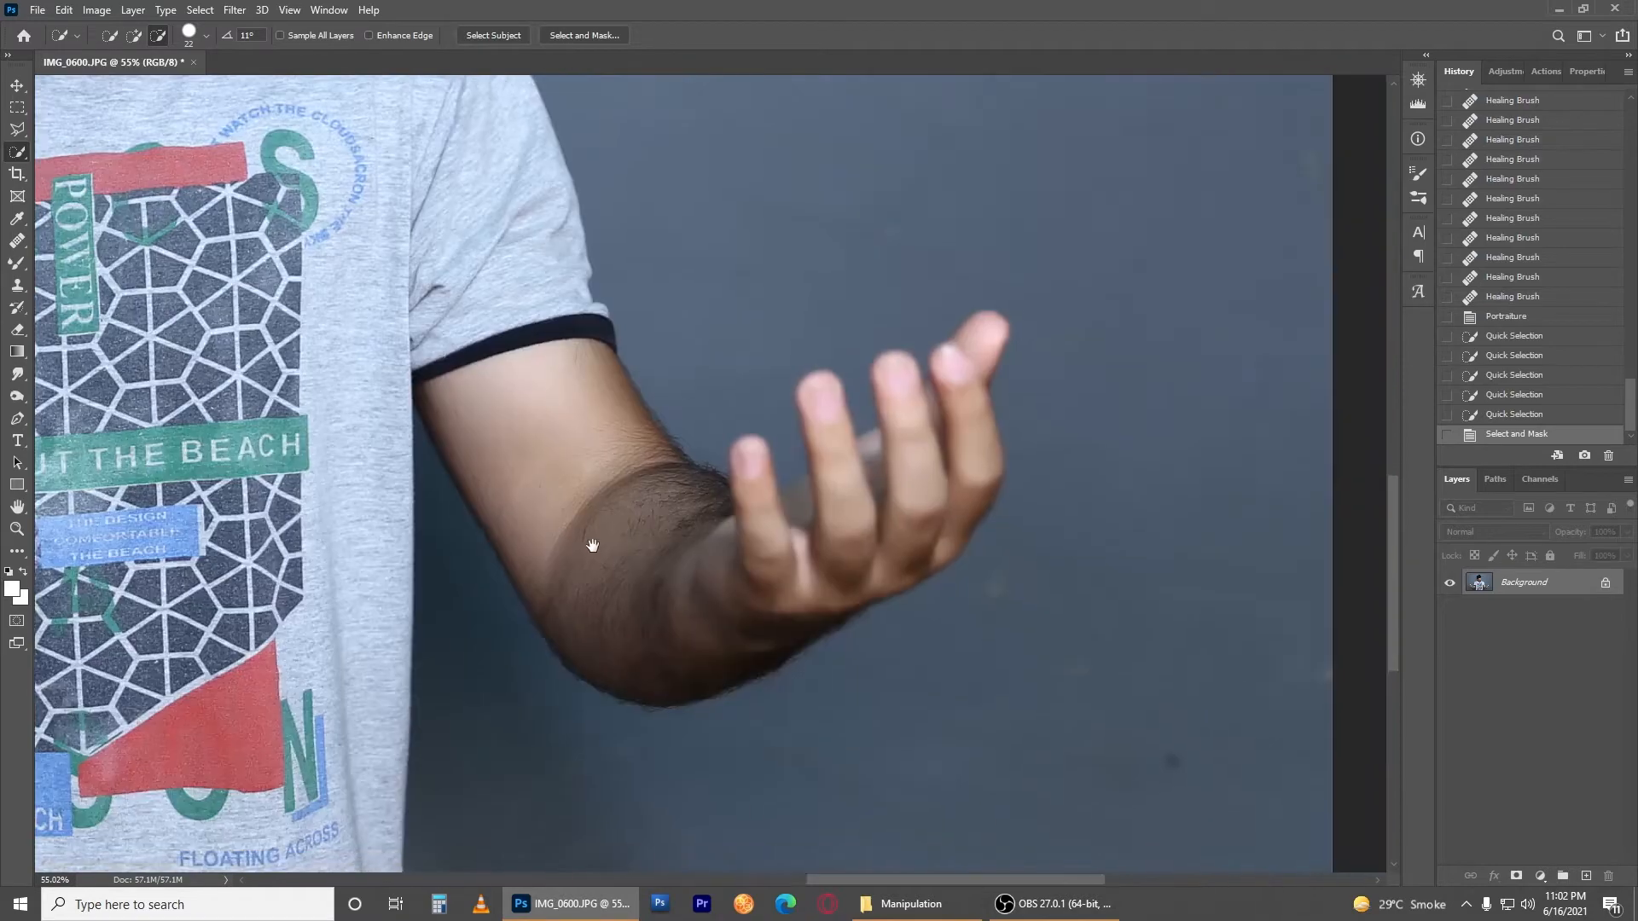
scroll(593, 545, up, 2)
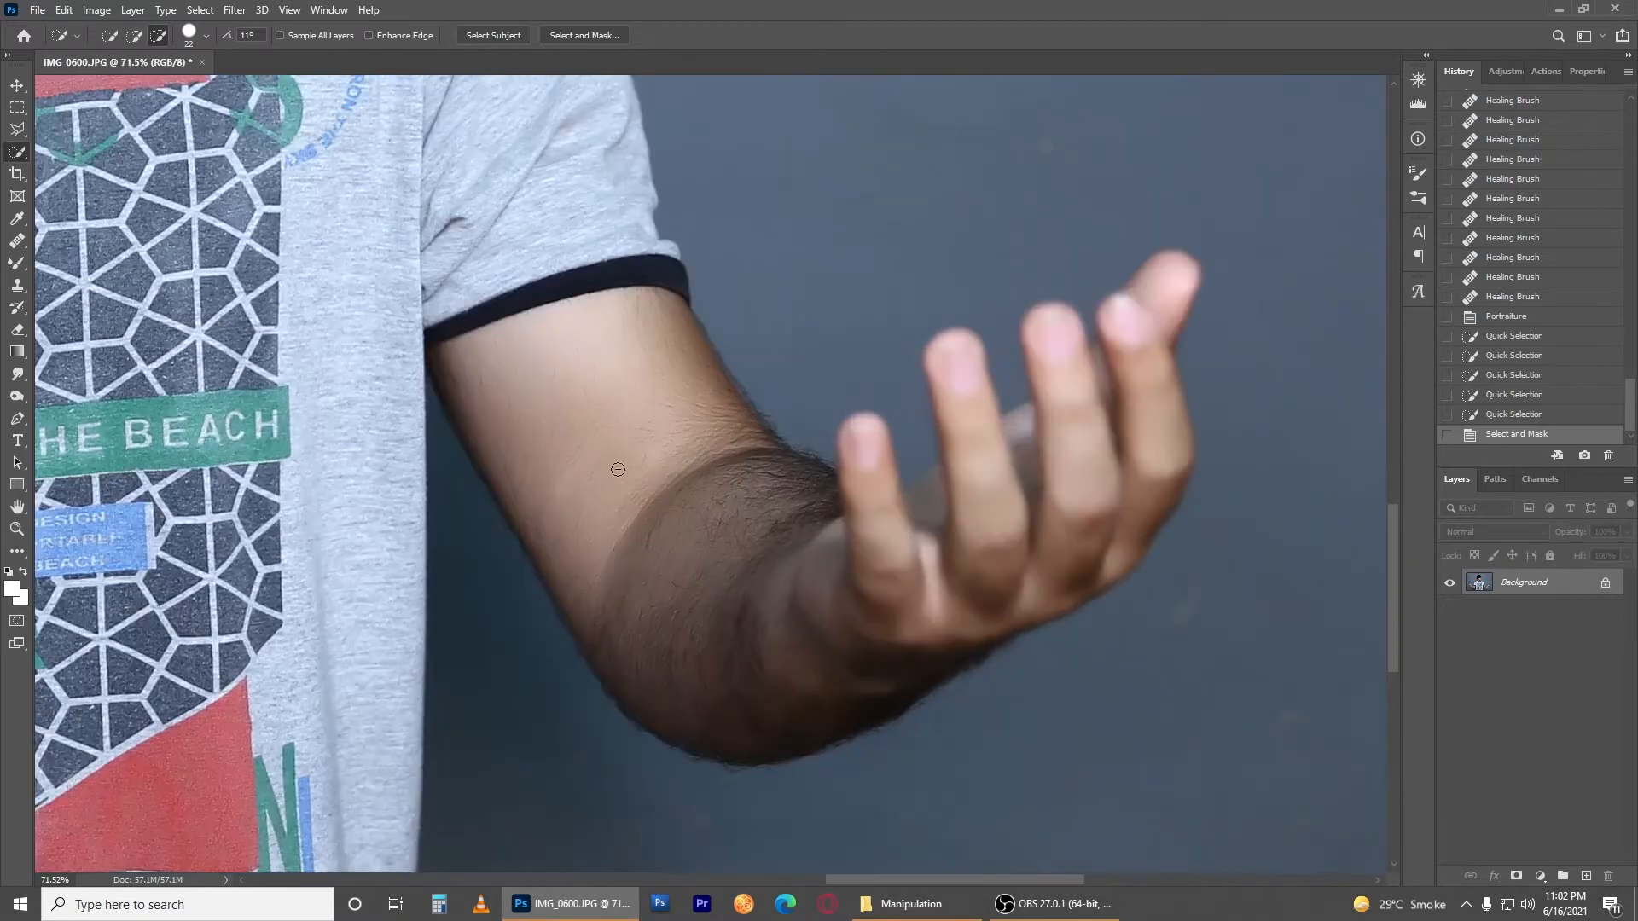
drag(582, 410, 587, 503)
key(ctrl+d)
mouse_move(698, 577)
mouse_down()
mouse_move(813, 658)
mouse_move(892, 585)
mouse_up()
mouse_move(1024, 530)
mouse_down()
mouse_move(1055, 510)
mouse_move(1016, 427)
mouse_up()
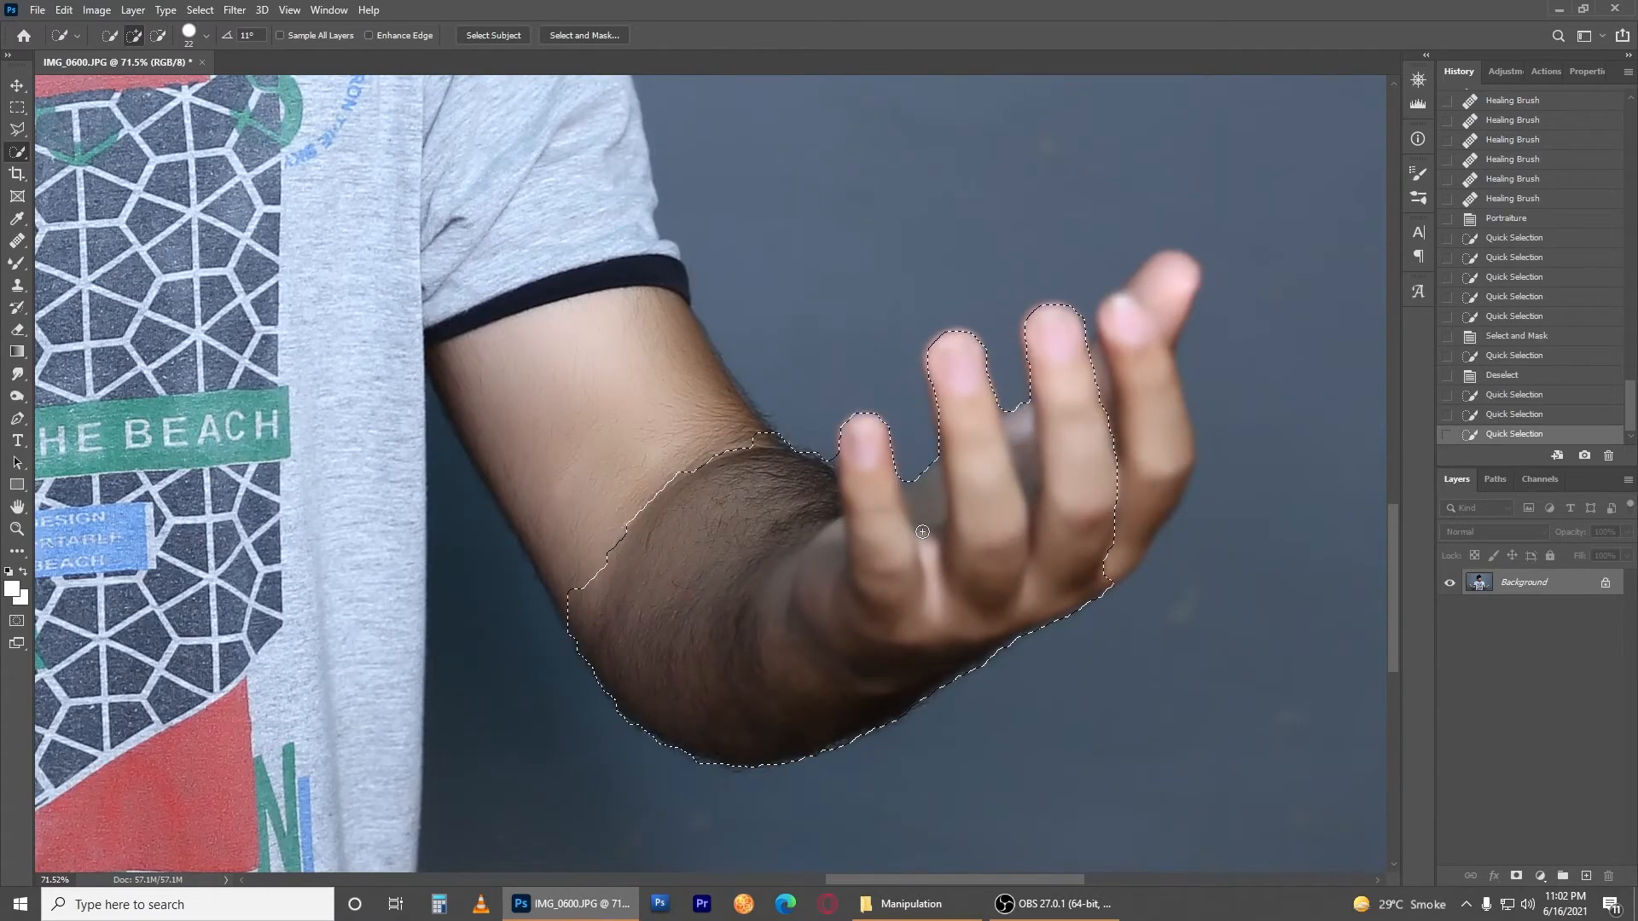
drag(928, 517, 955, 501)
drag(1139, 444, 1158, 316)
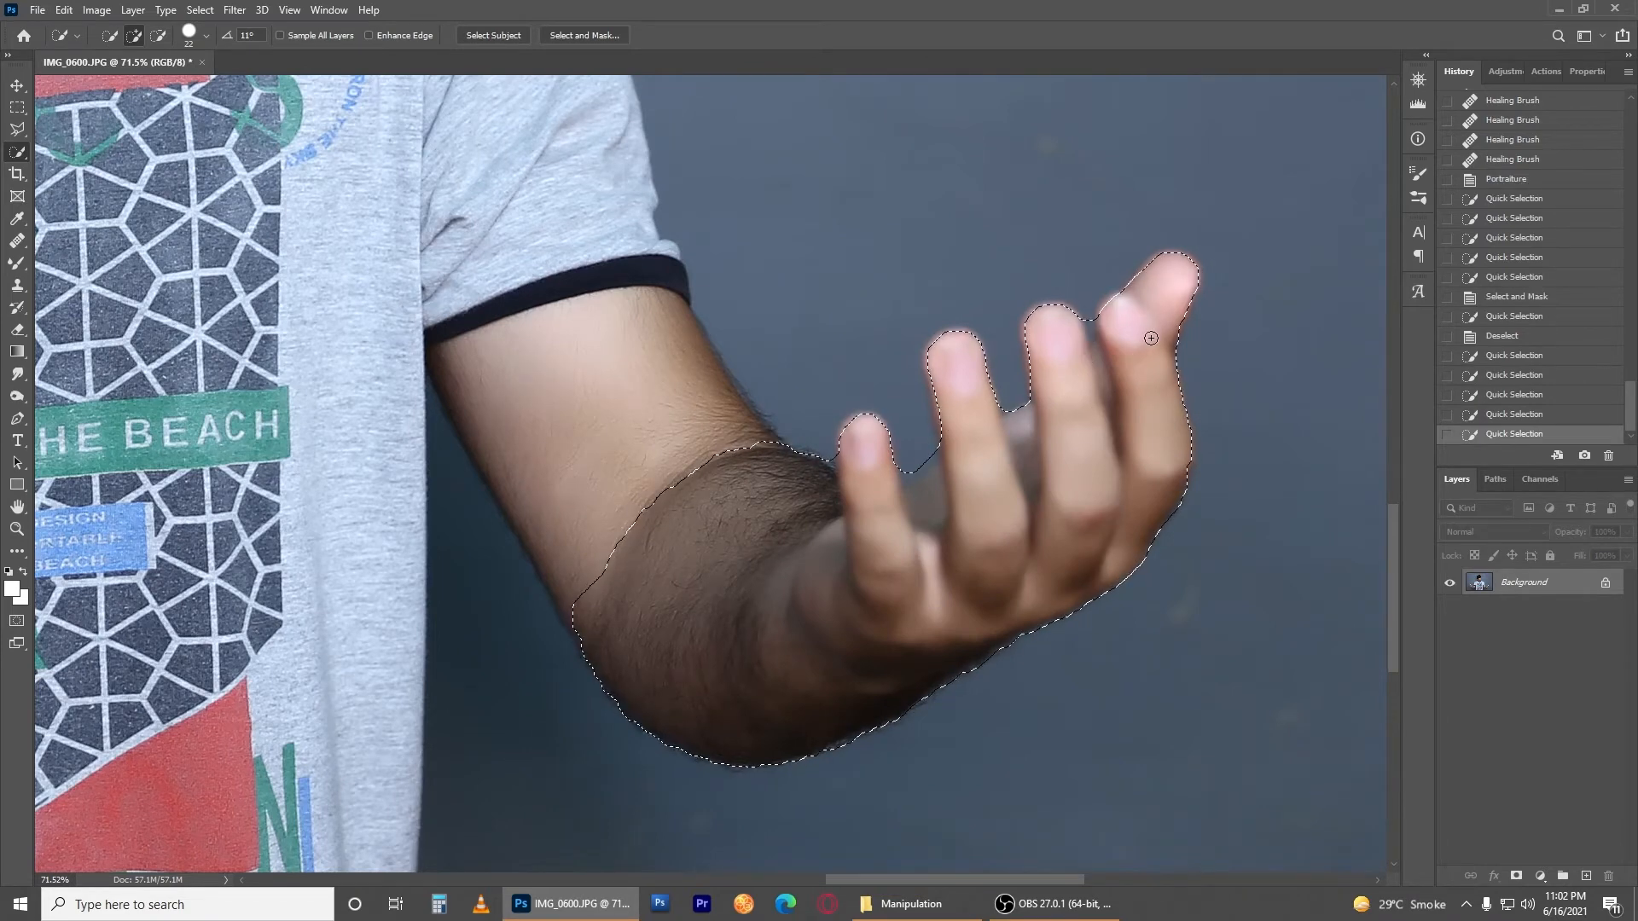
Step: Feather the hand selection and adjust its boundary where the dark forearm meets the lighter upper arm
right_click(640, 502)
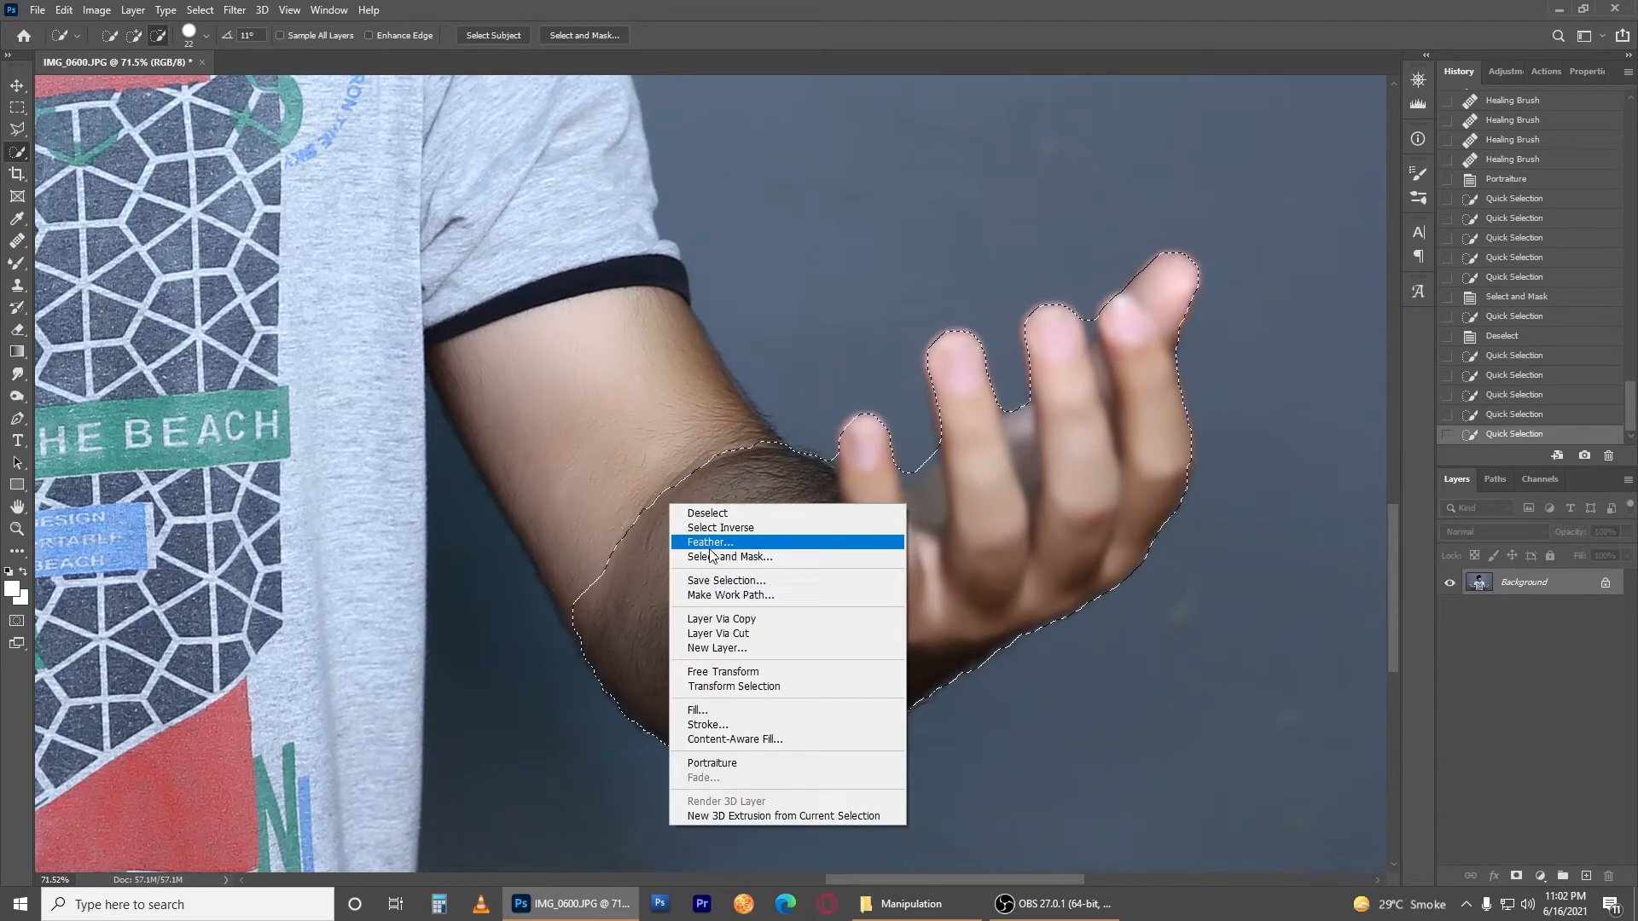
click(674, 541)
click(900, 290)
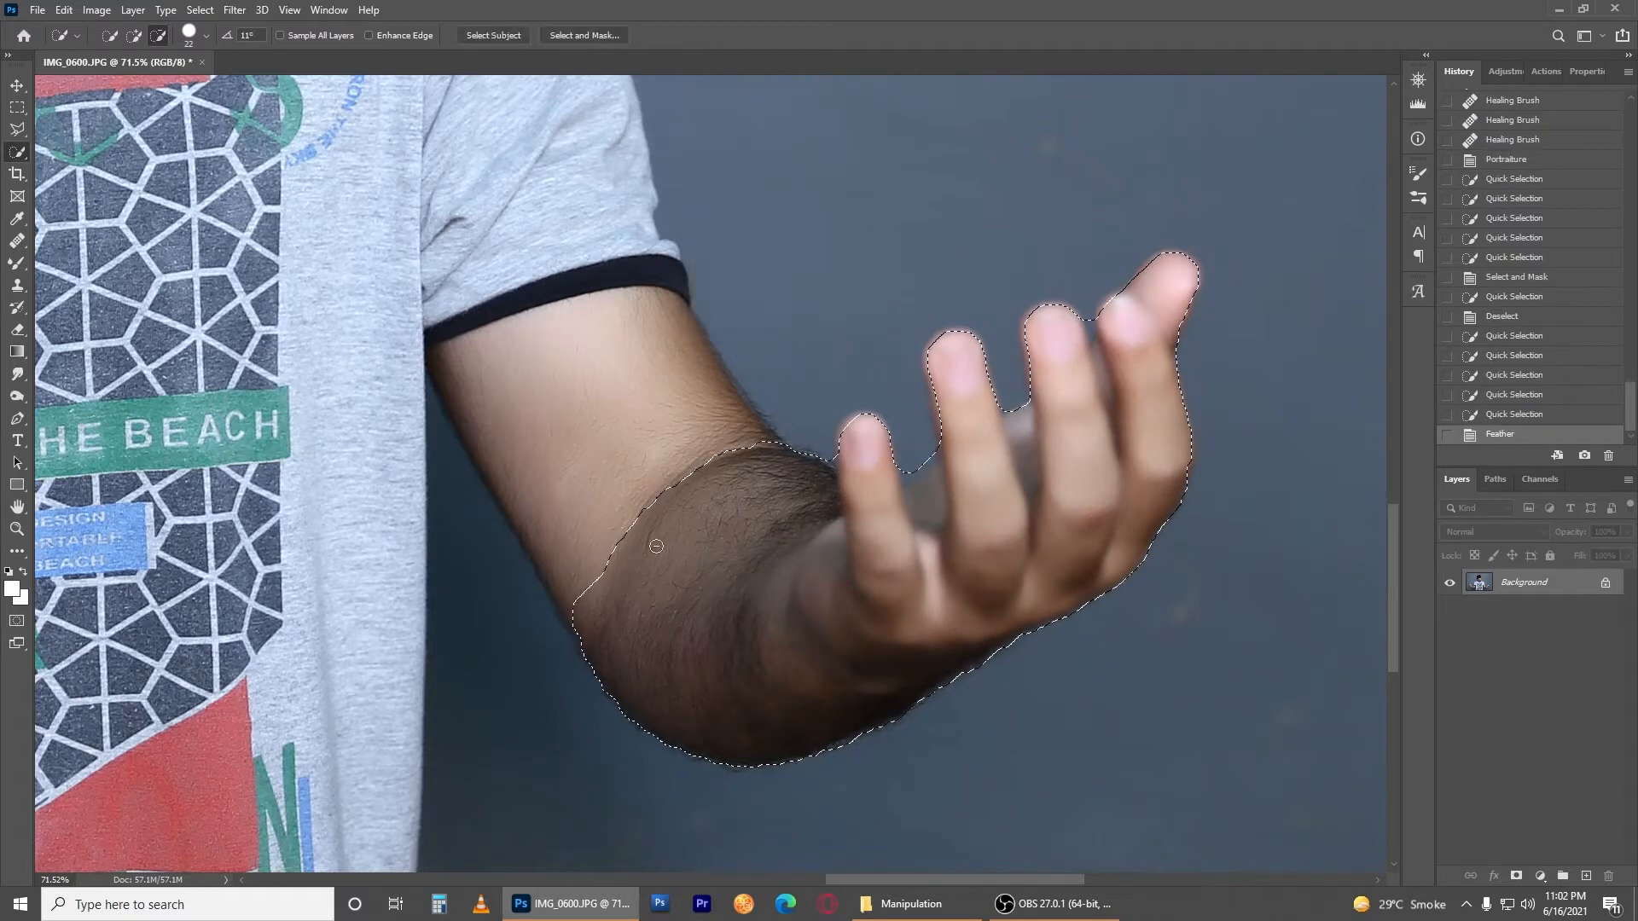
drag(566, 633, 611, 585)
key(ctrl+z)
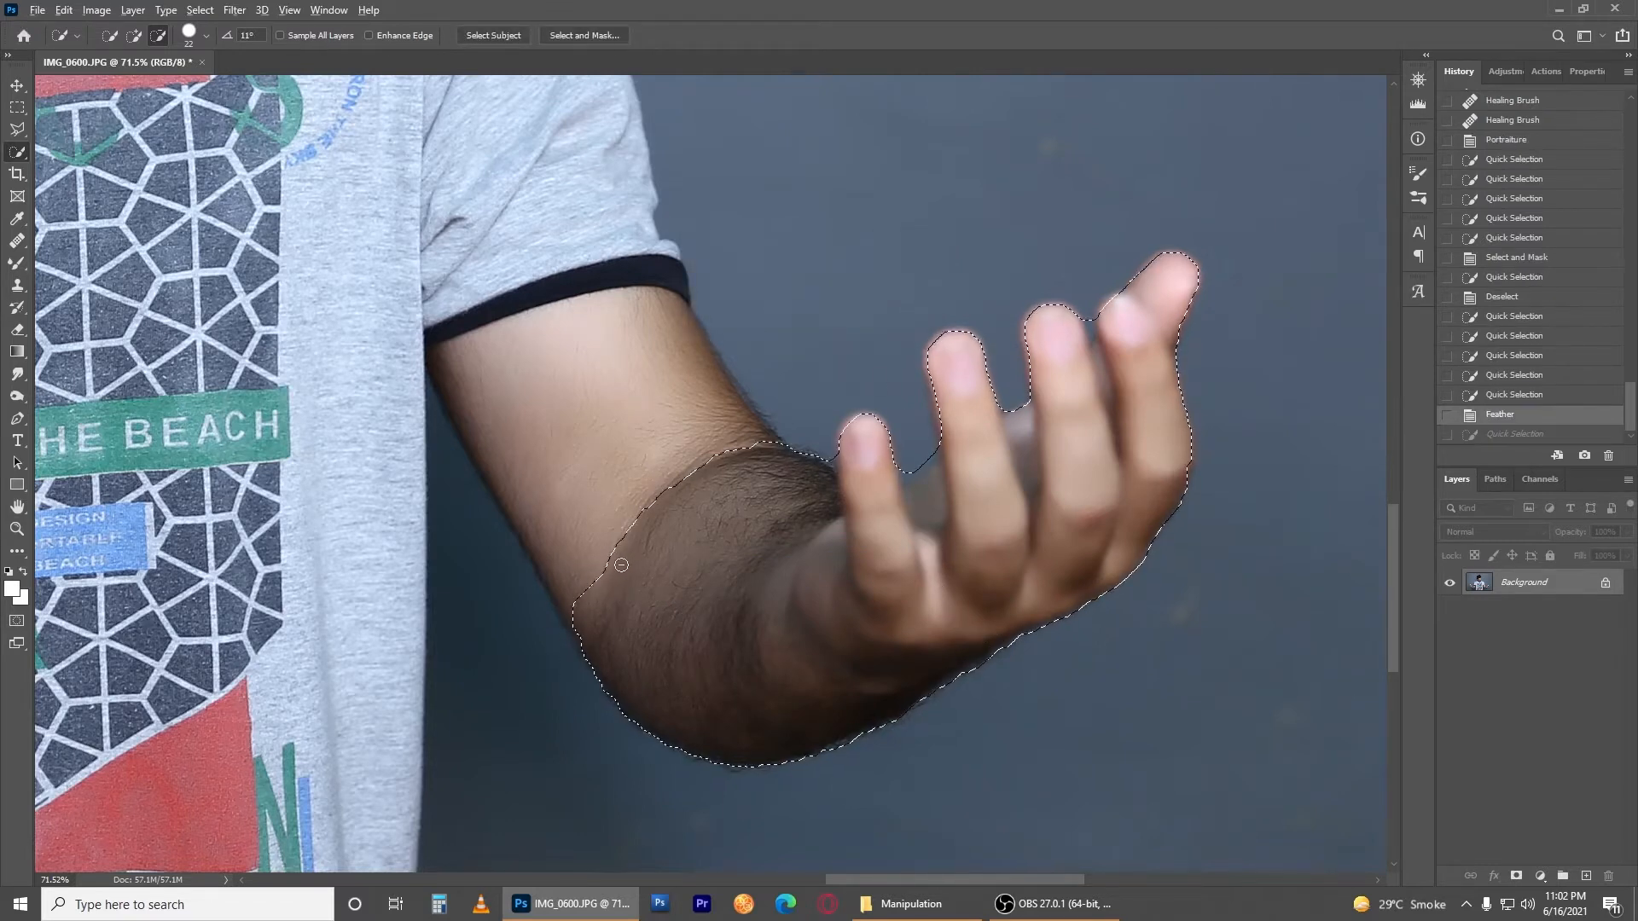
mouse_move(546, 664)
mouse_down()
mouse_move(643, 559)
mouse_move(612, 657)
mouse_move(674, 593)
mouse_move(737, 564)
mouse_up()
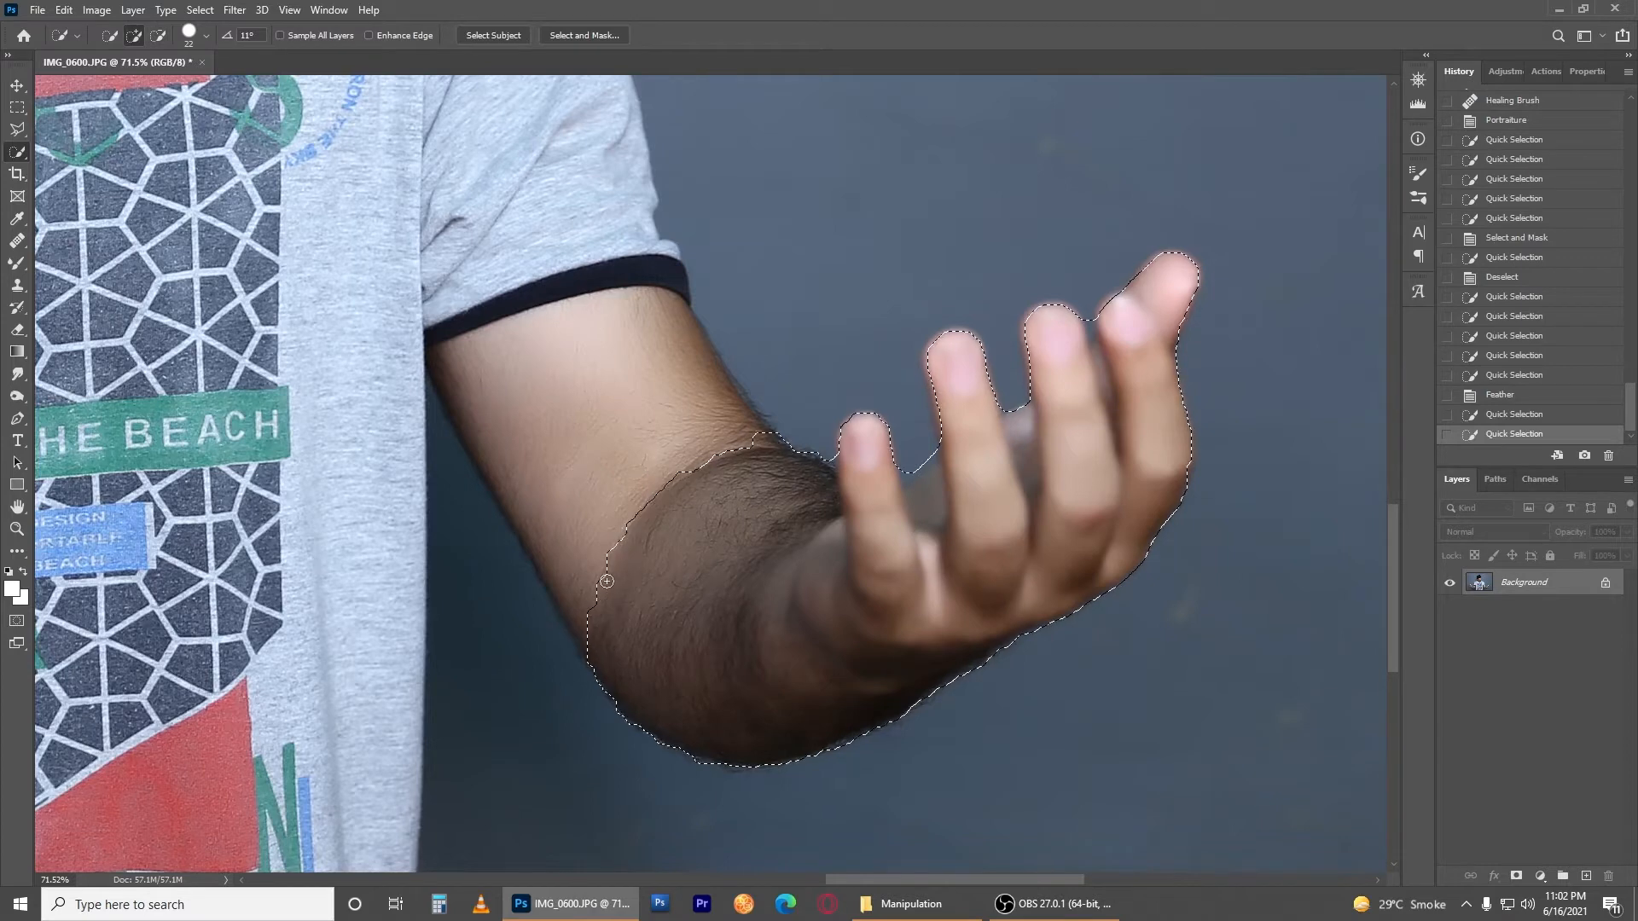
Step: Refine the selection's edges around the forearm and fingers in Select and Mask, and apply the result
right_click(945, 438)
click(981, 497)
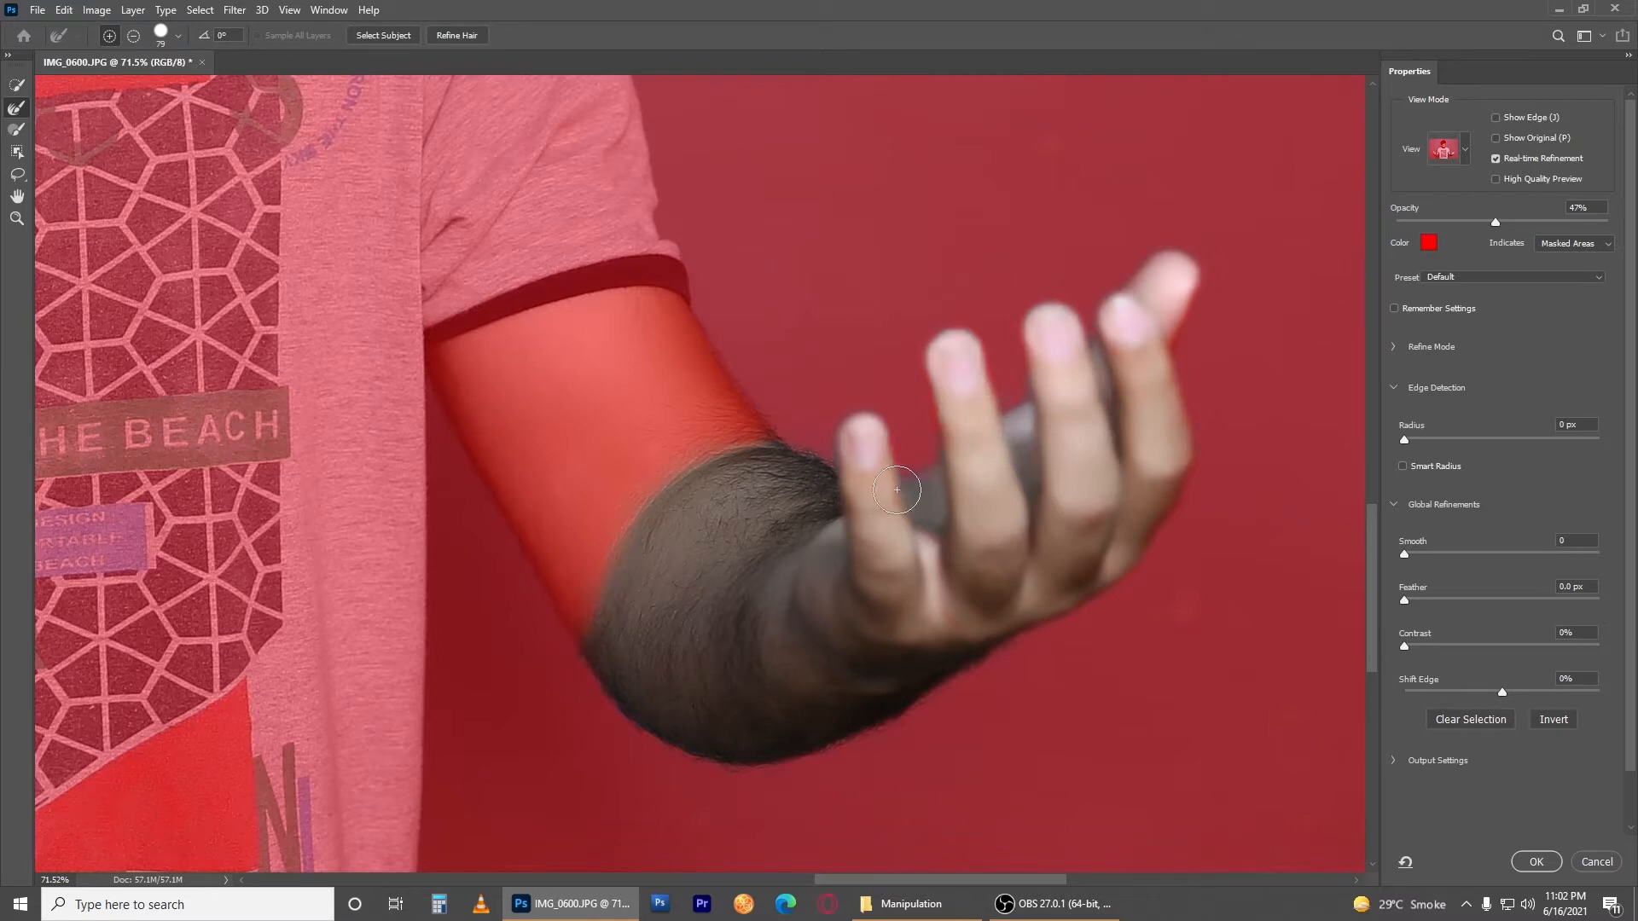
key(alt)
scroll(987, 578, down, 2)
scroll(1093, 600, up, 2)
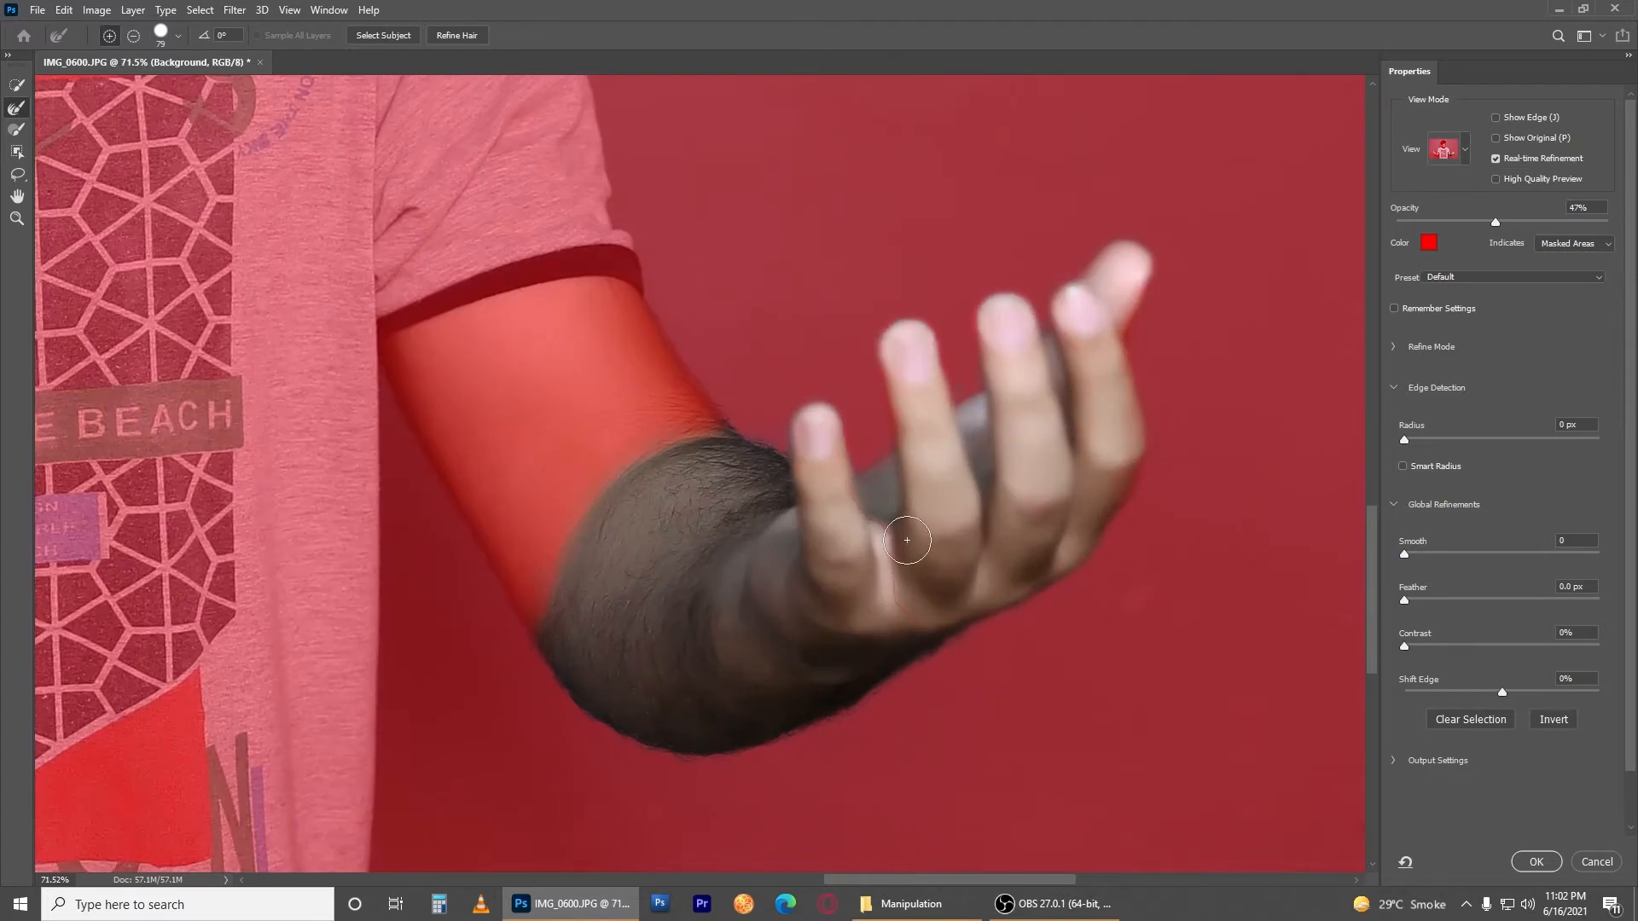
key(alt)
click(1520, 864)
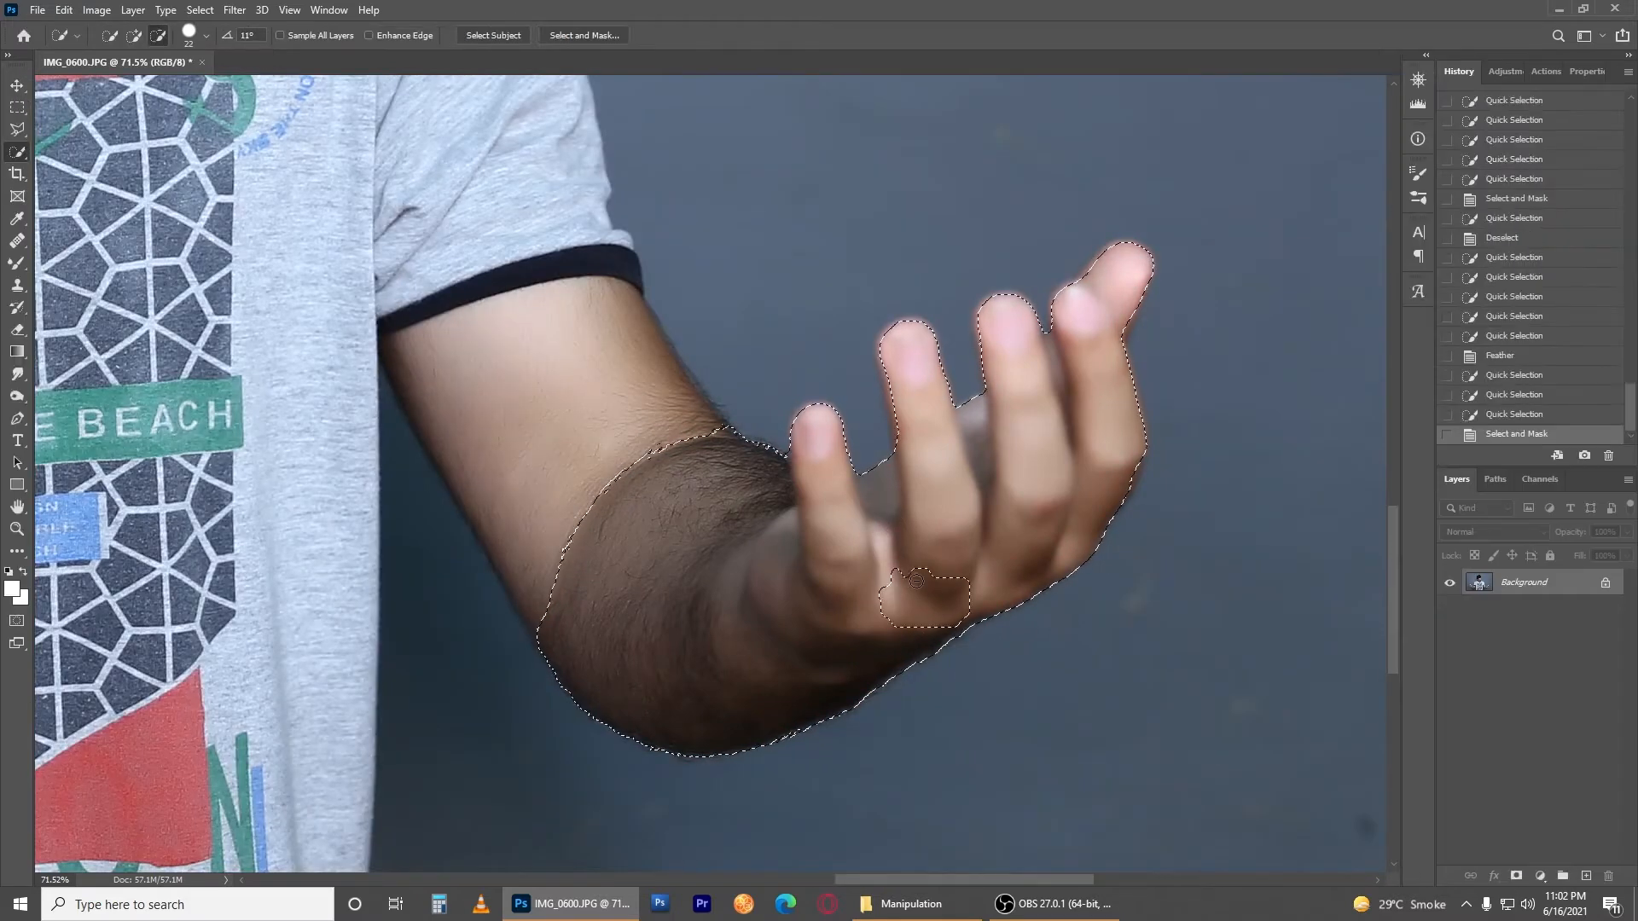
Step: Add the missing palm patch back to the selection and apply Select and Mask to it again
drag(917, 581, 934, 582)
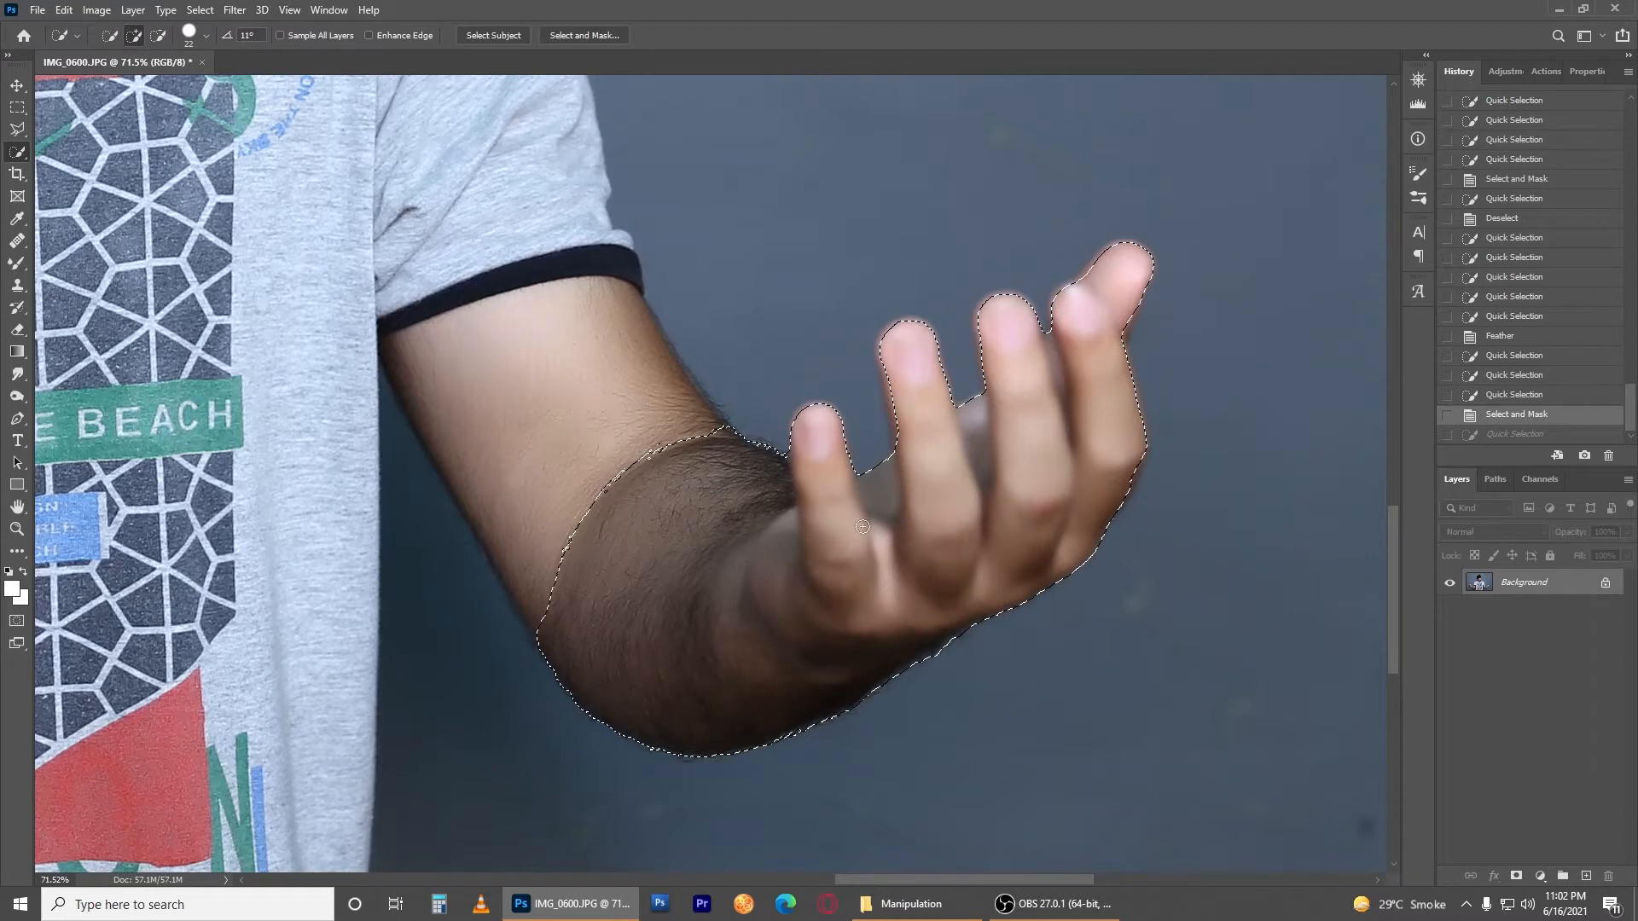
drag(864, 517, 876, 475)
right_click(891, 550)
click(933, 606)
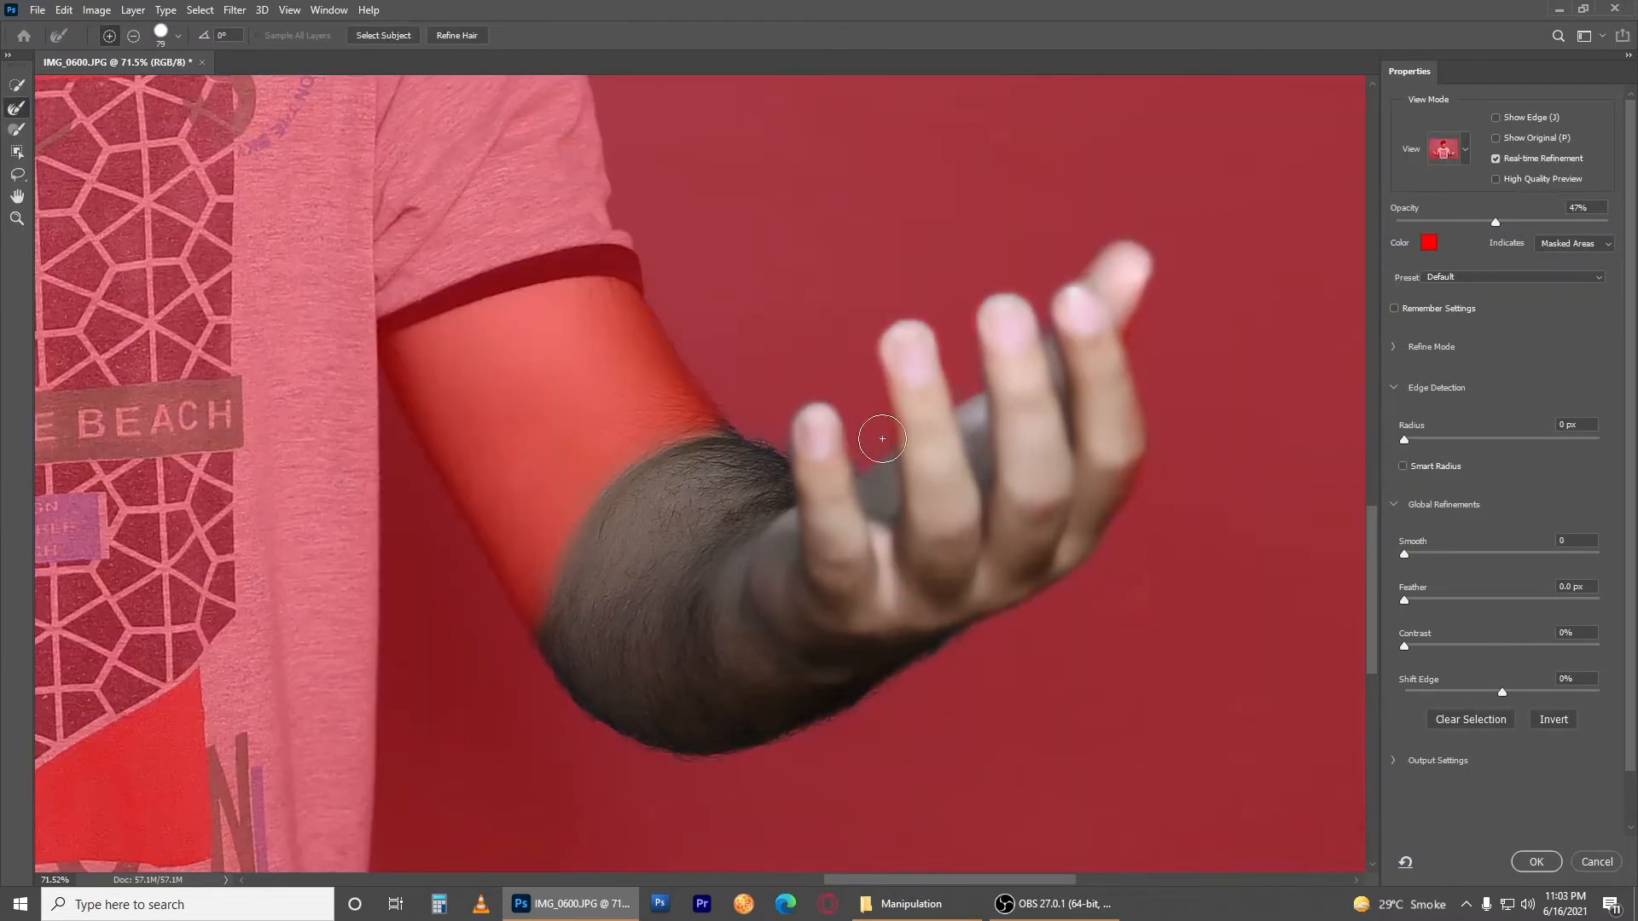
click(1535, 861)
key(ctrl+0)
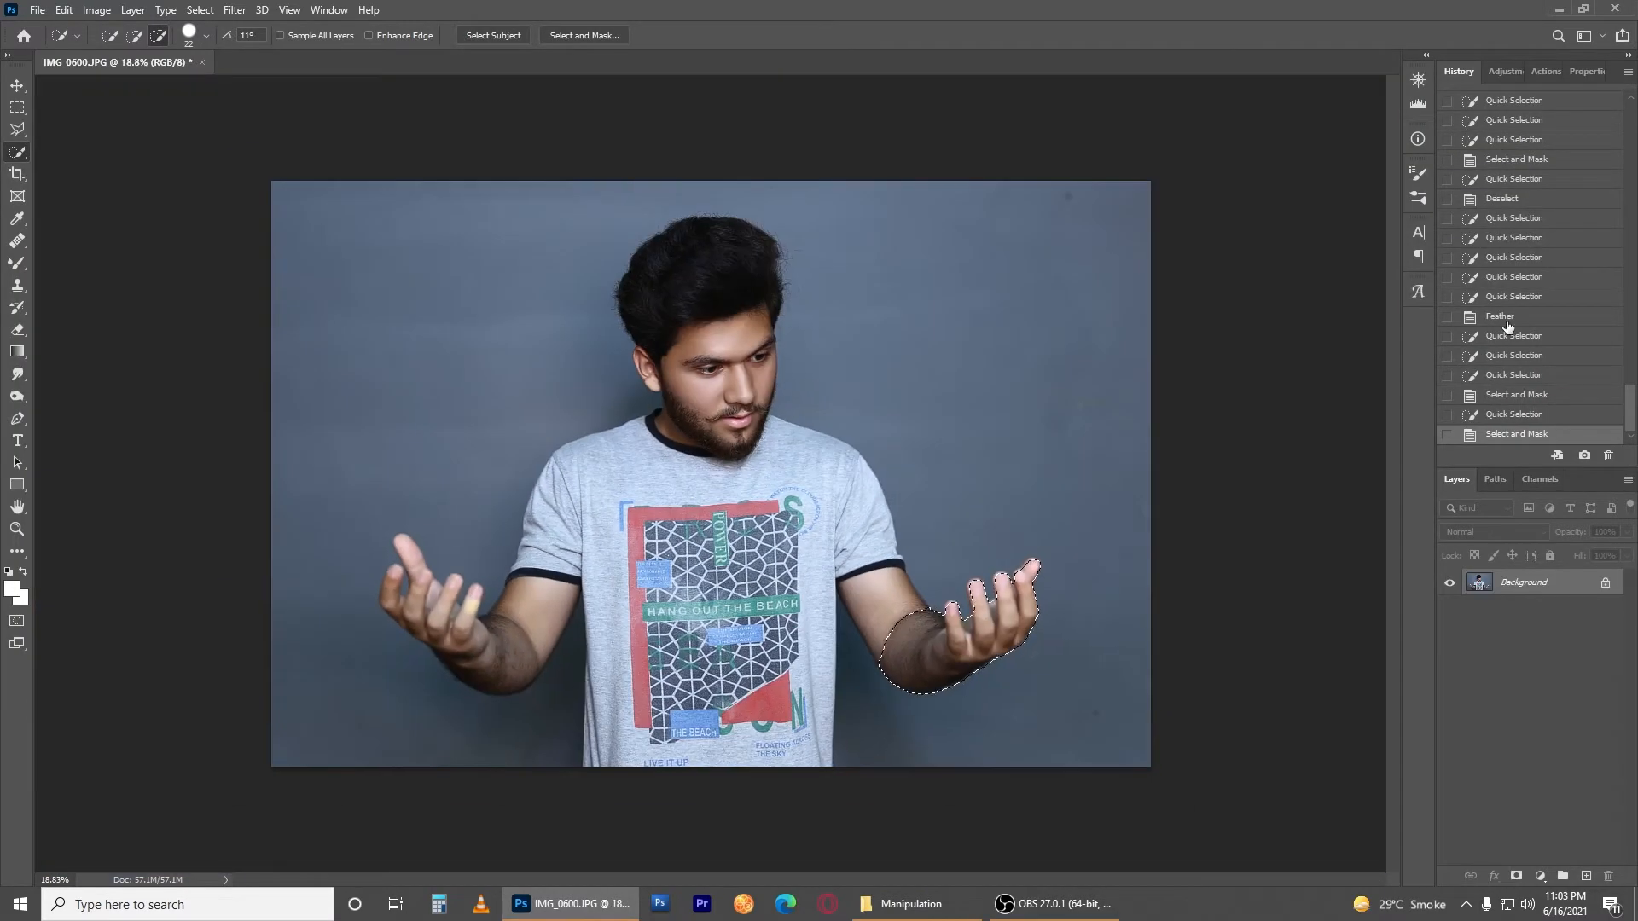
Step: Add the hand with the bandaged finger and its lower forearm to the existing selection with the Quick Selection tool
scroll(475, 659, up, 15)
drag(422, 717, 469, 743)
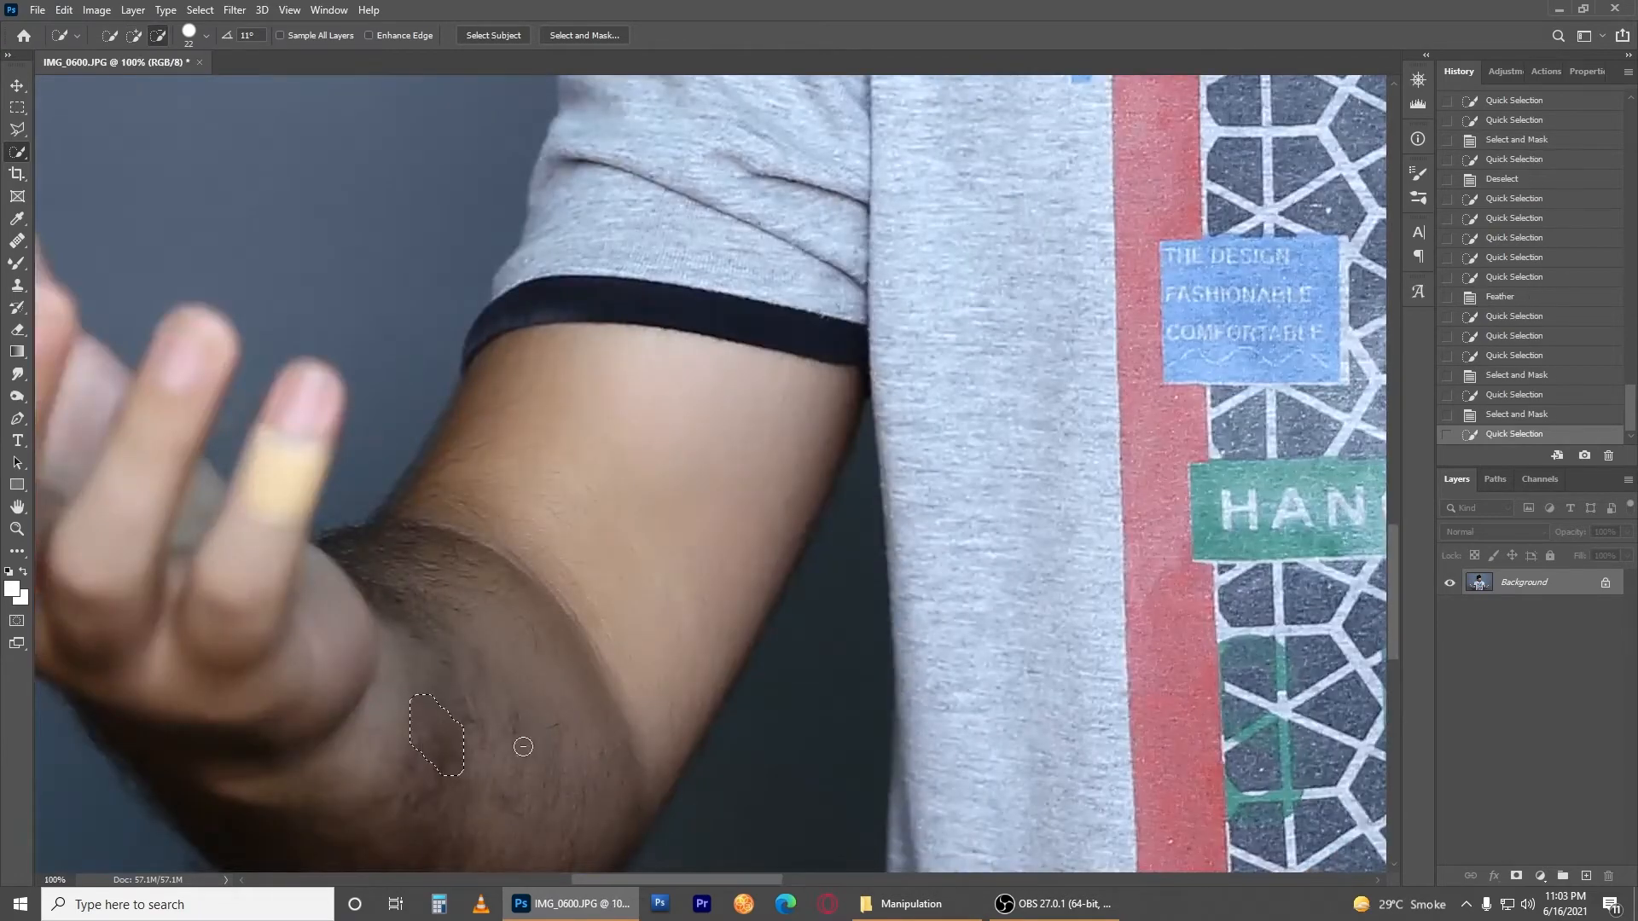
scroll(529, 744, down, 7)
scroll(548, 742, down, 3)
scroll(549, 734, up, 8)
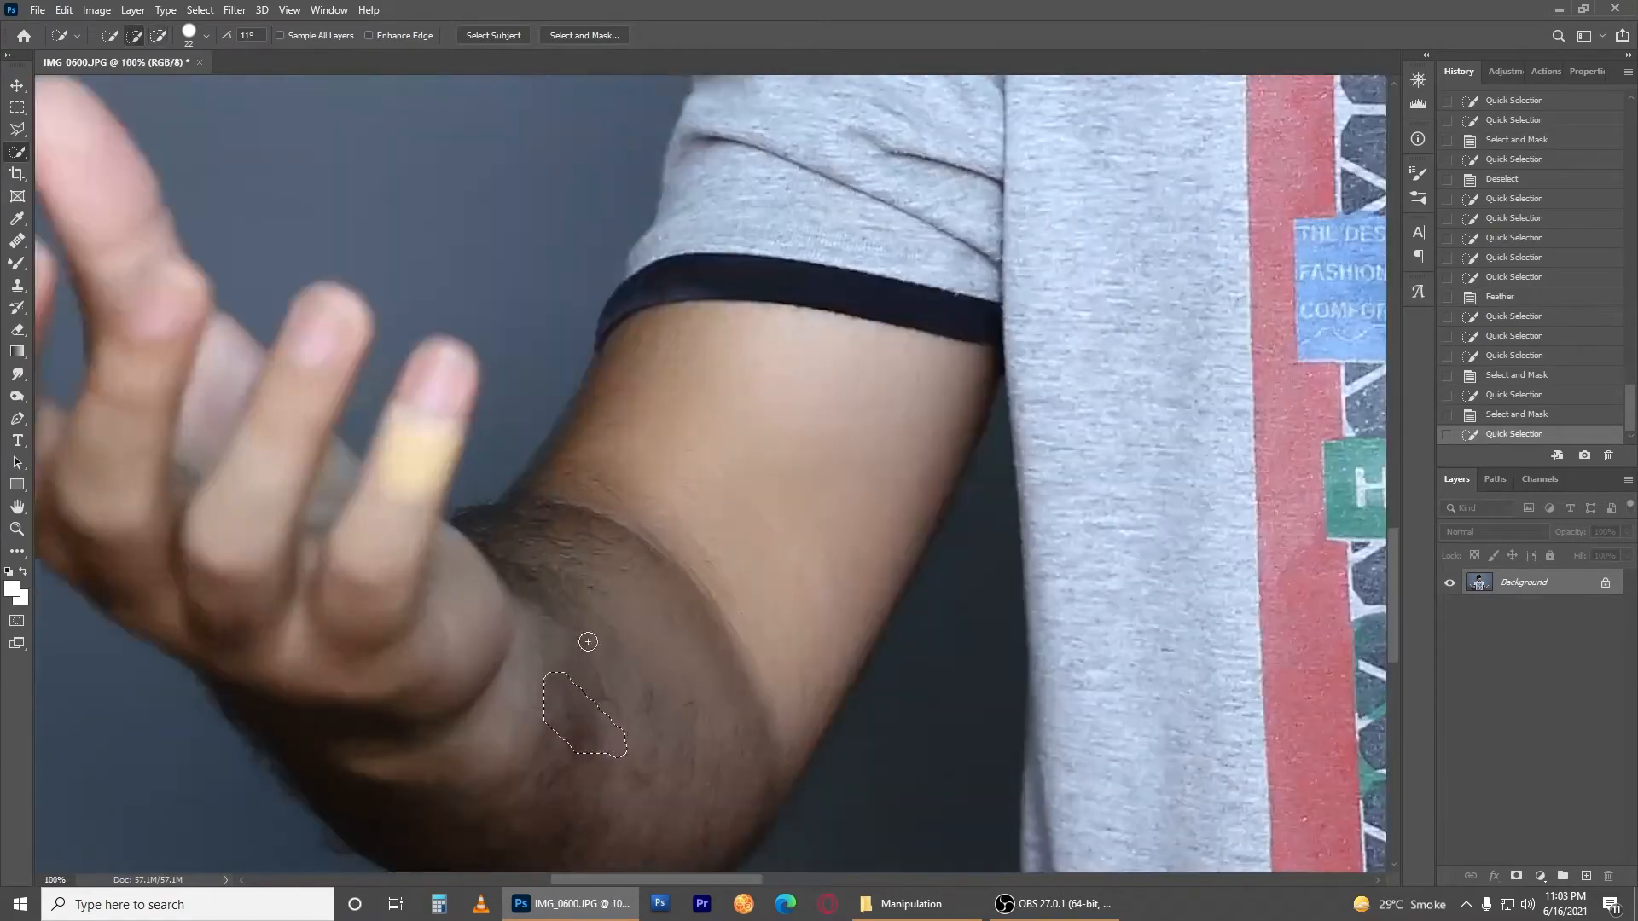
mouse_move(614, 580)
mouse_down()
mouse_move(548, 686)
mouse_move(596, 607)
mouse_move(717, 515)
mouse_up()
mouse_move(683, 606)
mouse_down()
mouse_move(734, 691)
mouse_move(721, 680)
mouse_up()
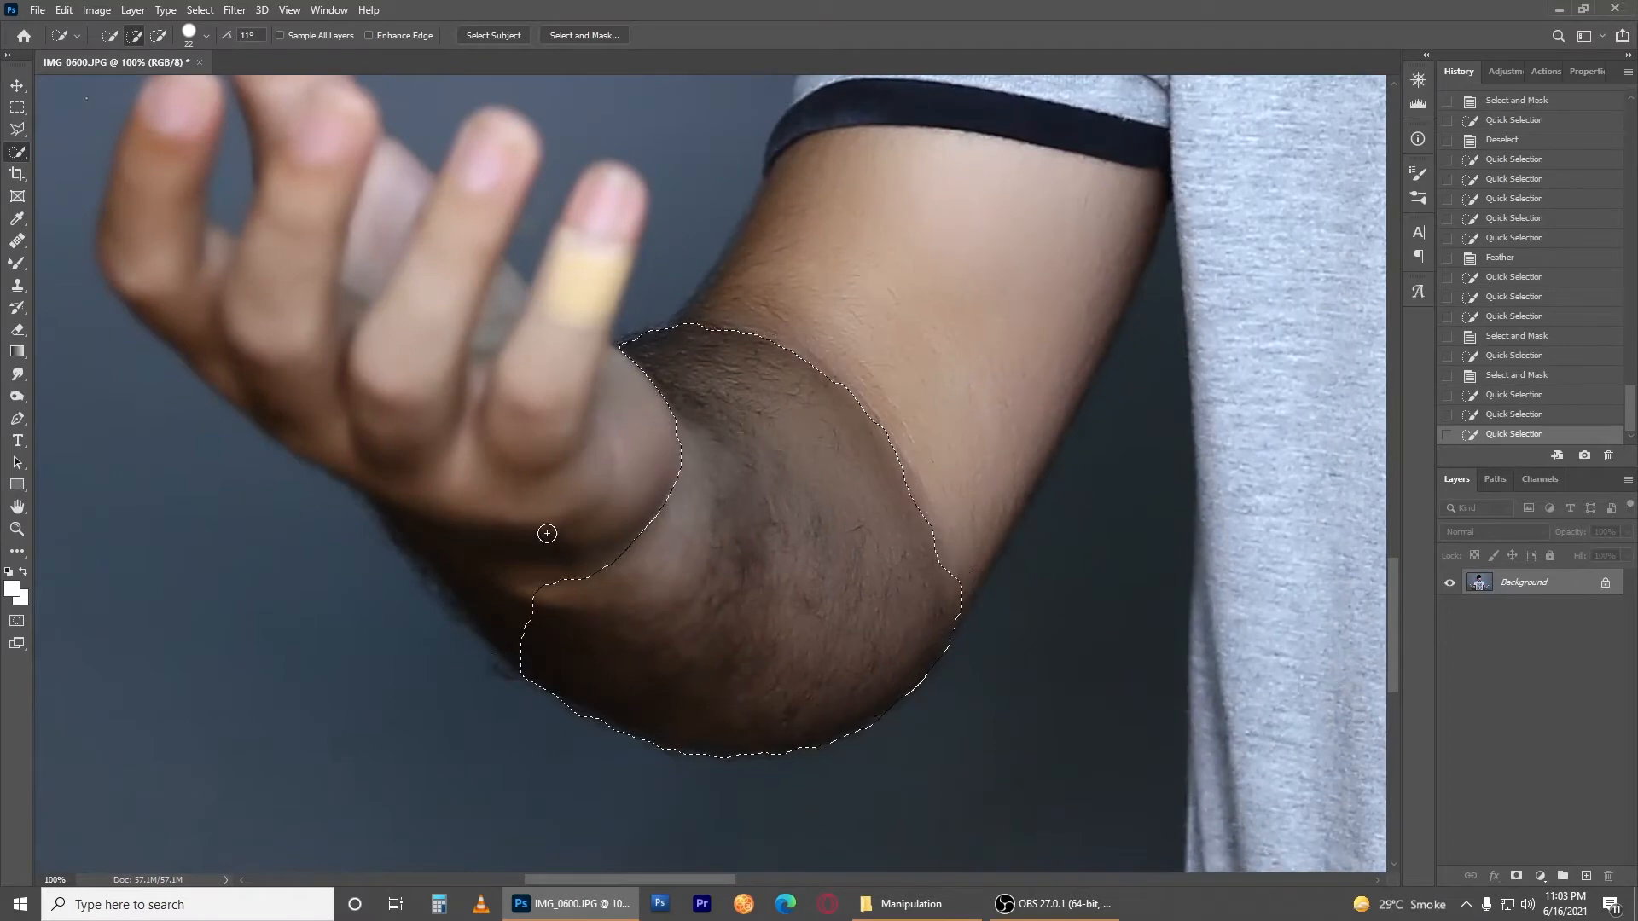
drag(545, 534, 503, 478)
mouse_move(437, 431)
mouse_down()
mouse_move(565, 625)
mouse_move(512, 528)
mouse_up()
mouse_move(426, 529)
mouse_down()
mouse_move(342, 511)
mouse_move(392, 298)
mouse_up()
Step: Open the combined selection in Select and Mask and refine the bandaged hand's edges along the forearm and outer fingers
right_click(450, 415)
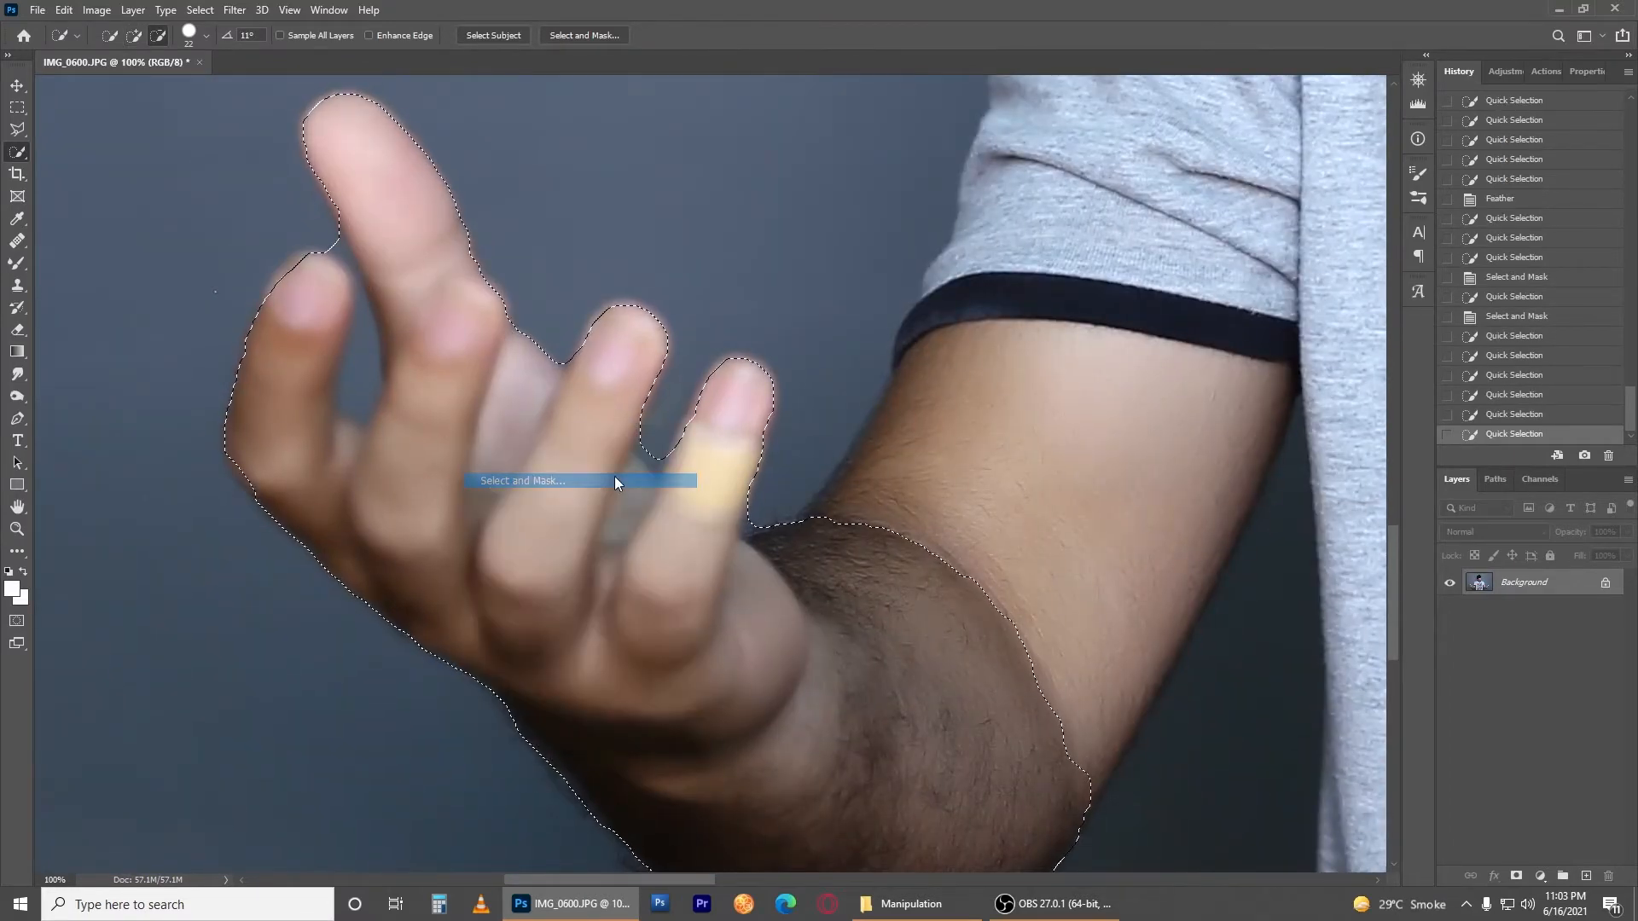
click(614, 476)
drag(659, 430, 707, 364)
mouse_move(783, 433)
mouse_down()
mouse_move(781, 509)
mouse_move(916, 553)
mouse_move(1045, 699)
mouse_move(1087, 821)
mouse_up()
drag(988, 716, 1035, 589)
drag(1124, 674, 891, 814)
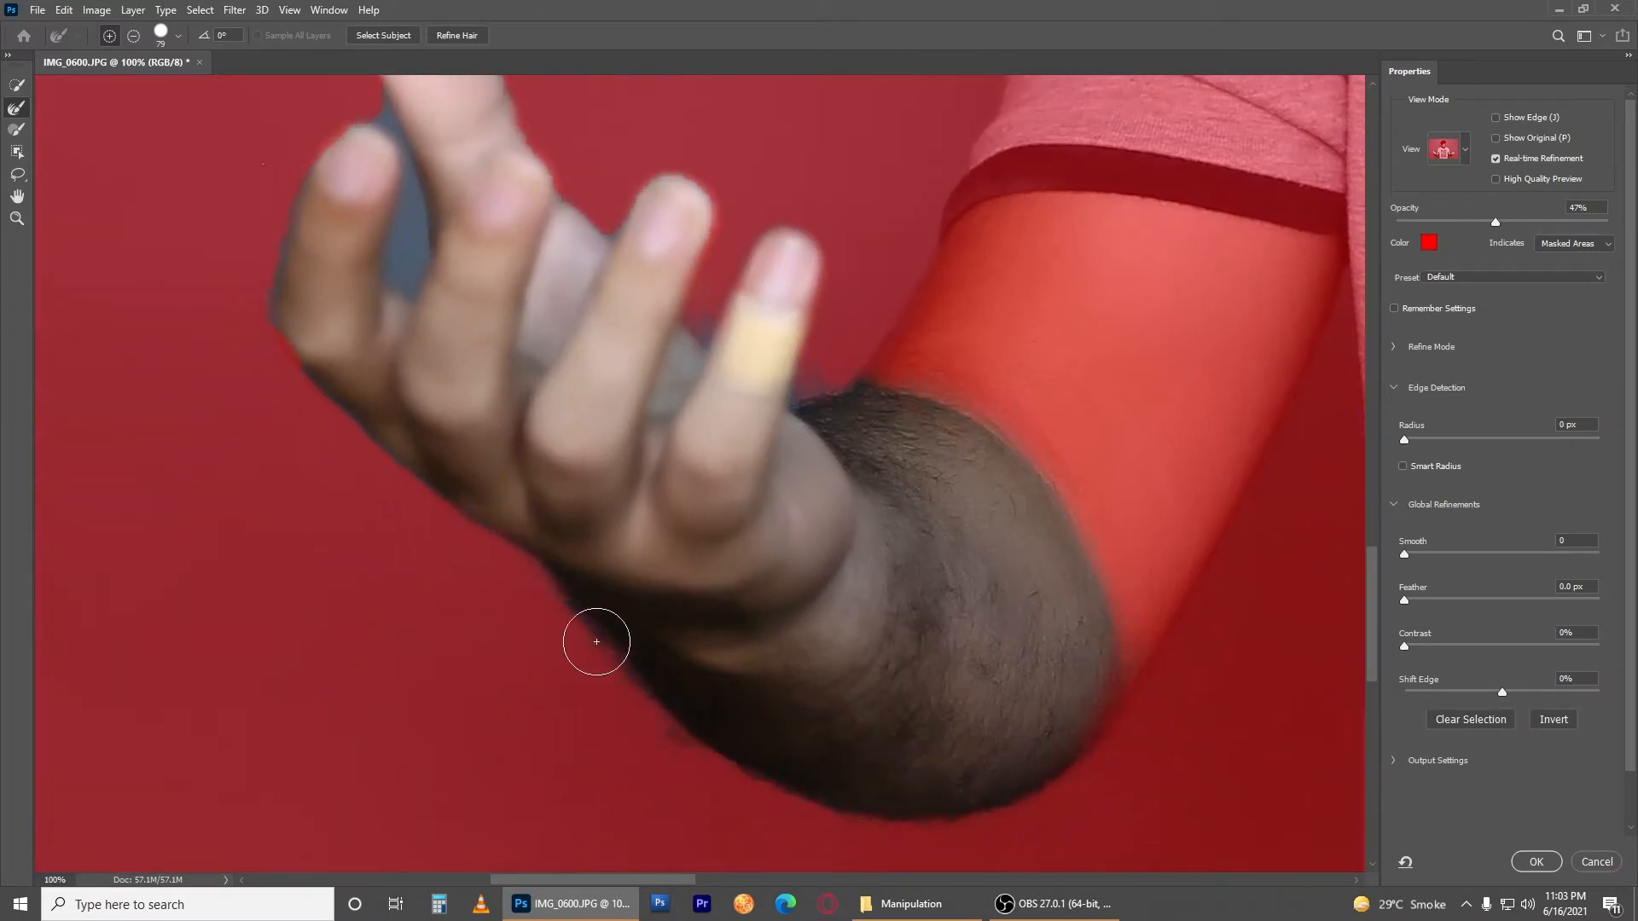
drag(307, 244, 291, 424)
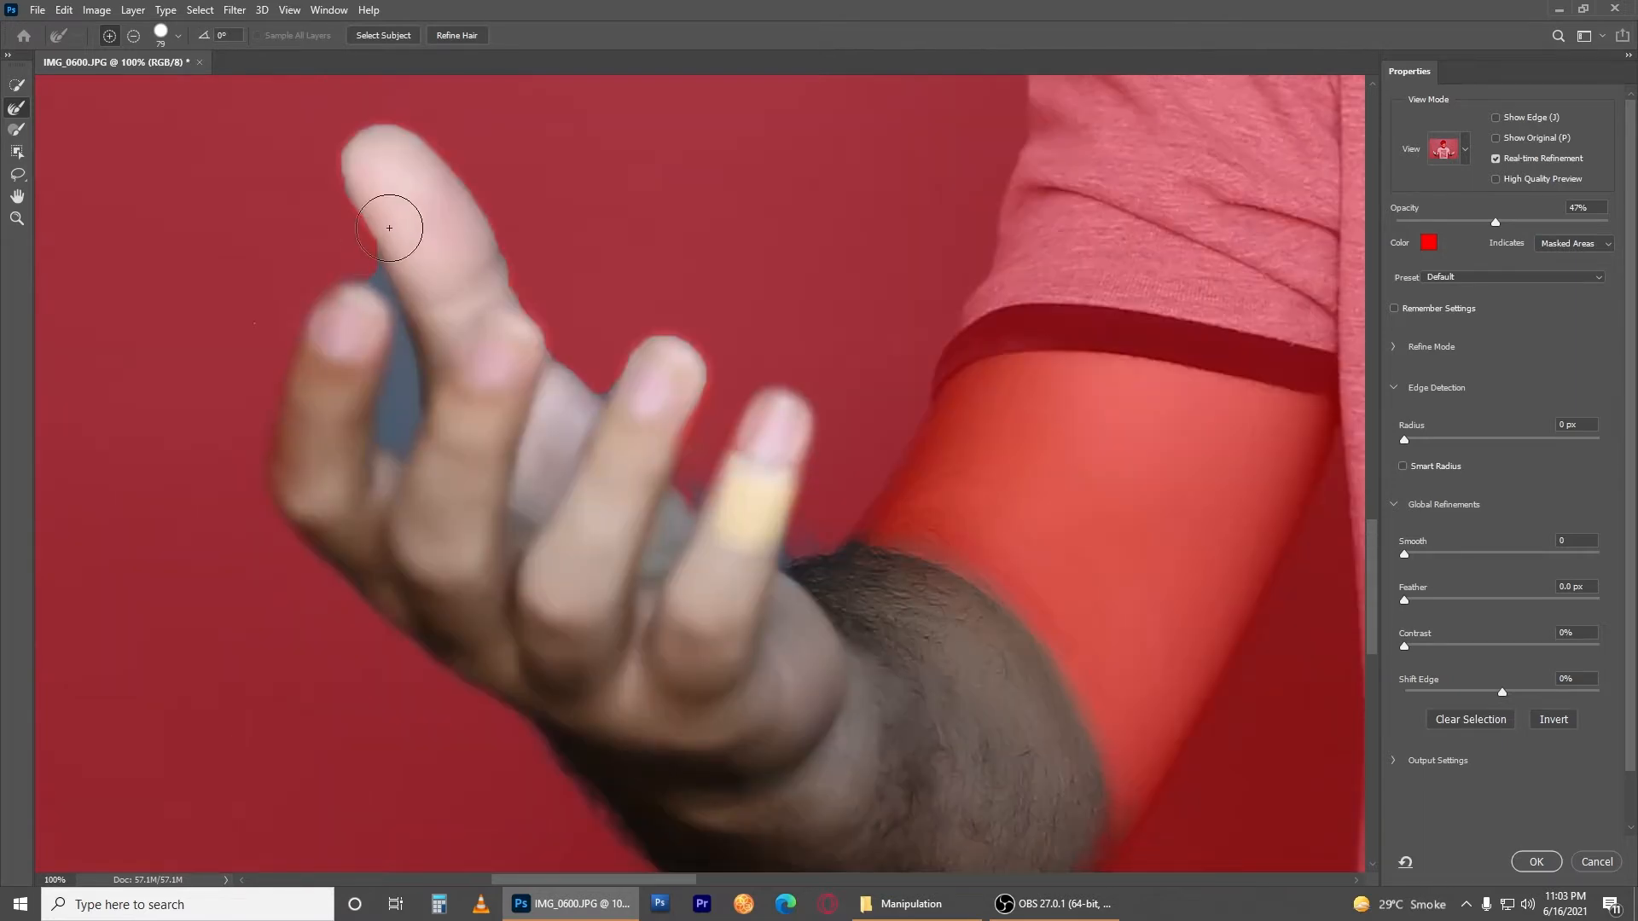
Step: Refine the selection around the thumb gap and between the bandaged and neighbouring fingers, and apply the Select and Mask result
drag(389, 227, 394, 474)
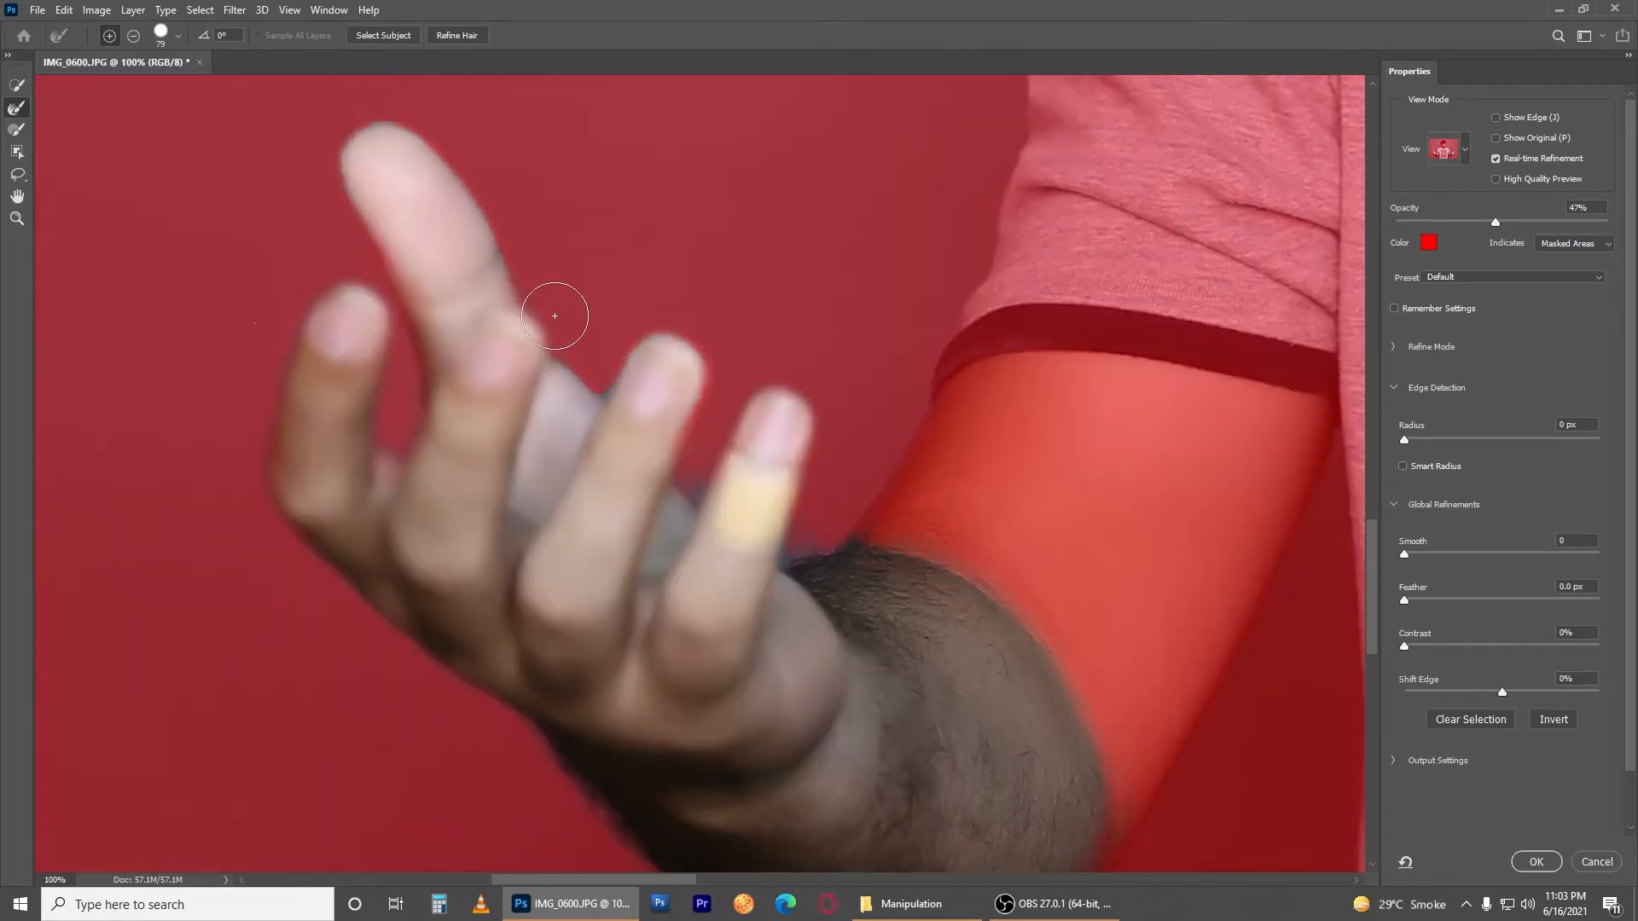
drag(587, 373, 628, 332)
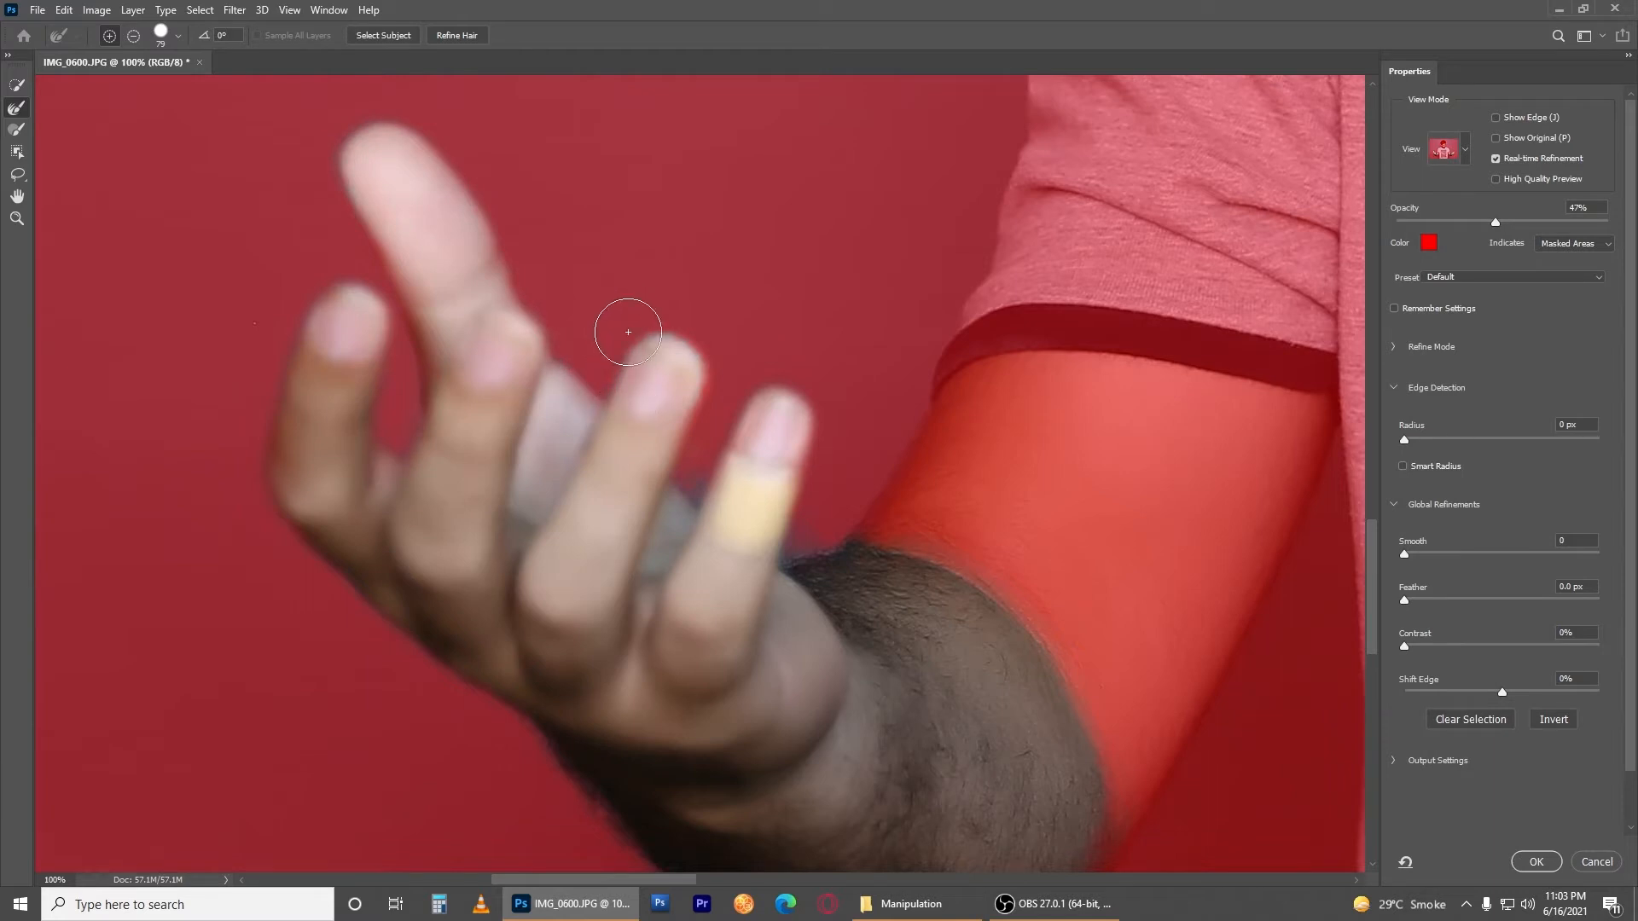
drag(715, 506, 697, 484)
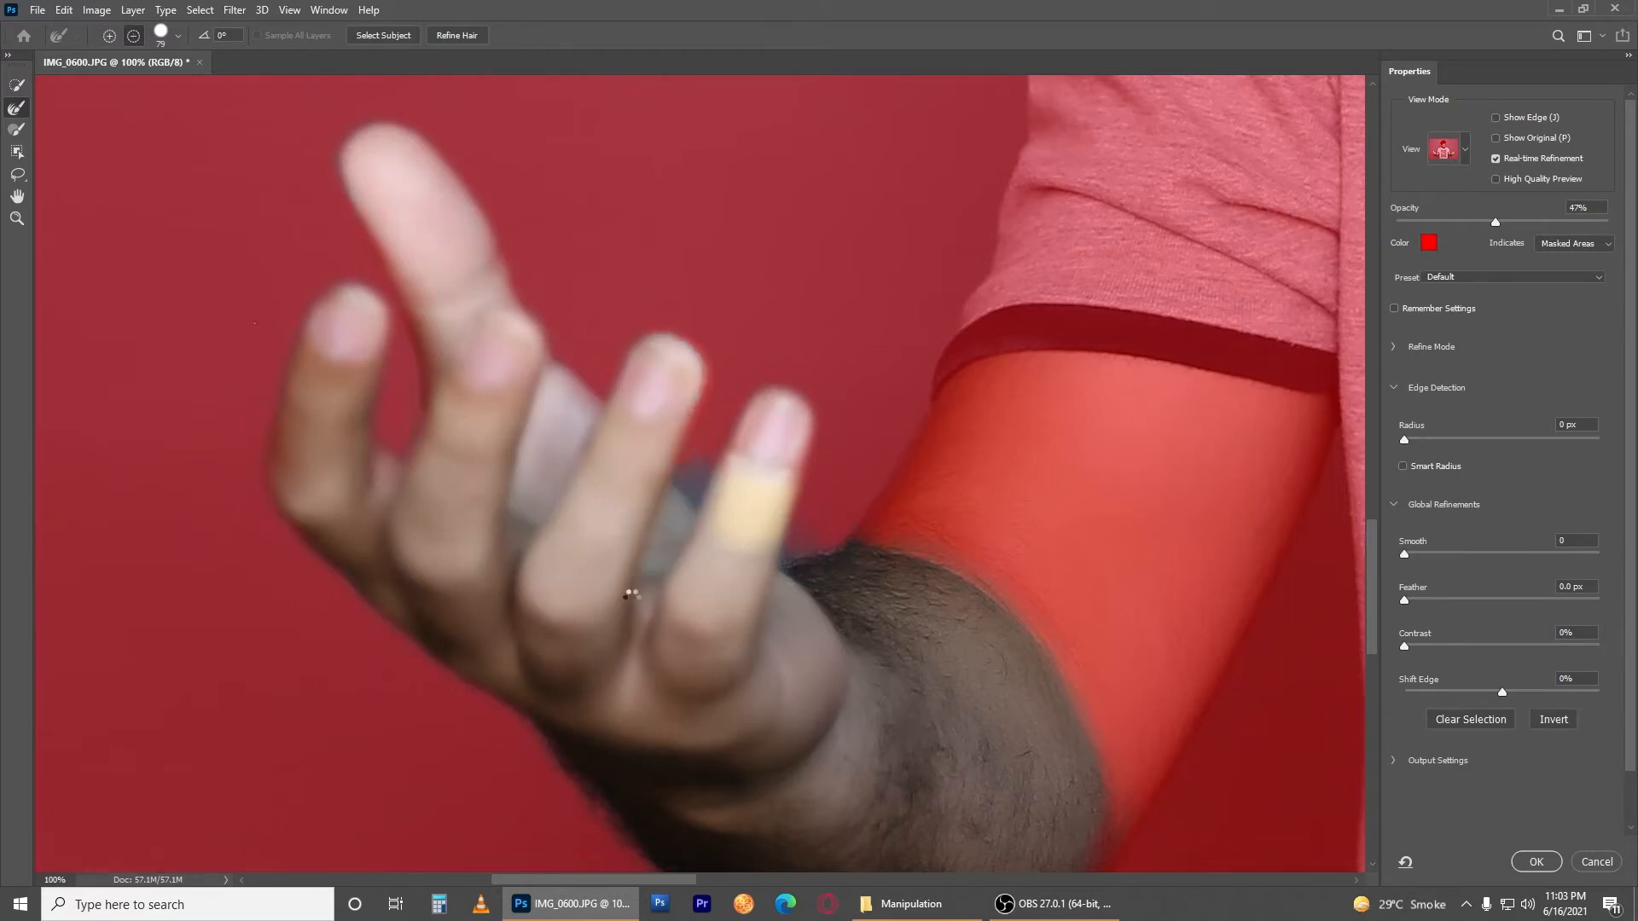
drag(637, 525, 663, 554)
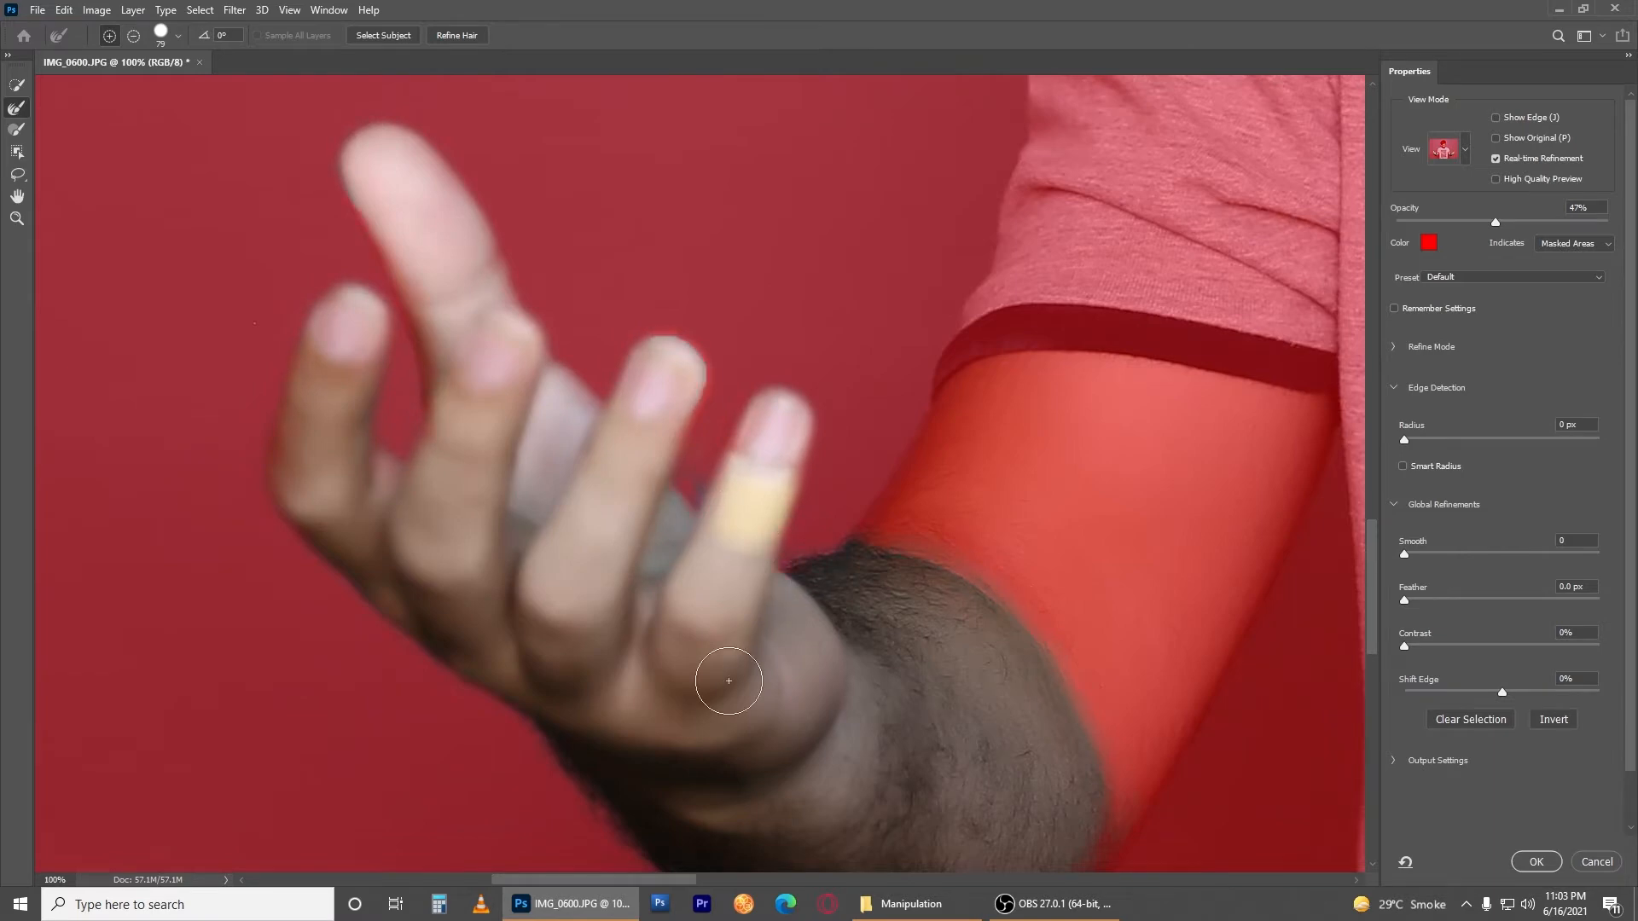
scroll(731, 679, down, 10)
scroll(777, 663, up, 2)
click(1564, 861)
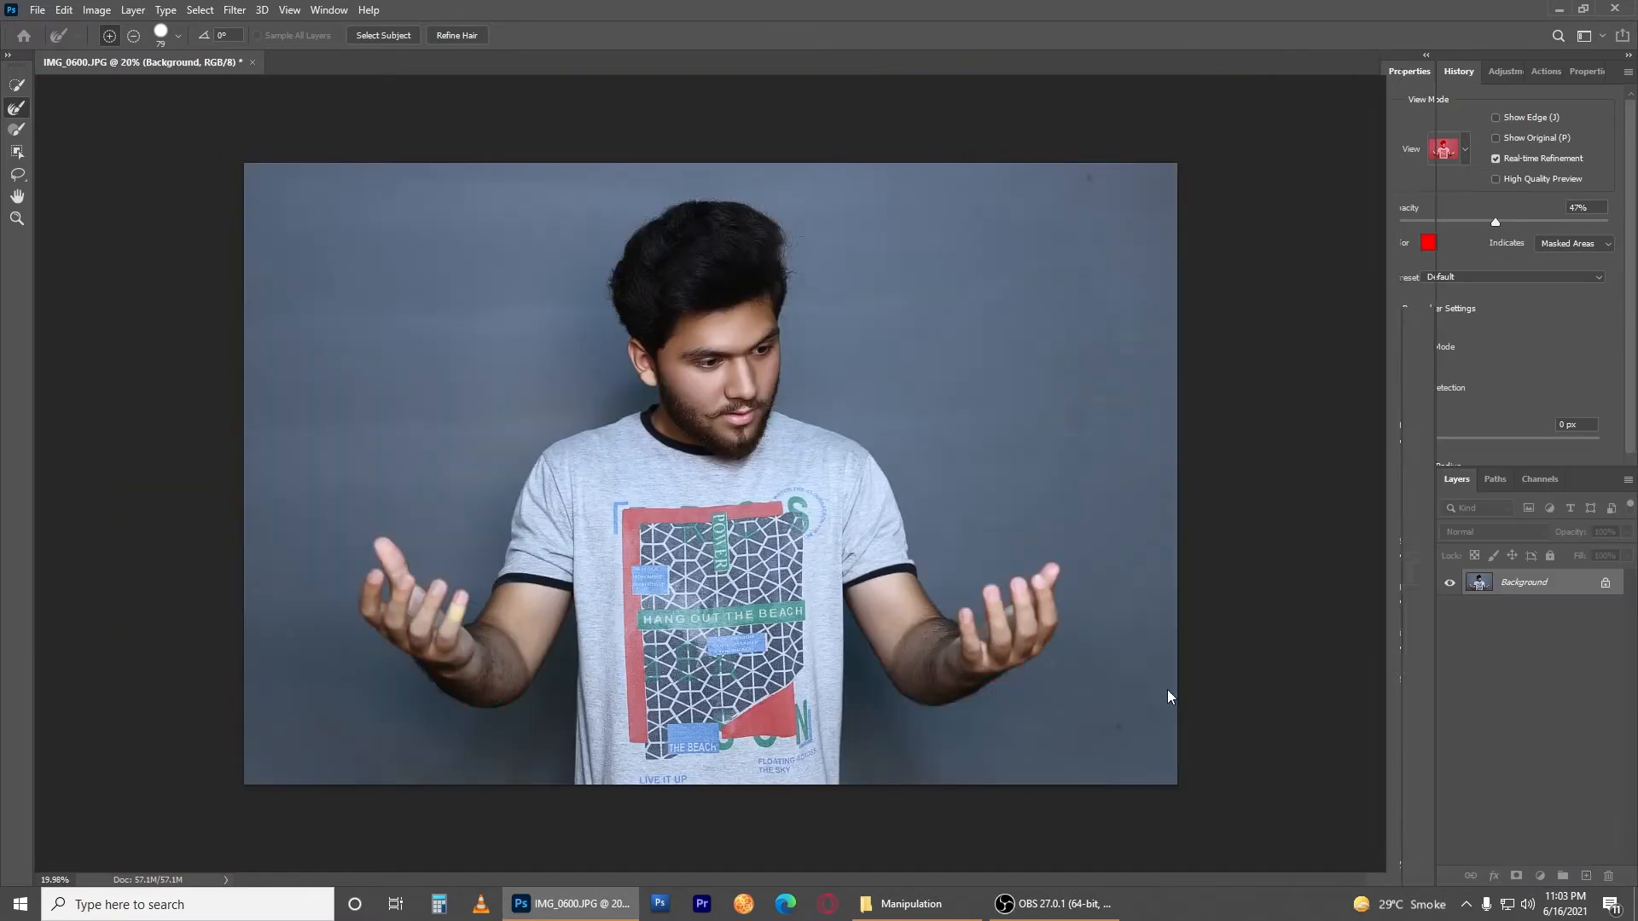
Step: Feather the selection of both hands by 2 pixels and copy the hands onto a new layer
right_click(912, 597)
click(951, 314)
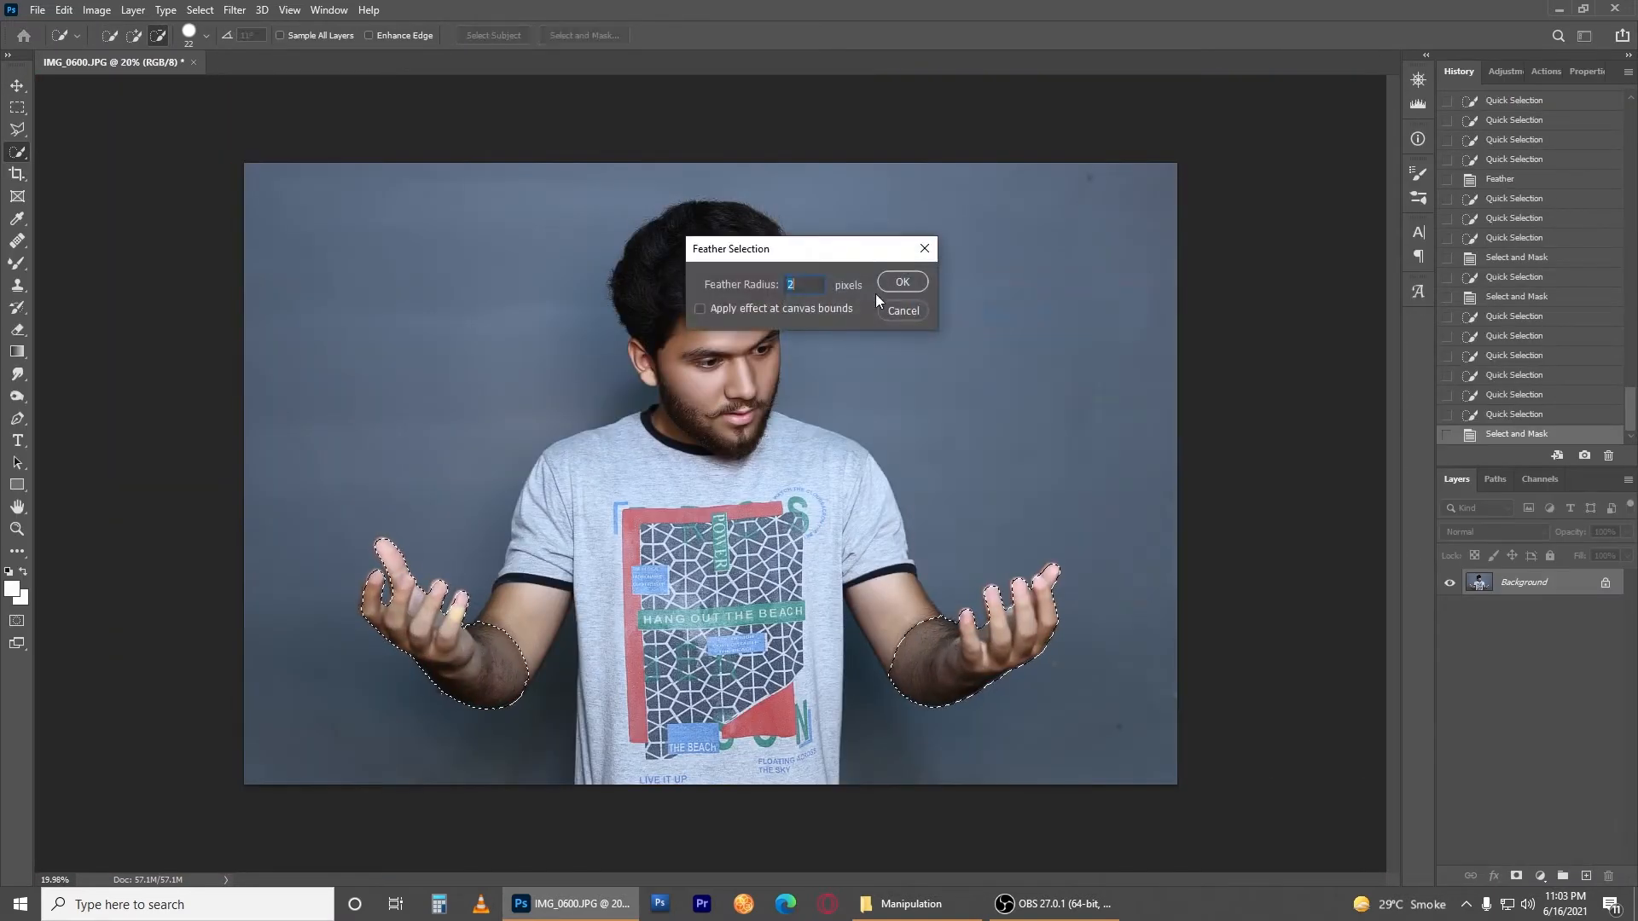
click(903, 282)
key(ctrl+j)
scroll(708, 581, down, 5)
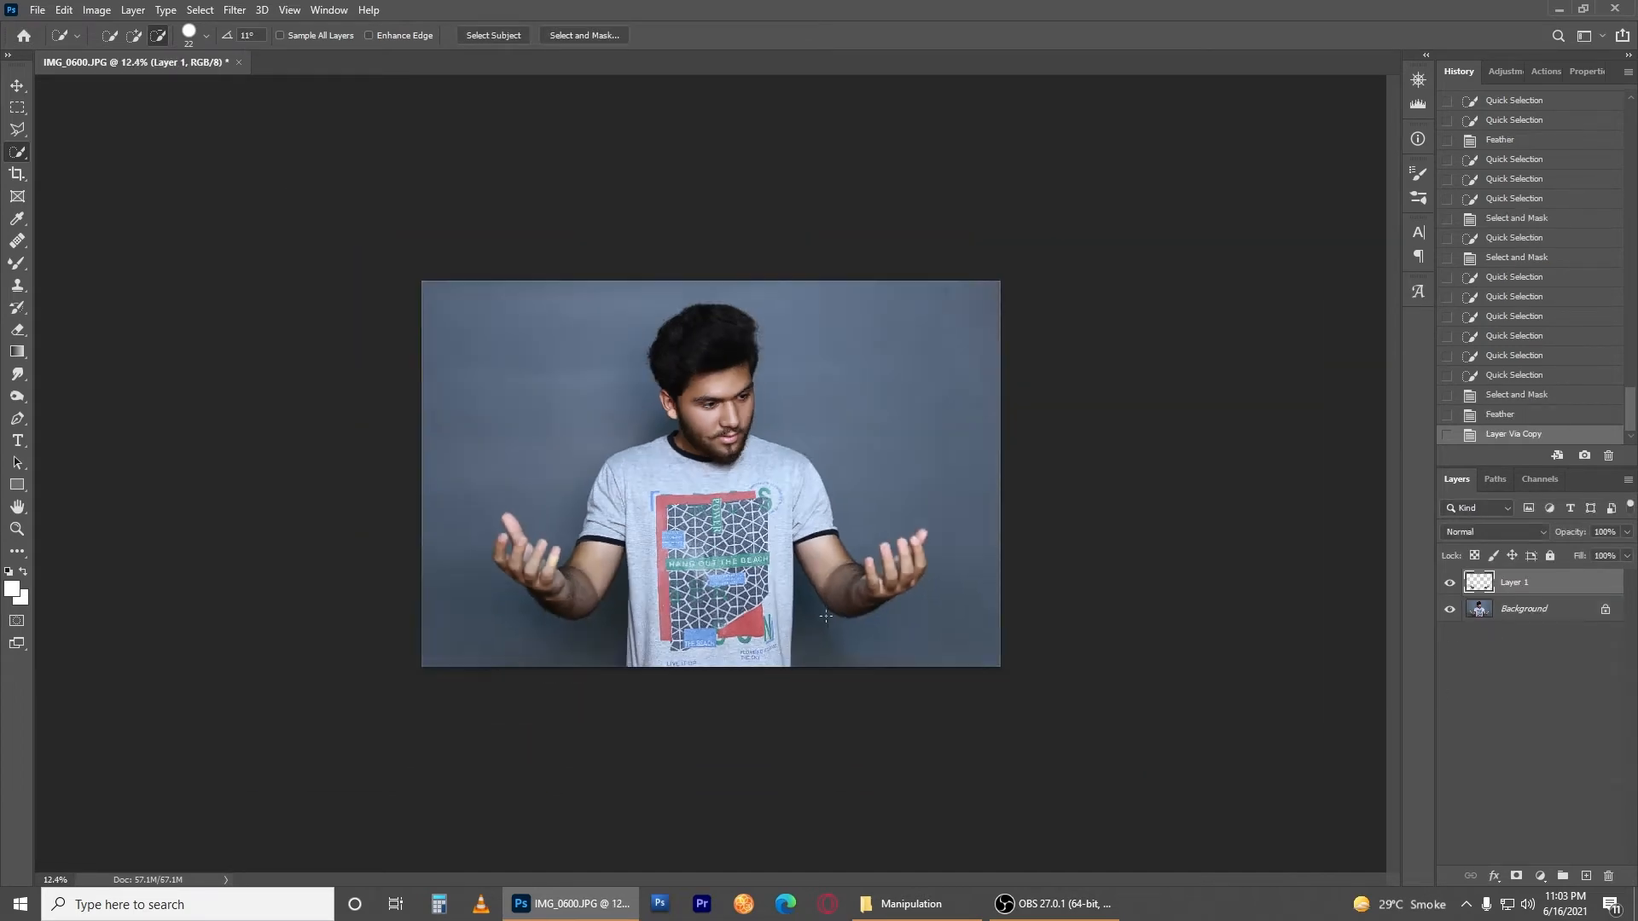
scroll(708, 581, up, 7)
scroll(708, 581, down, 2)
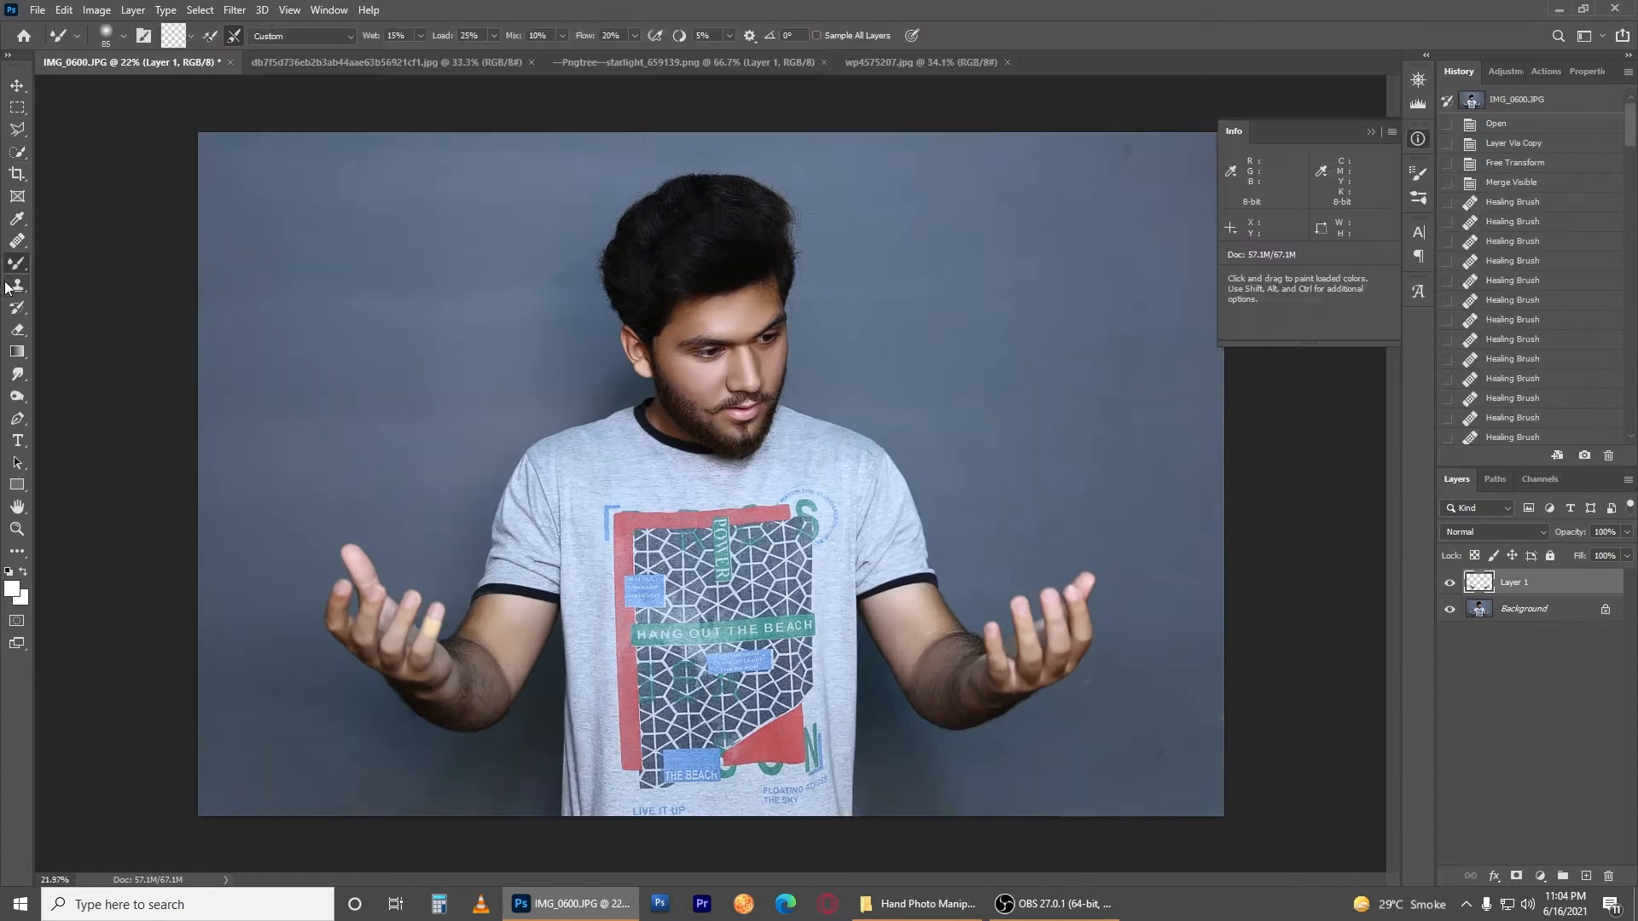
Step: Switch to the Brush tool and choose the 2500 px Cloud 06 brush
right_click(17, 262)
click(56, 265)
click(122, 36)
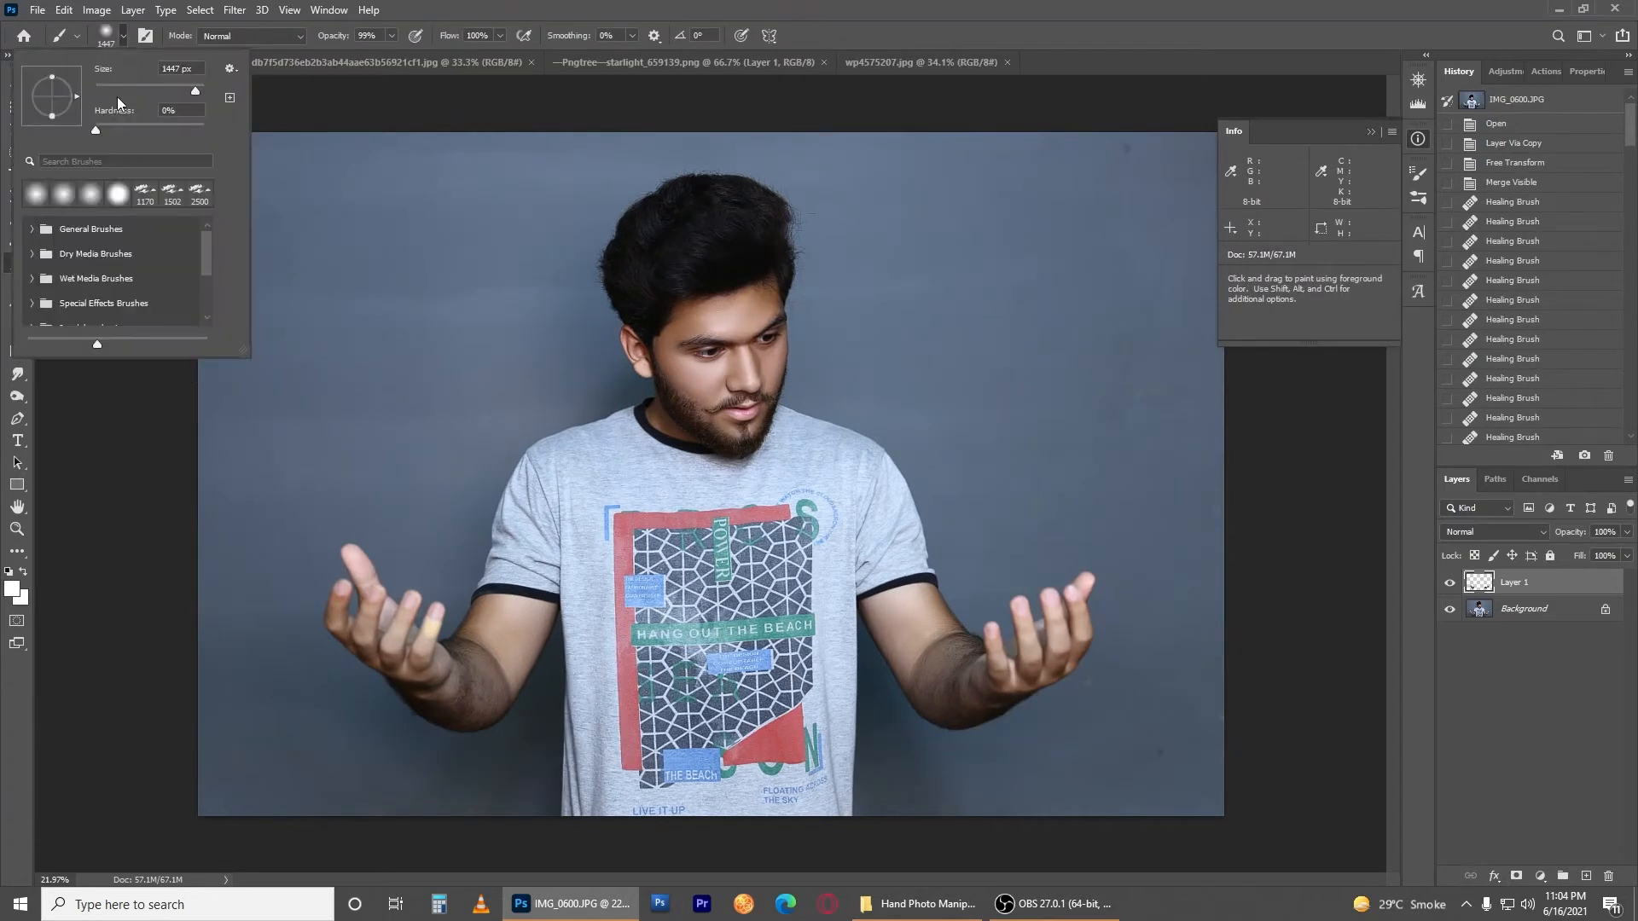
click(199, 193)
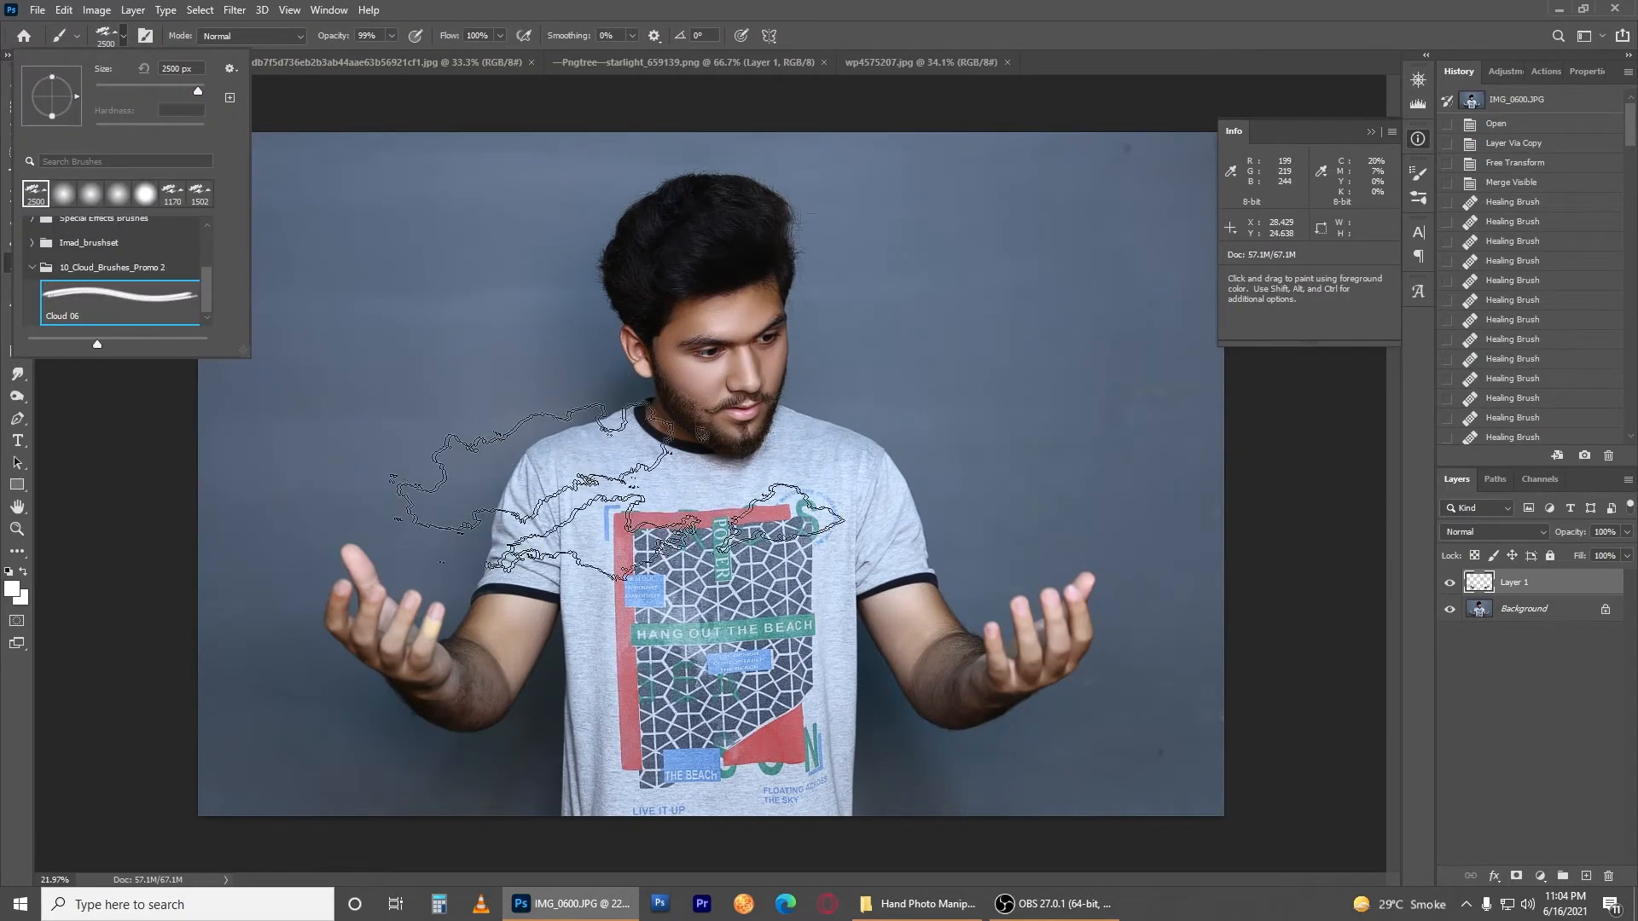
Step: Create a new layer and stamp four white clouds between the hands with the 1625 px Cloud 06 brush
scroll(657, 522, up, 2)
scroll(640, 522, down, 1)
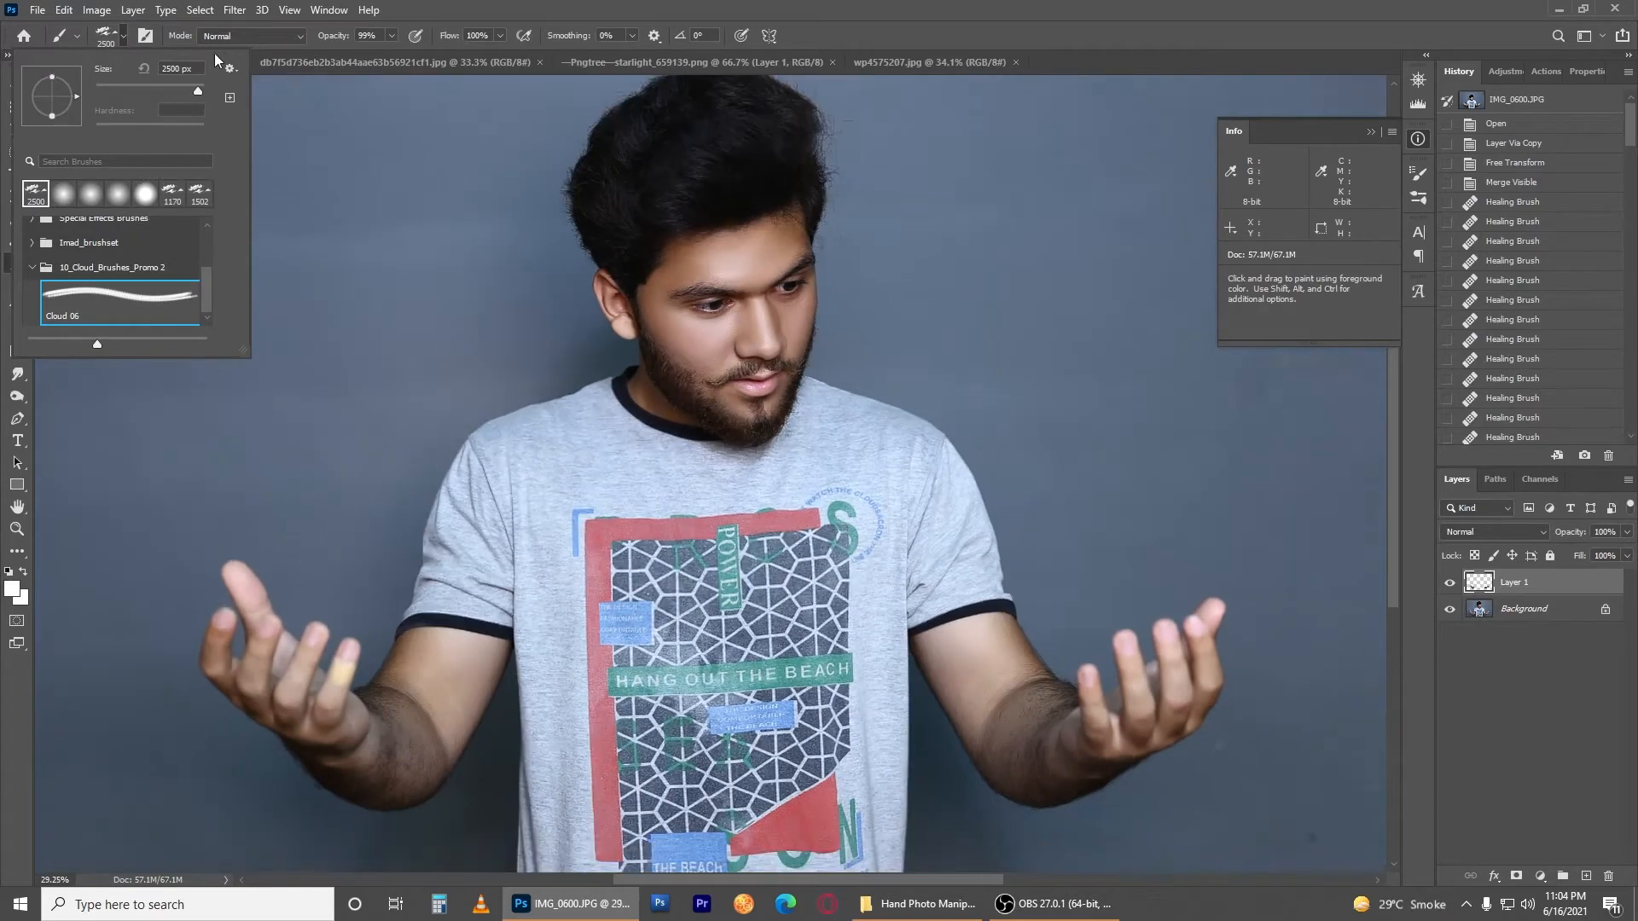
click(125, 40)
mouse_move(563, 648)
mouse_down()
mouse_move(473, 625)
mouse_move(420, 514)
mouse_up()
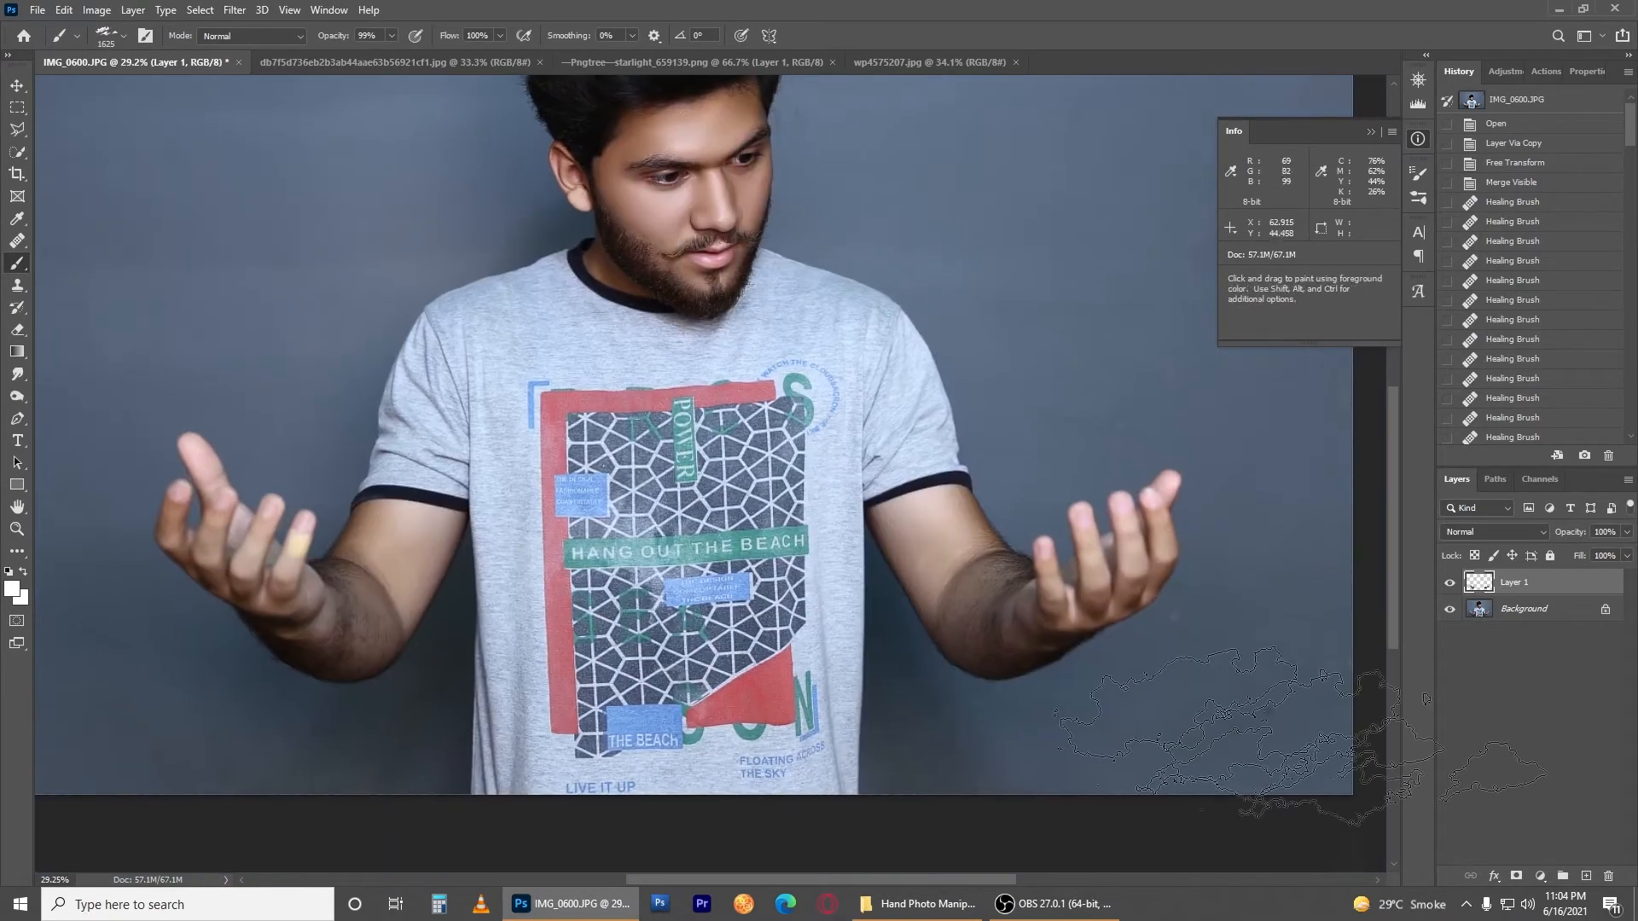
click(1593, 876)
click(359, 499)
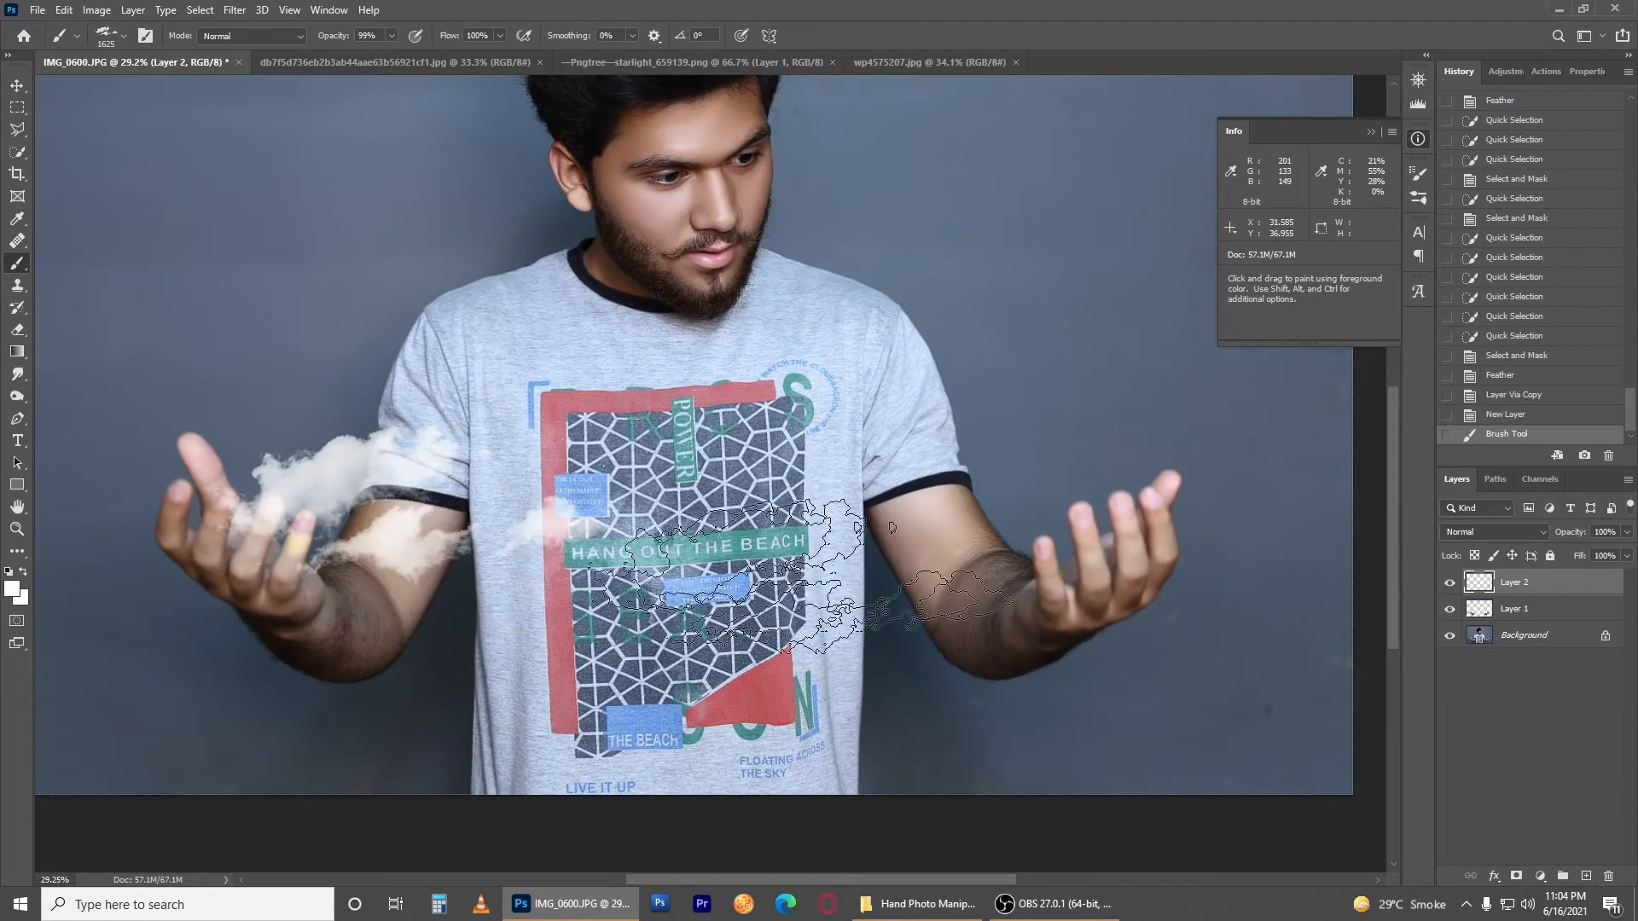
click(583, 484)
click(904, 537)
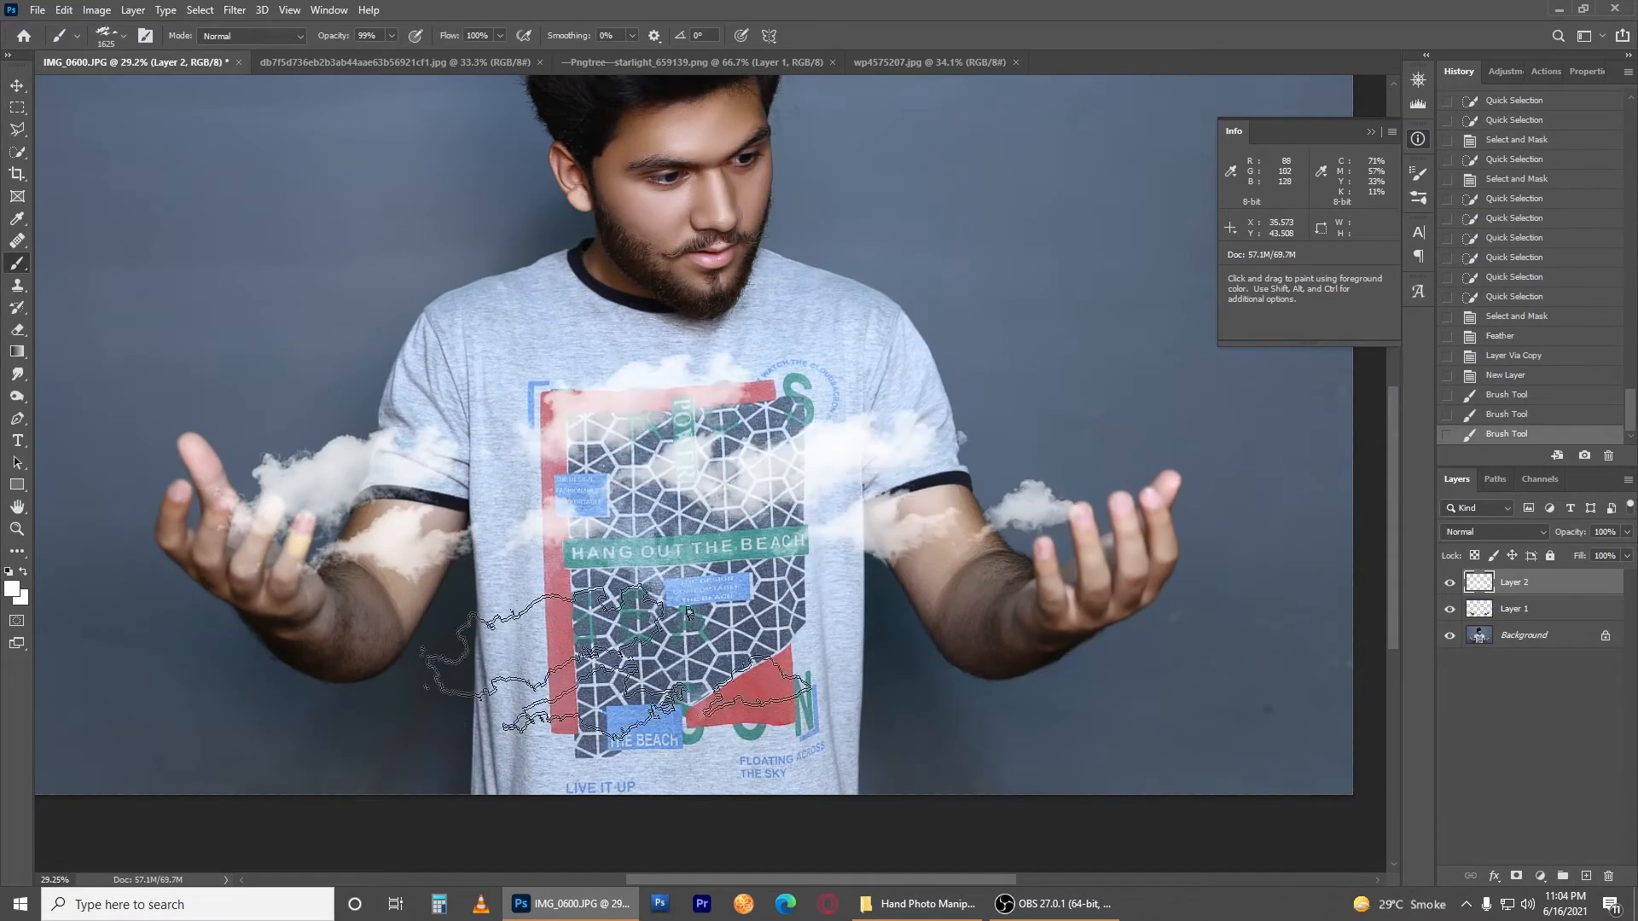
click(648, 631)
scroll(934, 538, down, 5)
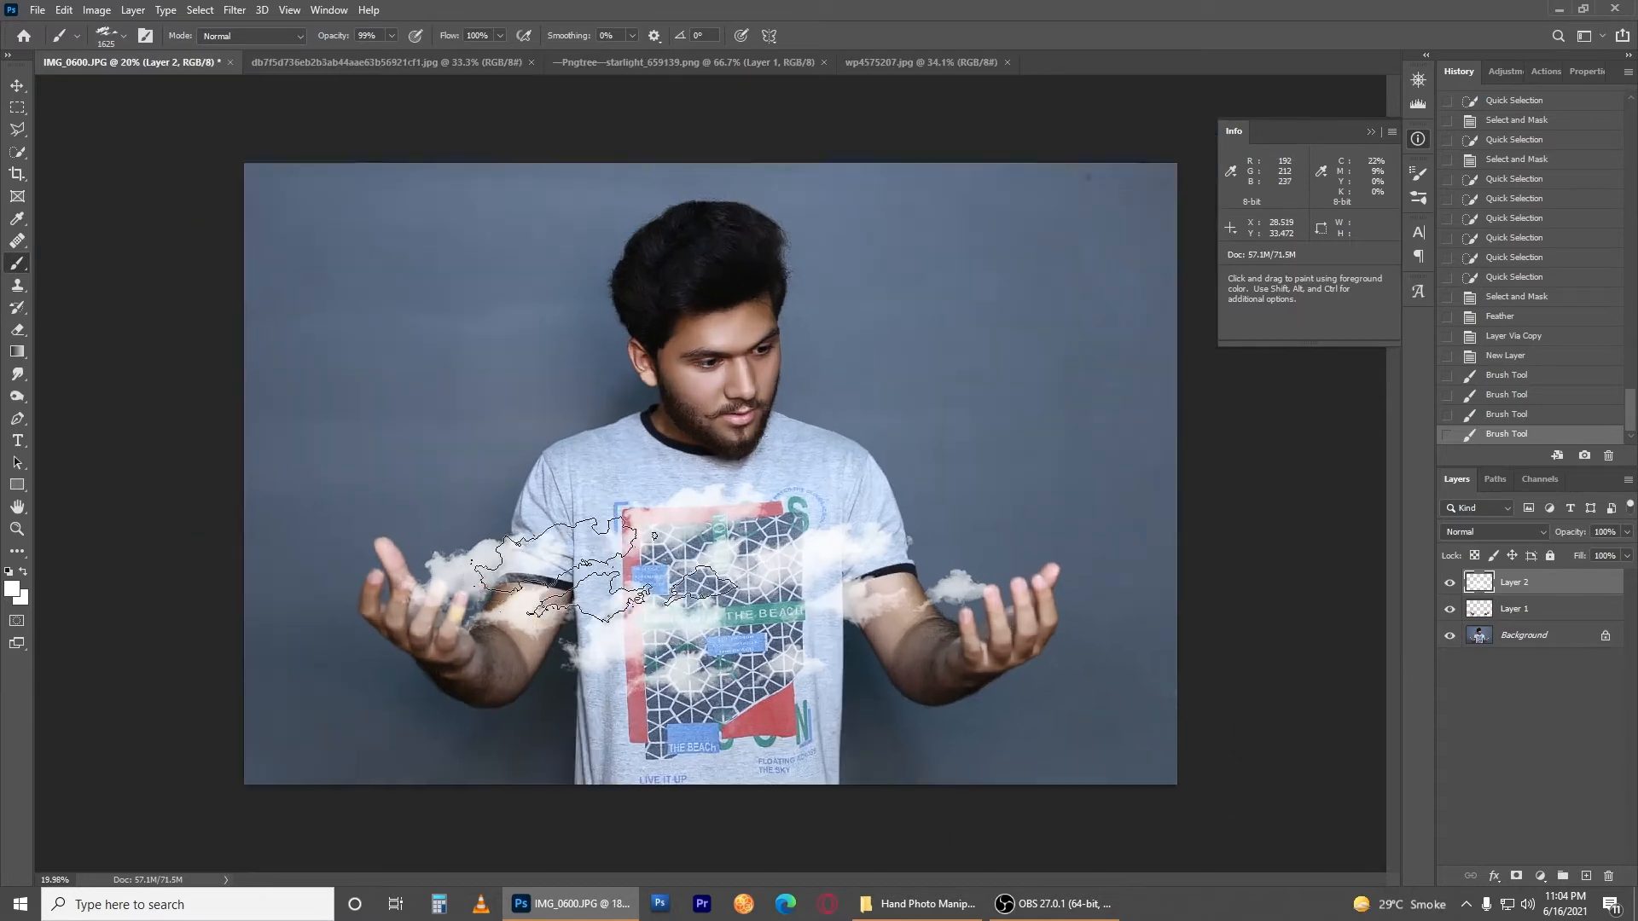
Step: Scale the cloud layer up proportionally to about 104% so it reaches across both hands
click(17, 85)
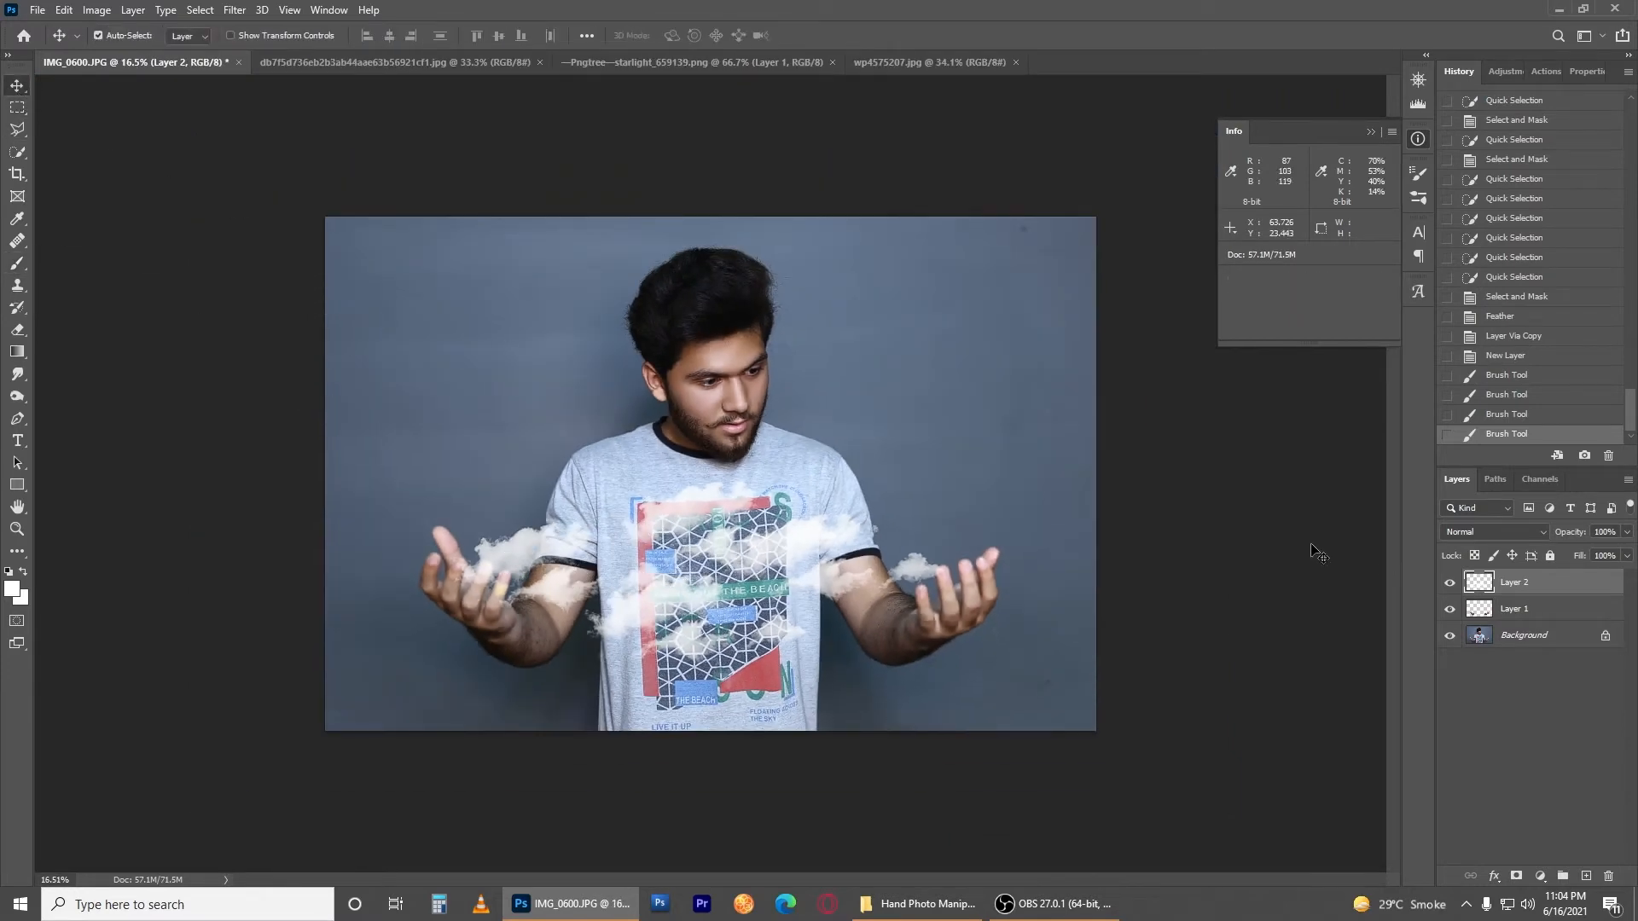
key(ctrl+t)
drag(949, 453, 968, 445)
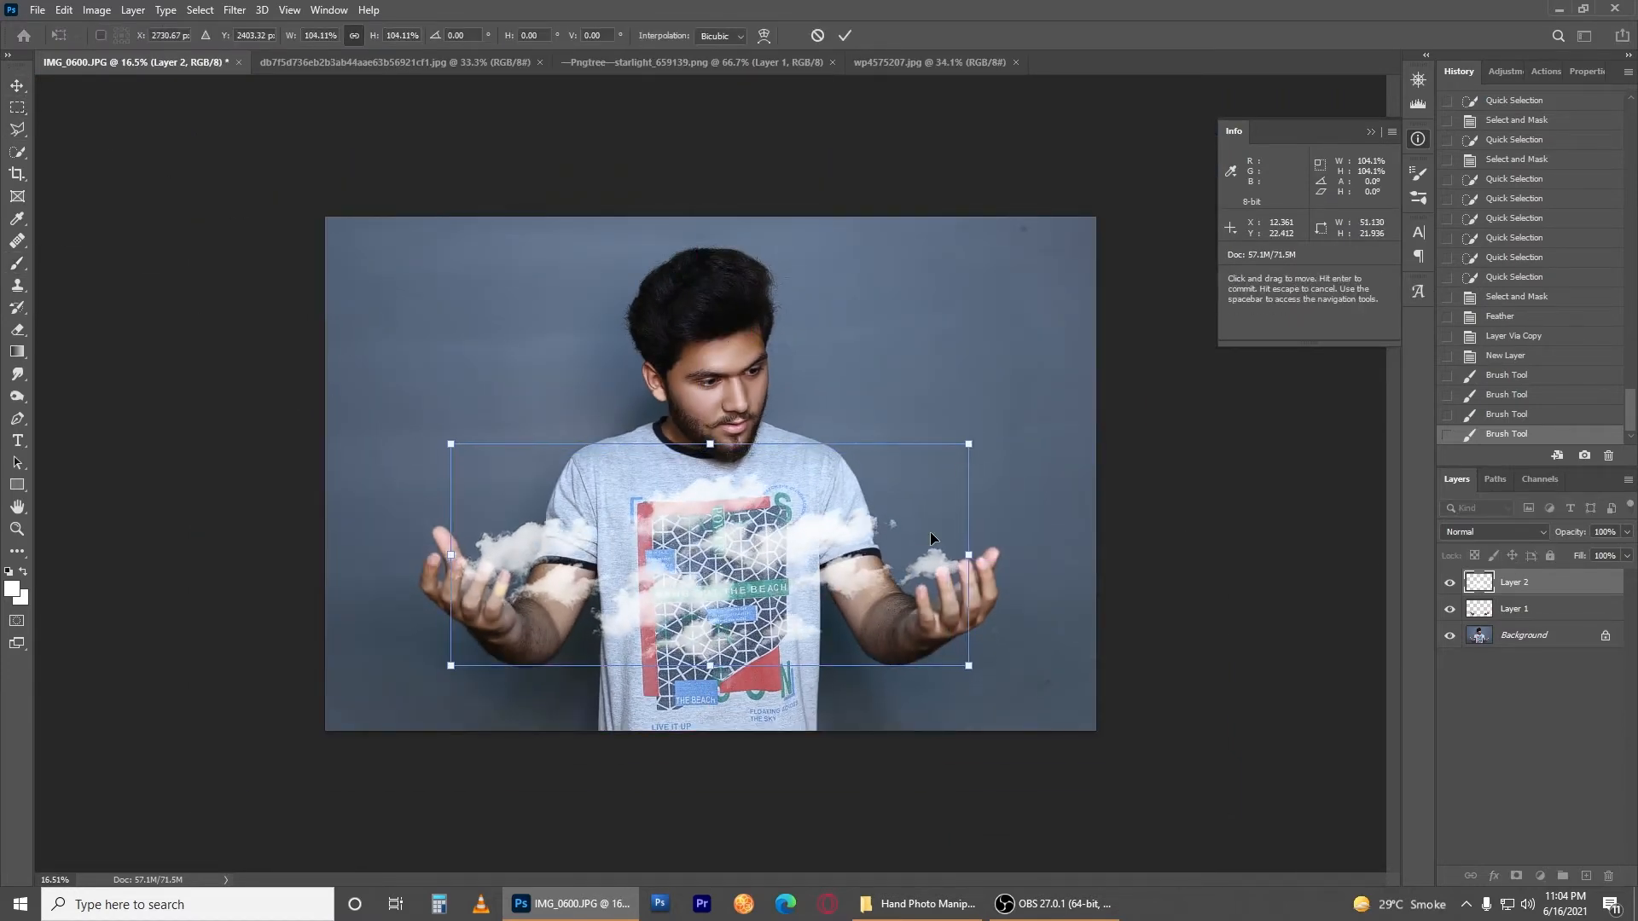
key(Return)
scroll(766, 615, up, 2)
Step: Bring the wp4575207.jpg galaxy image into the portrait document over the clouds and clip it to the cloud layer
click(908, 62)
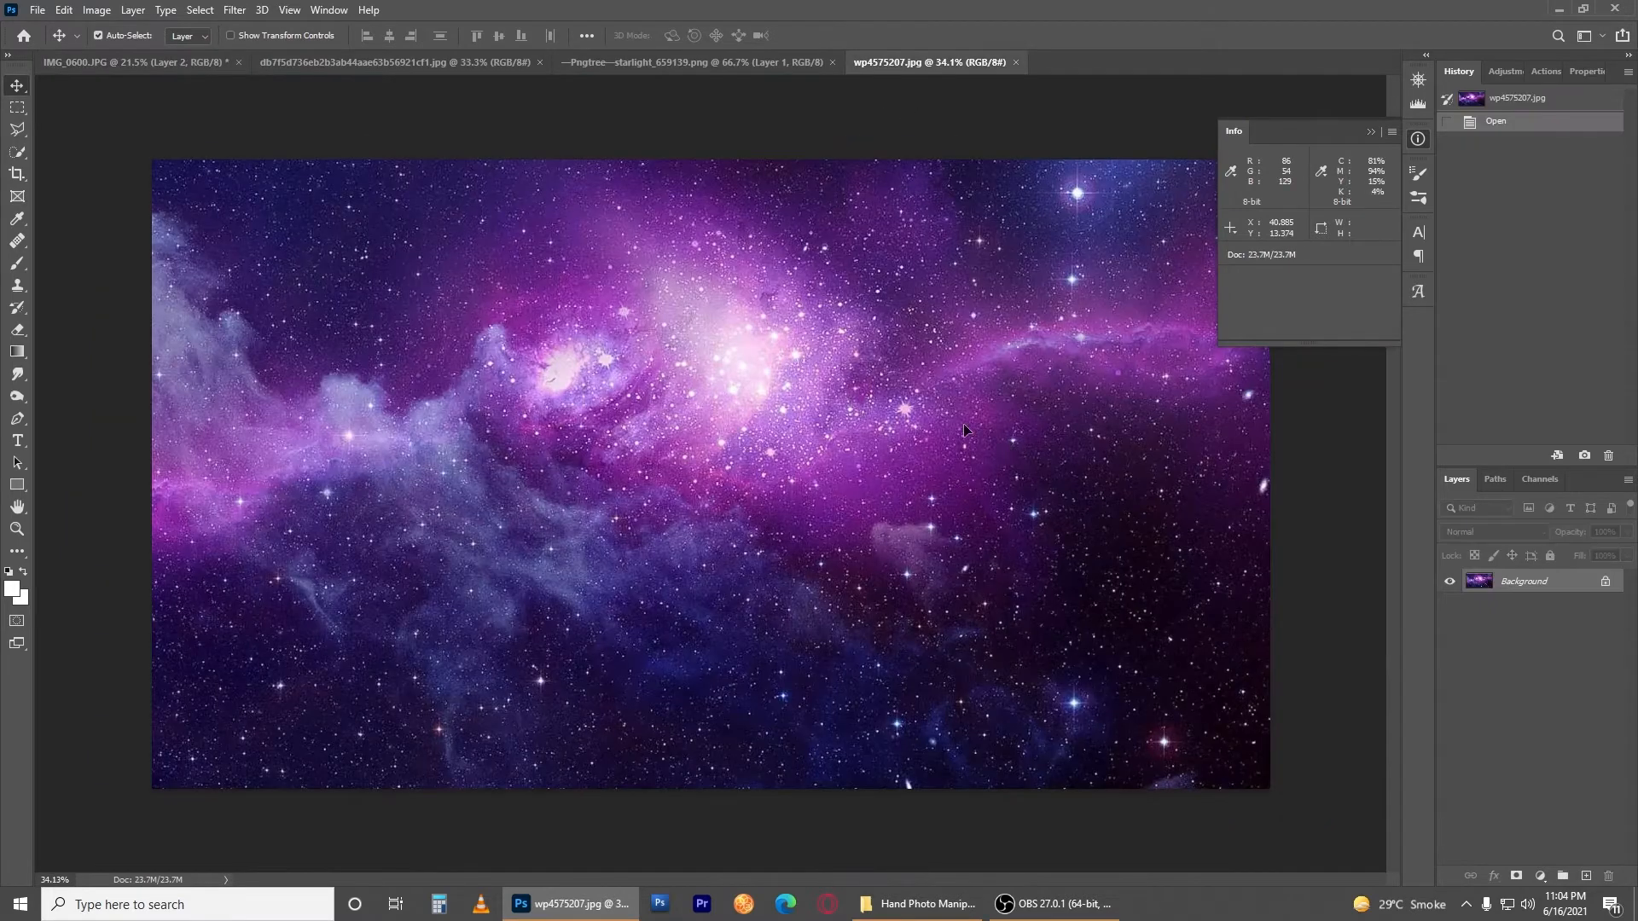
drag(150, 65, 928, 638)
alt+click(1520, 594)
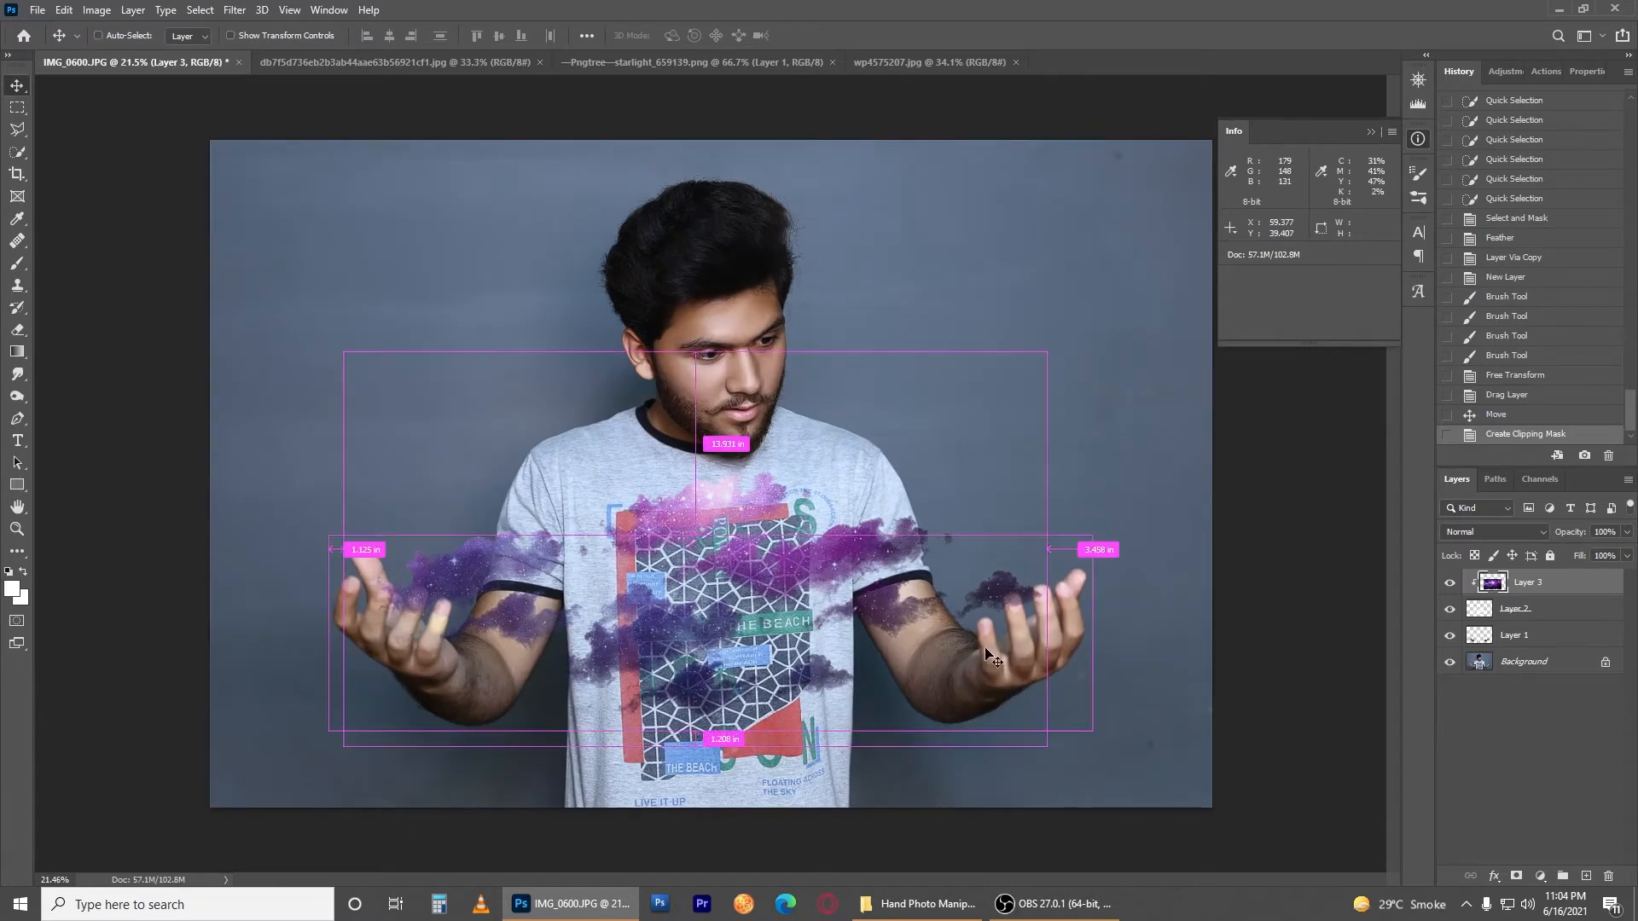
Step: Shift the clipped galaxy layer's hue to +14 with Hue/Saturation and merge it with the cloud layer
key(ctrl+u)
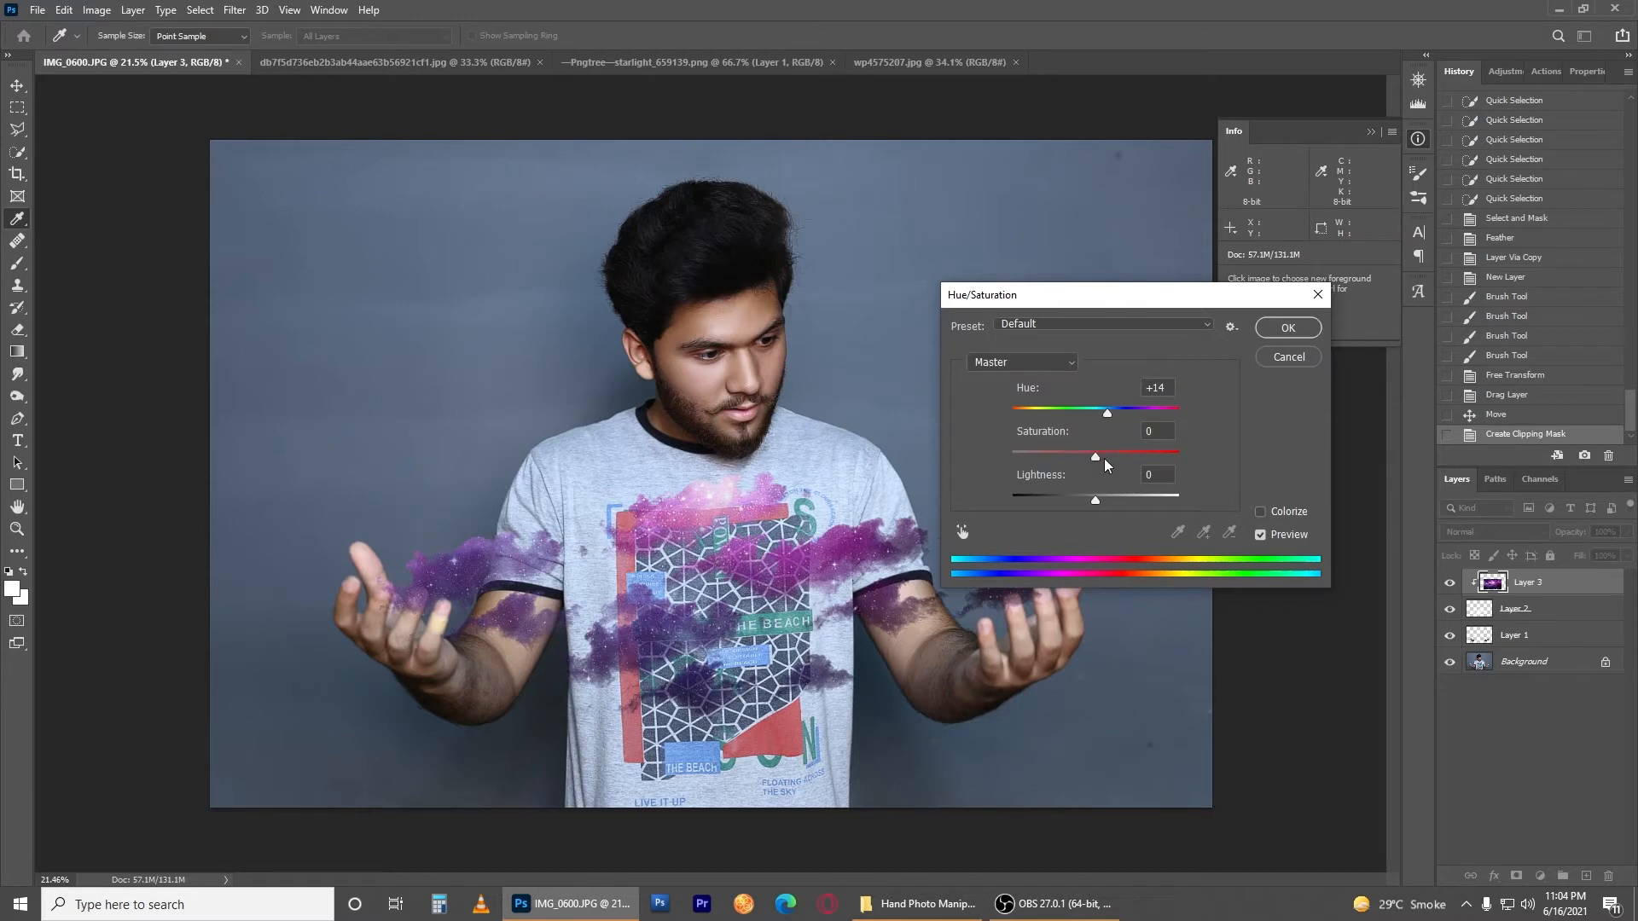
click(1287, 328)
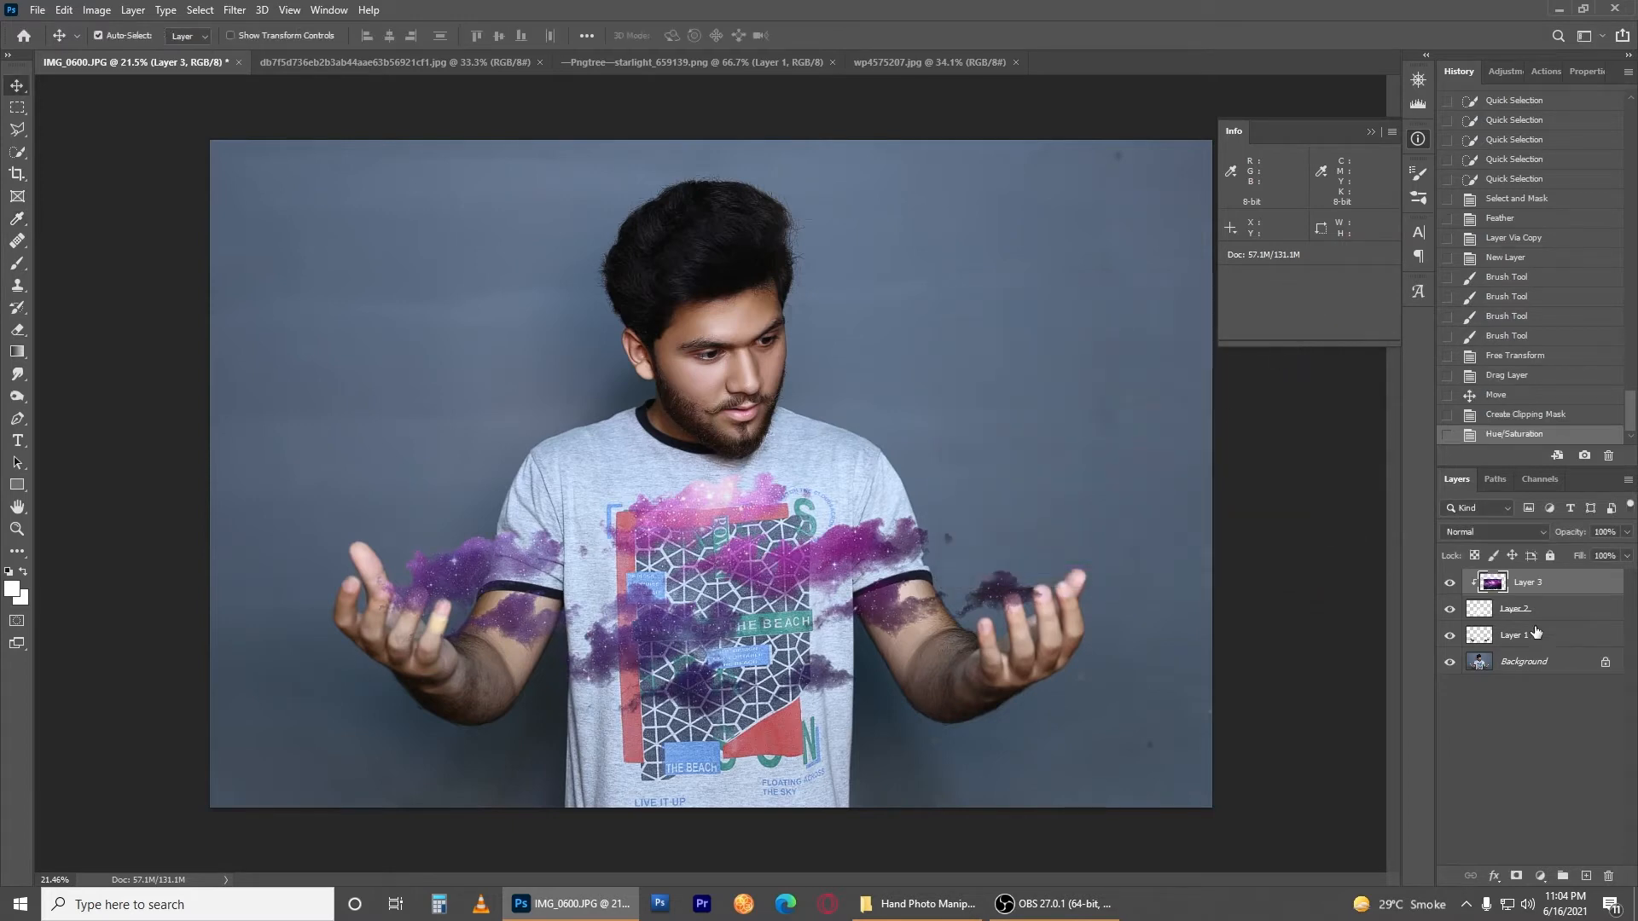
key(ctrl+e)
Step: Recolour the merged clouds yellow-green with Hue/Saturation at hue +125, saturation +37 and lightness +23
key(ctrl+u)
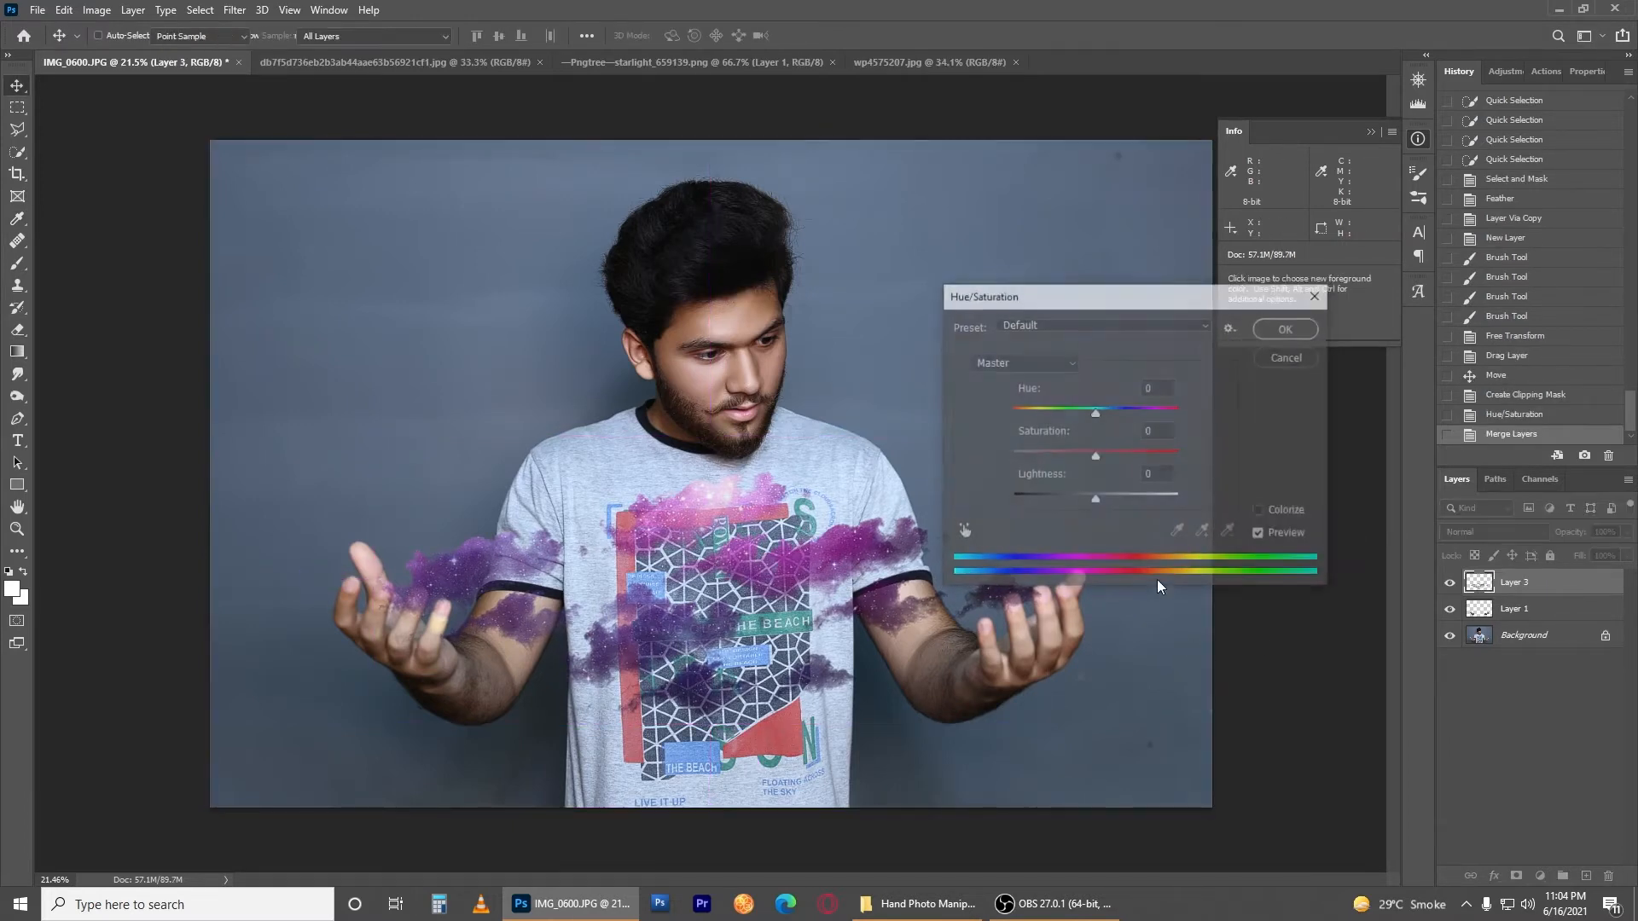
drag(1096, 499, 1154, 458)
drag(1067, 410, 1256, 420)
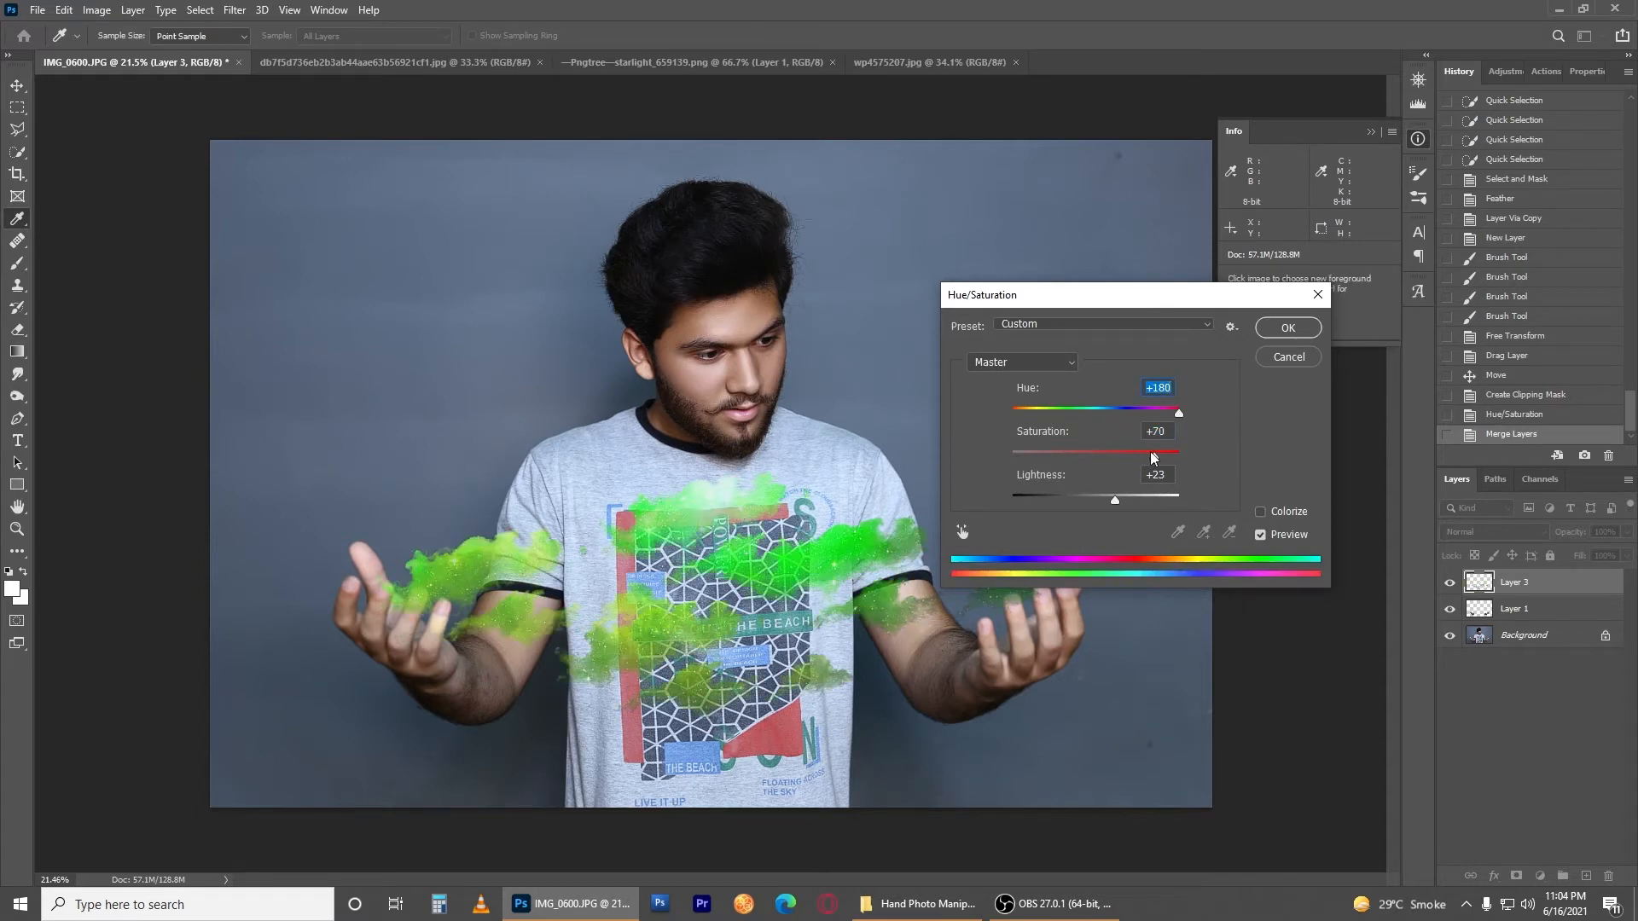
drag(1153, 458, 1160, 413)
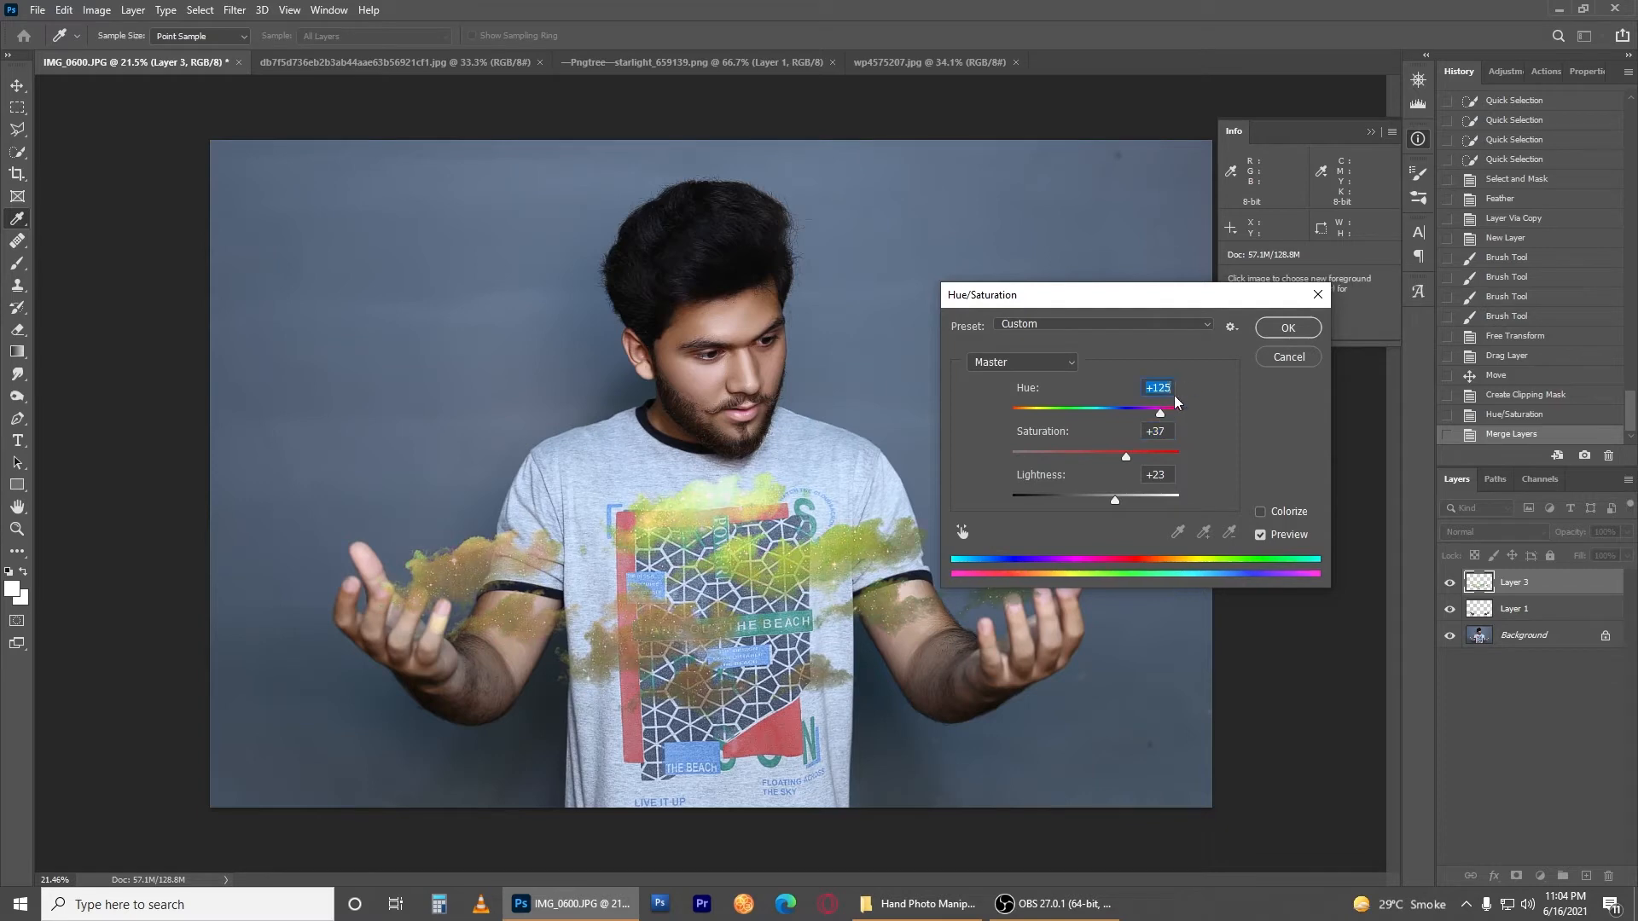
click(1287, 328)
key(v)
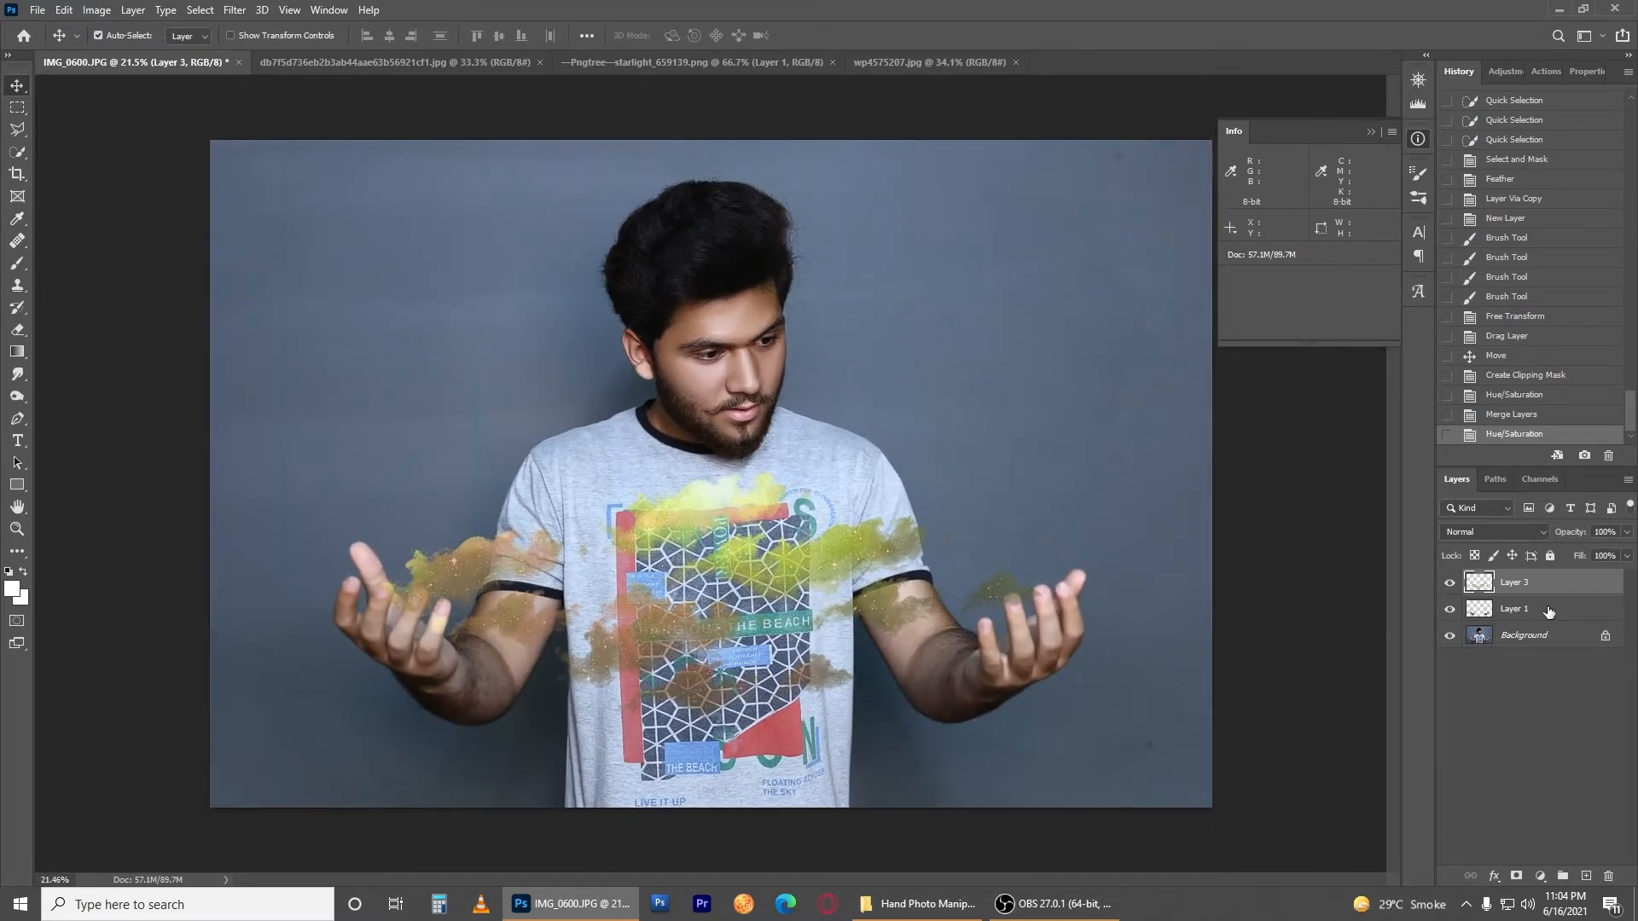
Step: Add a 92 px pale green Inner Glow and a 250 px yellow Outer Glow in Screen mode to the hands layer
click(1546, 610)
right_click(1556, 616)
click(1380, 189)
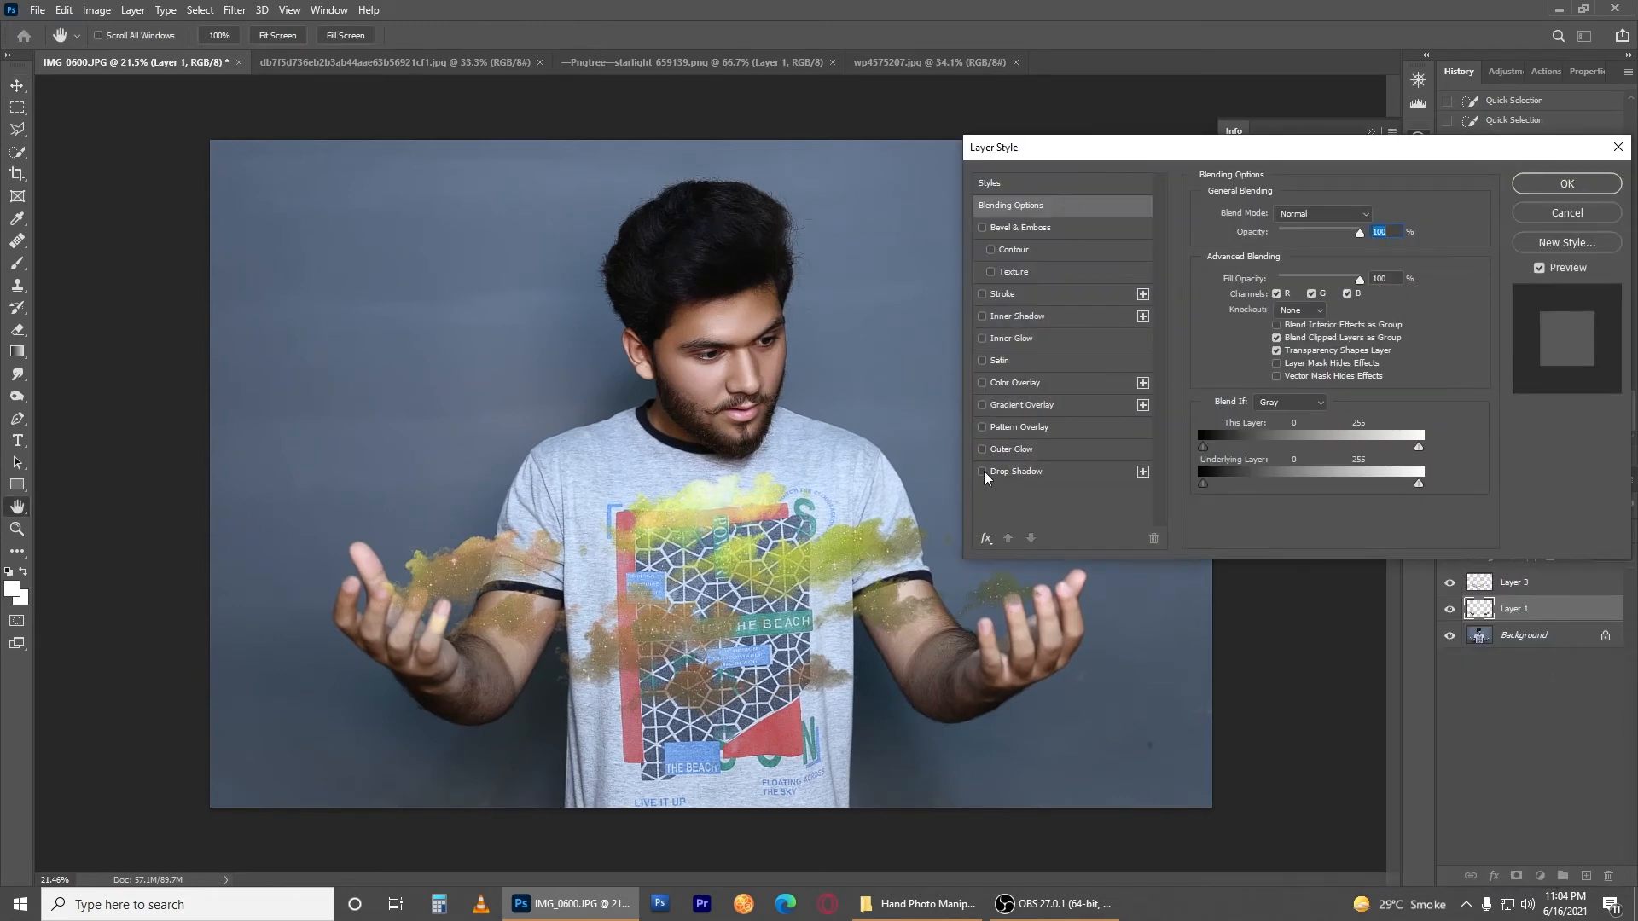
click(1004, 340)
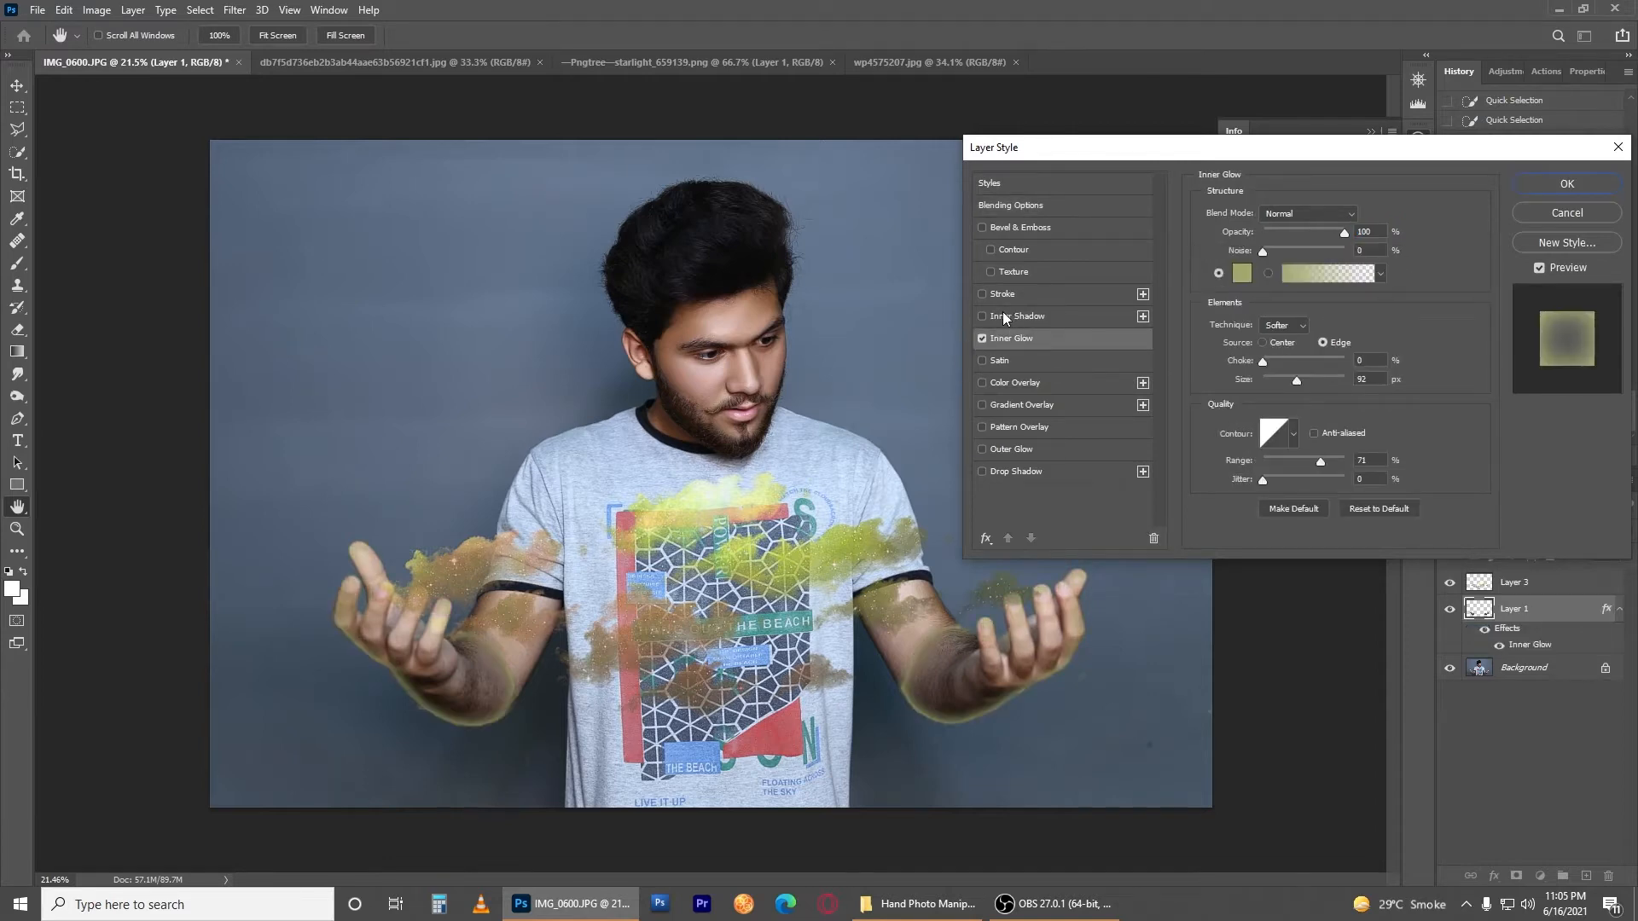
click(998, 450)
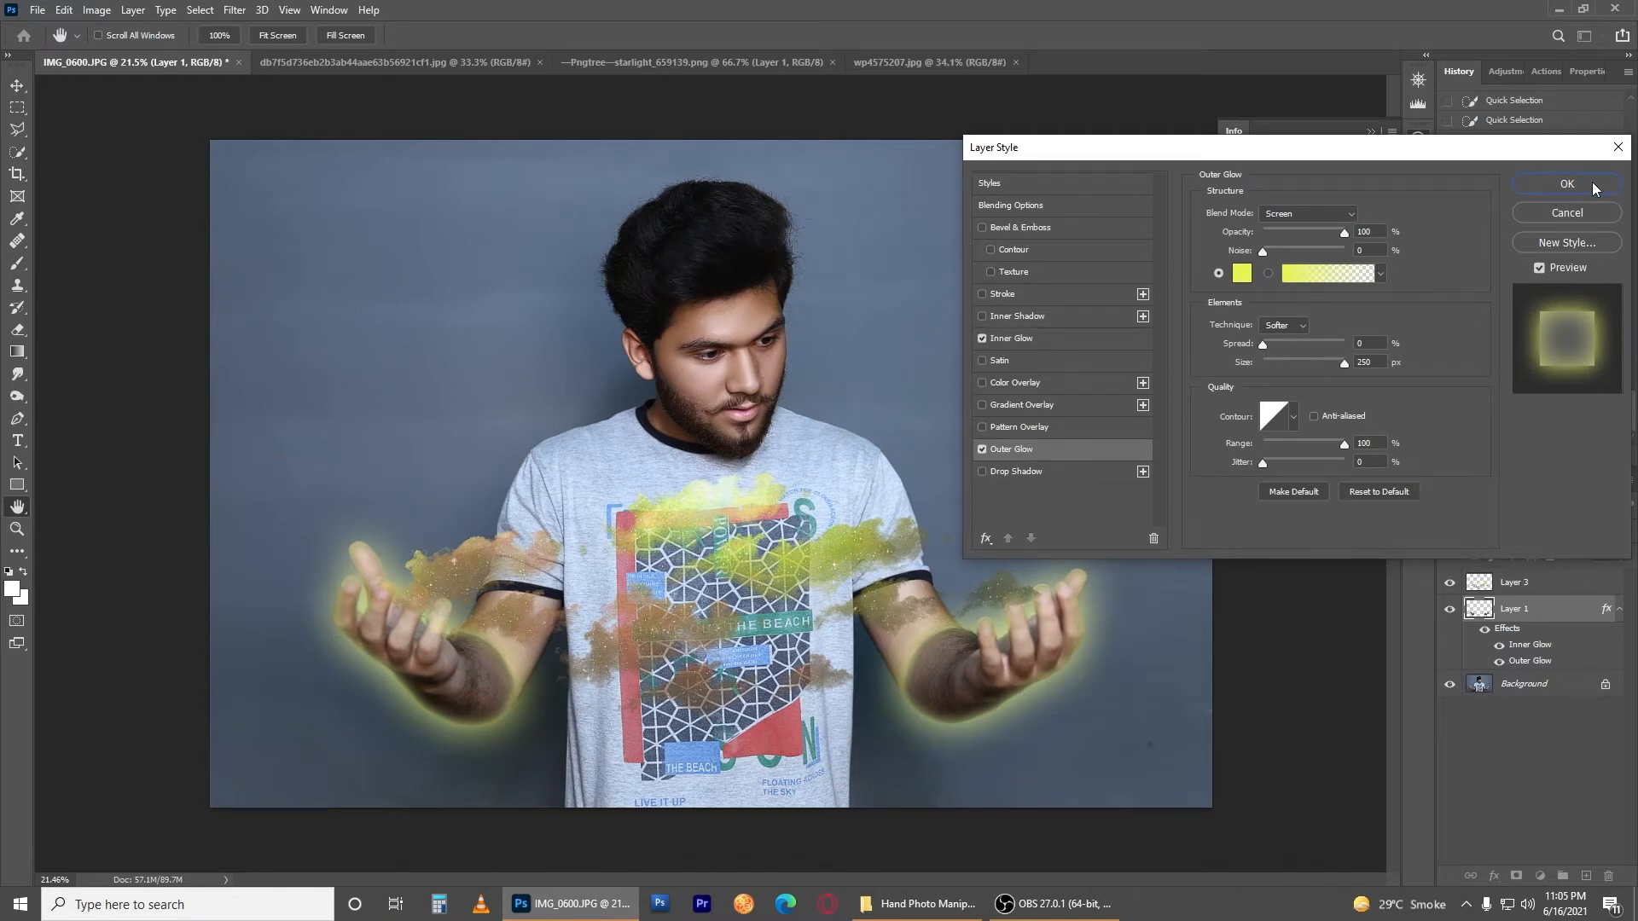
click(1566, 185)
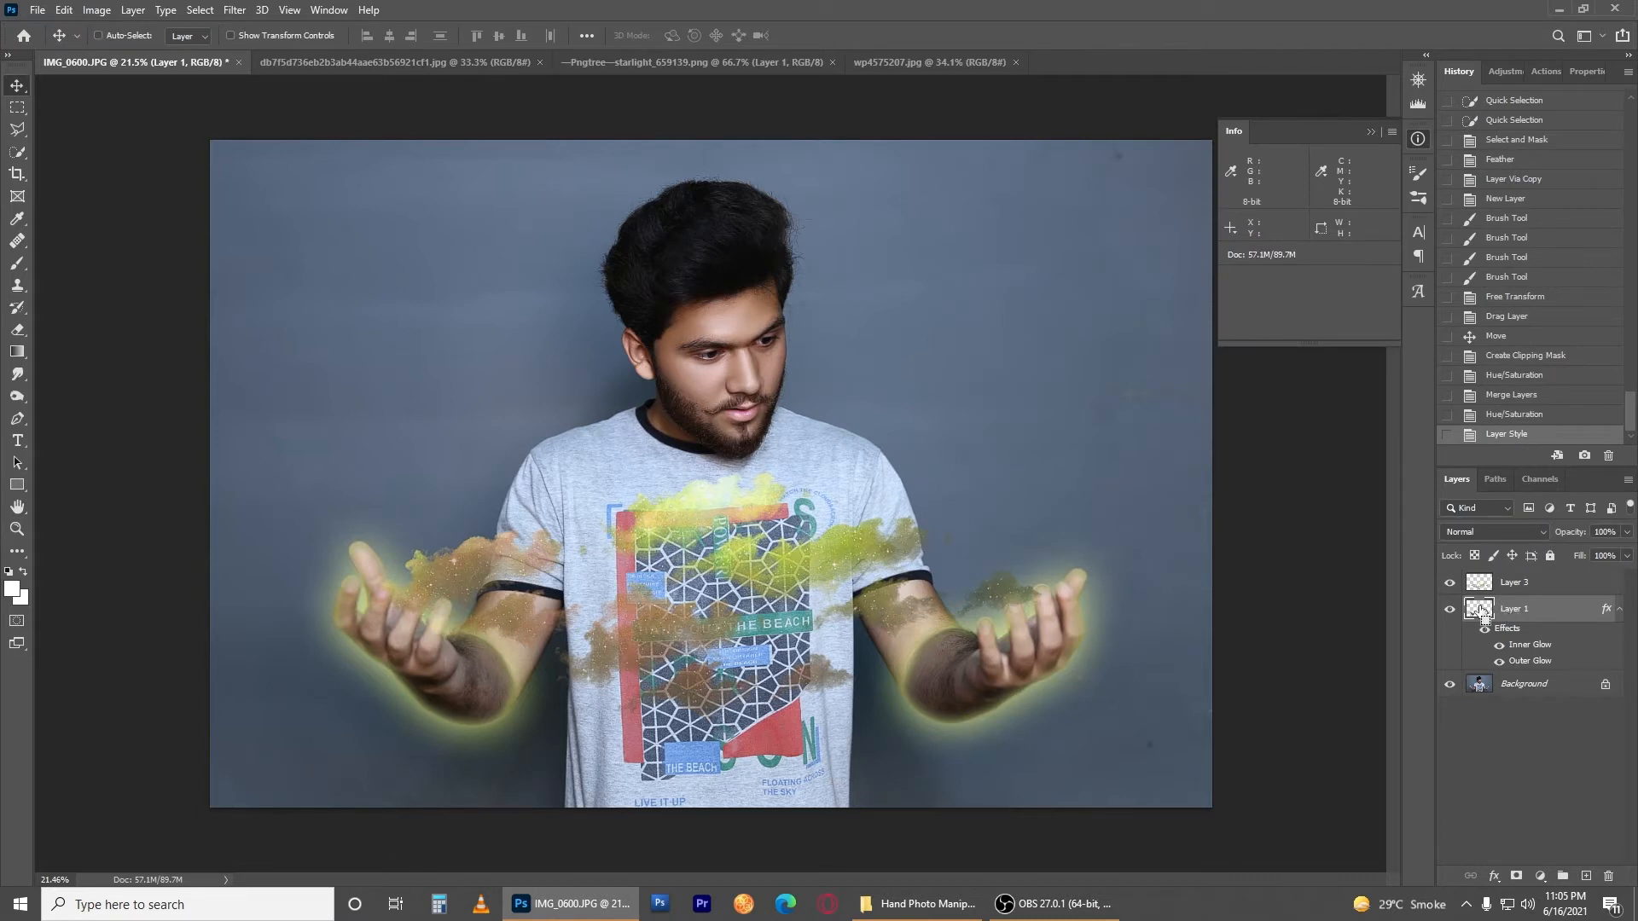
Step: Raise the hands layer's lightness to +100 with Hue/Saturation to turn the hands white
key(ctrl+u)
drag(1096, 499, 1181, 501)
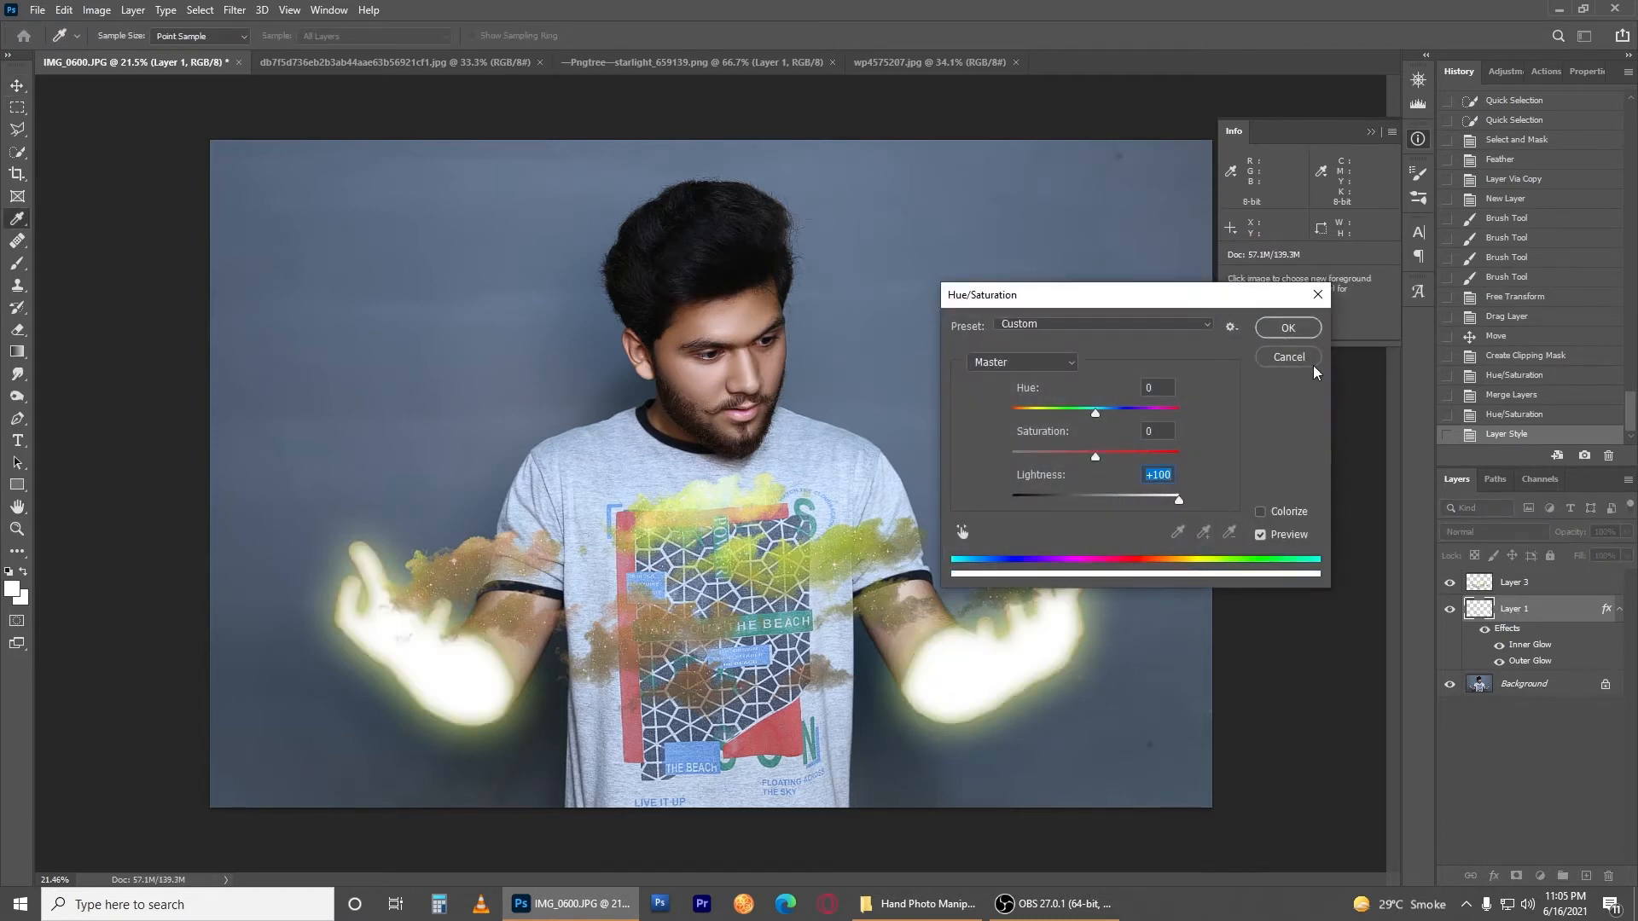
click(1287, 329)
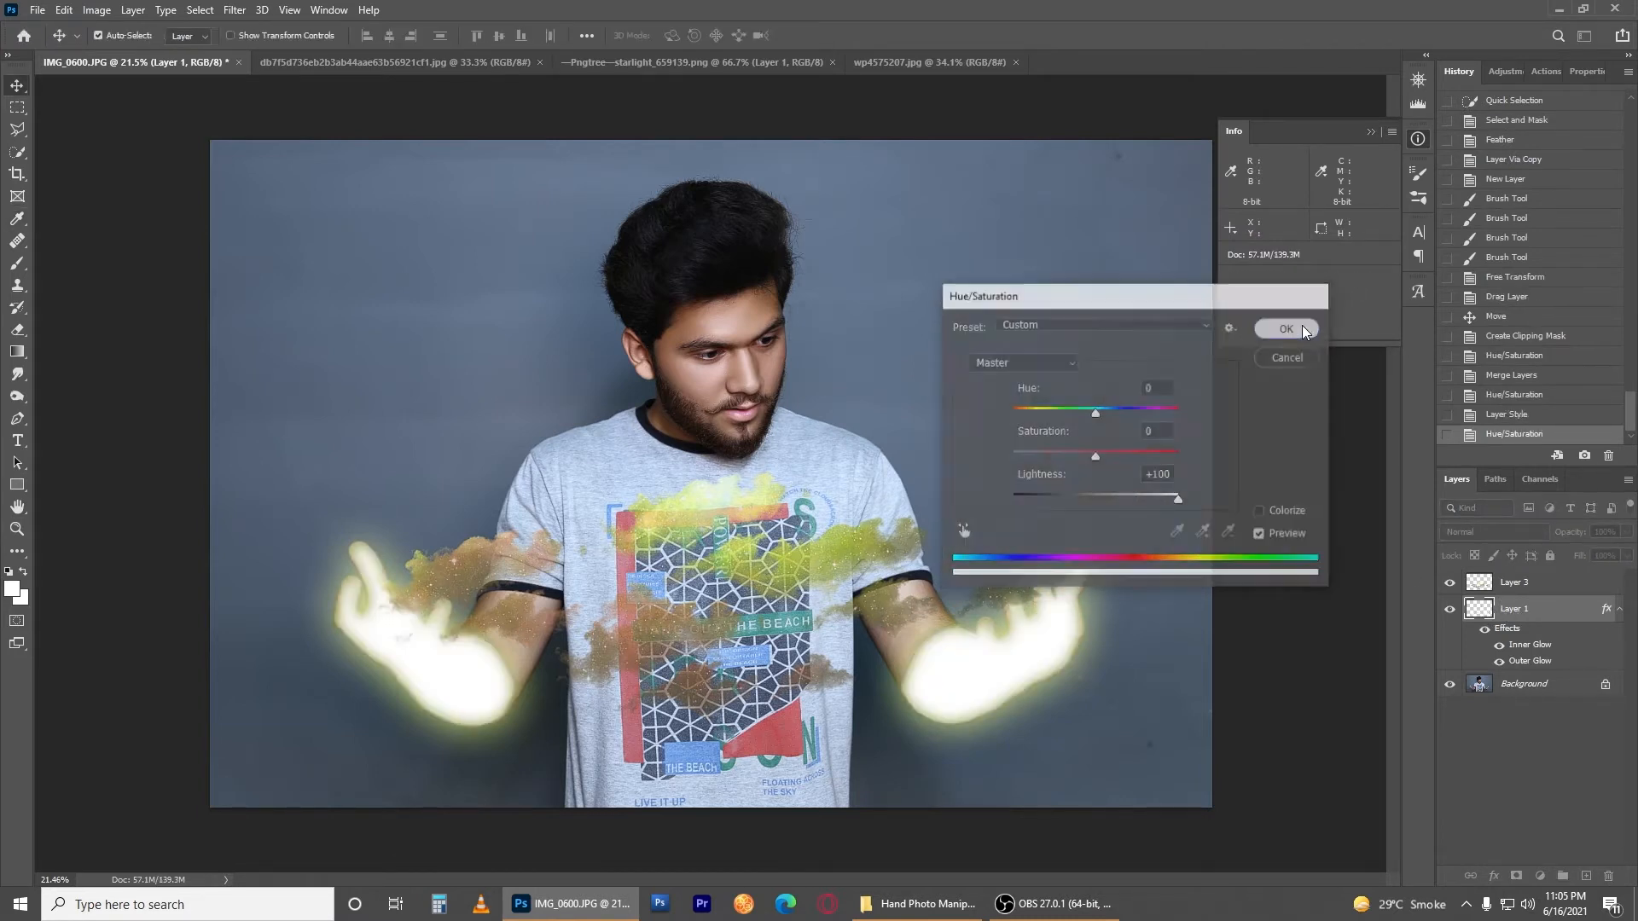
Step: Colorize the white hands yellow with a second Hue/Saturation adjustment, using lightness -20
key(ctrl+u)
drag(1096, 499, 1087, 501)
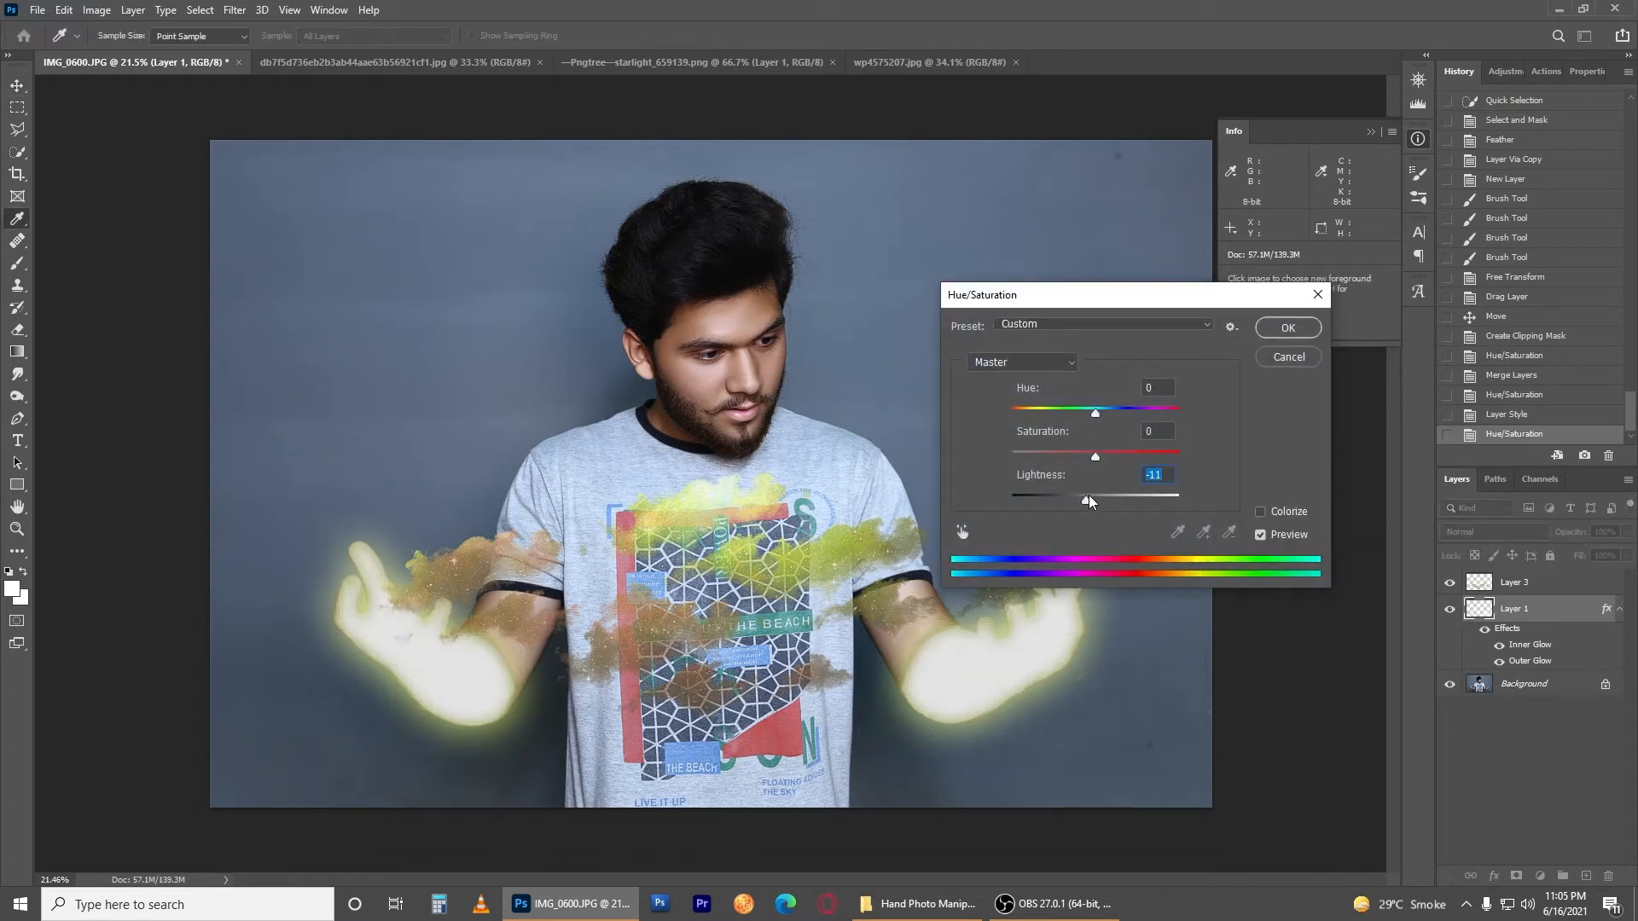
click(1117, 410)
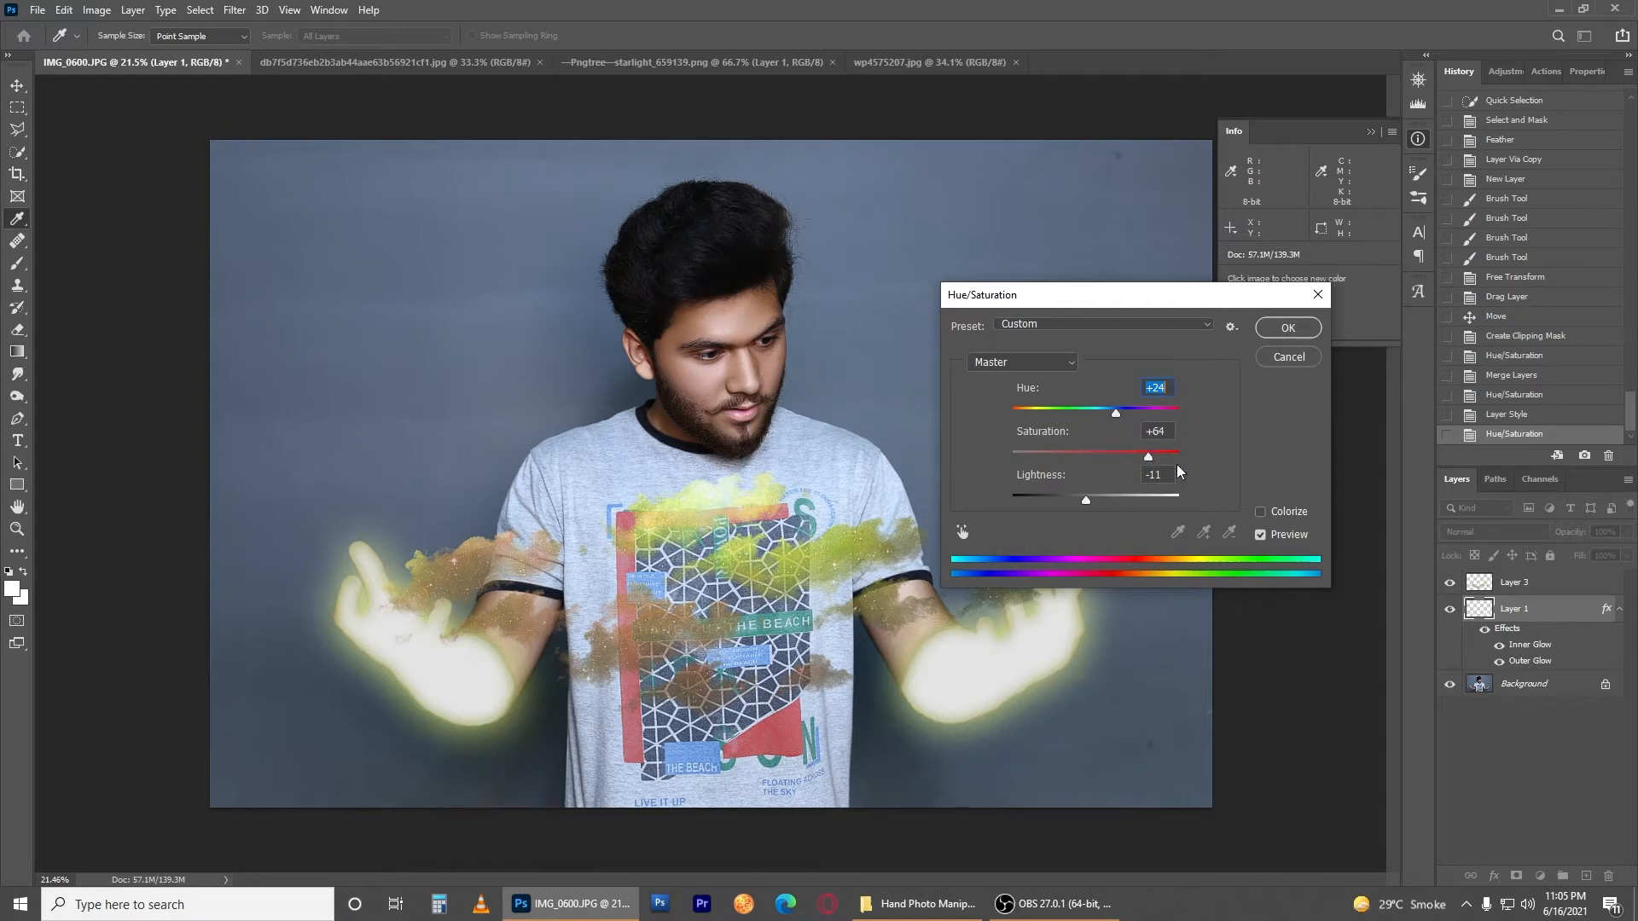
click(1260, 511)
drag(1096, 501, 1263, 463)
click(1127, 456)
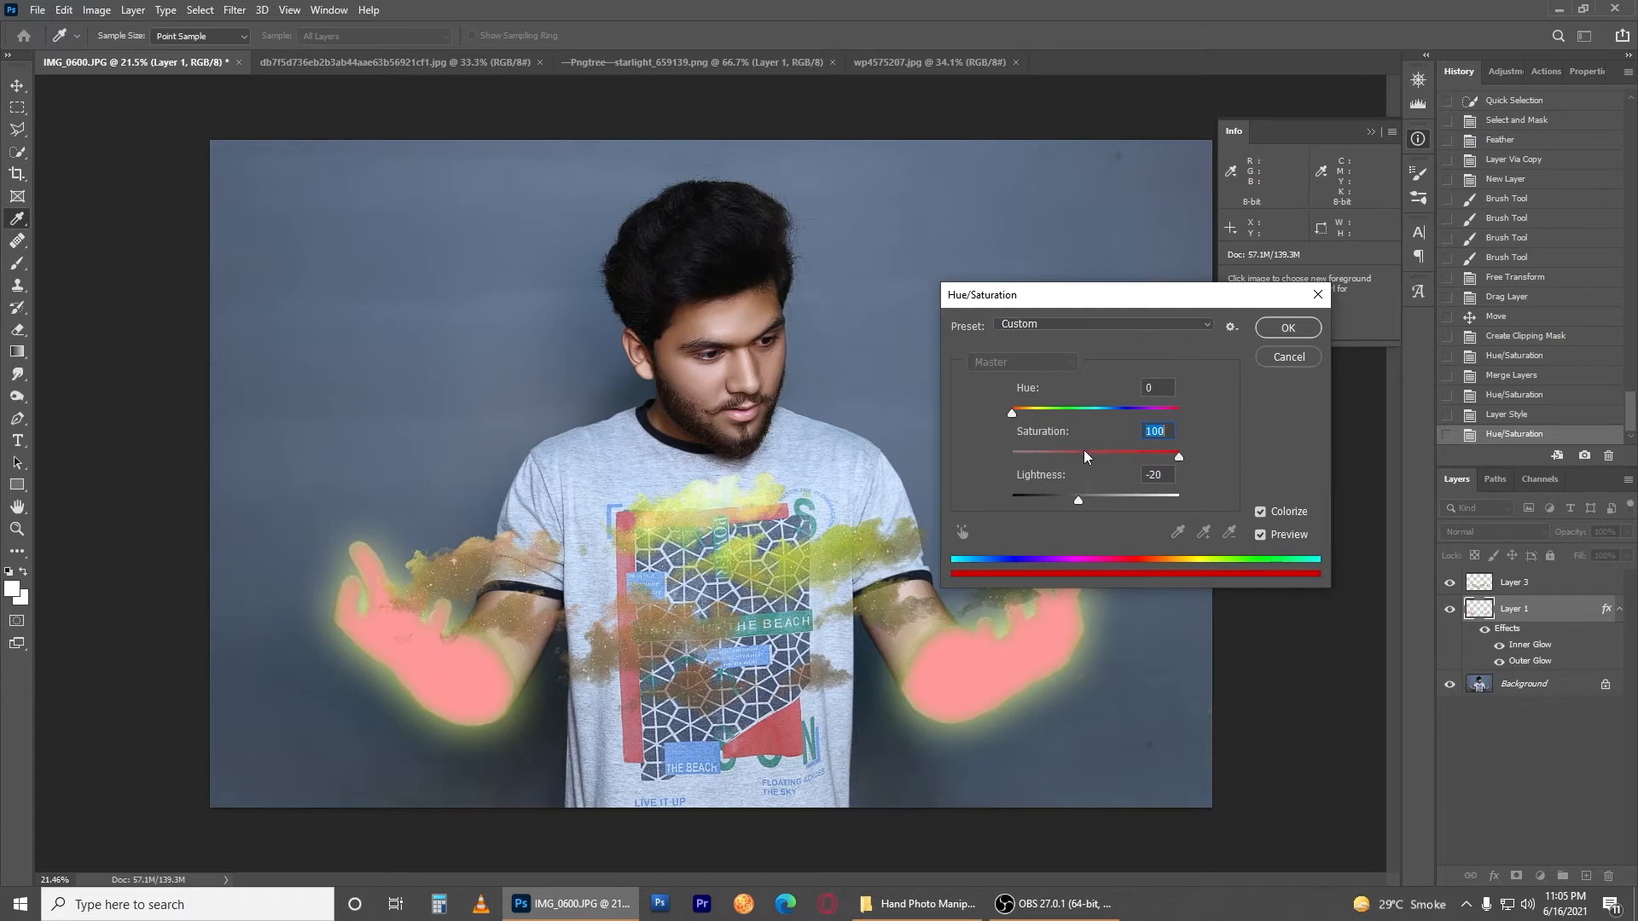
drag(1073, 408, 1039, 412)
click(1283, 333)
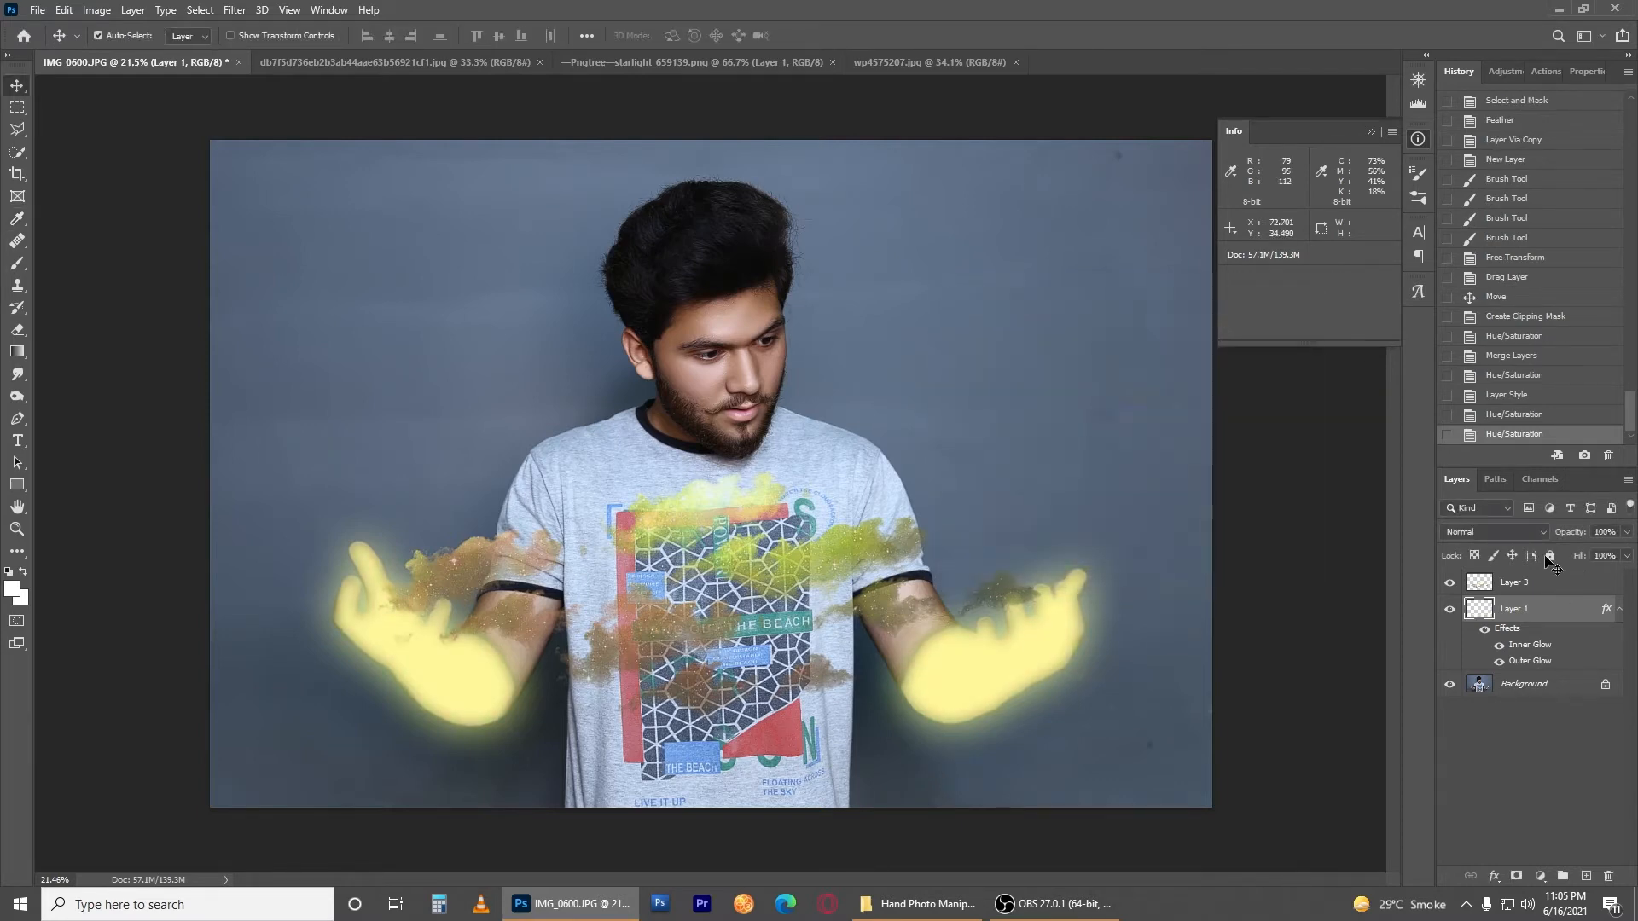
Step: Set the hands layer's blend mode to Color Dodge and lower its opacity to about 36%
scroll(1169, 410, down, 2)
click(1489, 531)
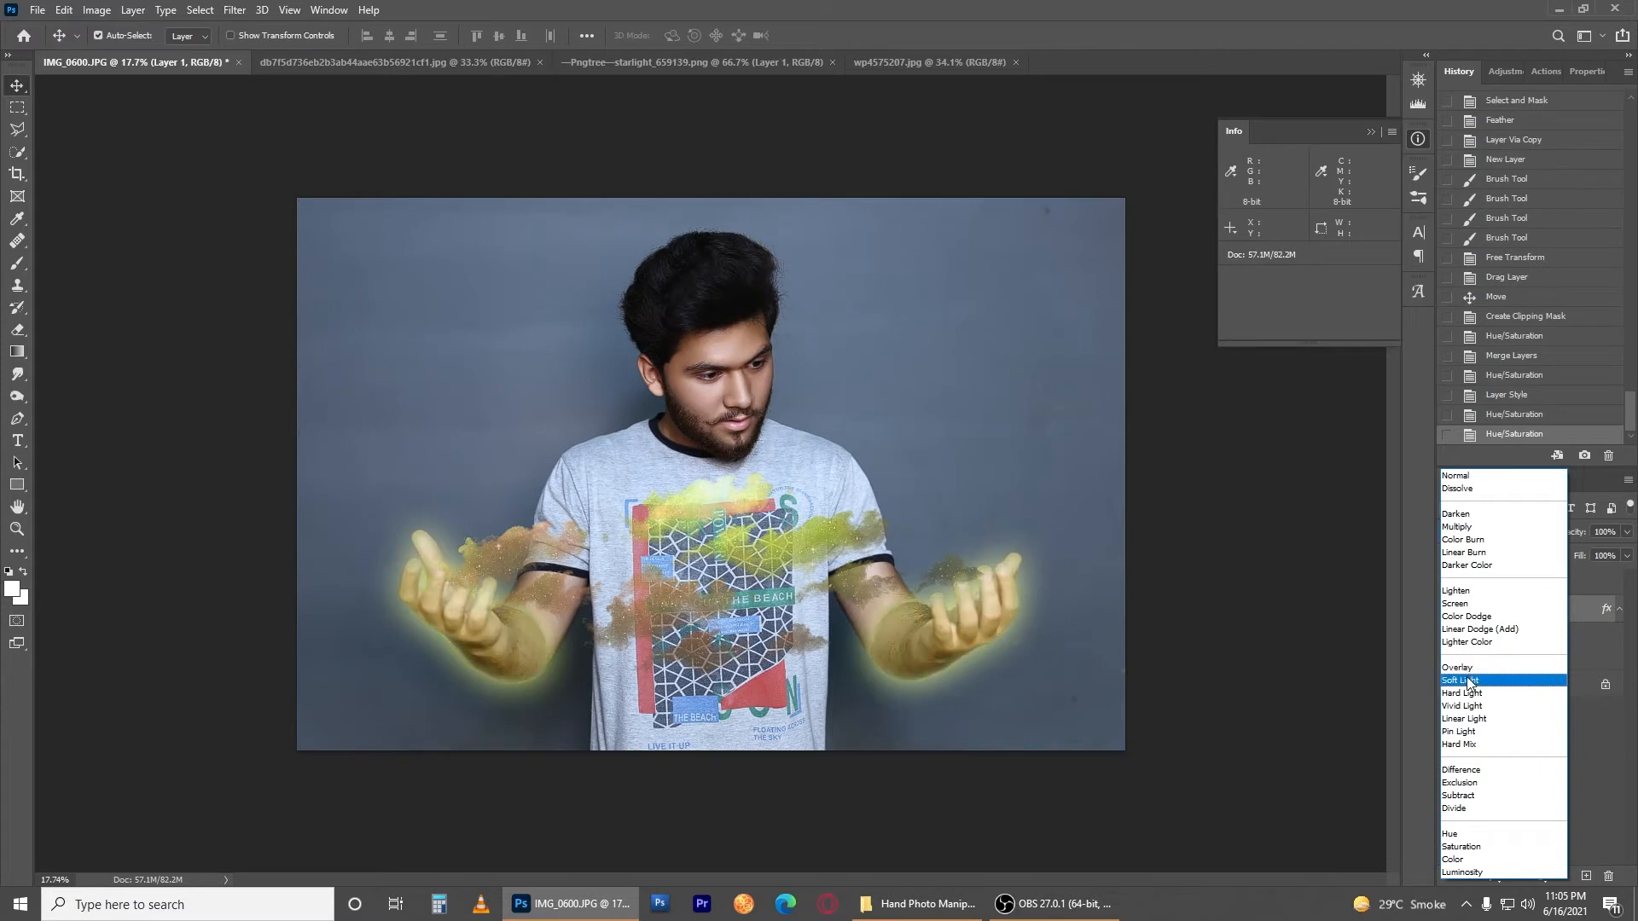
click(1467, 616)
drag(1568, 538, 1523, 544)
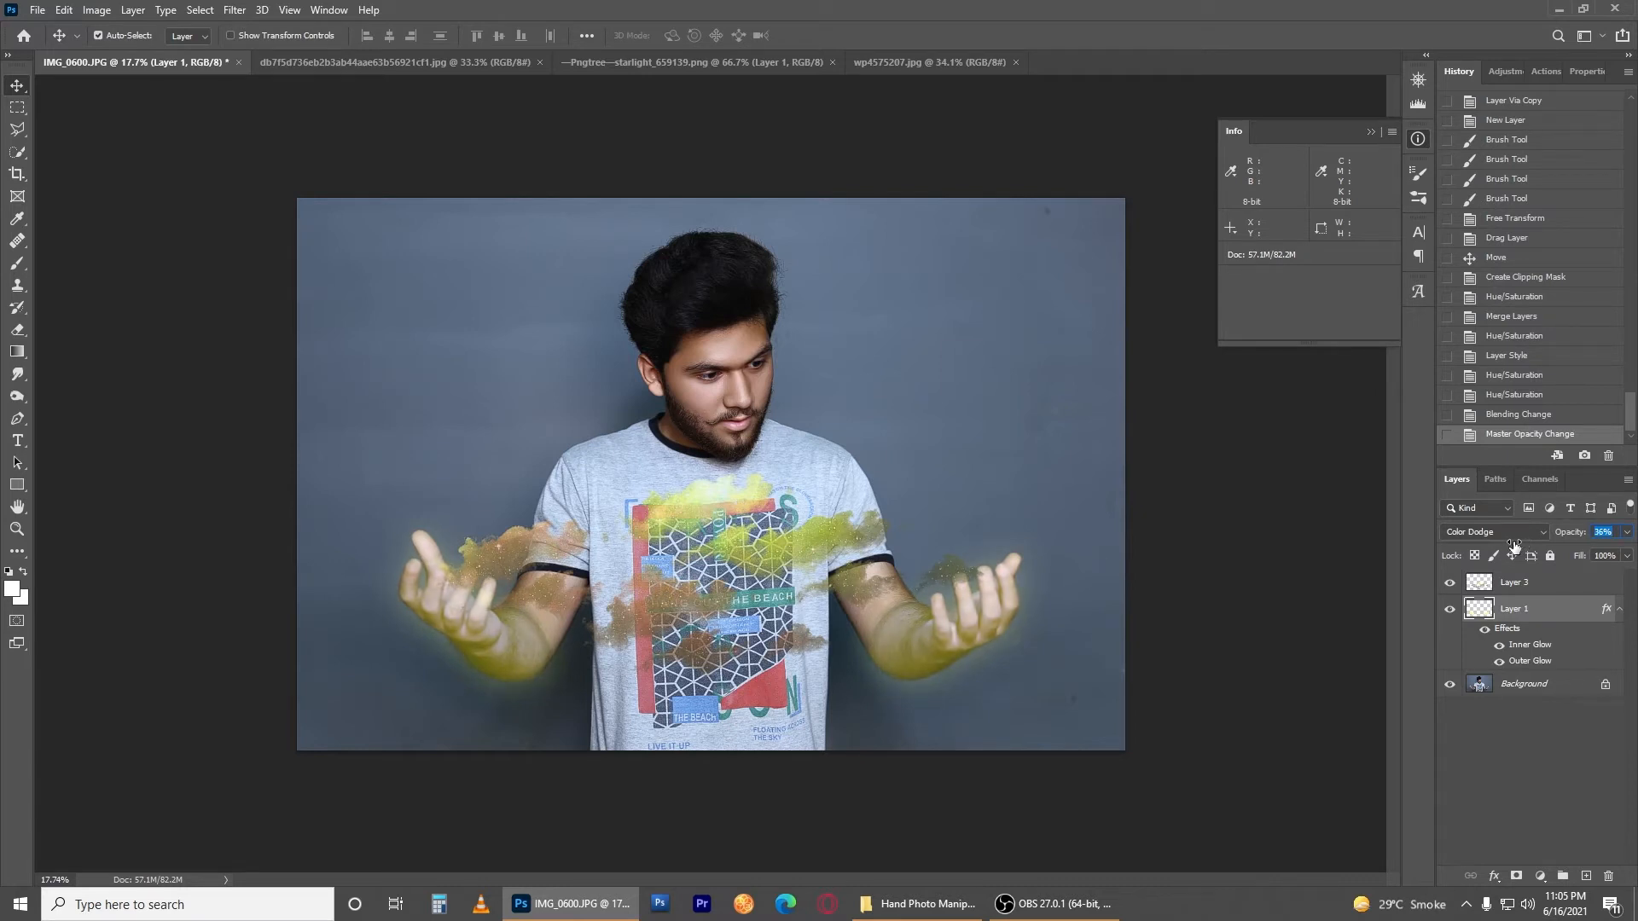
drag(1508, 545, 1511, 546)
Step: Bring the Pngtree starlight image into the portrait document beneath the cloud layer and move it over the man's torso
click(598, 63)
drag(899, 458, 913, 667)
drag(815, 633, 655, 522)
key(ctrl+z)
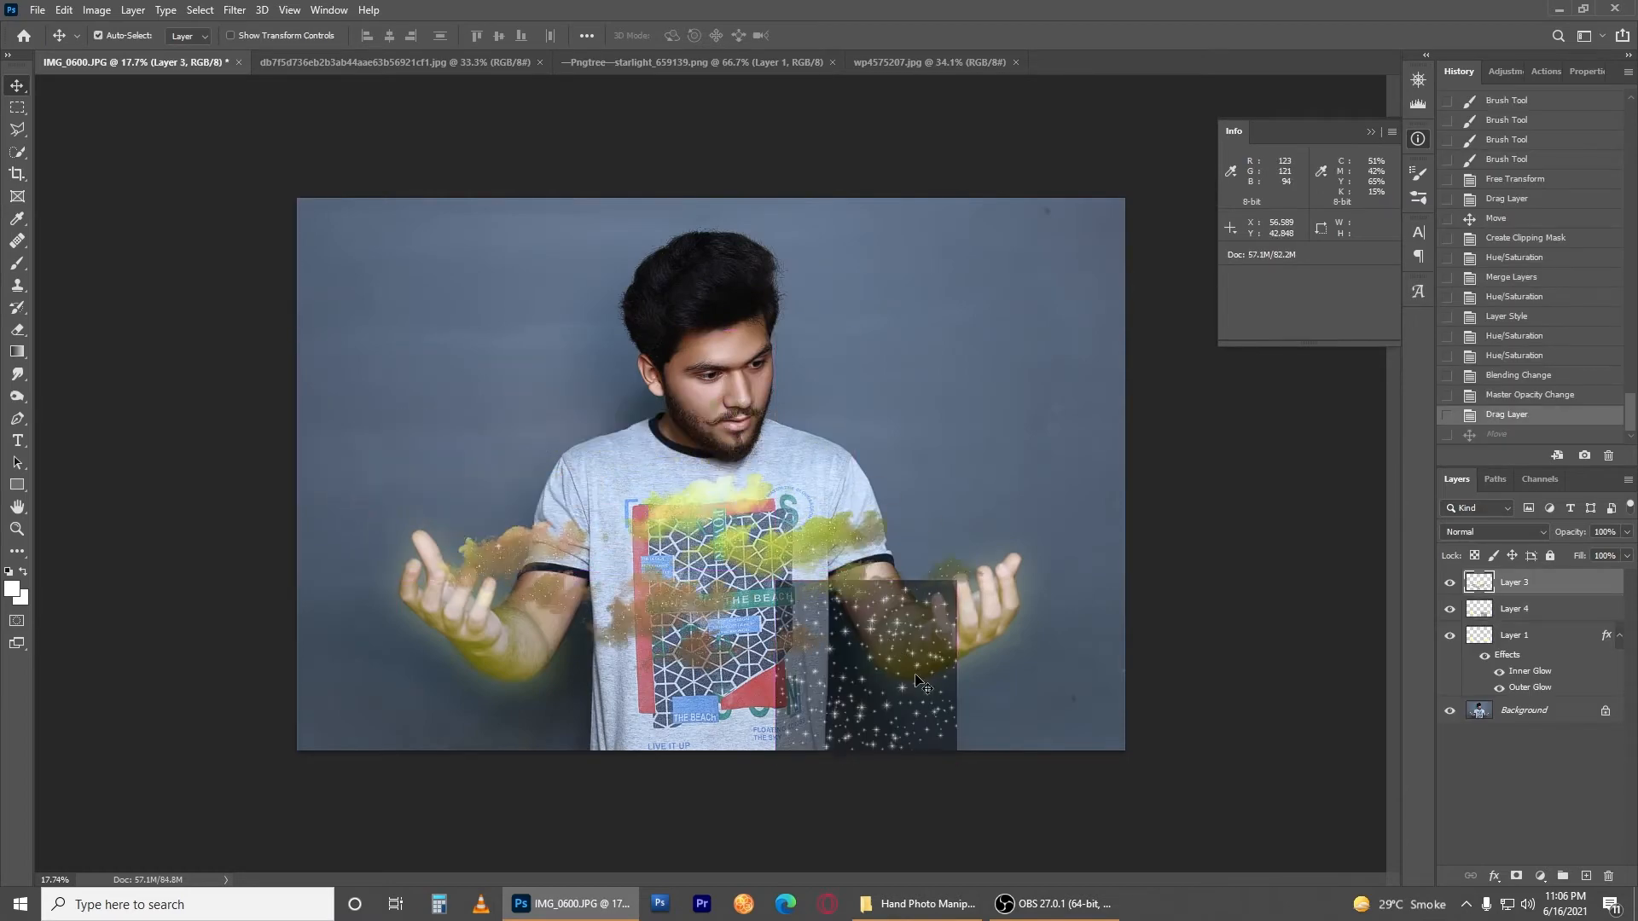
drag(916, 683, 799, 603)
Step: Enlarge and position the starlight layer so it spans from one hand to the other, covering the torso and face
key(ctrl+t)
drag(858, 504, 1075, 379)
drag(1017, 461, 968, 398)
mouse_move(1025, 313)
mouse_down()
mouse_move(1018, 332)
mouse_move(1012, 317)
mouse_up()
drag(949, 453, 957, 455)
key(Return)
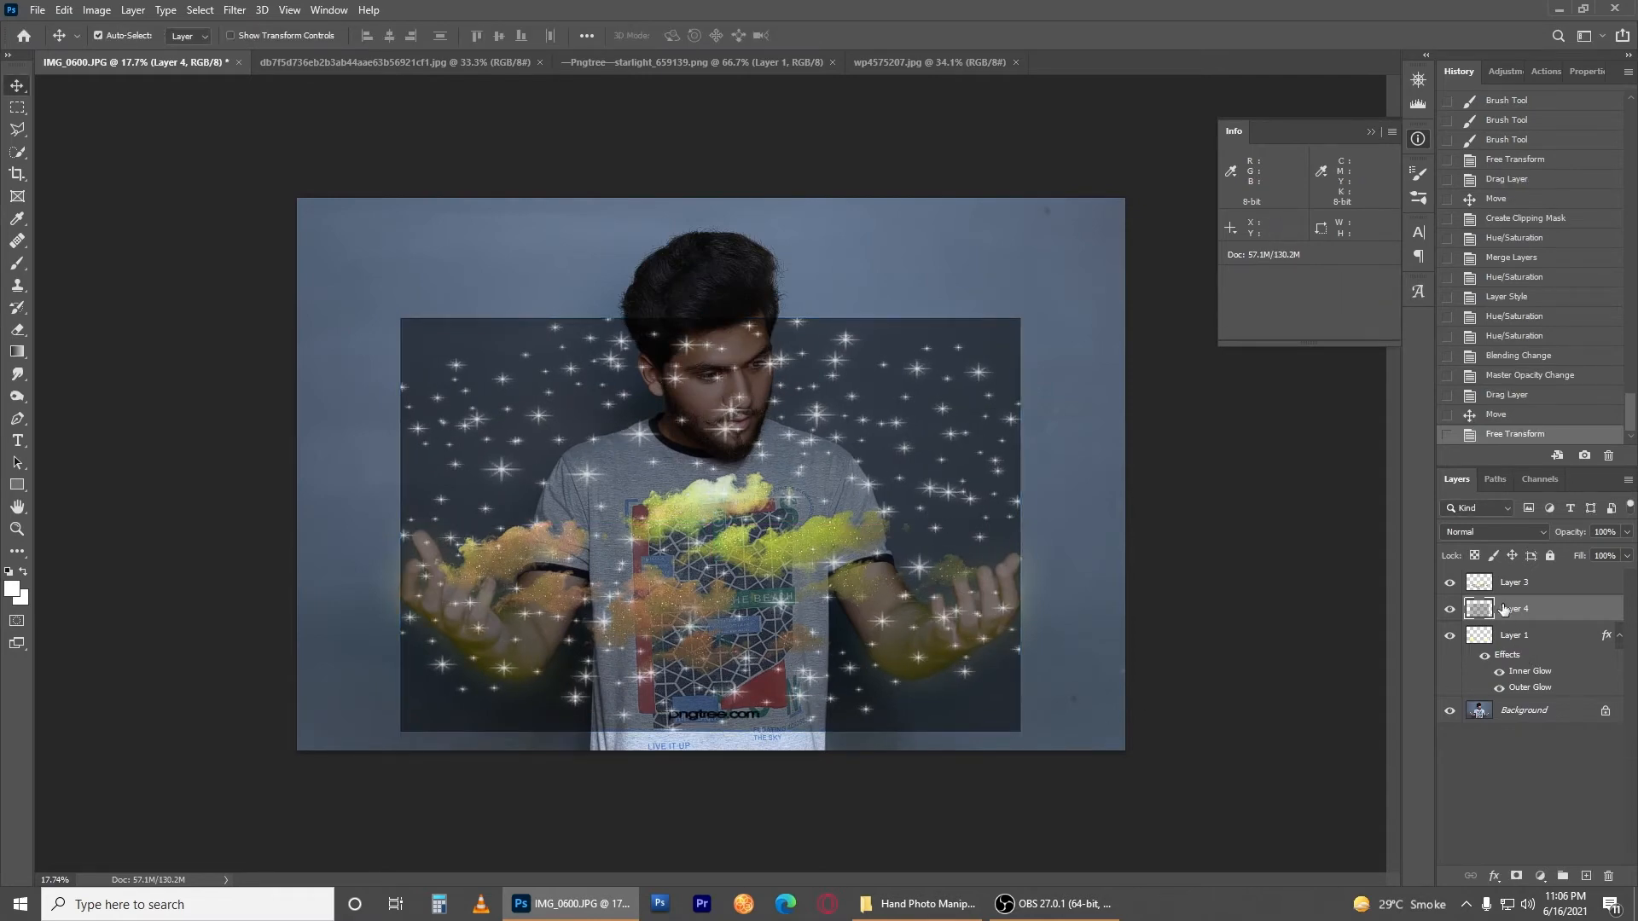
Step: Set the starlight layer's blend mode to Screen and add a layer mask to it
click(1503, 530)
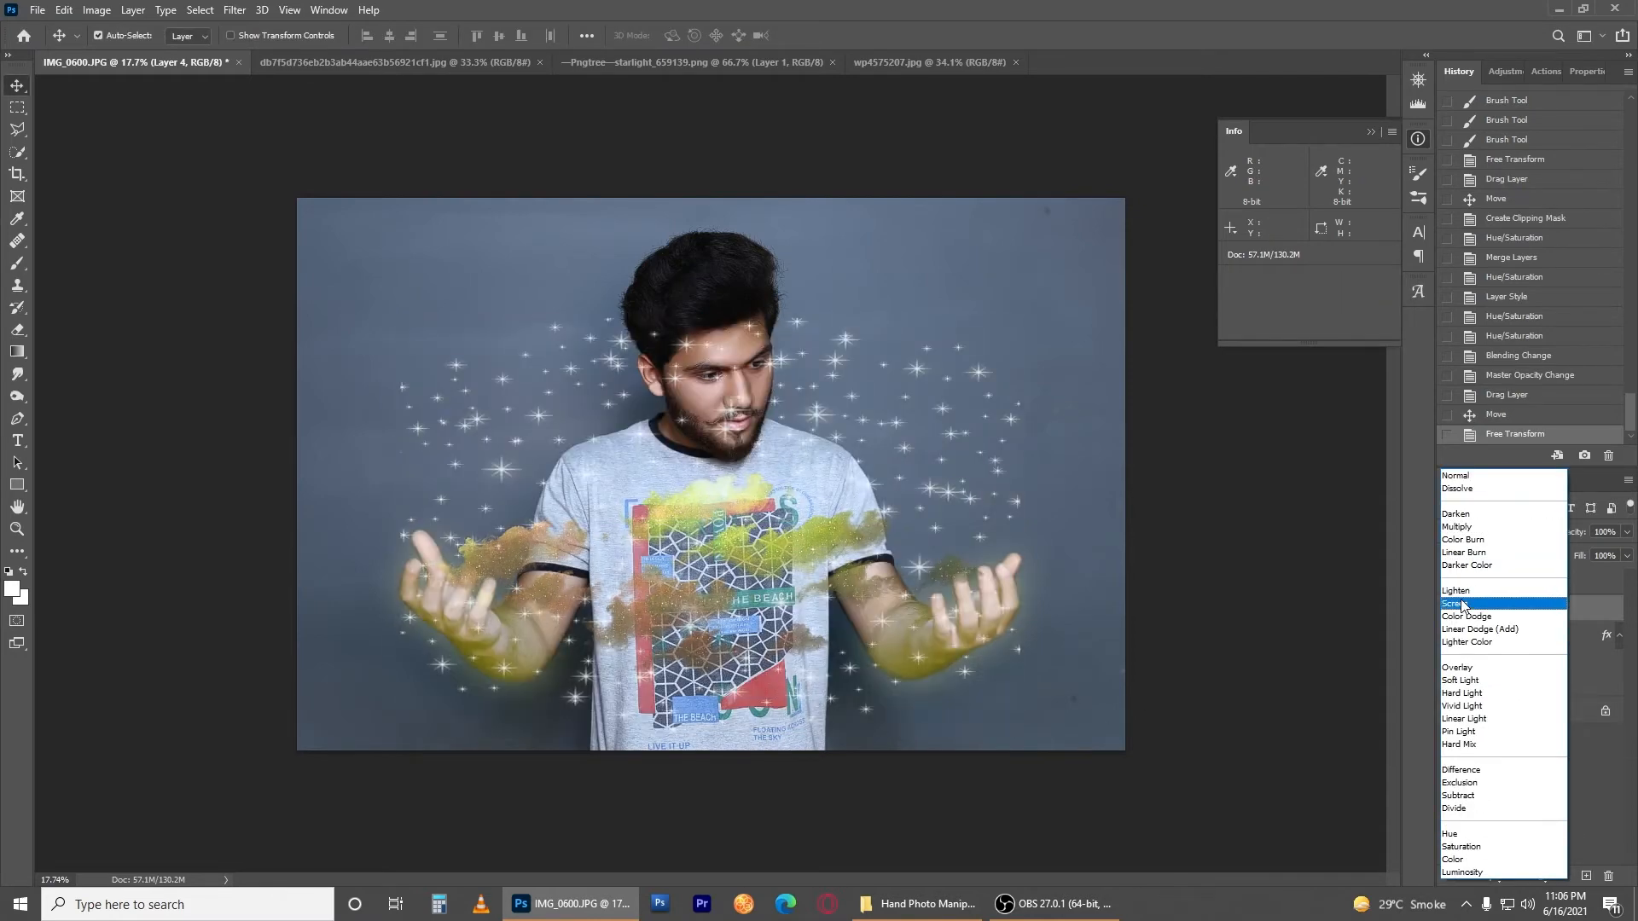
click(1462, 605)
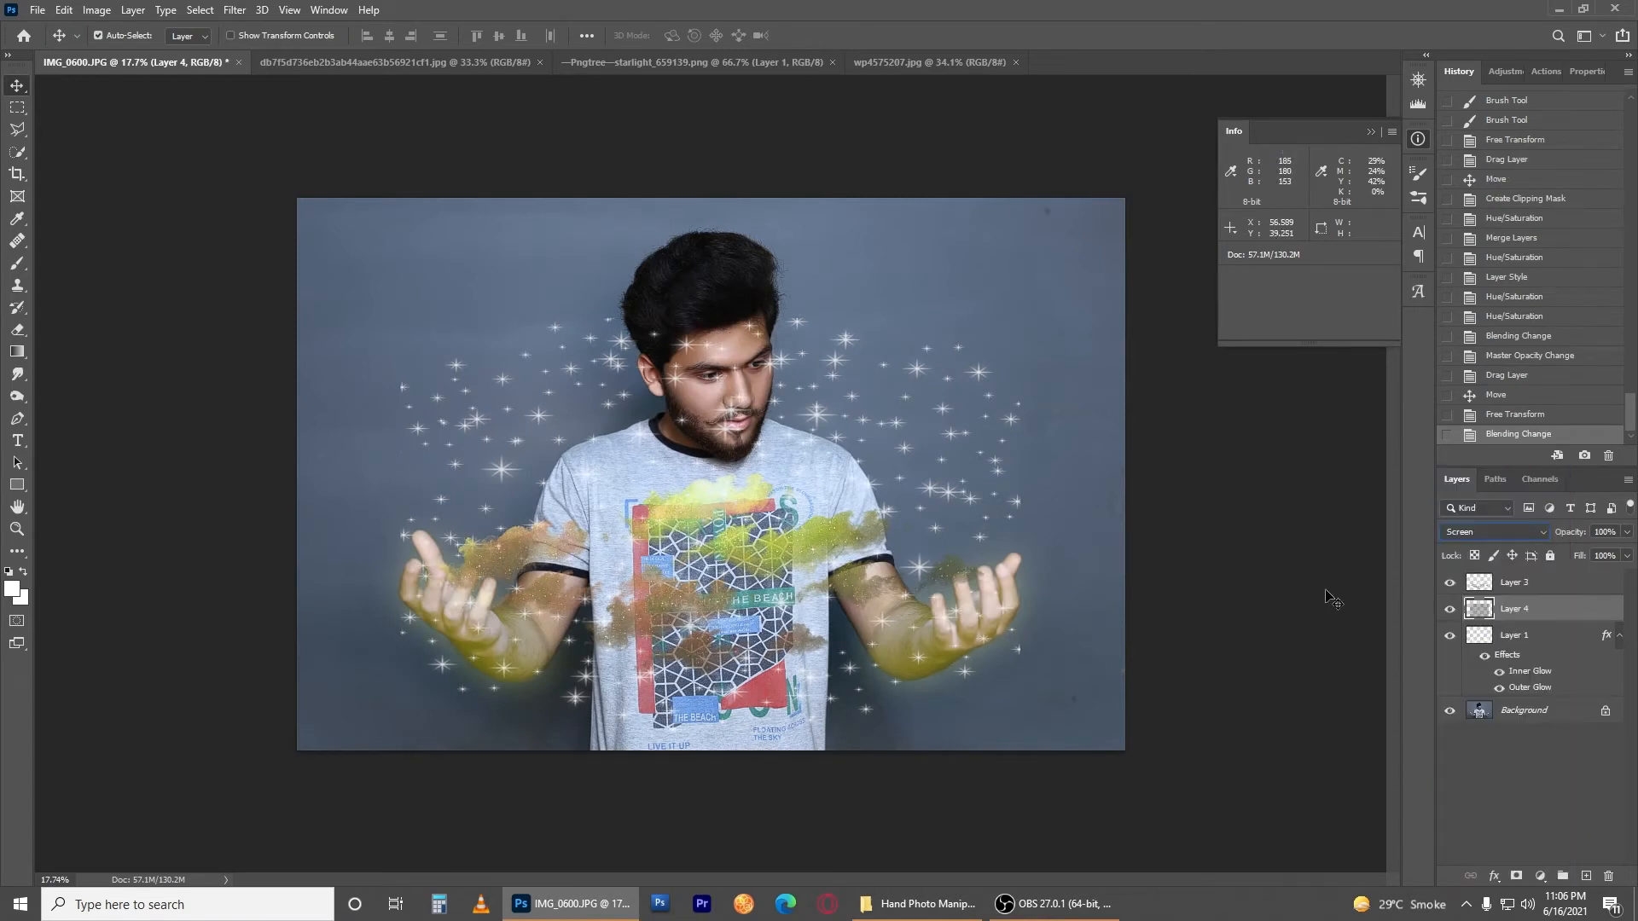
click(1517, 875)
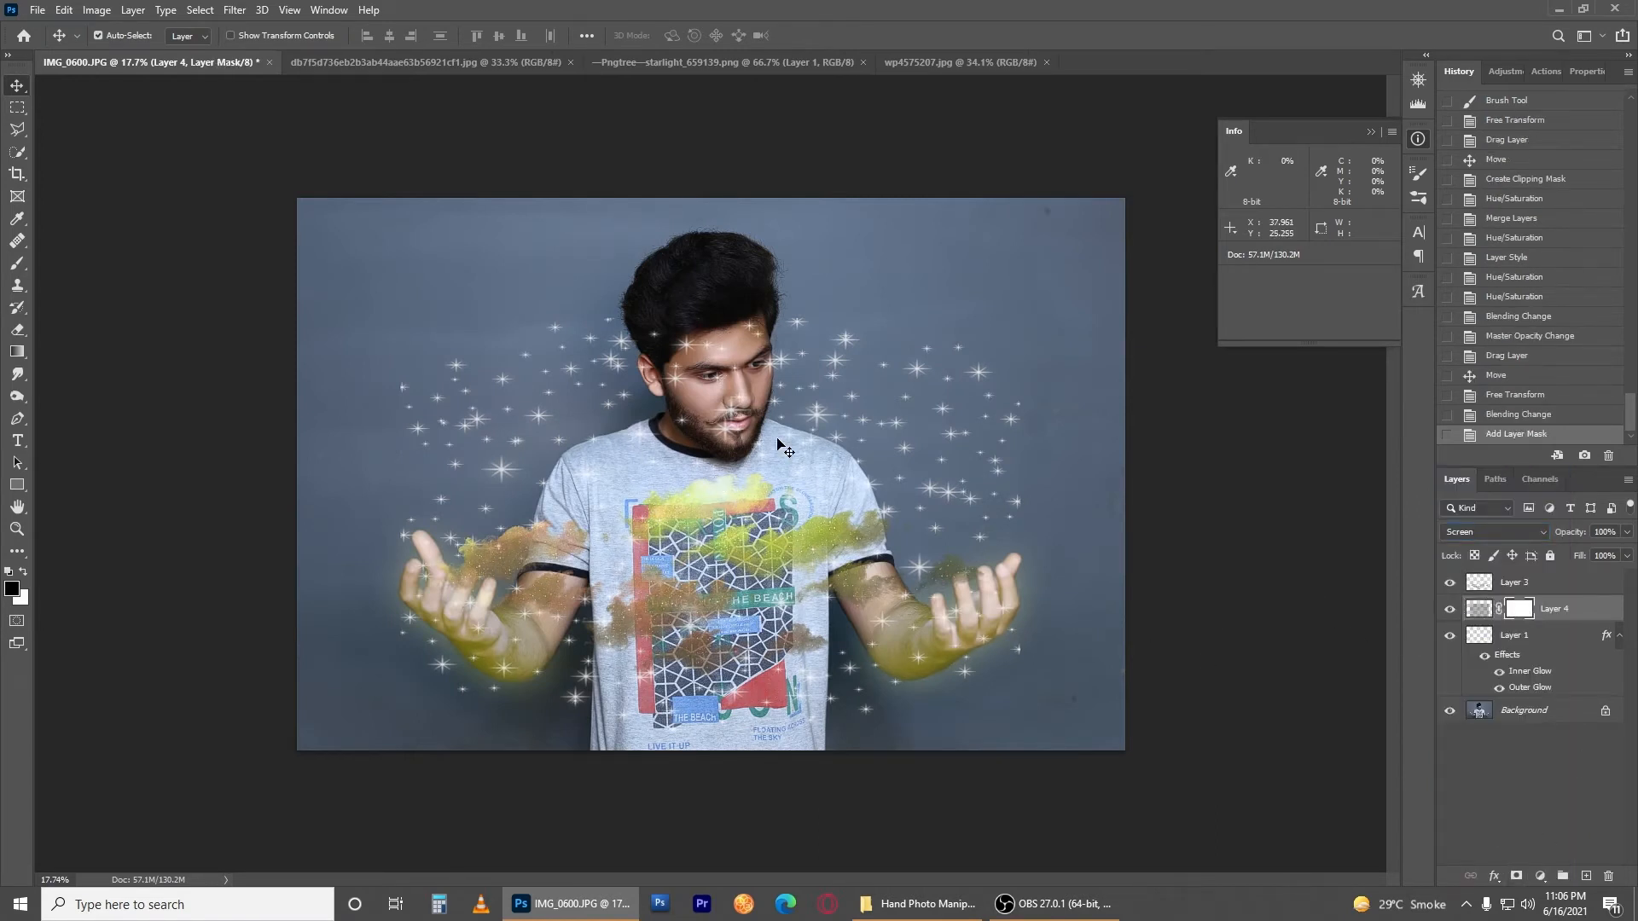
Step: Mask the stars off the face and surrounding background with a large soft black brush, keeping them around the clouds and hands
key(b)
click(123, 35)
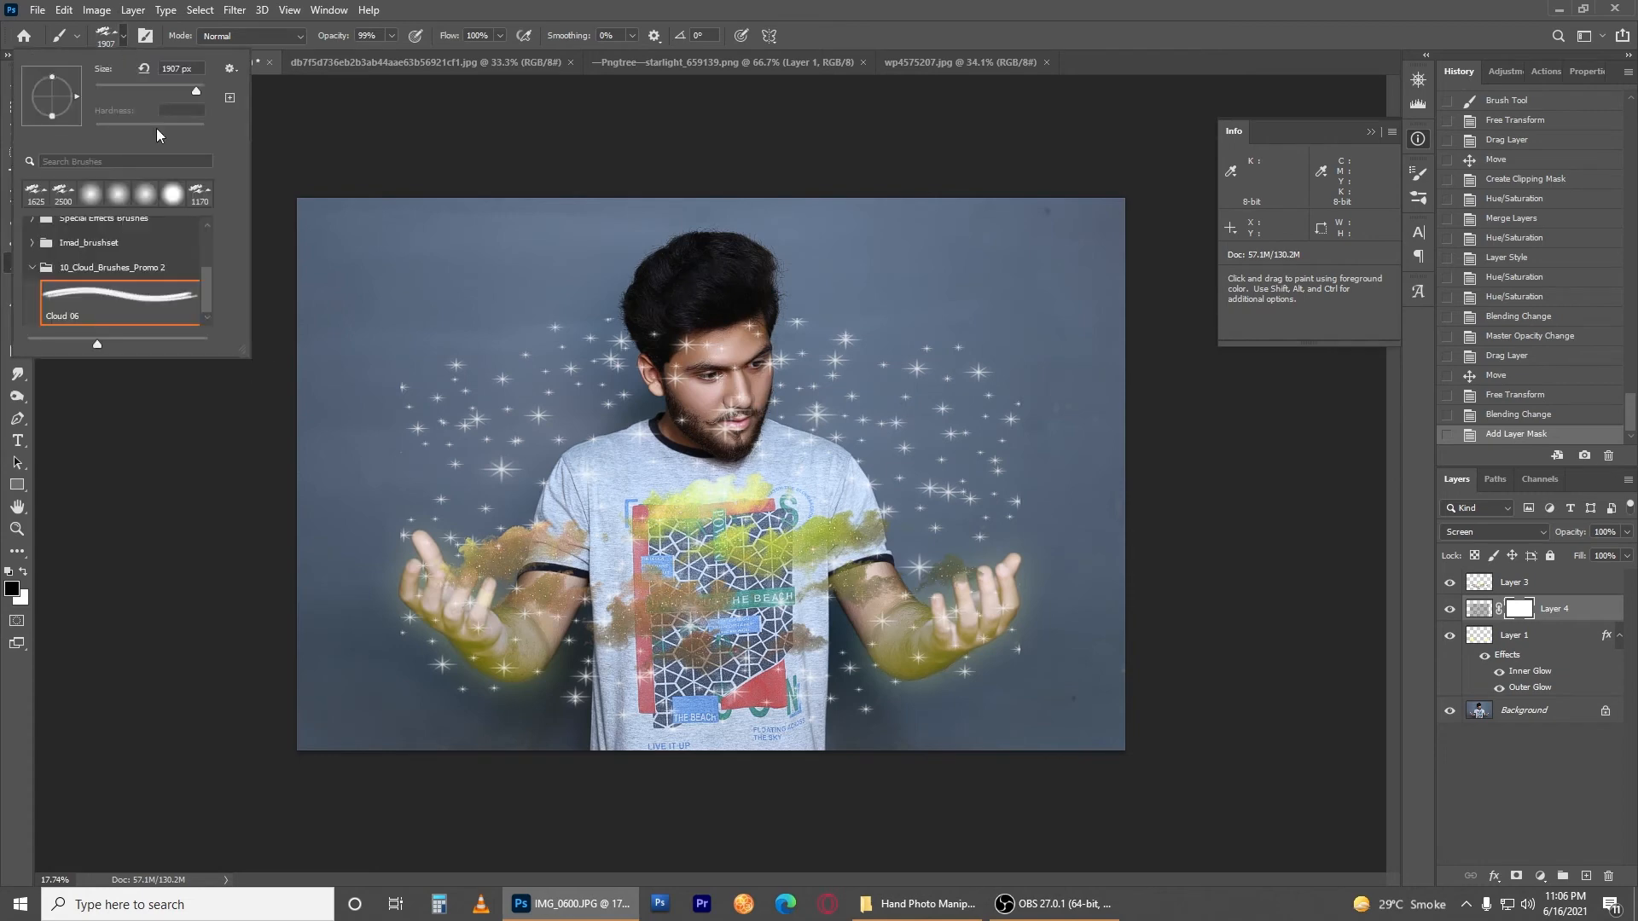
click(173, 203)
mouse_move(683, 462)
mouse_down()
mouse_move(645, 531)
mouse_move(645, 278)
mouse_move(627, 288)
mouse_move(603, 172)
mouse_up()
mouse_move(636, 302)
mouse_down()
mouse_move(296, 374)
mouse_move(278, 457)
mouse_move(590, 704)
mouse_move(453, 775)
mouse_up()
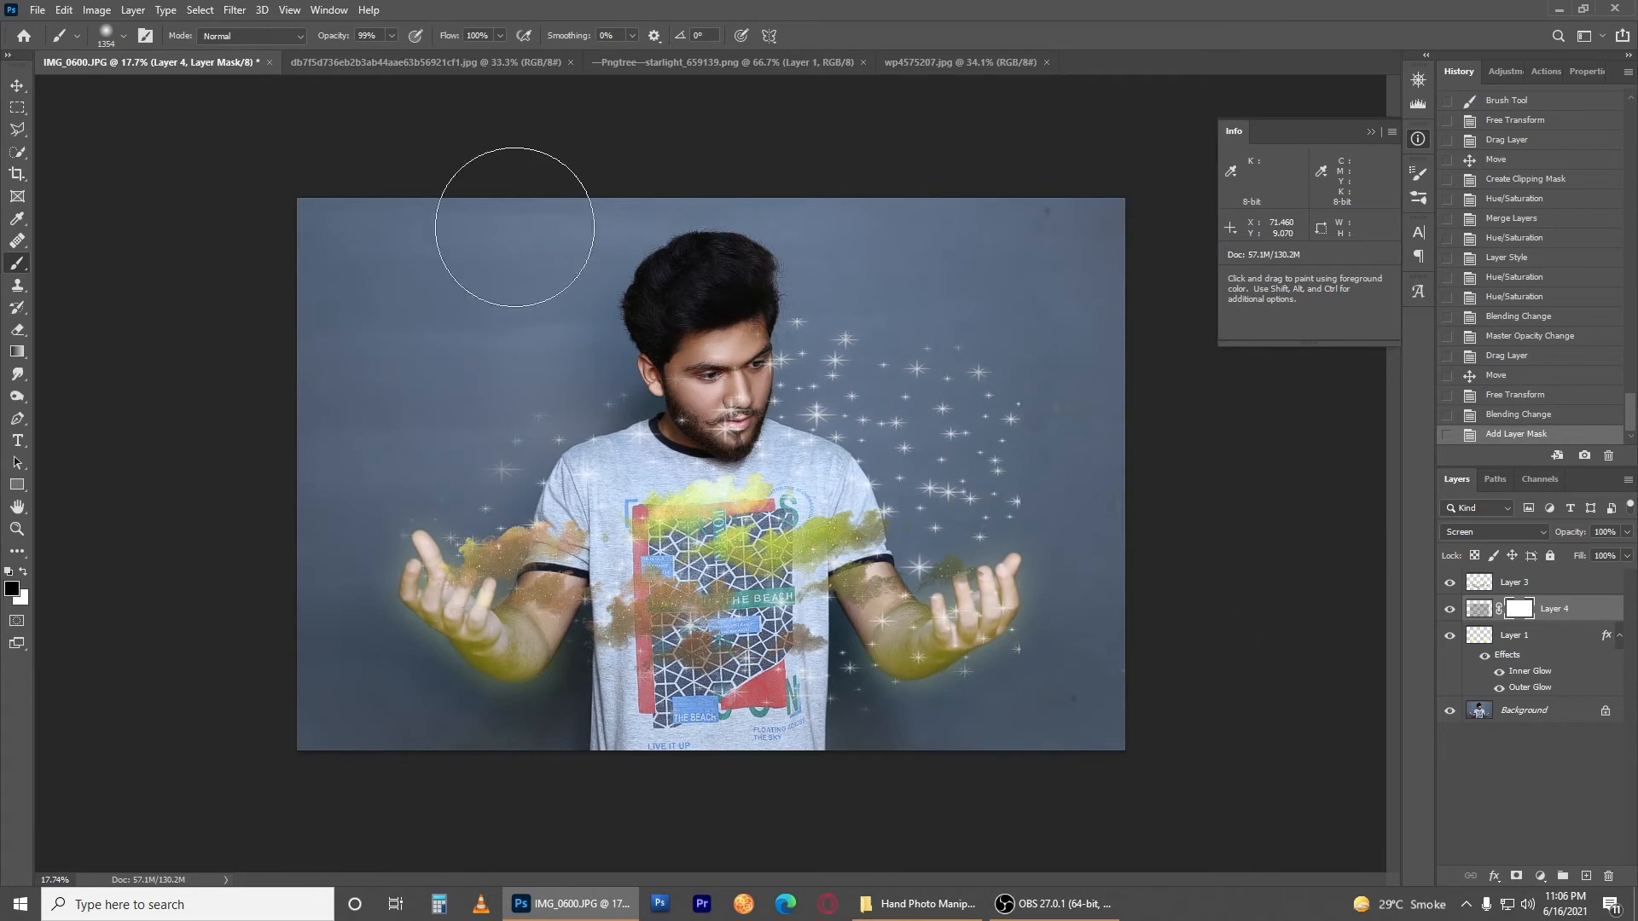
mouse_move(516, 227)
mouse_down()
mouse_move(692, 264)
mouse_move(1117, 472)
mouse_move(739, 388)
mouse_move(765, 331)
mouse_move(995, 423)
mouse_move(1254, 733)
mouse_move(1156, 495)
mouse_move(1170, 574)
mouse_move(1204, 564)
mouse_up()
Step: Enlarge the masked starlight layer to about 103.5% and shift it slightly upward above the hands
key(v)
key(ctrl+t)
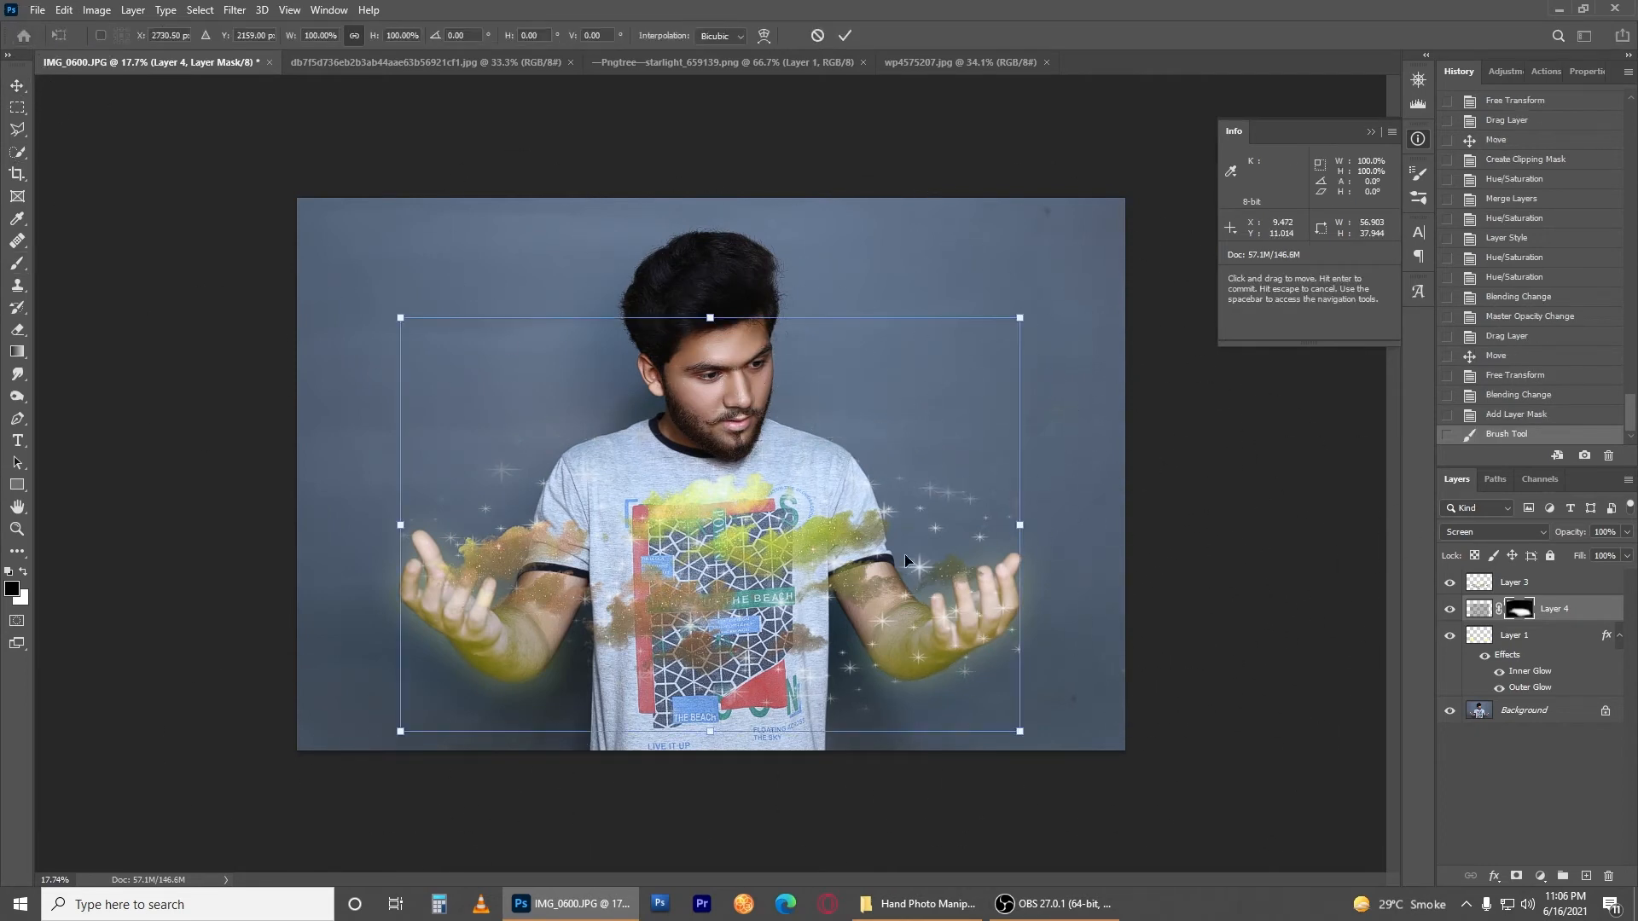
drag(905, 568, 906, 557)
drag(1021, 304, 1031, 297)
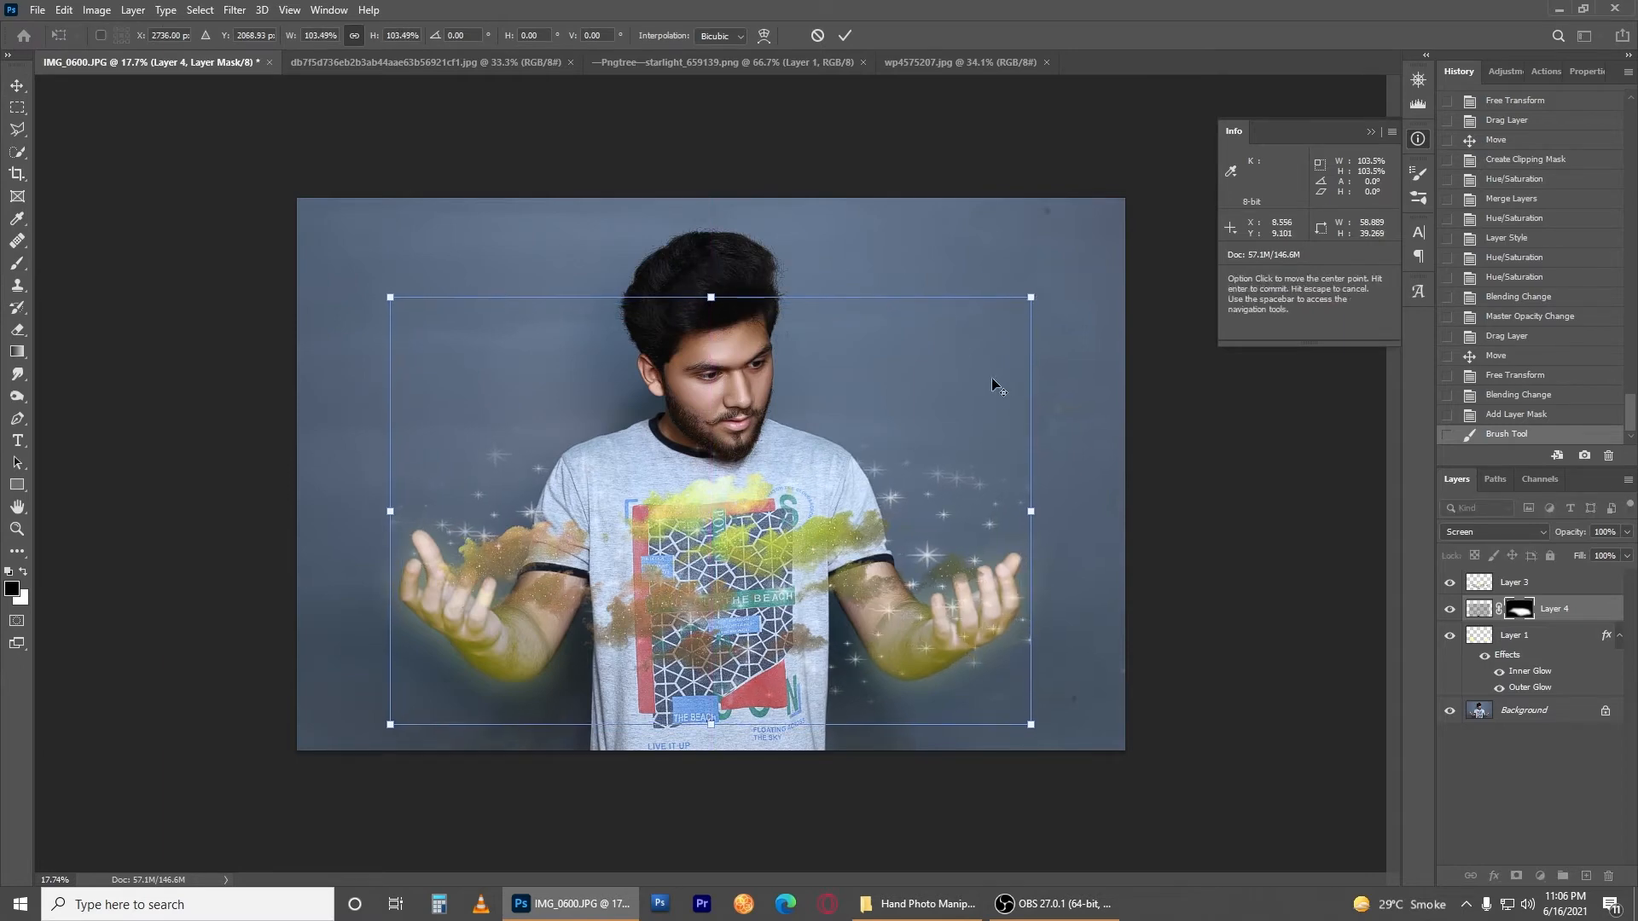
drag(991, 377, 990, 361)
key(Return)
scroll(1108, 571, up, 1)
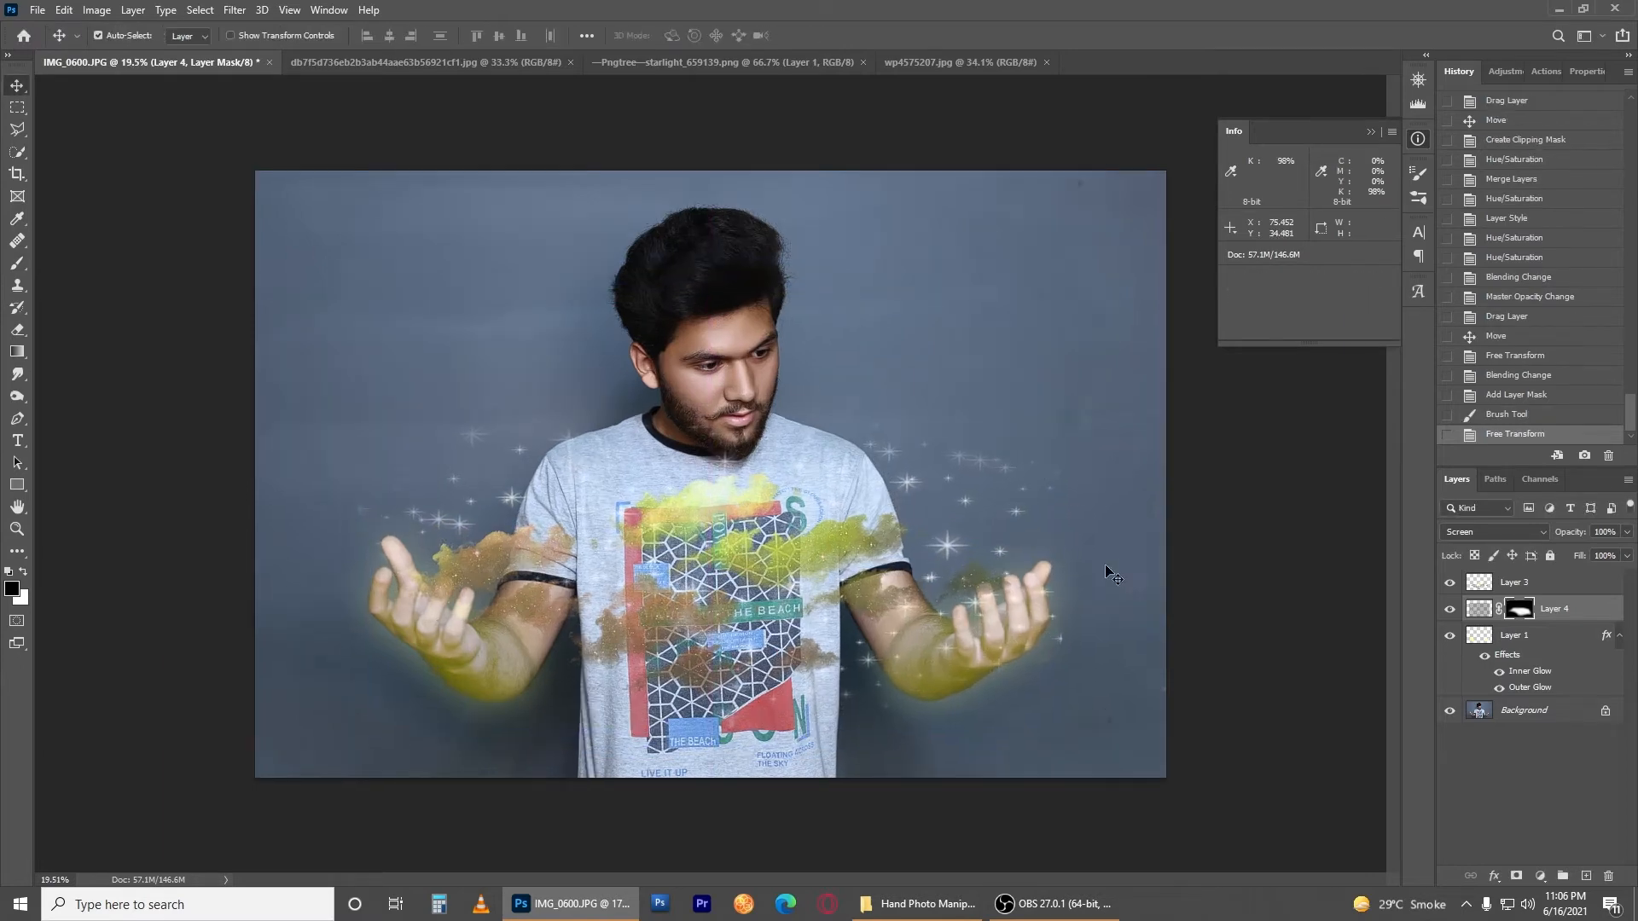
scroll(1100, 563, down, 3)
scroll(774, 365, up, 3)
scroll(773, 367, up, 3)
scroll(767, 424, down, 2)
scroll(1203, 580, down, 1)
Step: Set the yellow hand glow layer's blend mode to Screen and its opacity to 32%
click(1501, 635)
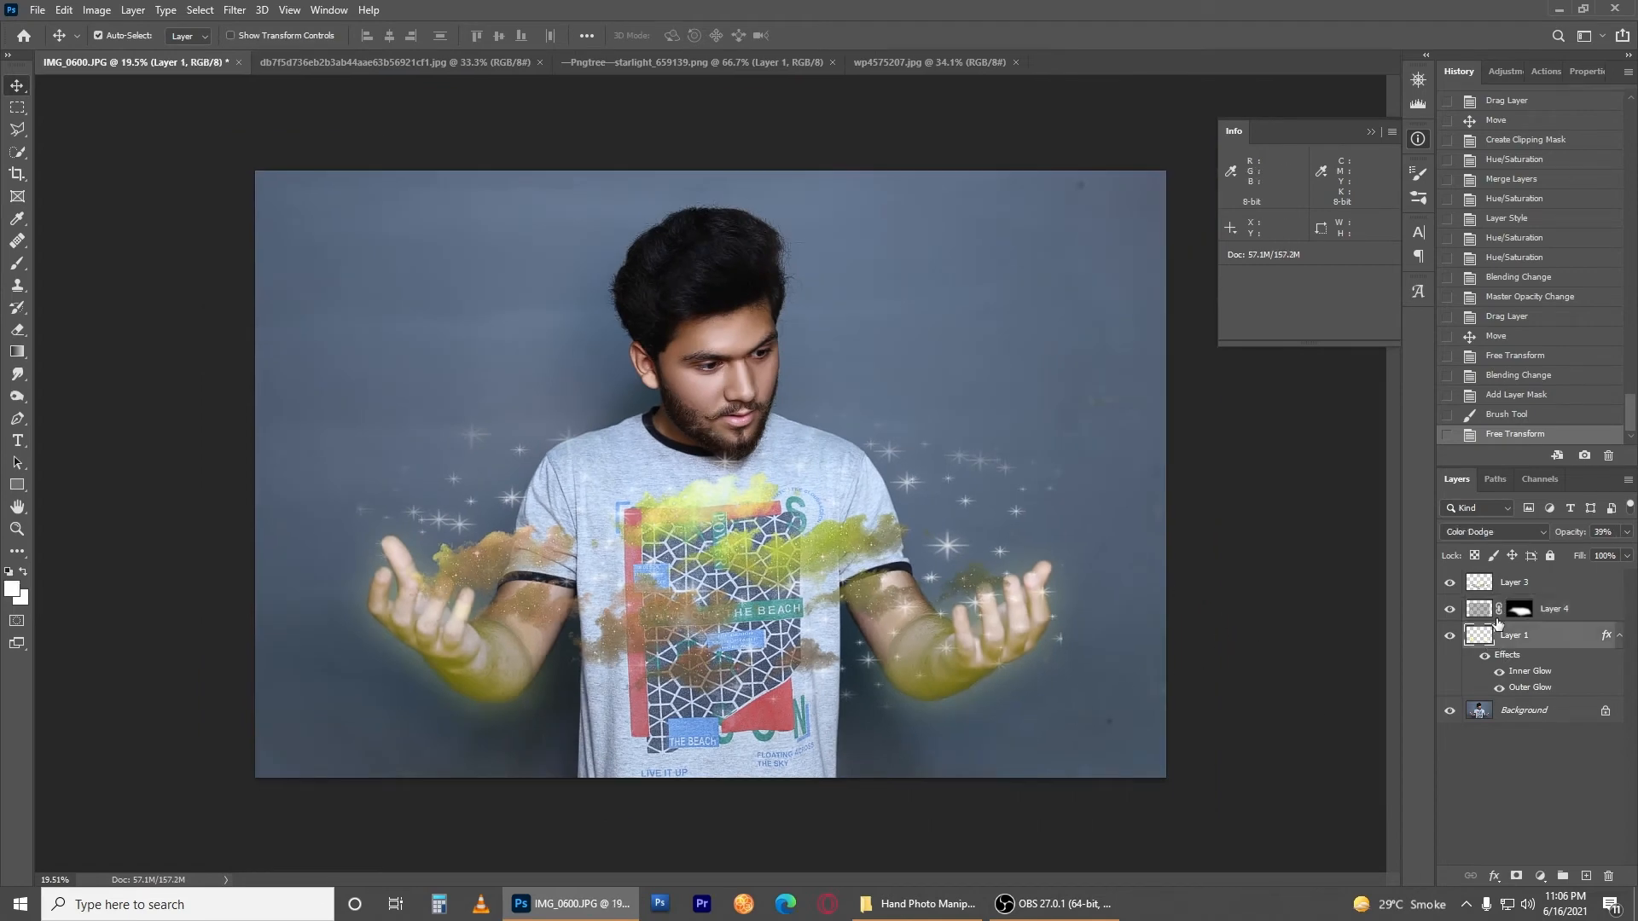
click(1494, 532)
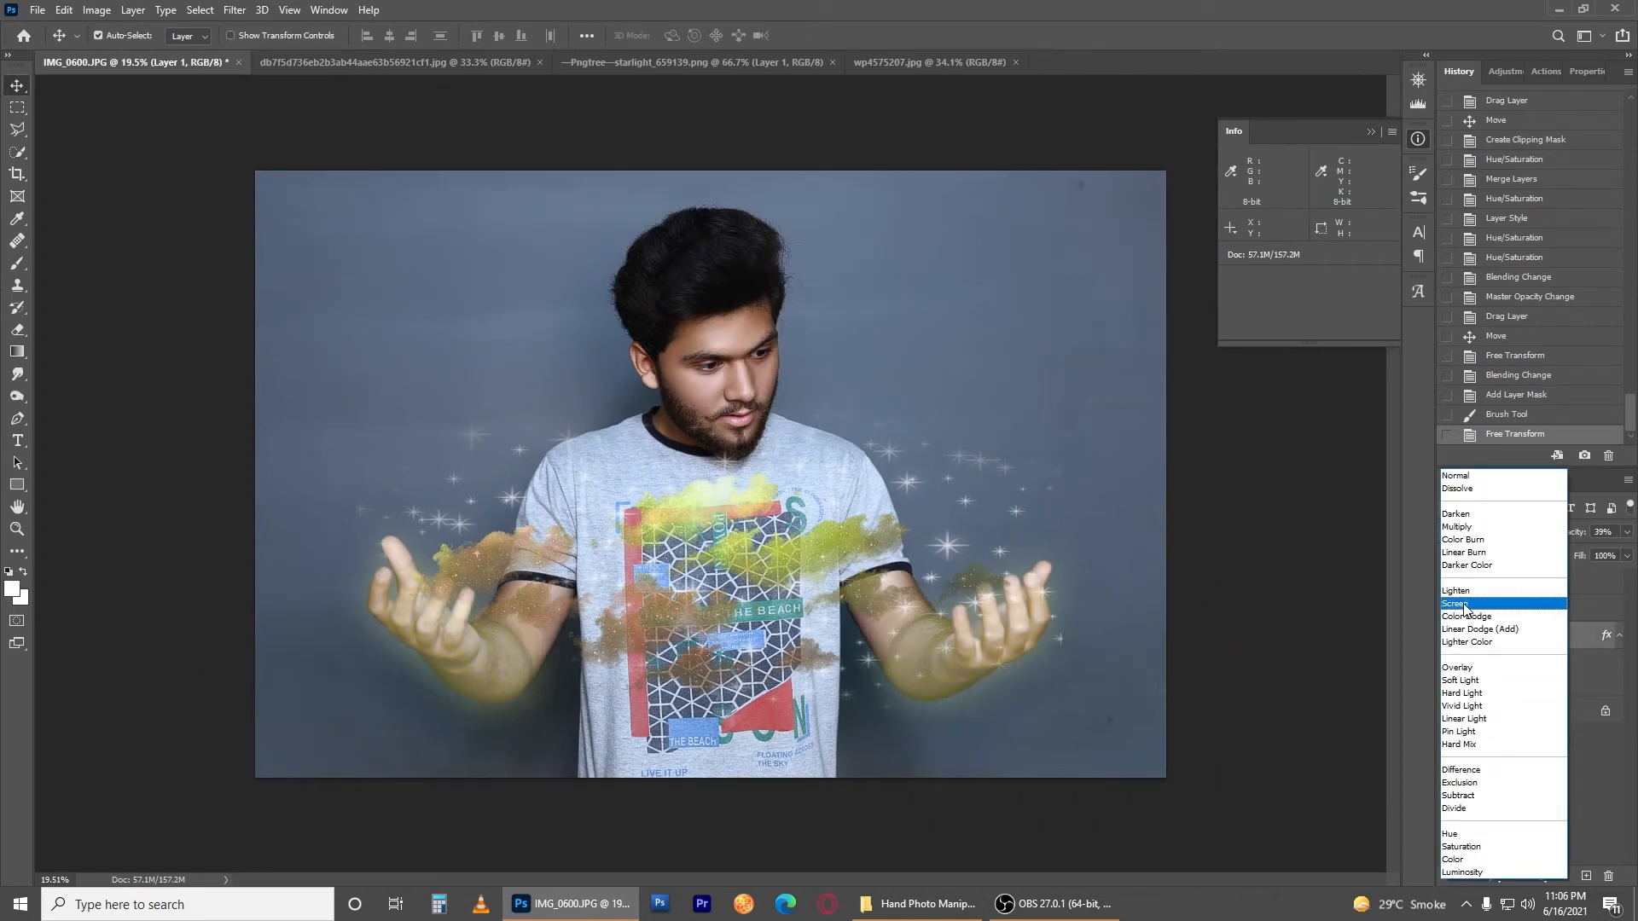
click(1465, 604)
drag(1572, 532, 1565, 535)
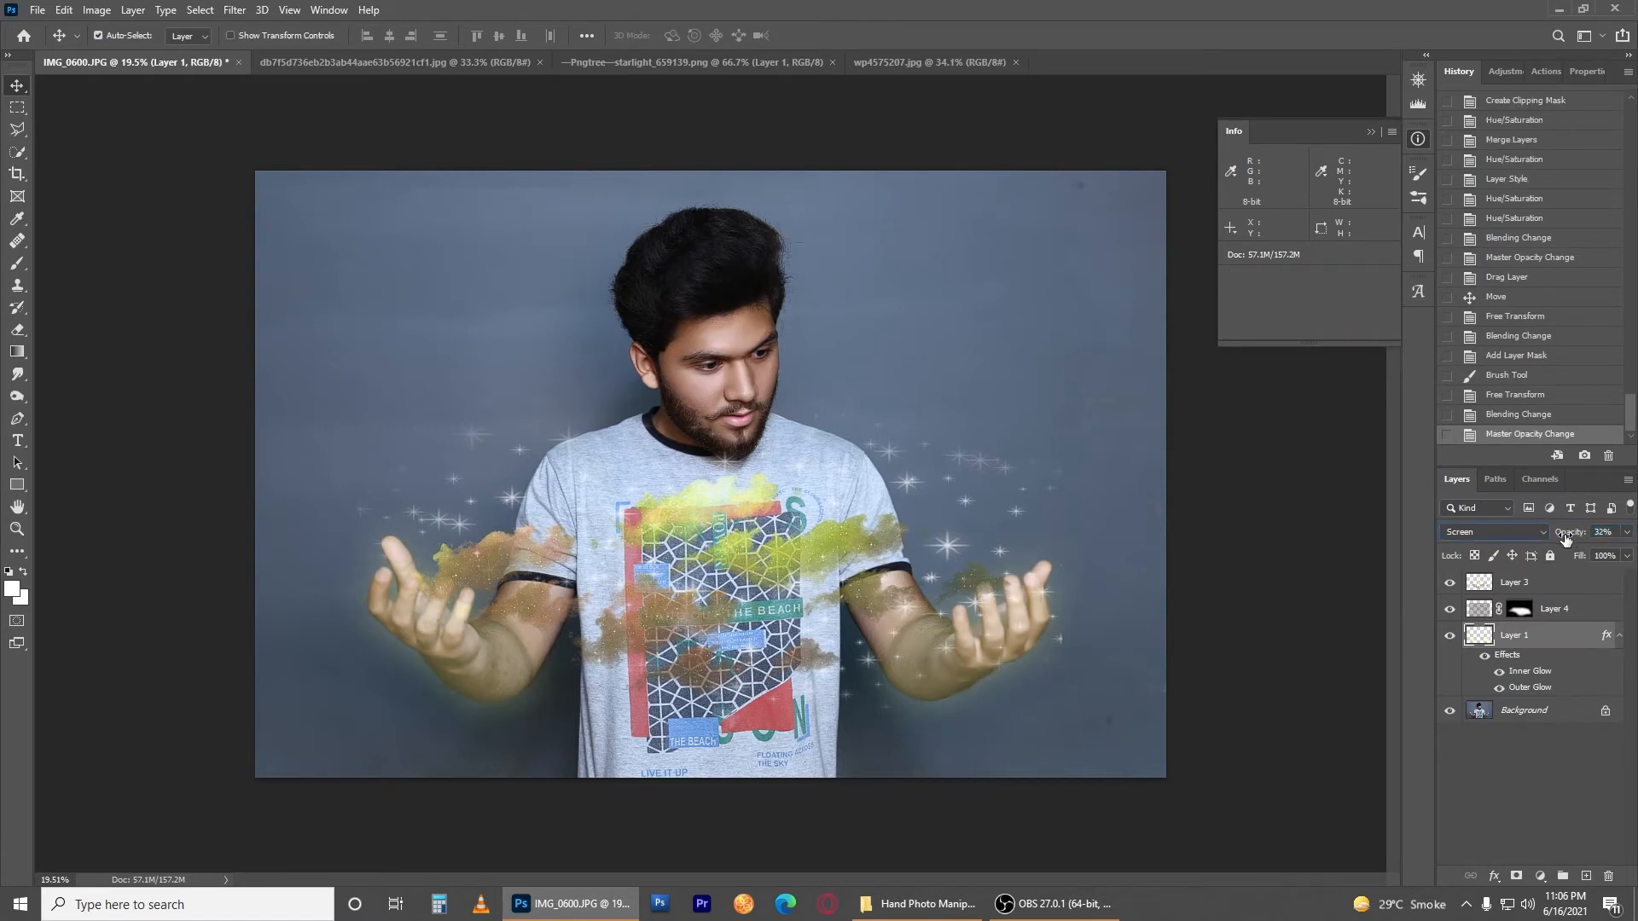
click(1469, 792)
scroll(780, 553, down, 1)
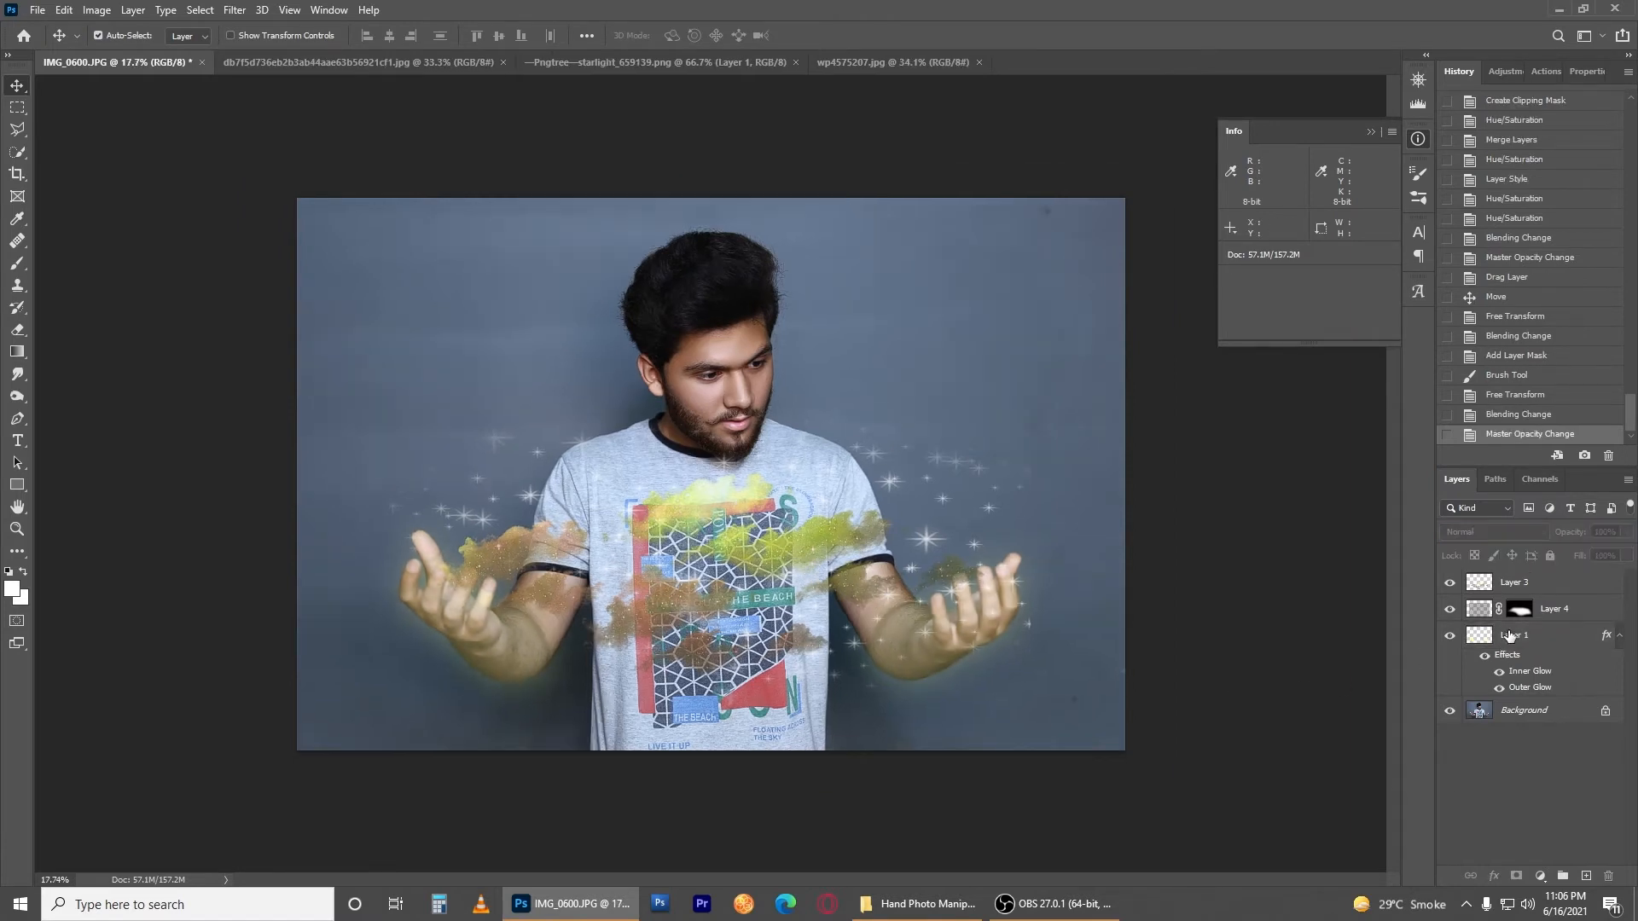
Step: Enlarge the cloud layer slightly so the clouds reach further across the space between the hands
click(1510, 583)
key(ctrl+t)
mouse_move(973, 467)
mouse_down()
mouse_move(1006, 437)
mouse_move(990, 473)
mouse_up()
key(Return)
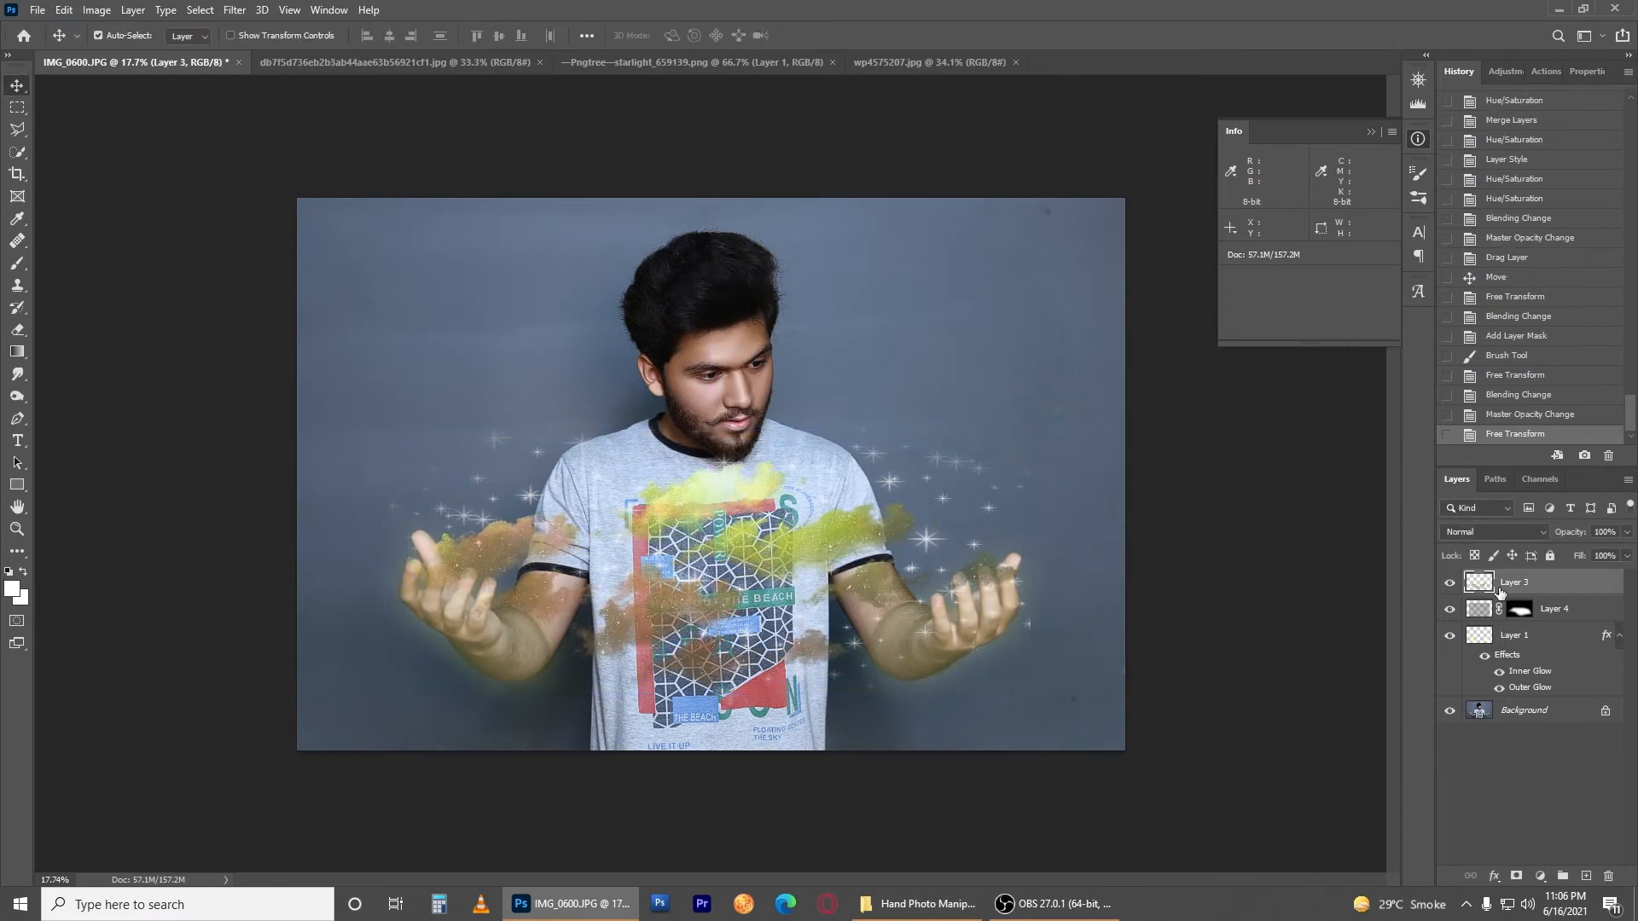
Step: Reorder the layers so the cloud layer sits beneath the hand glow layer, directly above the Background
drag(1505, 636, 1514, 697)
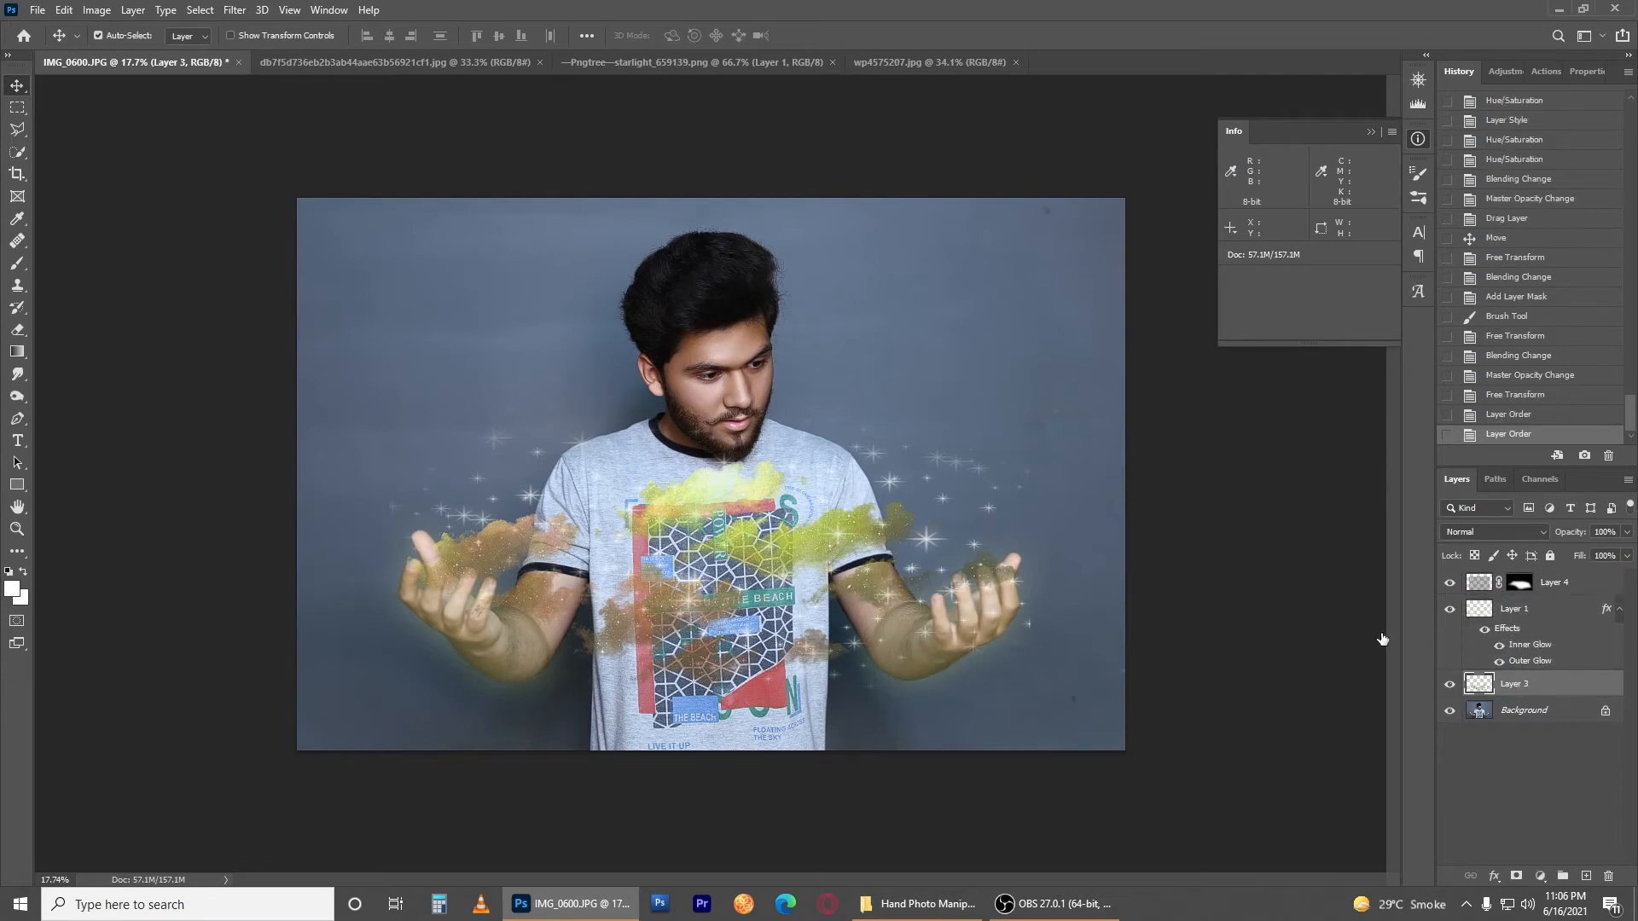
scroll(934, 678, down, 2)
scroll(967, 666, up, 4)
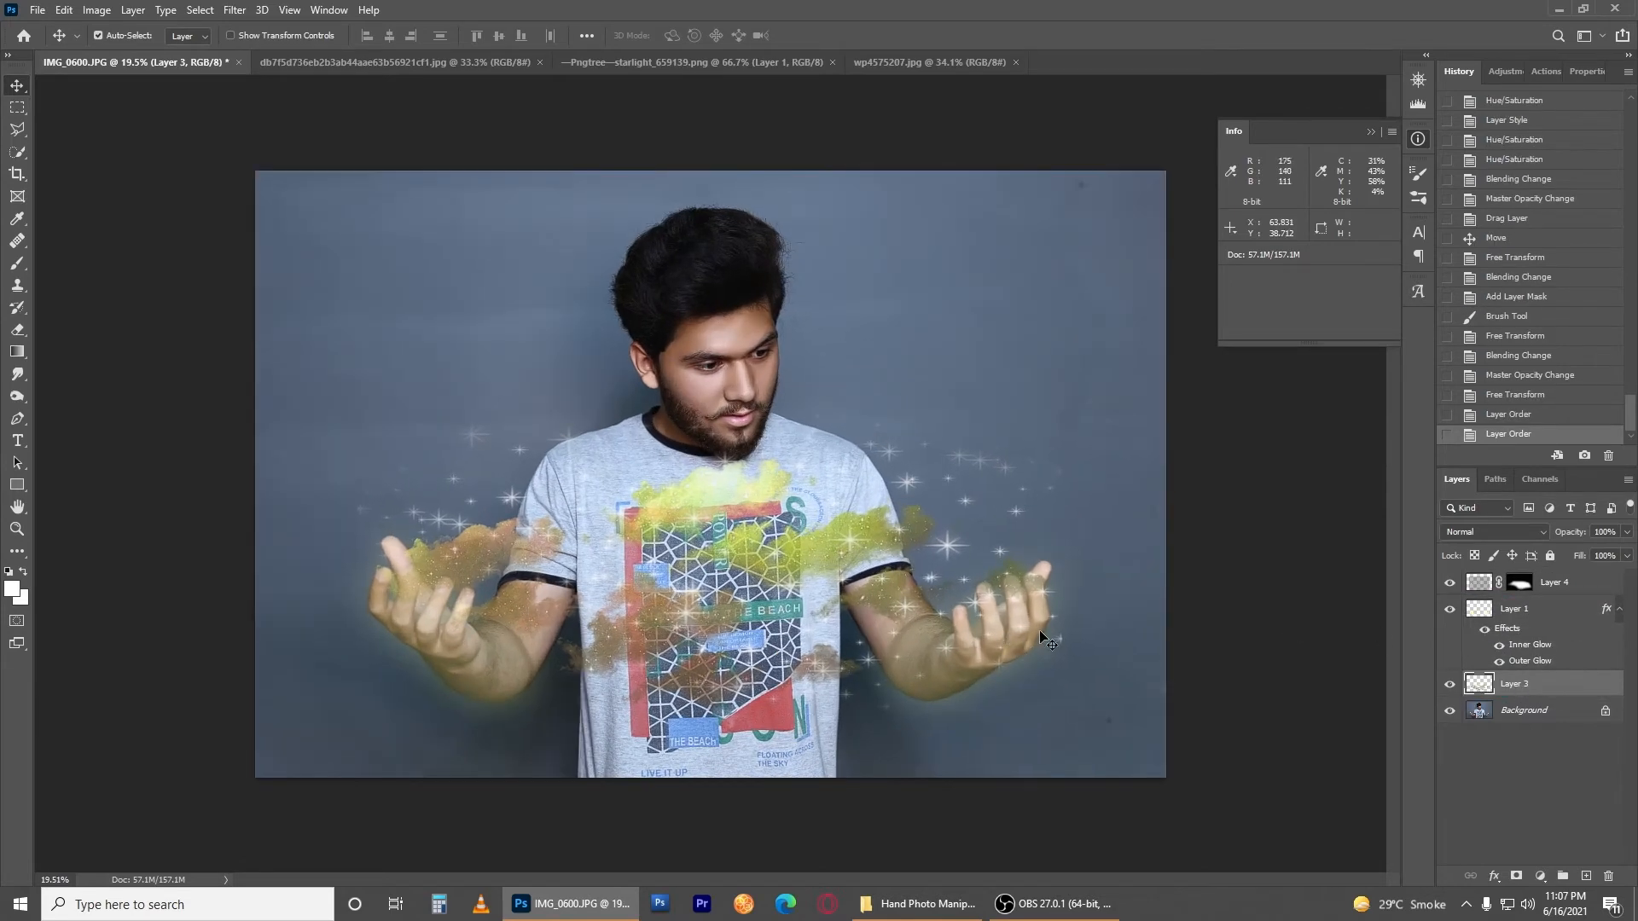
Step: Add a layer mask to the cloud layer and paint the clouds off the fingers of both hands, restoring any overpainted cloud
scroll(1007, 631, up, 2)
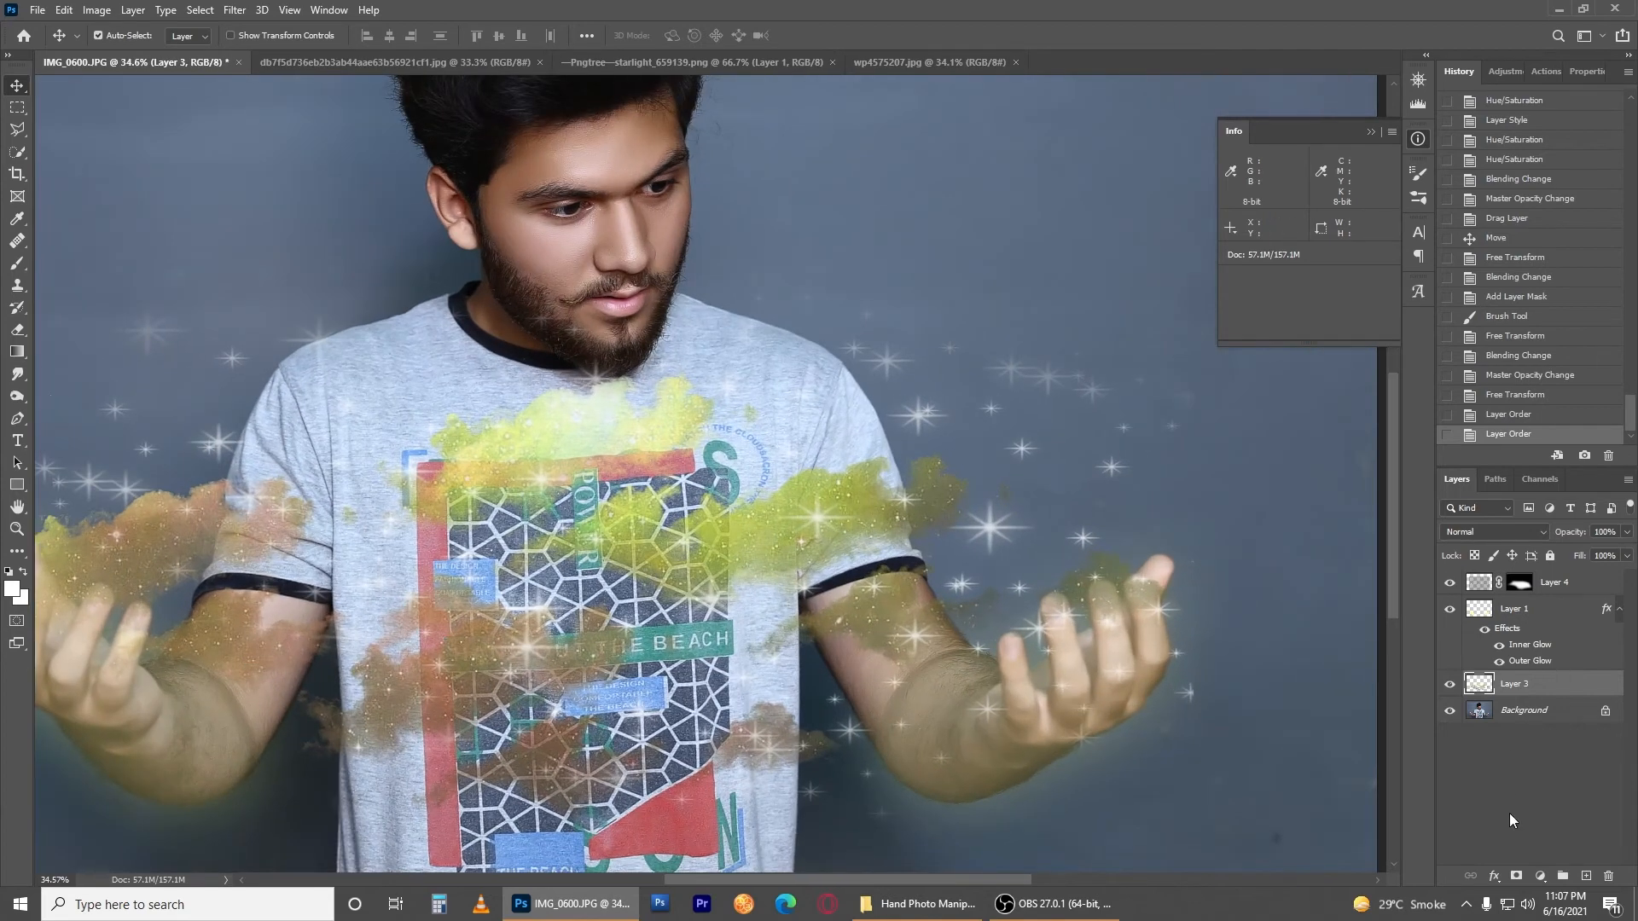
click(1518, 876)
key(b)
key(x)
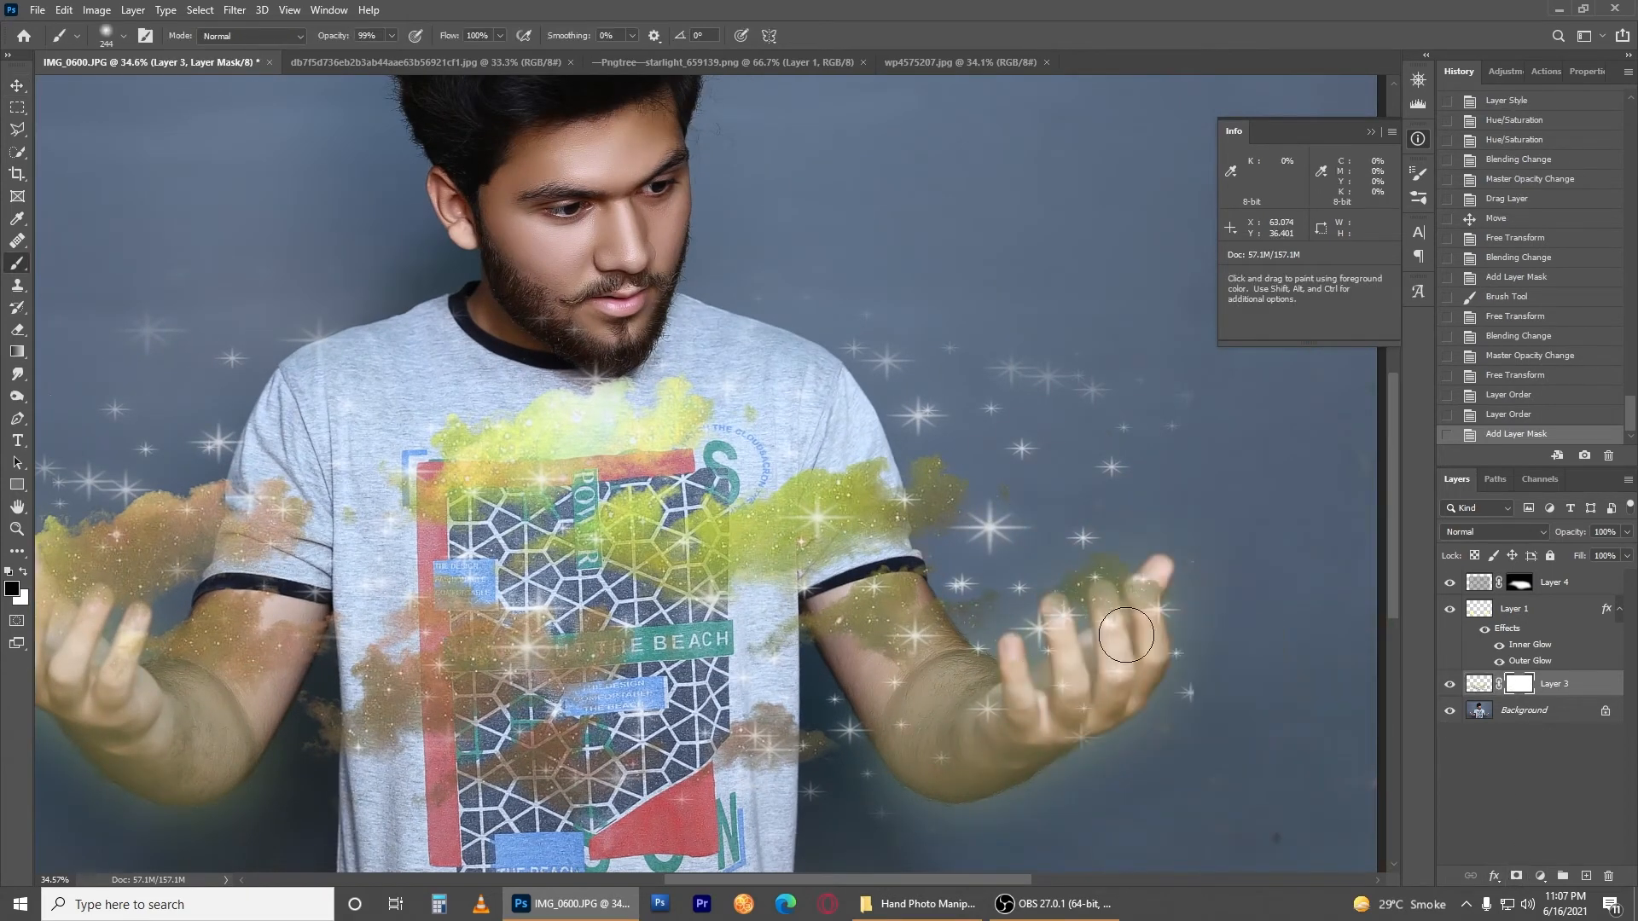
mouse_move(1114, 635)
mouse_down()
mouse_move(1153, 612)
mouse_move(1145, 646)
mouse_up()
mouse_move(597, 657)
mouse_down()
mouse_move(829, 581)
mouse_move(1012, 562)
mouse_up()
mouse_move(436, 573)
mouse_down()
mouse_move(434, 521)
mouse_move(409, 509)
mouse_move(482, 552)
mouse_up()
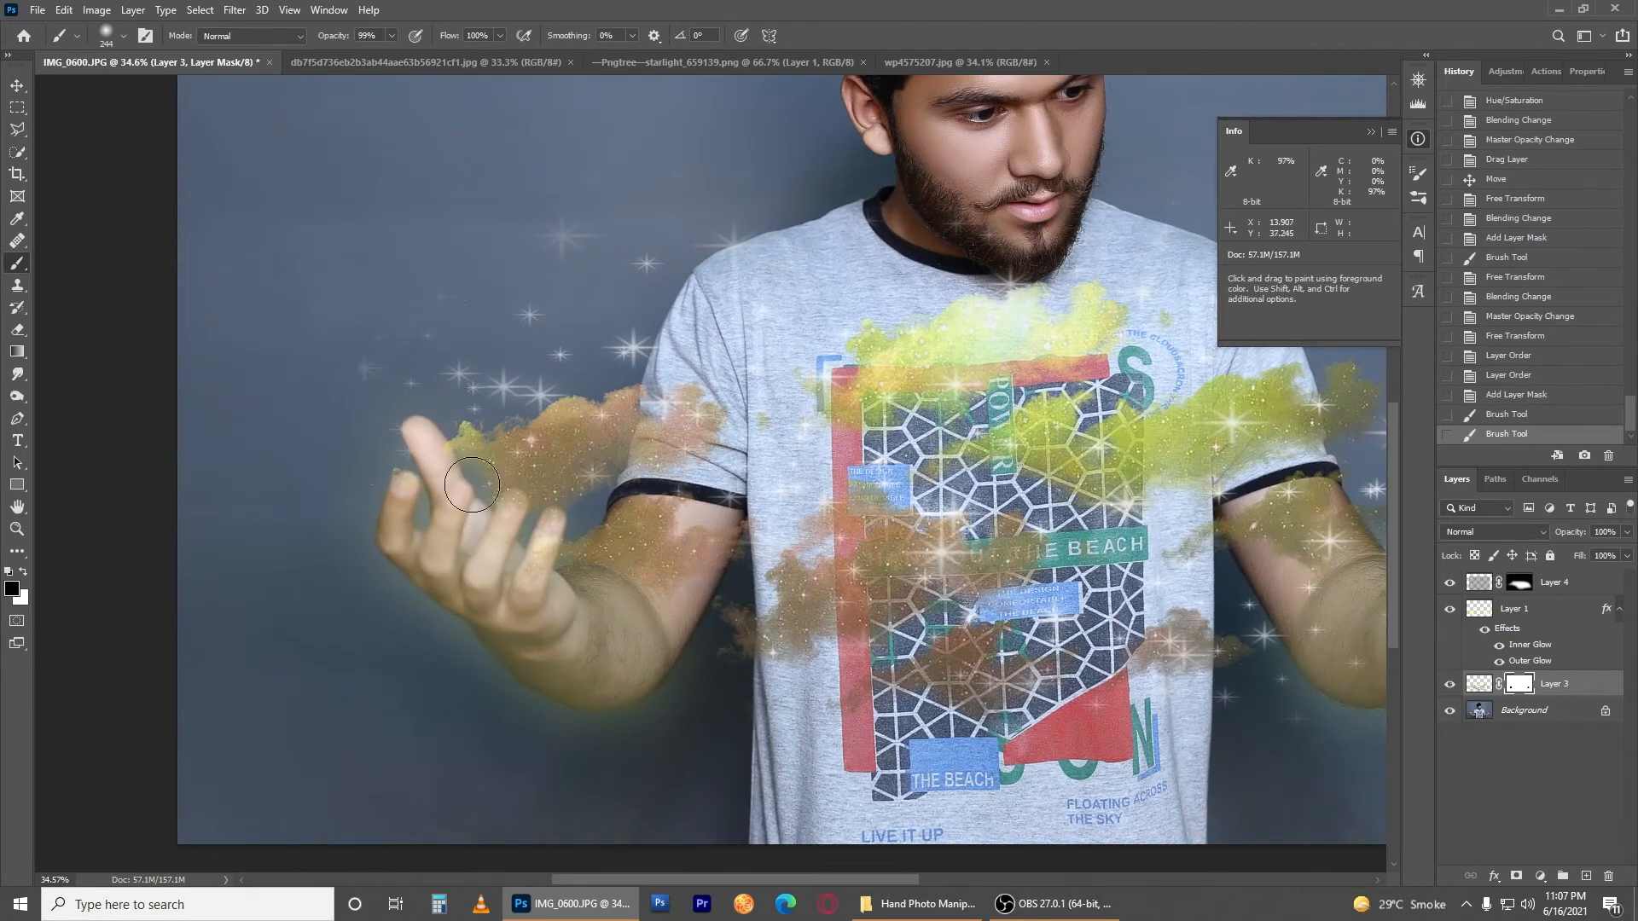
key(x)
mouse_move(496, 478)
mouse_down()
mouse_move(486, 444)
mouse_move(529, 465)
mouse_up()
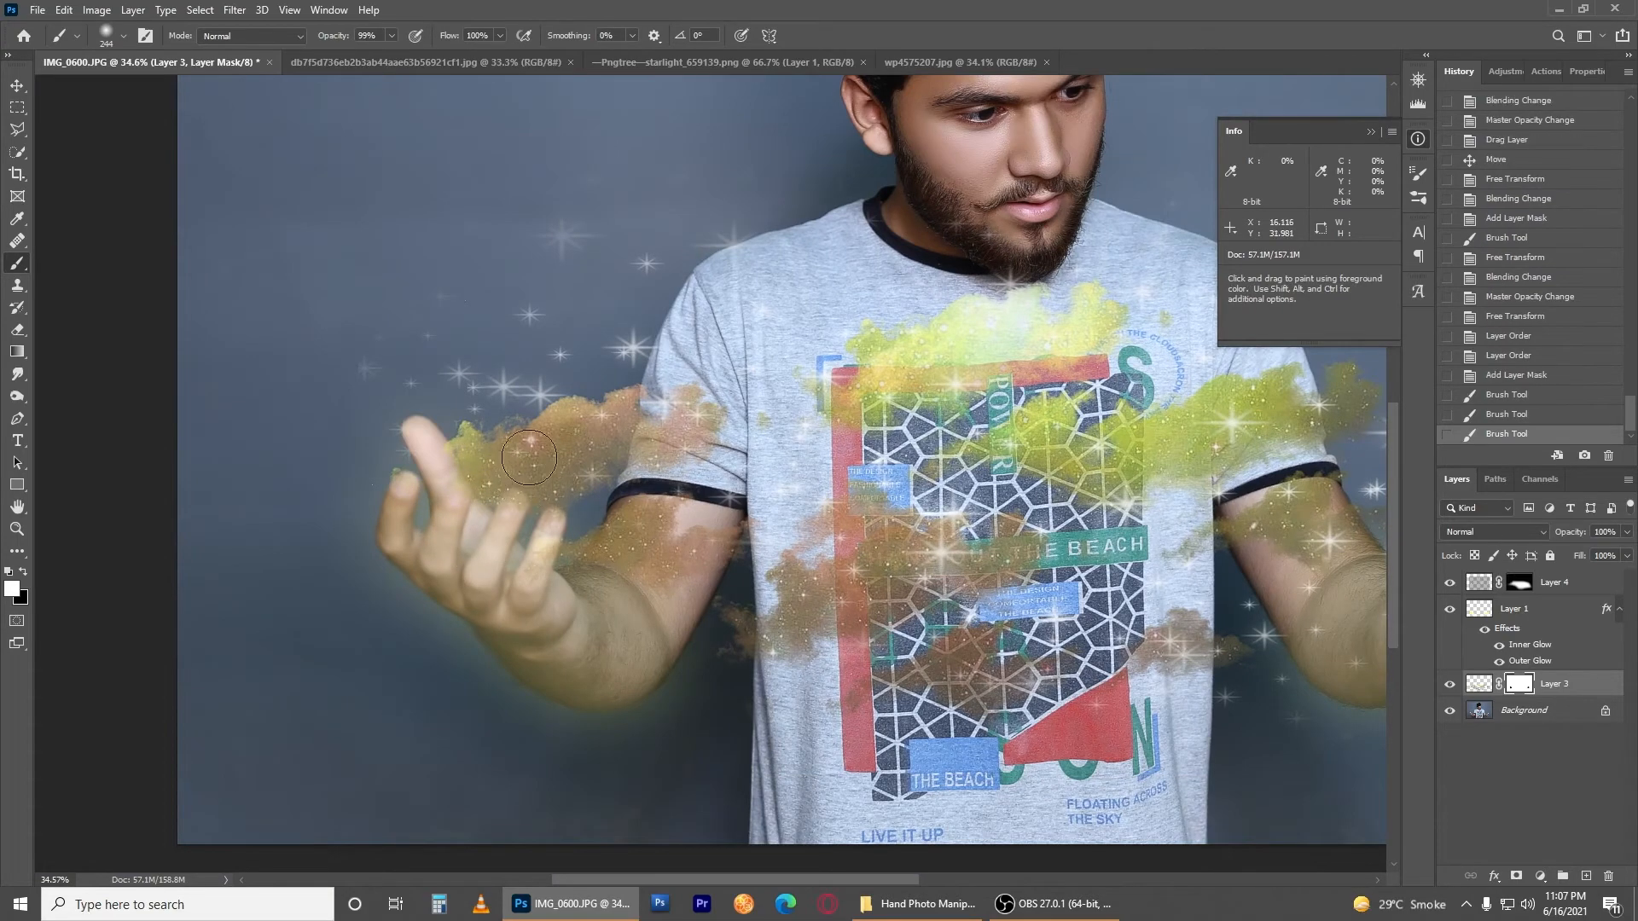
scroll(701, 556, down, 3)
scroll(701, 556, down, 1)
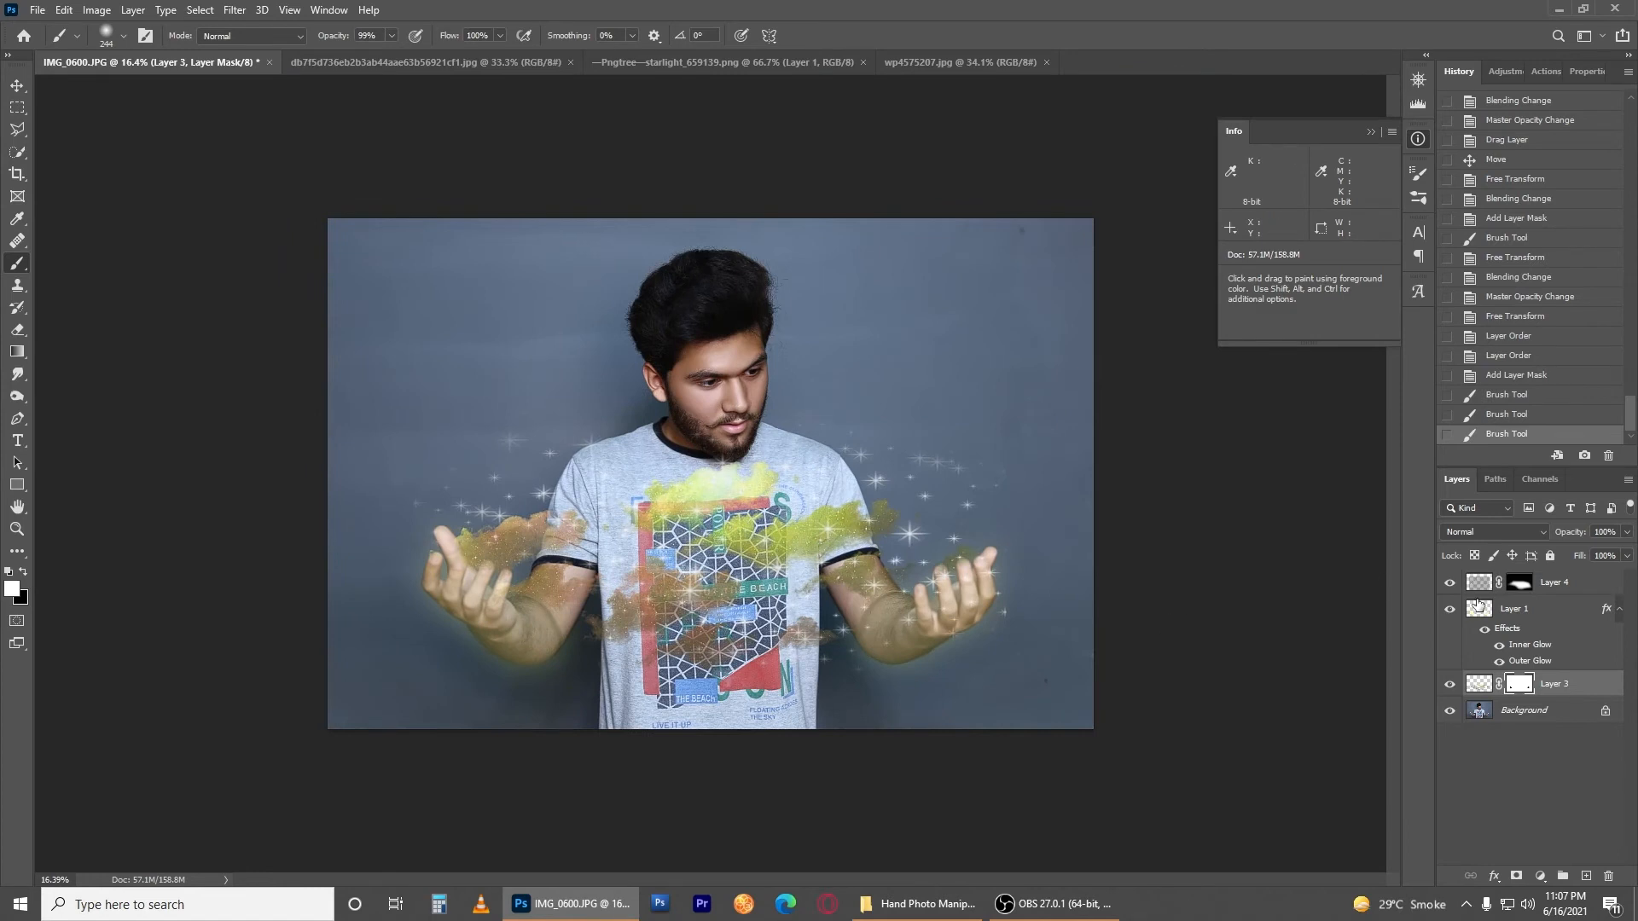
Step: Nudge the cloud layer slightly with Free Transform and lower its opacity to about 73%
click(1481, 611)
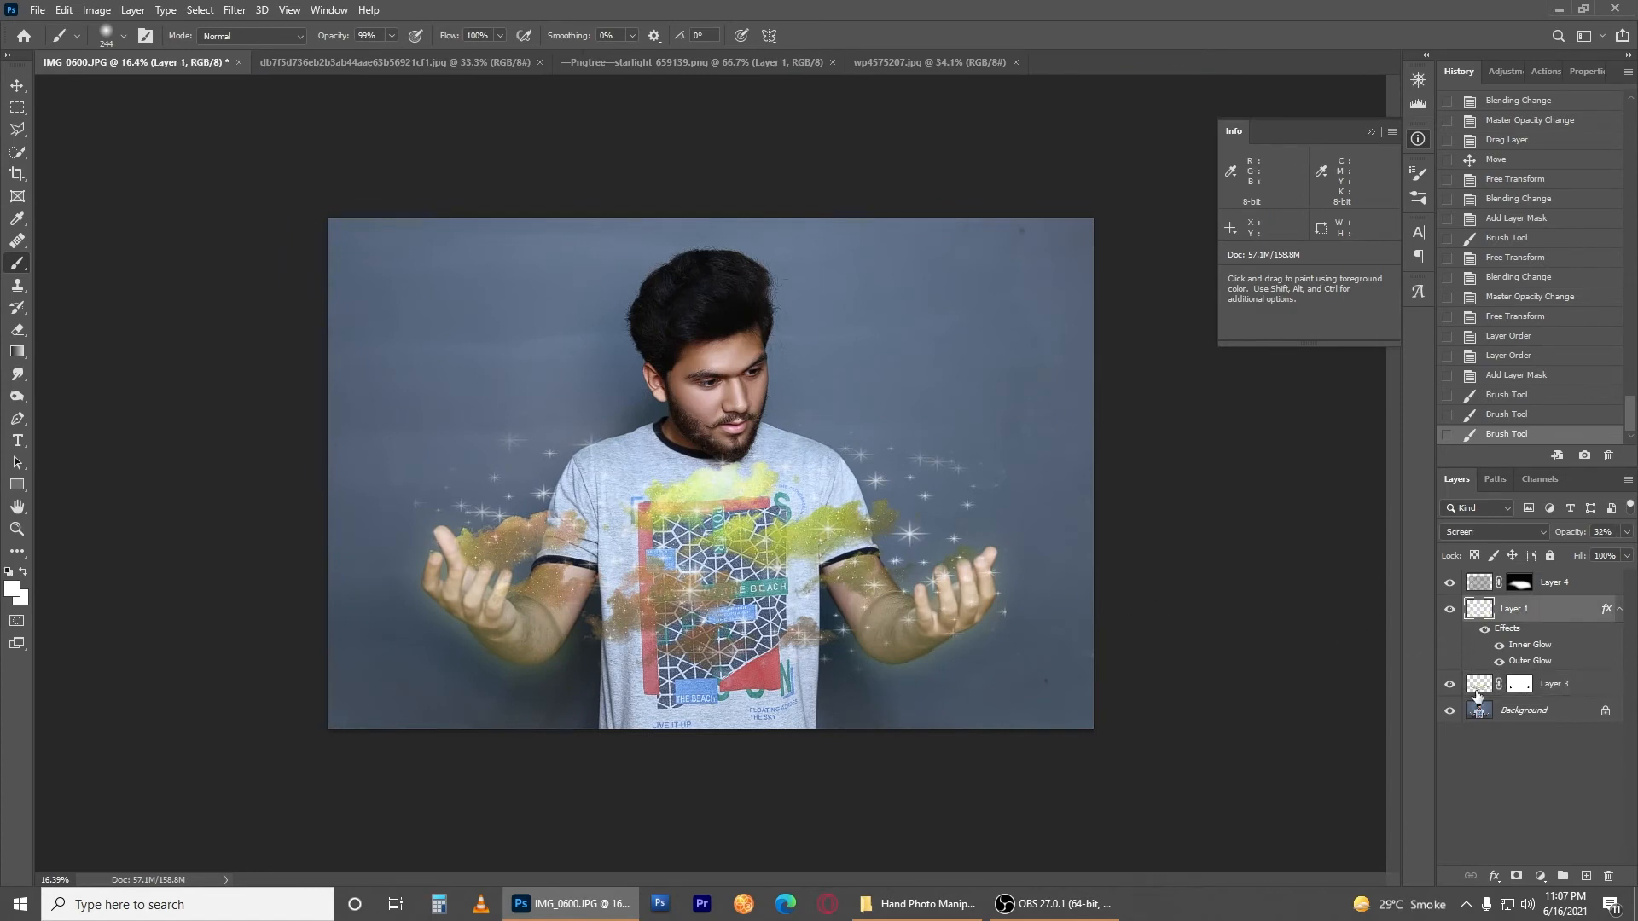
click(1479, 694)
key(ctrl+t)
drag(748, 521, 747, 514)
key(Return)
key(b)
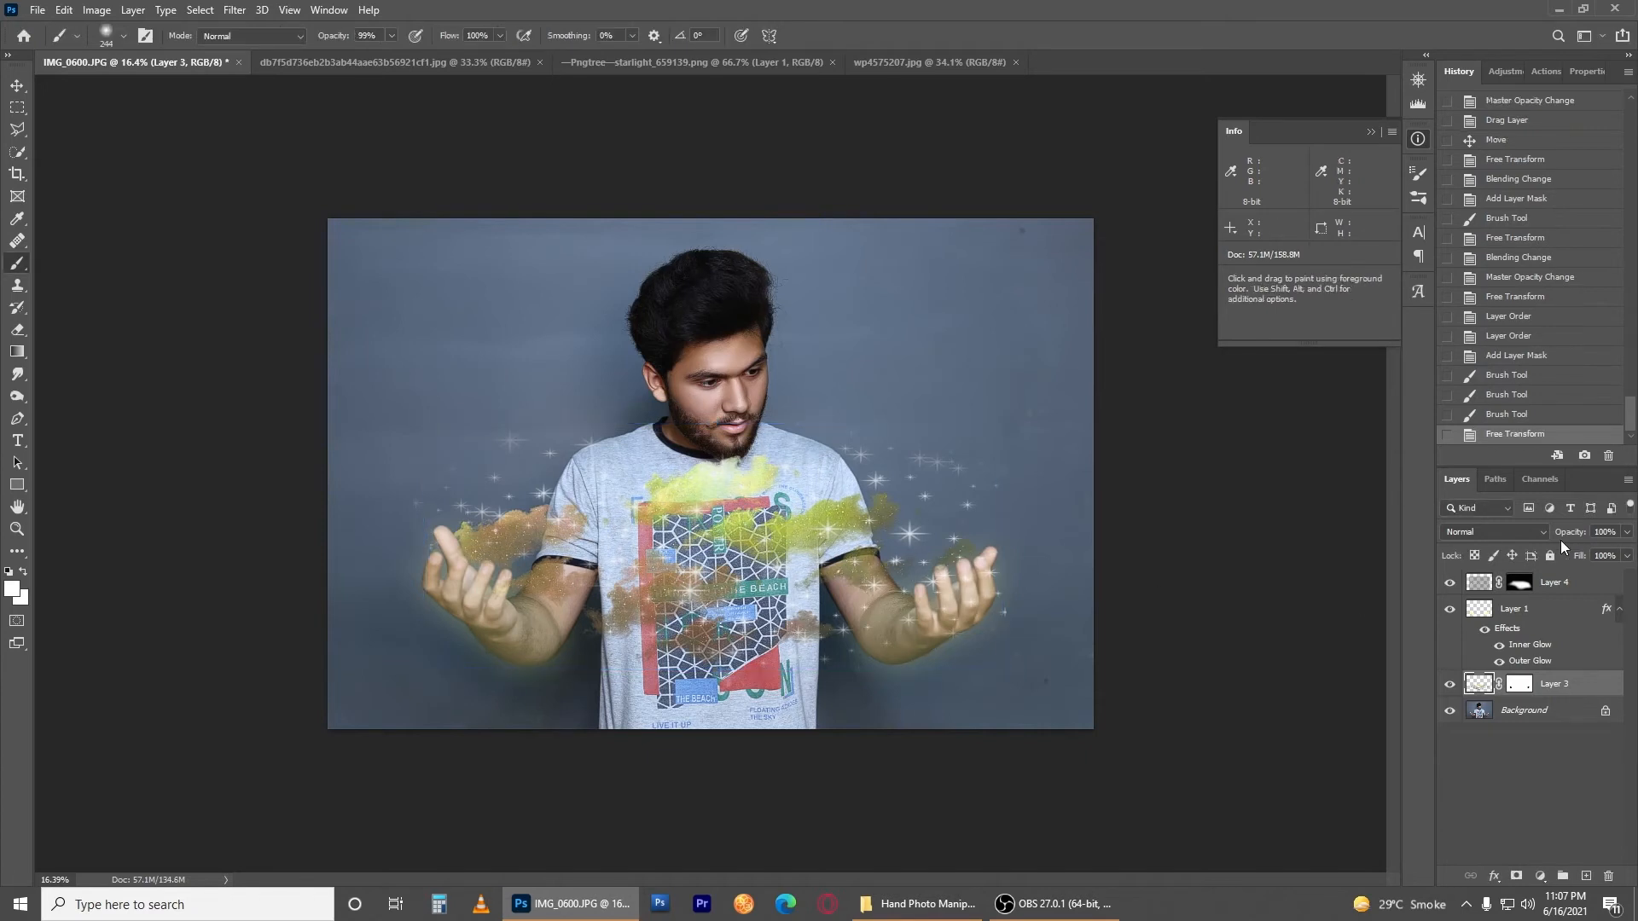
drag(1559, 540, 1564, 535)
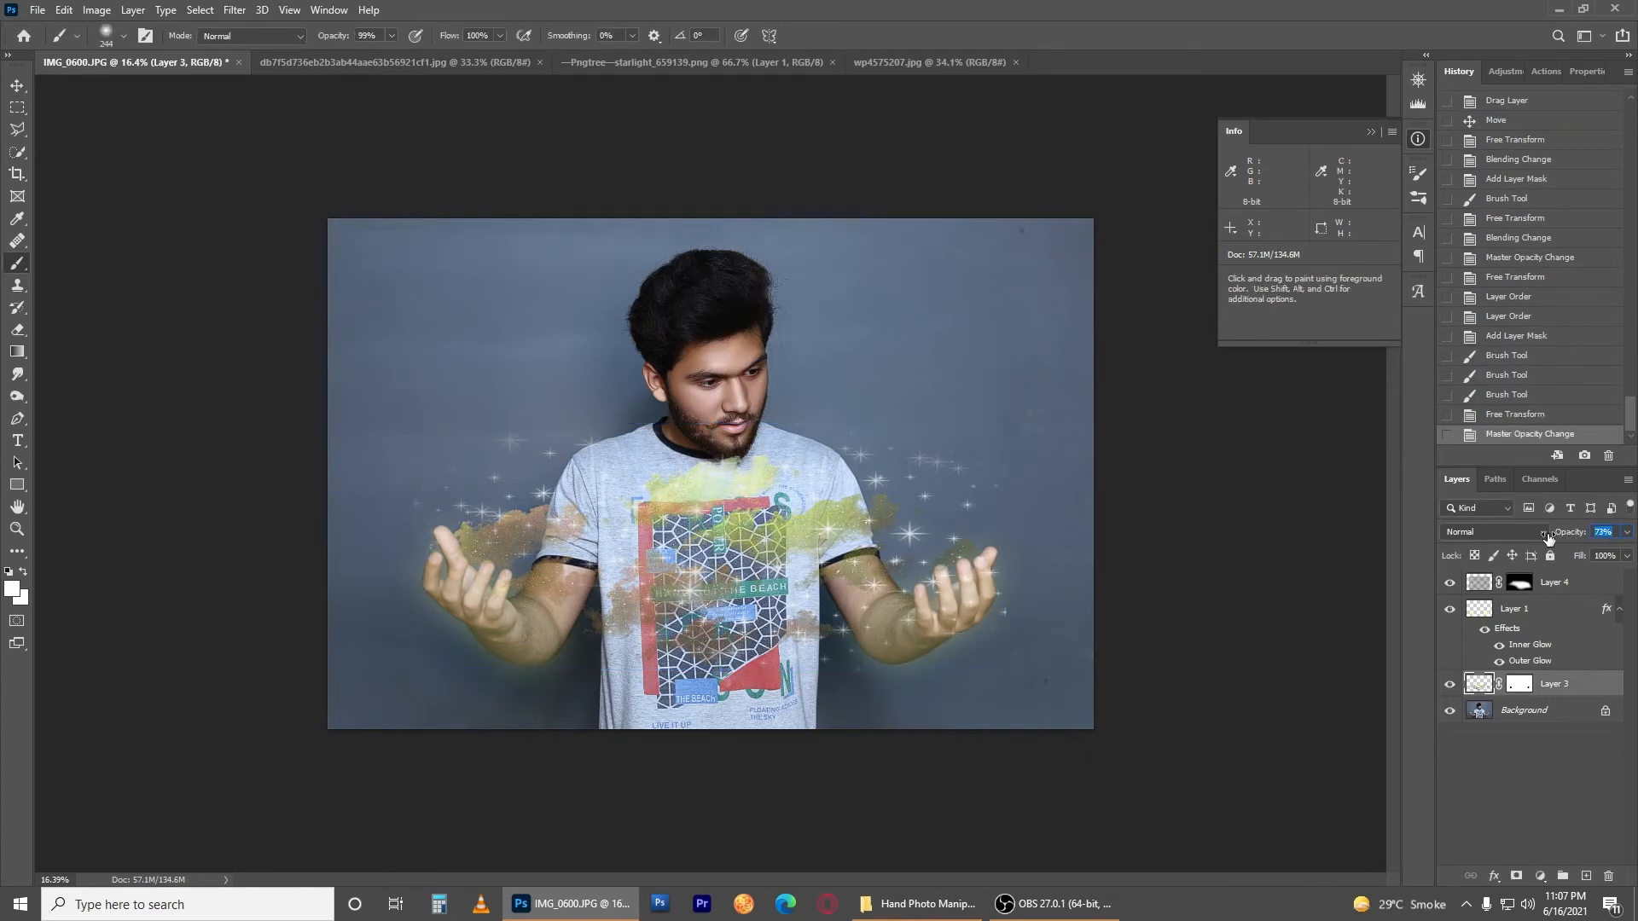
click(1528, 779)
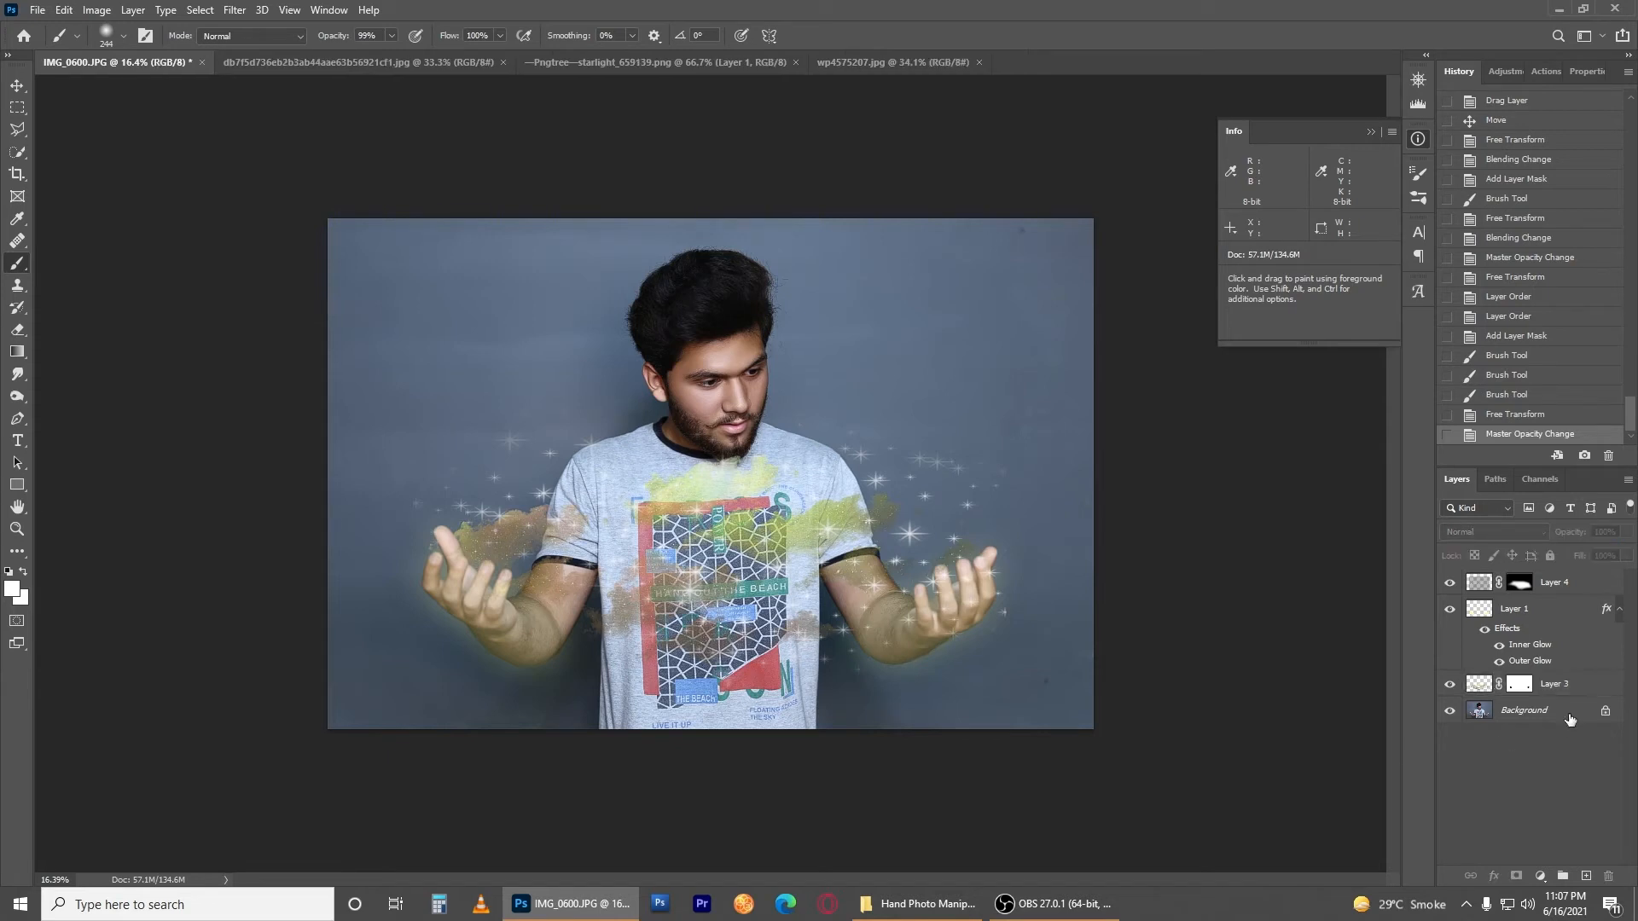
Step: Hide the starlight, hand glow and cloud layers and duplicate the Background layer
click(1557, 713)
click(1450, 584)
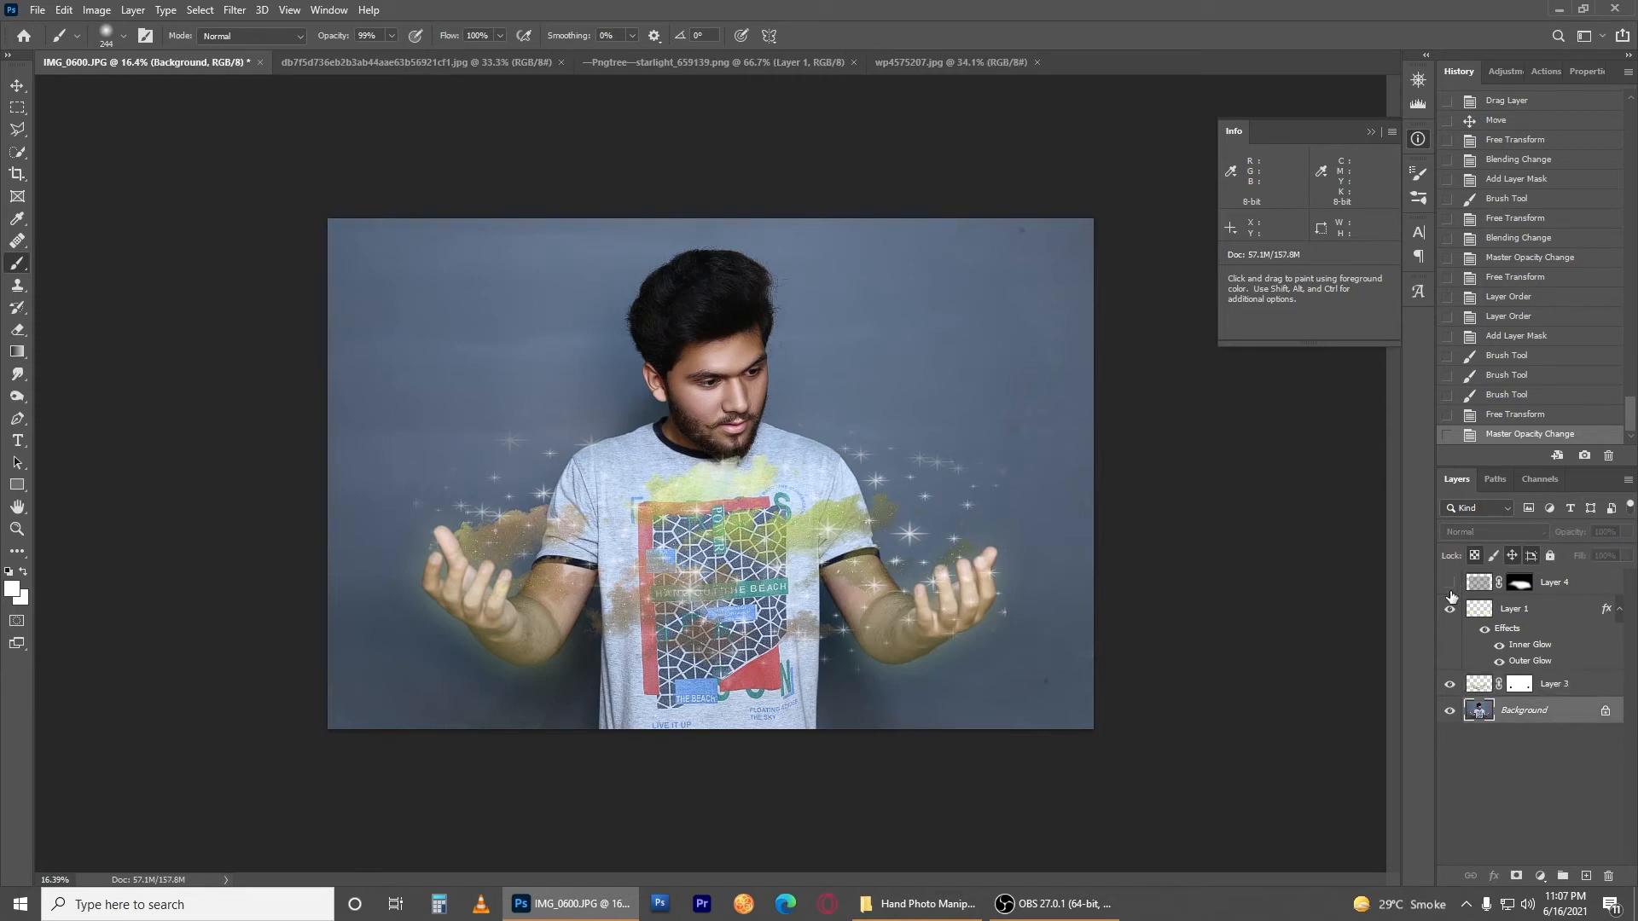
click(1449, 685)
key(ctrl+j)
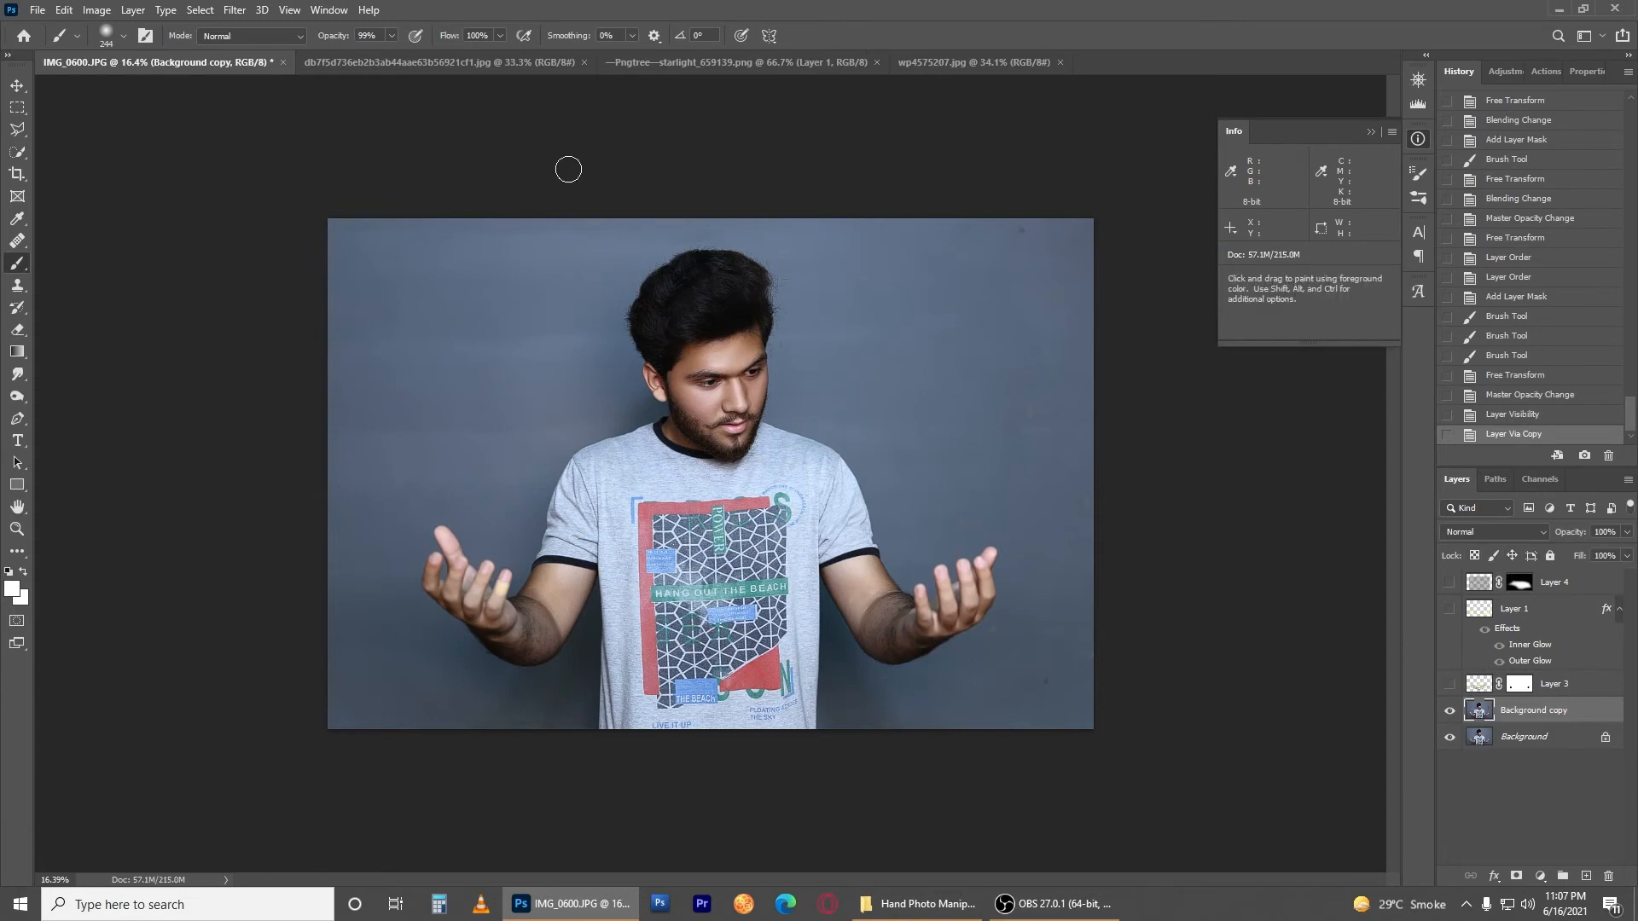
Step: Select the man as the subject, feather the selection by 2 pixels and copy him to a new layer
key(w)
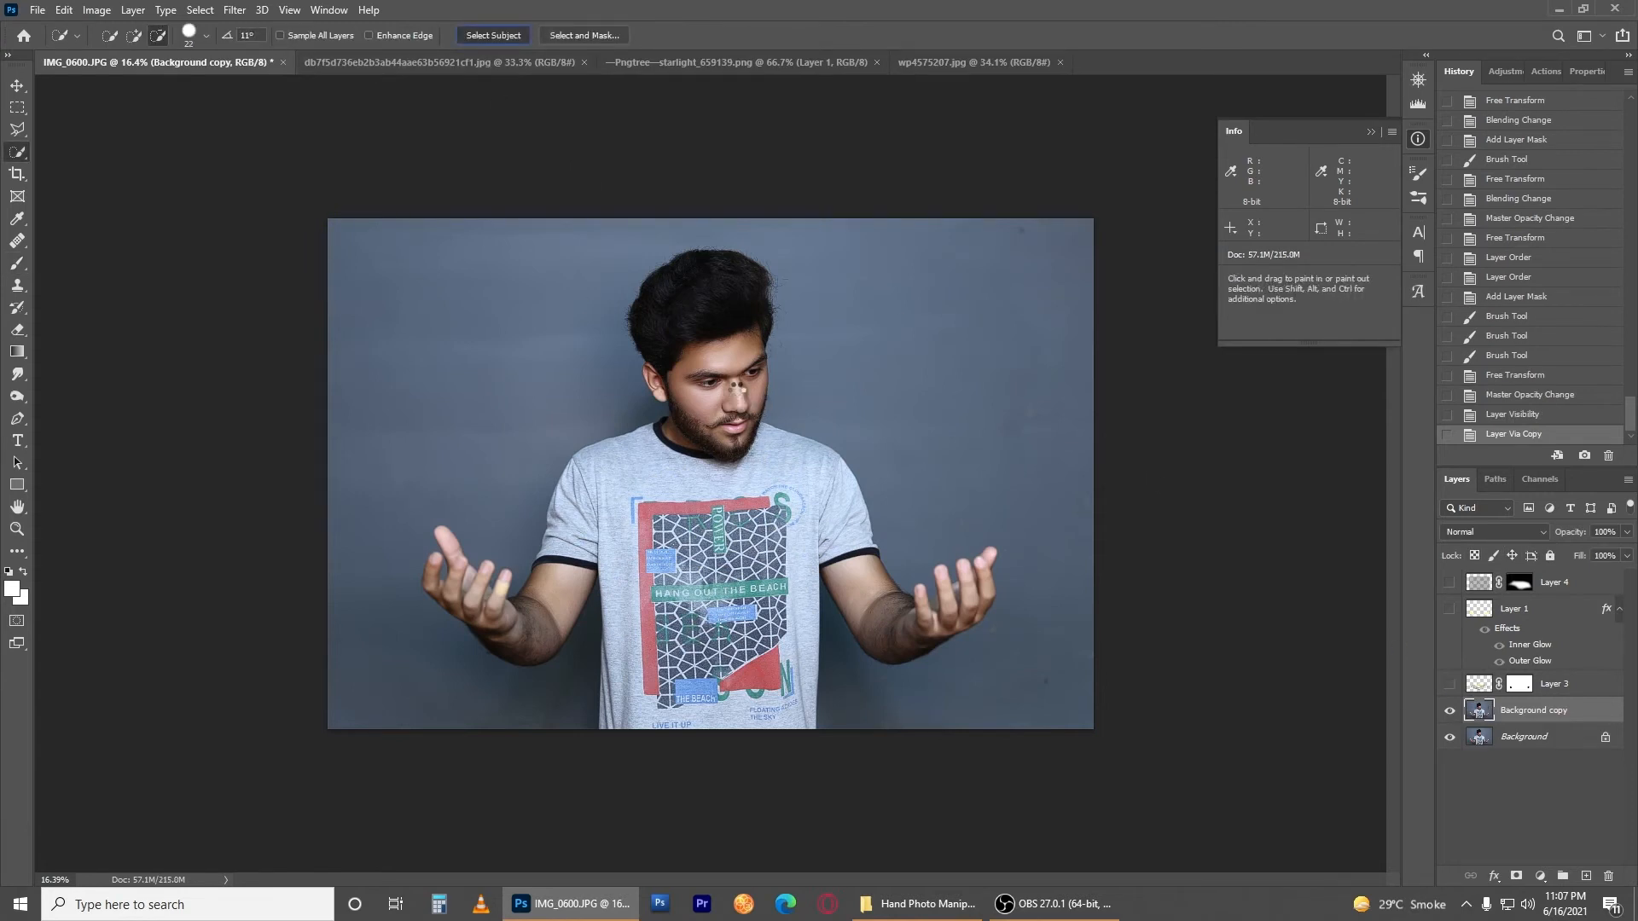
right_click(732, 391)
click(785, 439)
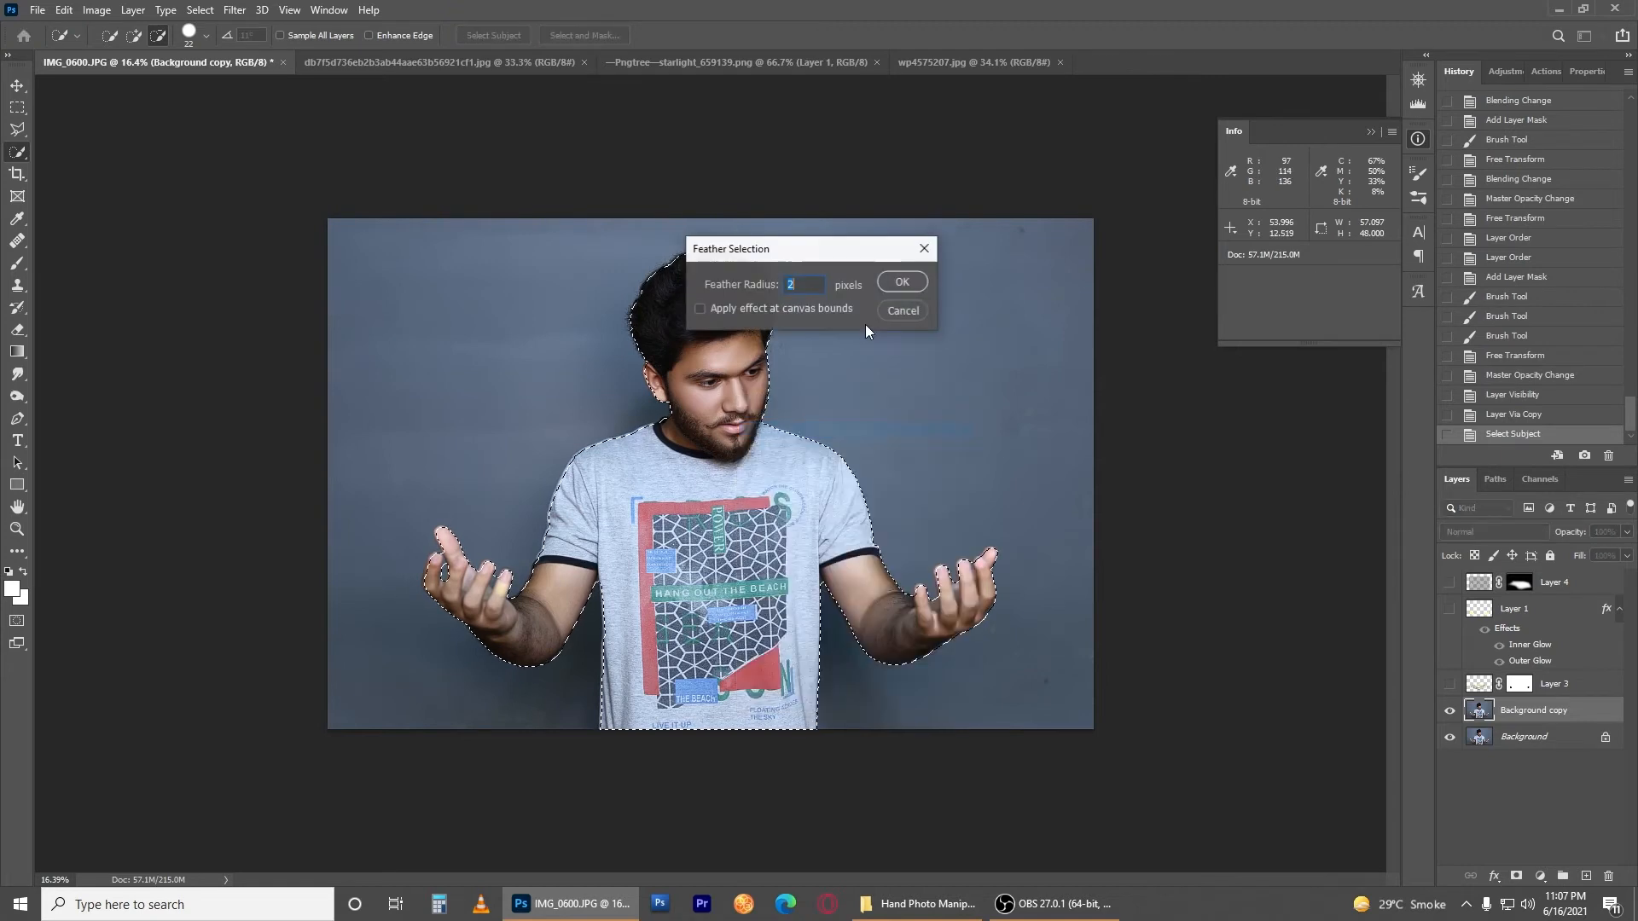
click(902, 282)
key(ctrl+j)
Step: Desaturate the Background copy layer and adjust its Levels with input black at 5 and input white at 233
click(1530, 745)
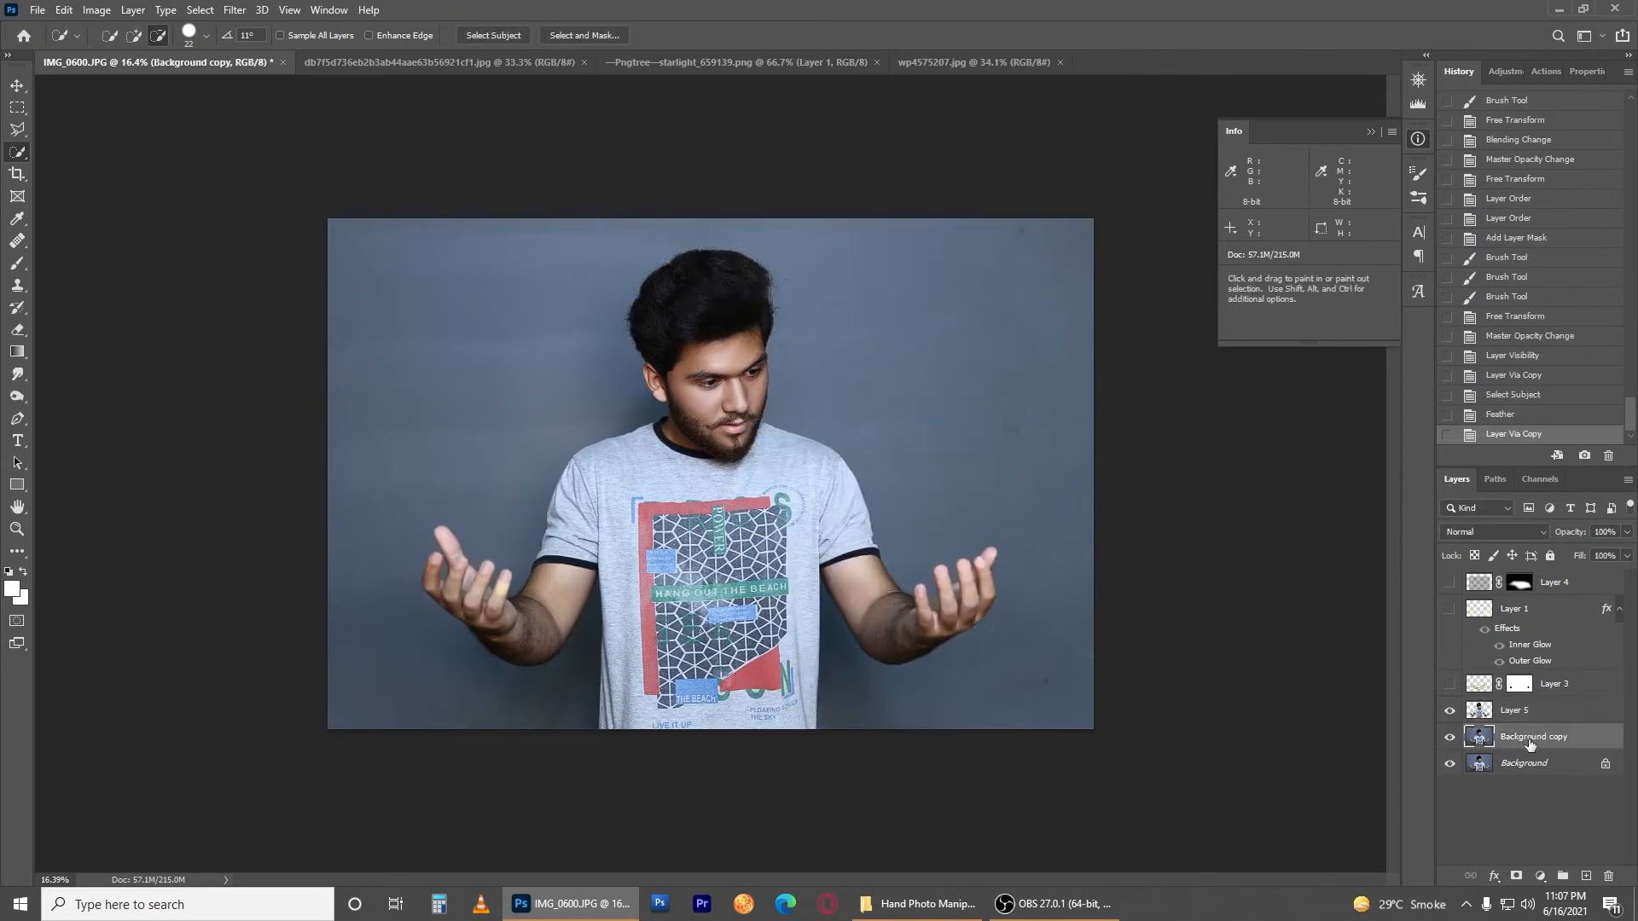
key(shift+ctrl+u)
key(ctrl+l)
drag(1130, 511, 1114, 512)
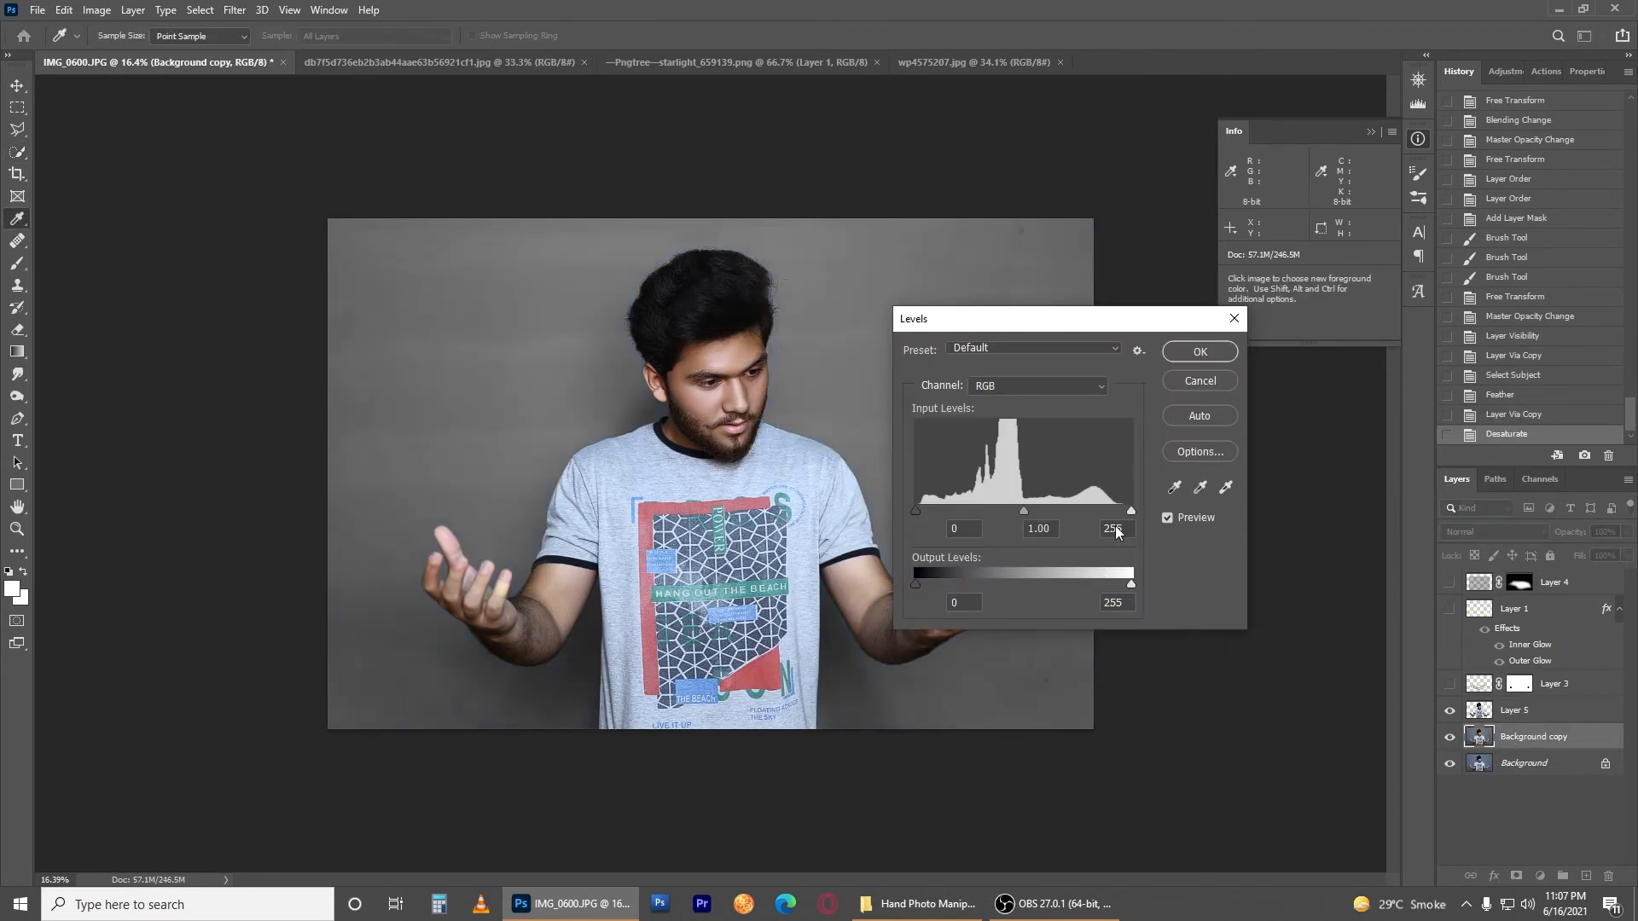
drag(915, 511, 921, 512)
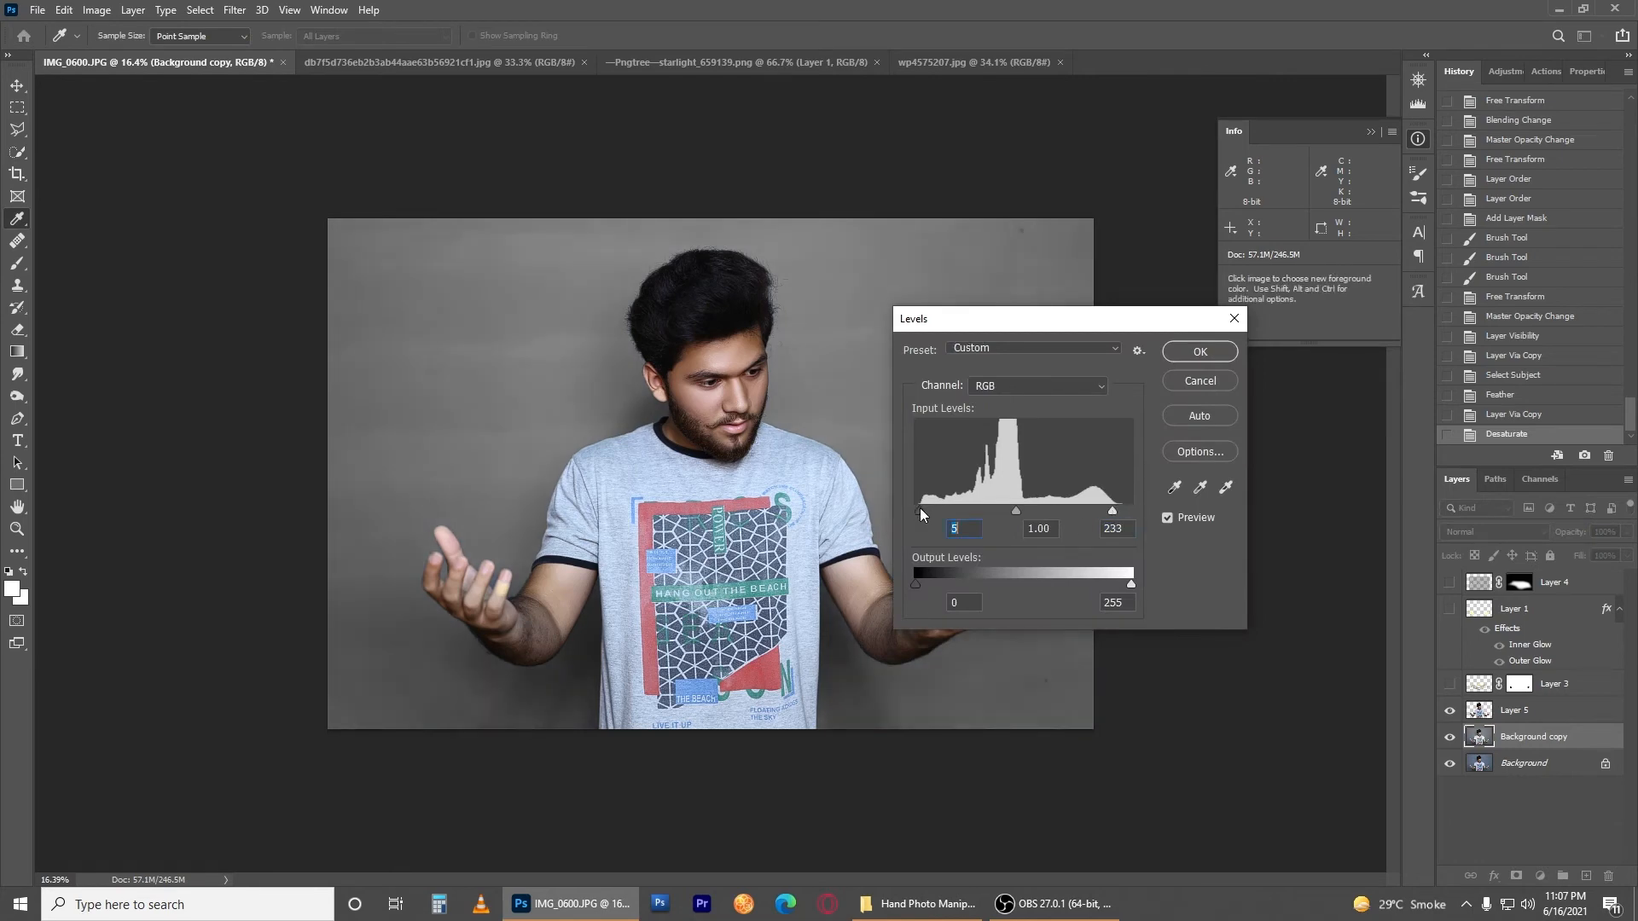
click(1211, 356)
Step: Bring the glowing fantasy forest image into the portrait document between the man's cutout and the desaturated background
click(454, 60)
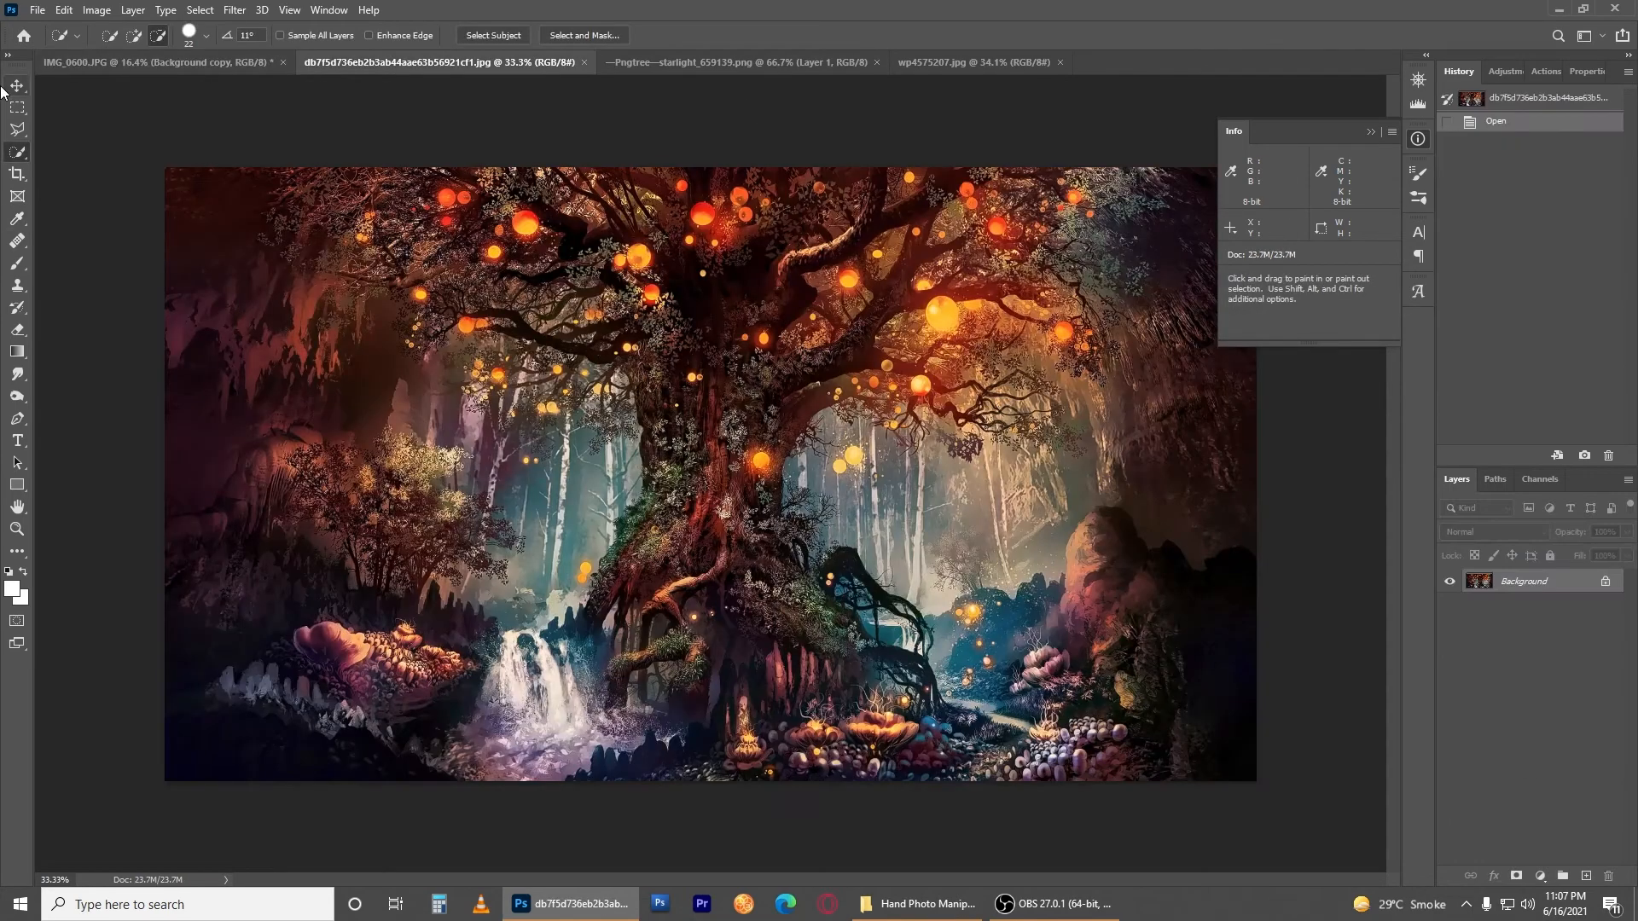
key(v)
drag(672, 388, 704, 490)
Step: Scale the forest layer to about 169% and position it to cover the whole canvas behind the man
key(ctrl+t)
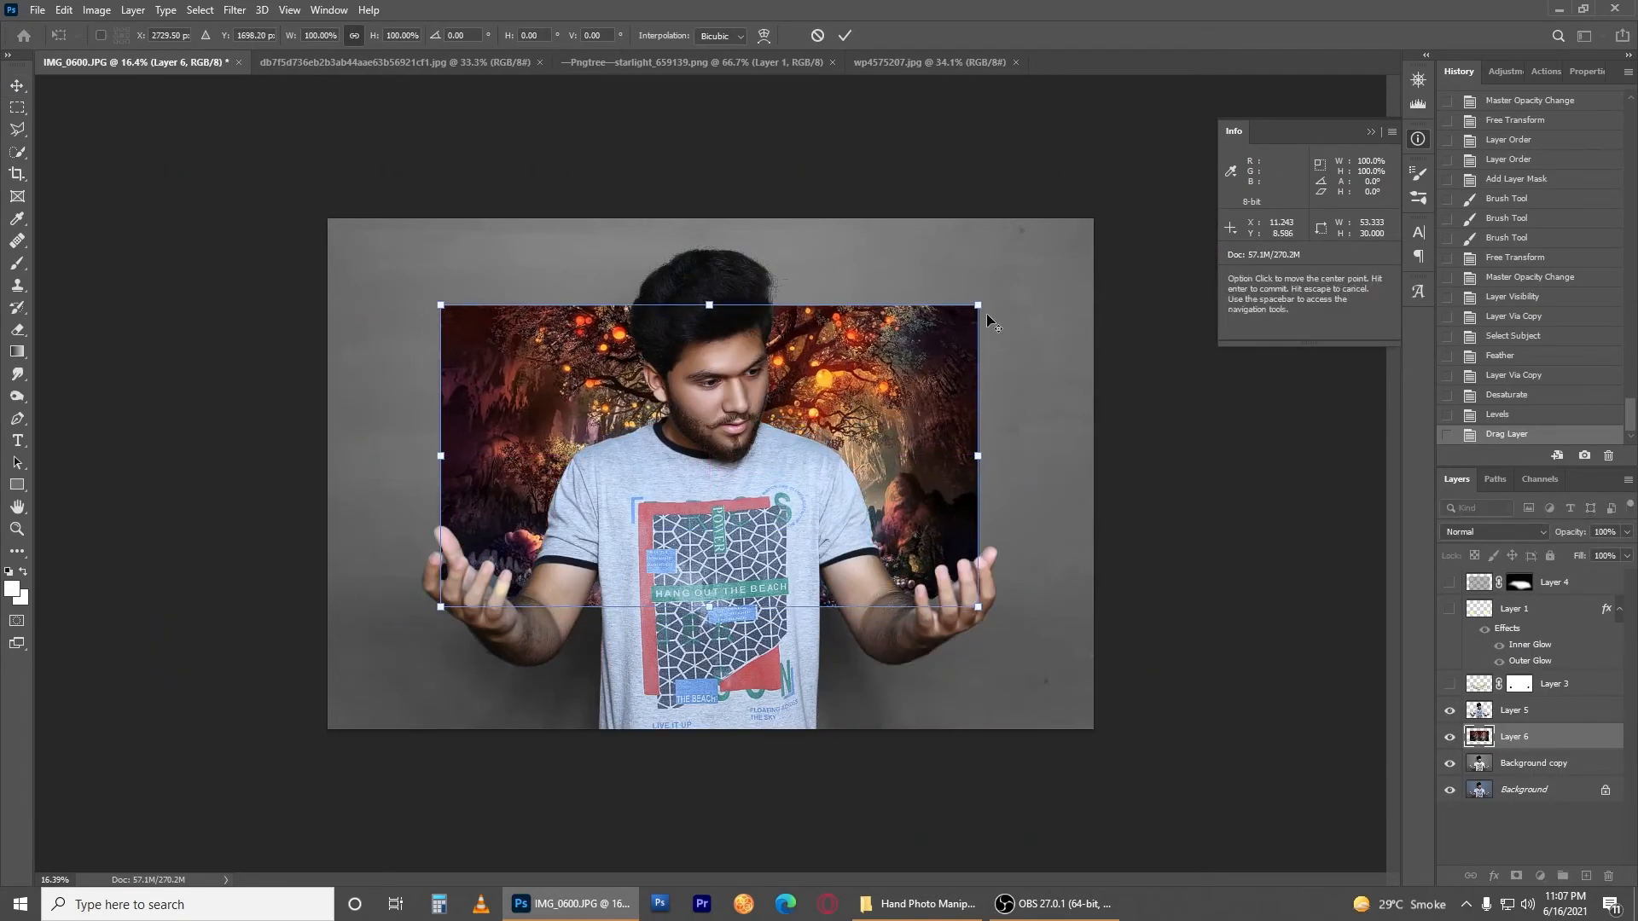
drag(978, 305, 1144, 208)
mouse_move(1096, 349)
mouse_down()
mouse_move(1096, 414)
mouse_move(1098, 360)
mouse_up()
drag(1143, 715, 1168, 734)
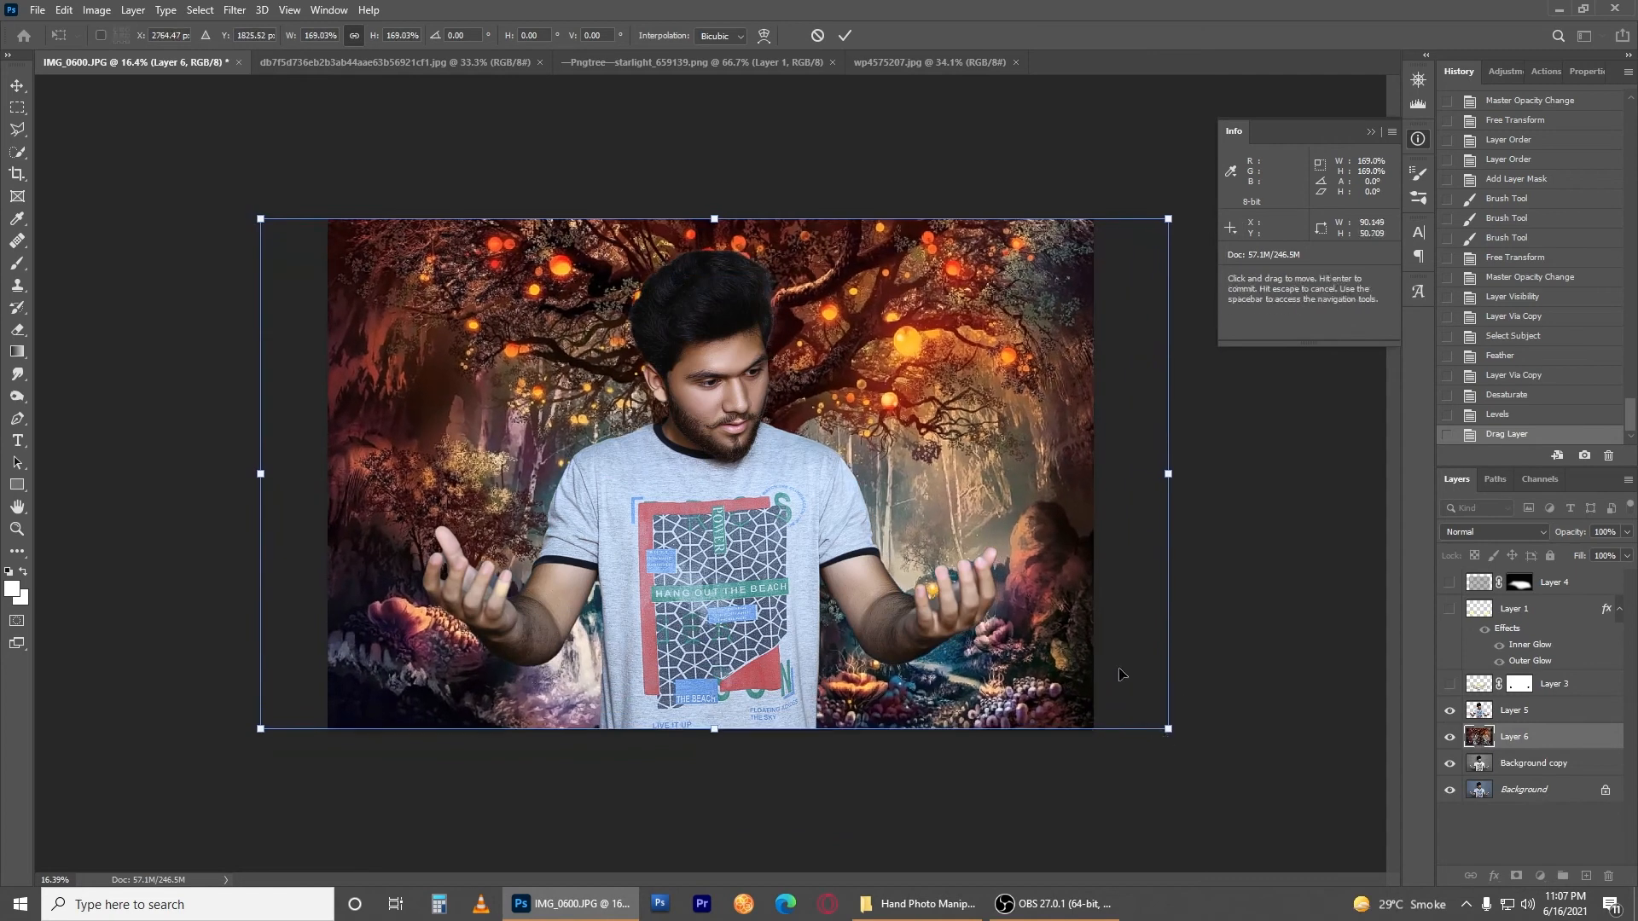
drag(1120, 673, 1091, 672)
key(Return)
Step: Set the forest layer's blend mode to Overlay and its opacity to 62%
click(1492, 531)
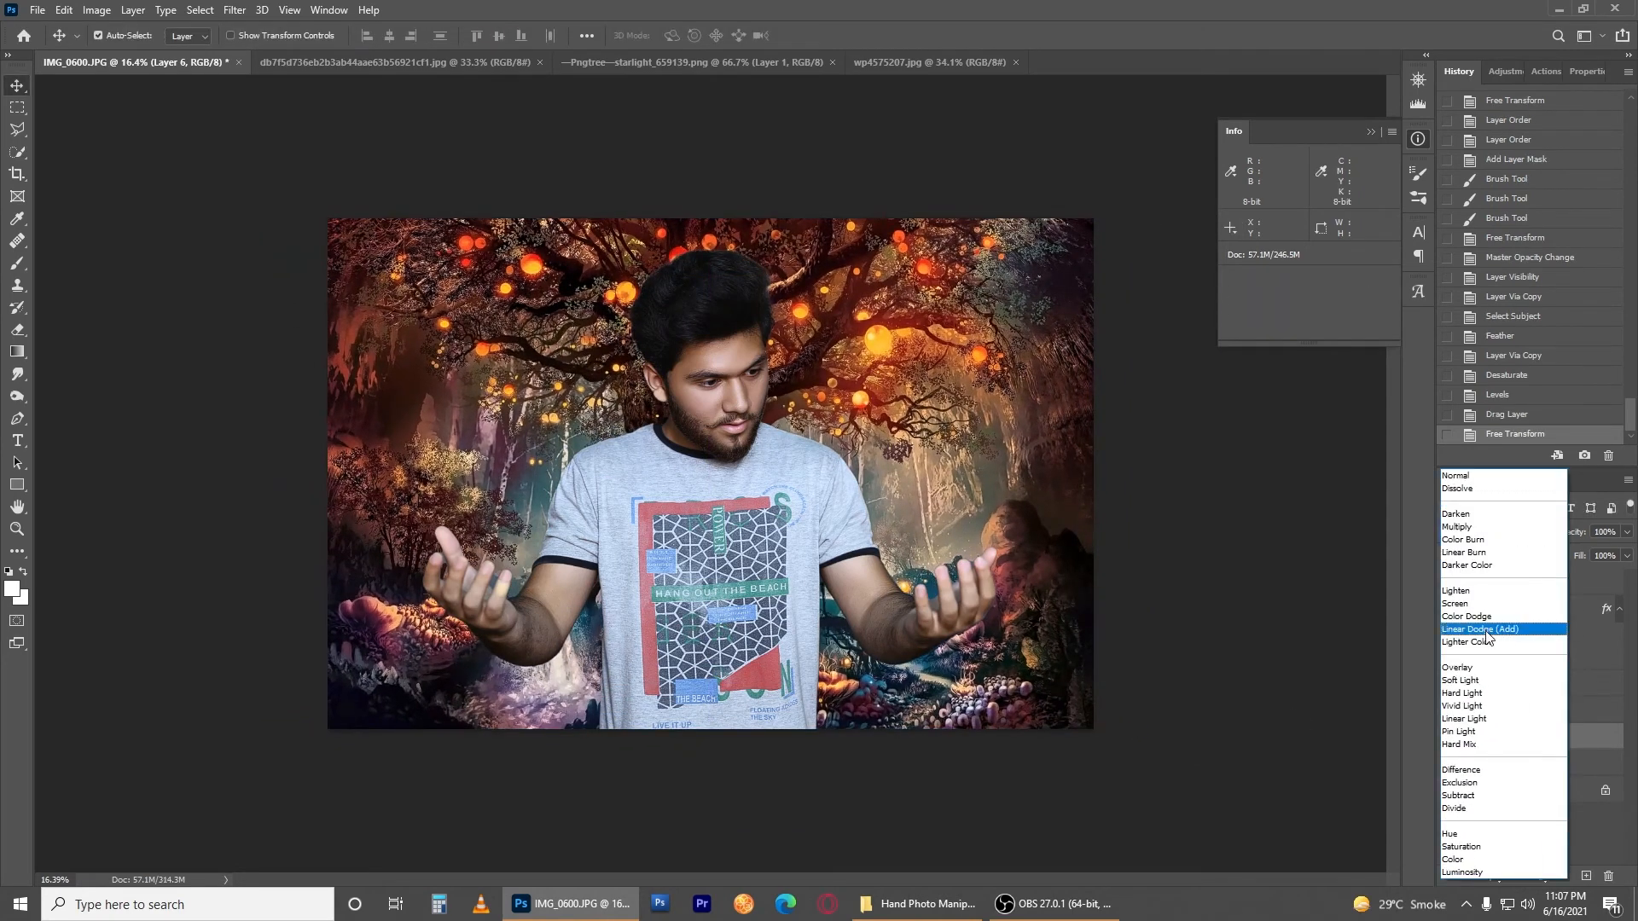
click(1583, 531)
drag(1583, 530, 1537, 538)
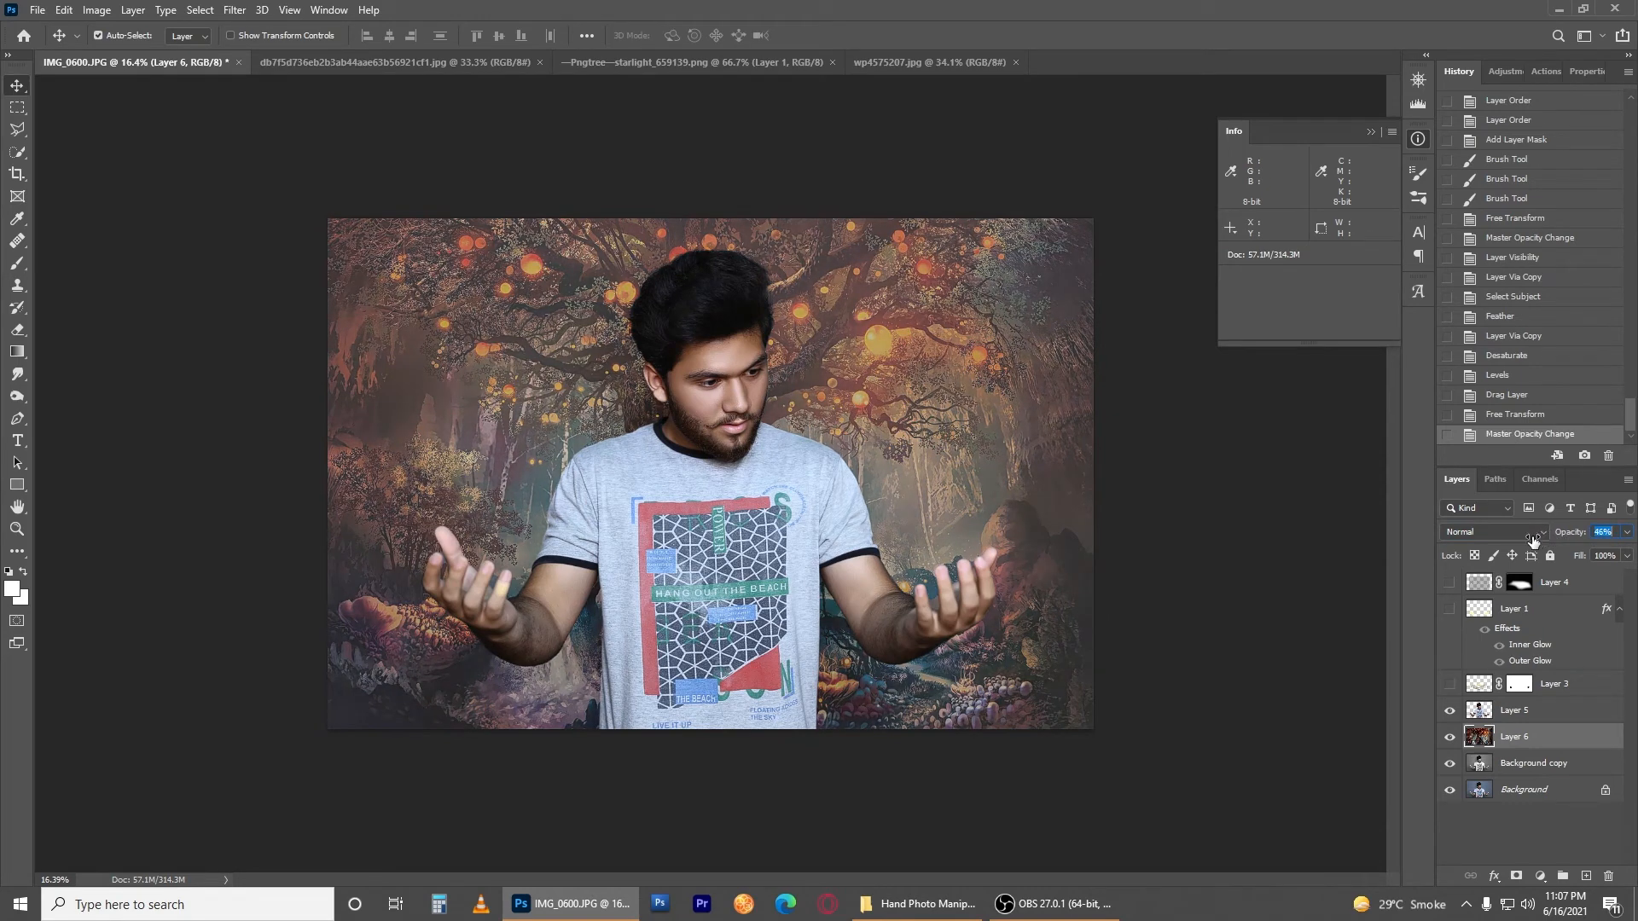
drag(1538, 541, 1532, 540)
click(1531, 532)
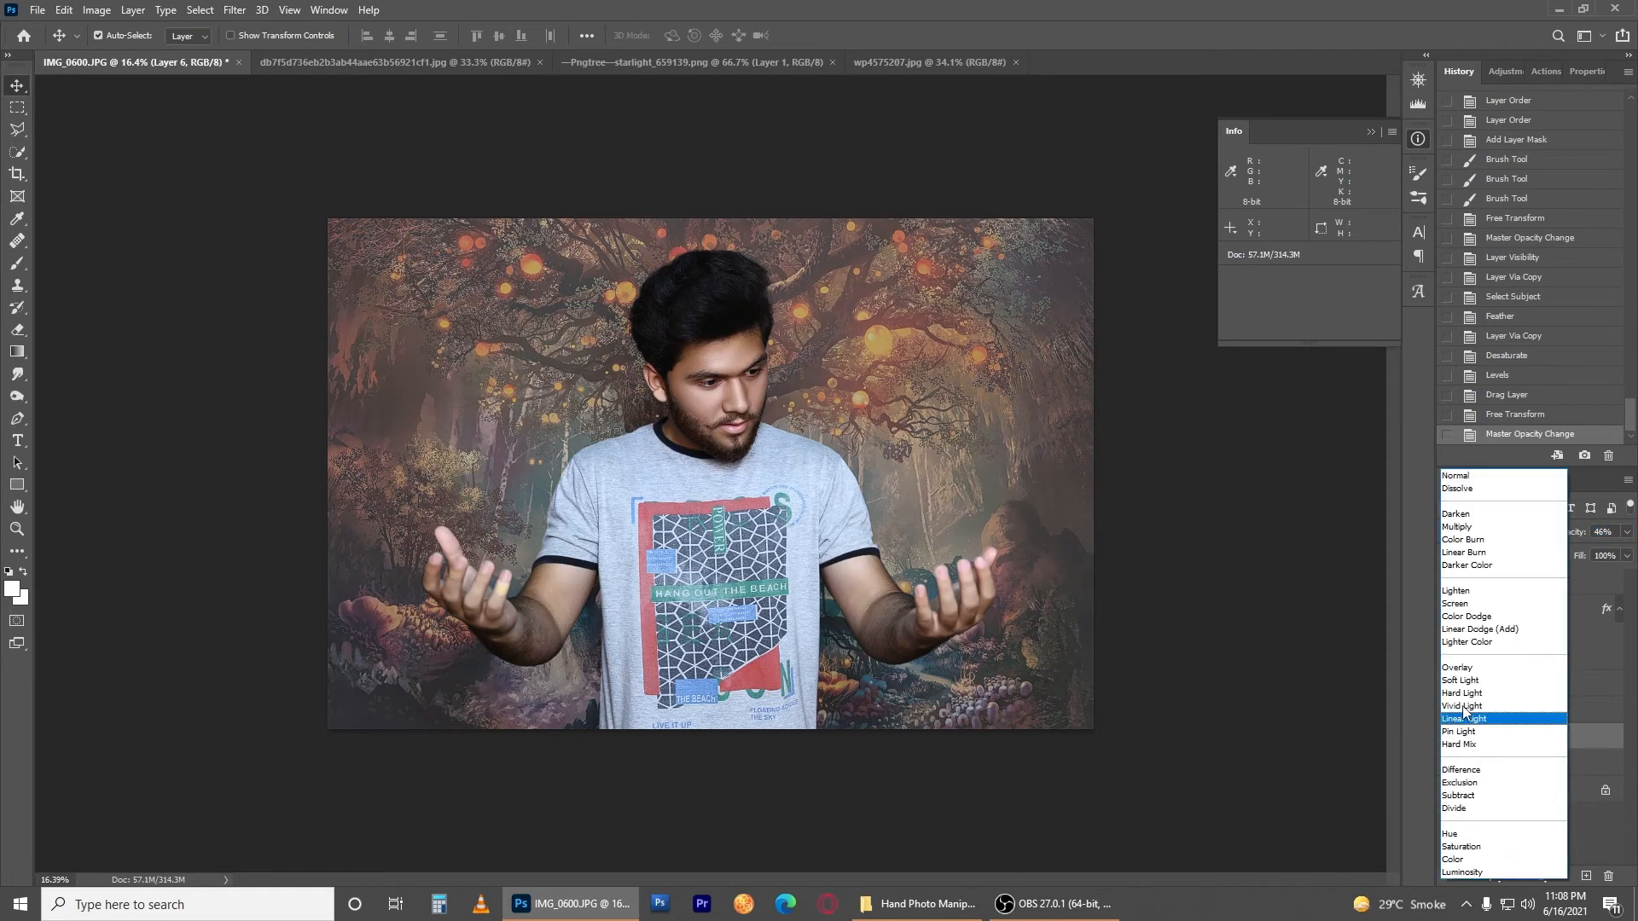
click(1463, 669)
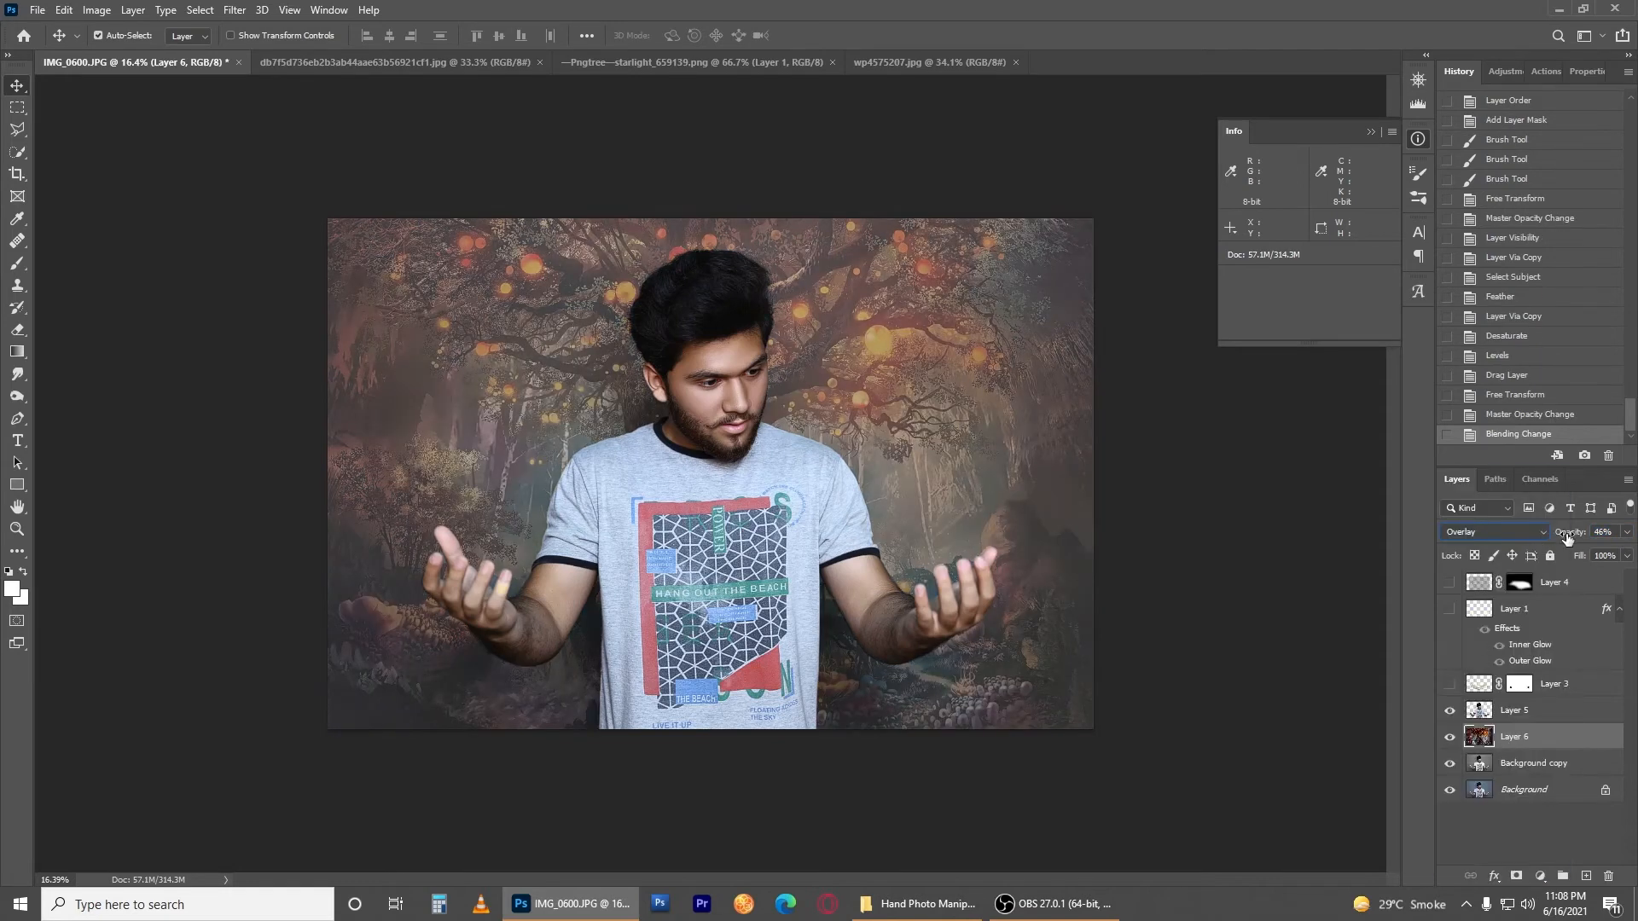
drag(1567, 537, 1581, 535)
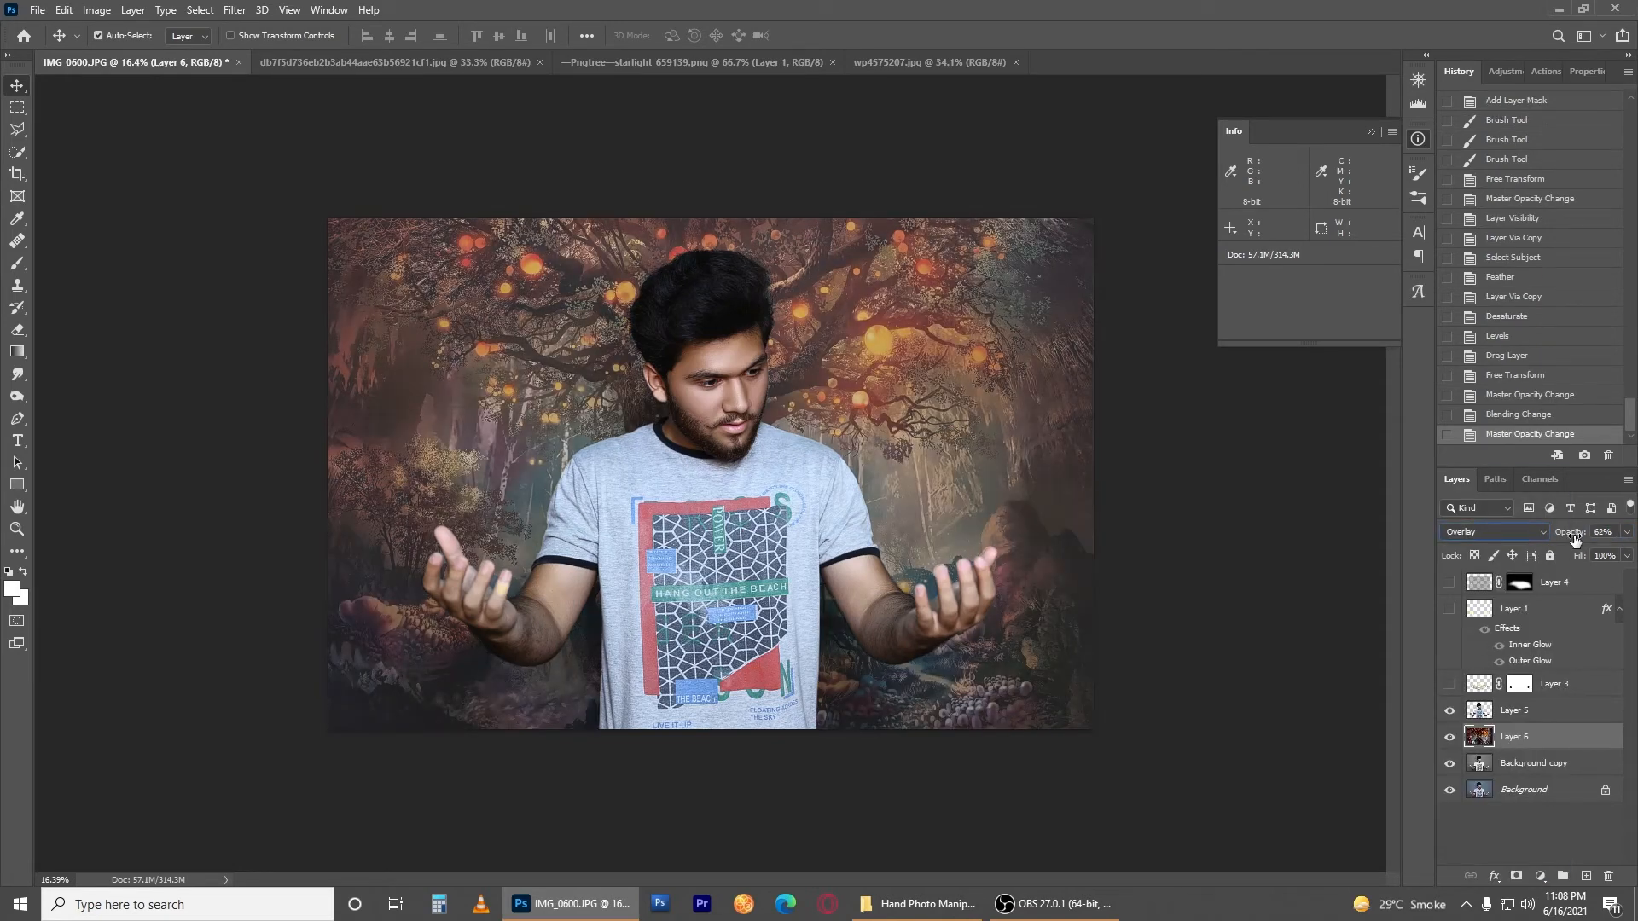
Step: Shift the forest layer's hue from red-orange toward yellow with a Hue/Saturation adjustment
key(ctrl+u)
drag(1086, 416, 1114, 416)
click(1284, 329)
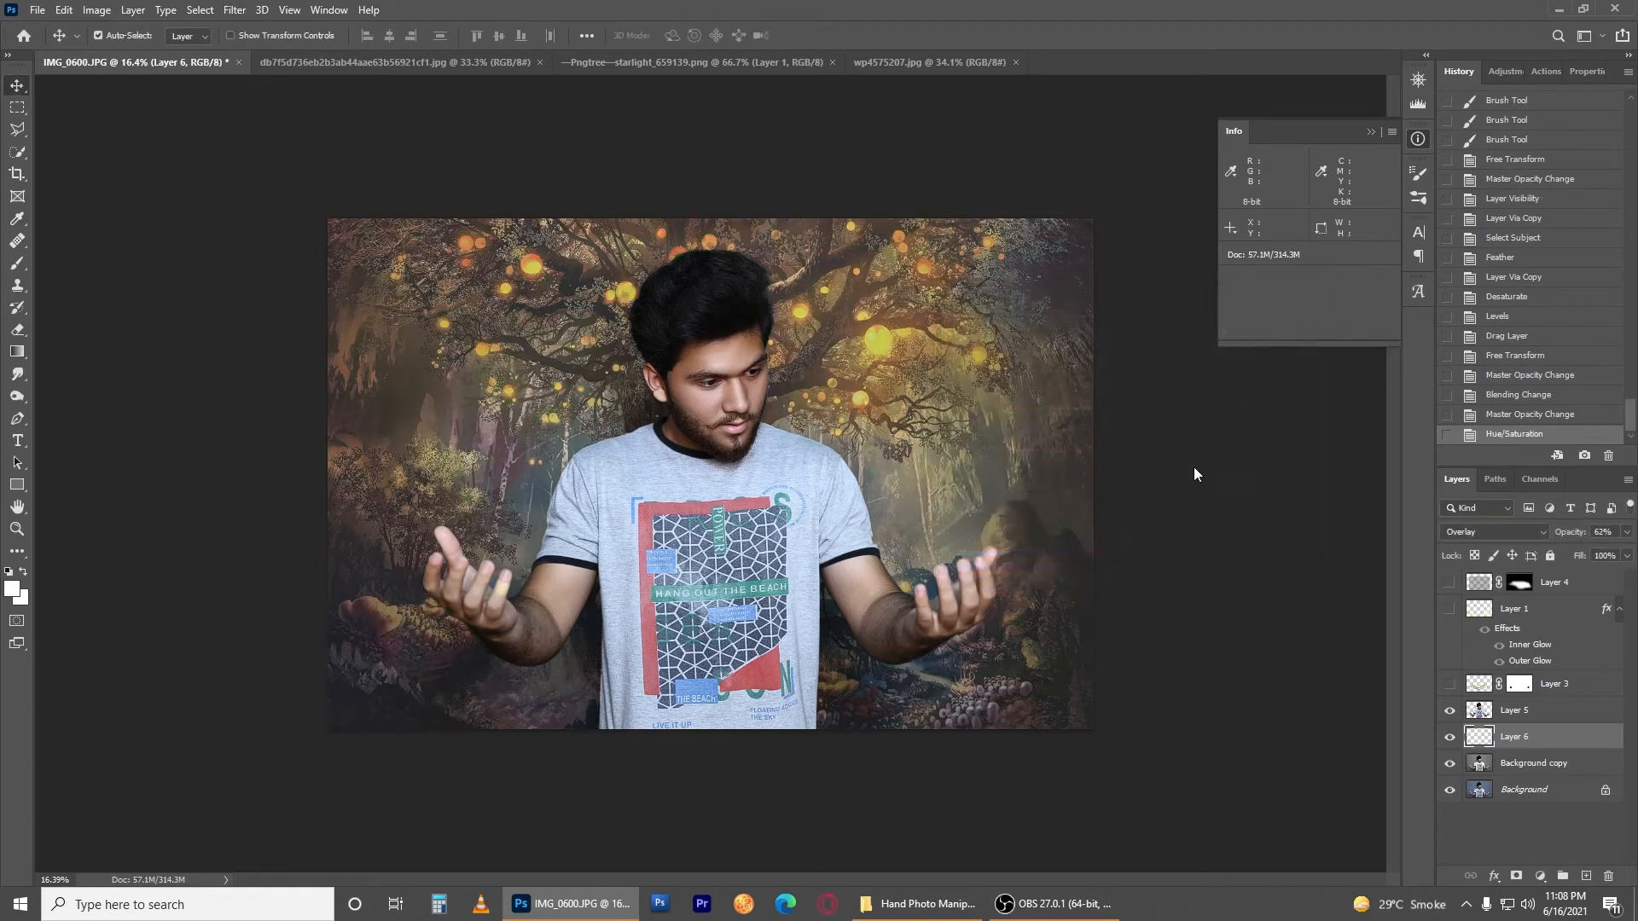
Step: Show the hidden cloud, glow and starlight layers, and merge the desaturated background copy with the Background layer
drag(1449, 582, 1450, 684)
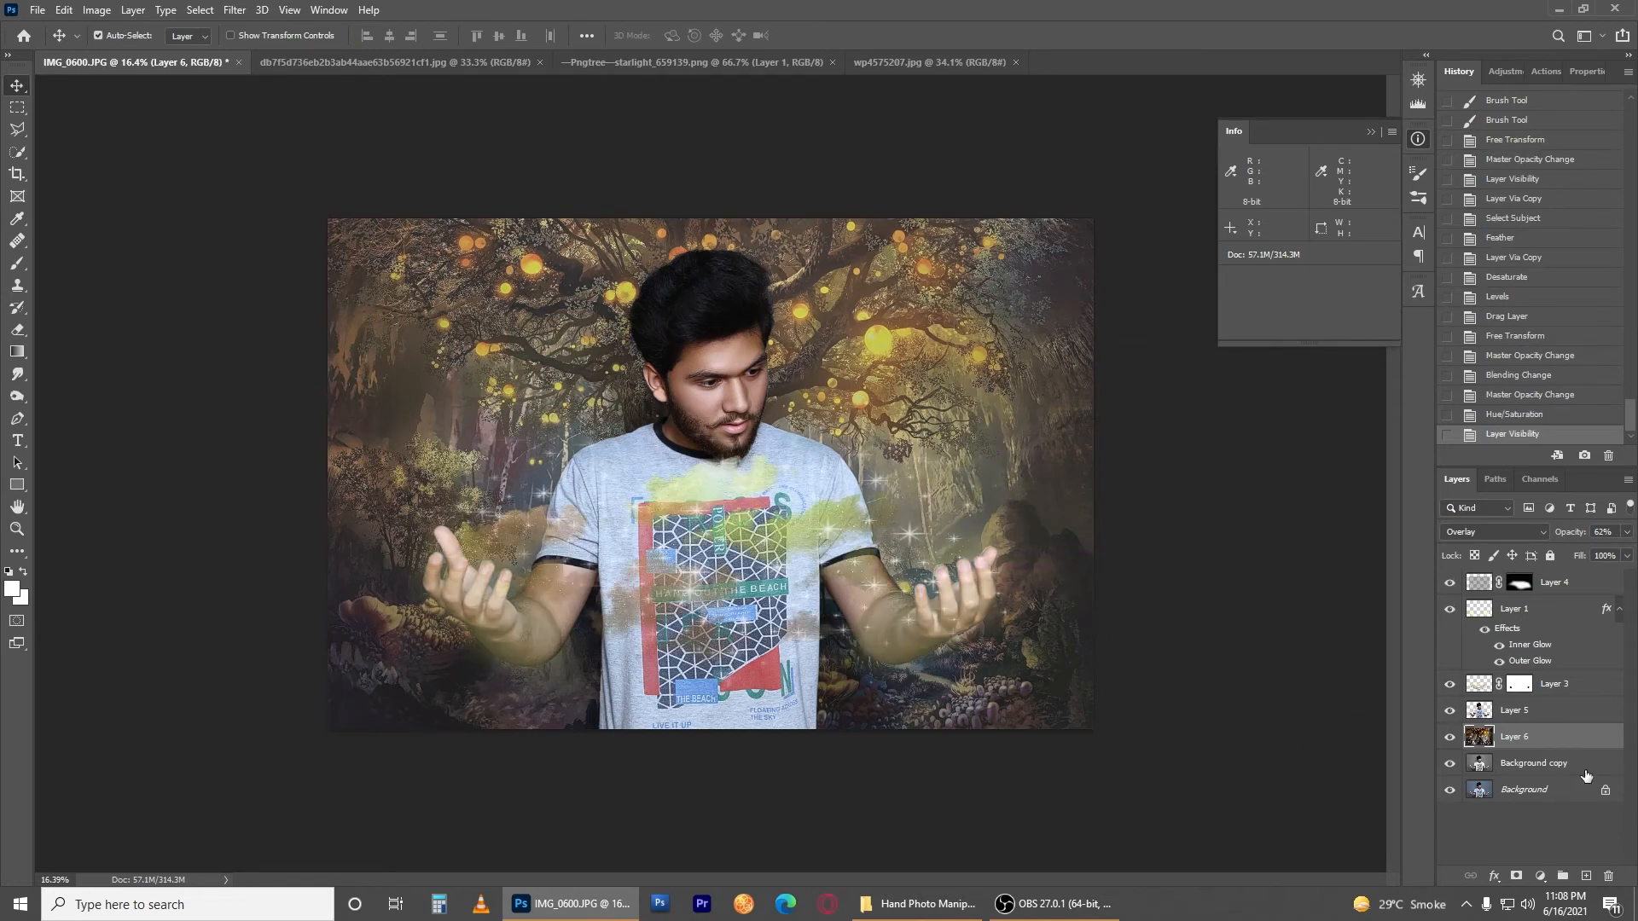
click(1549, 772)
ctrl+click(1509, 795)
key(ctrl+e)
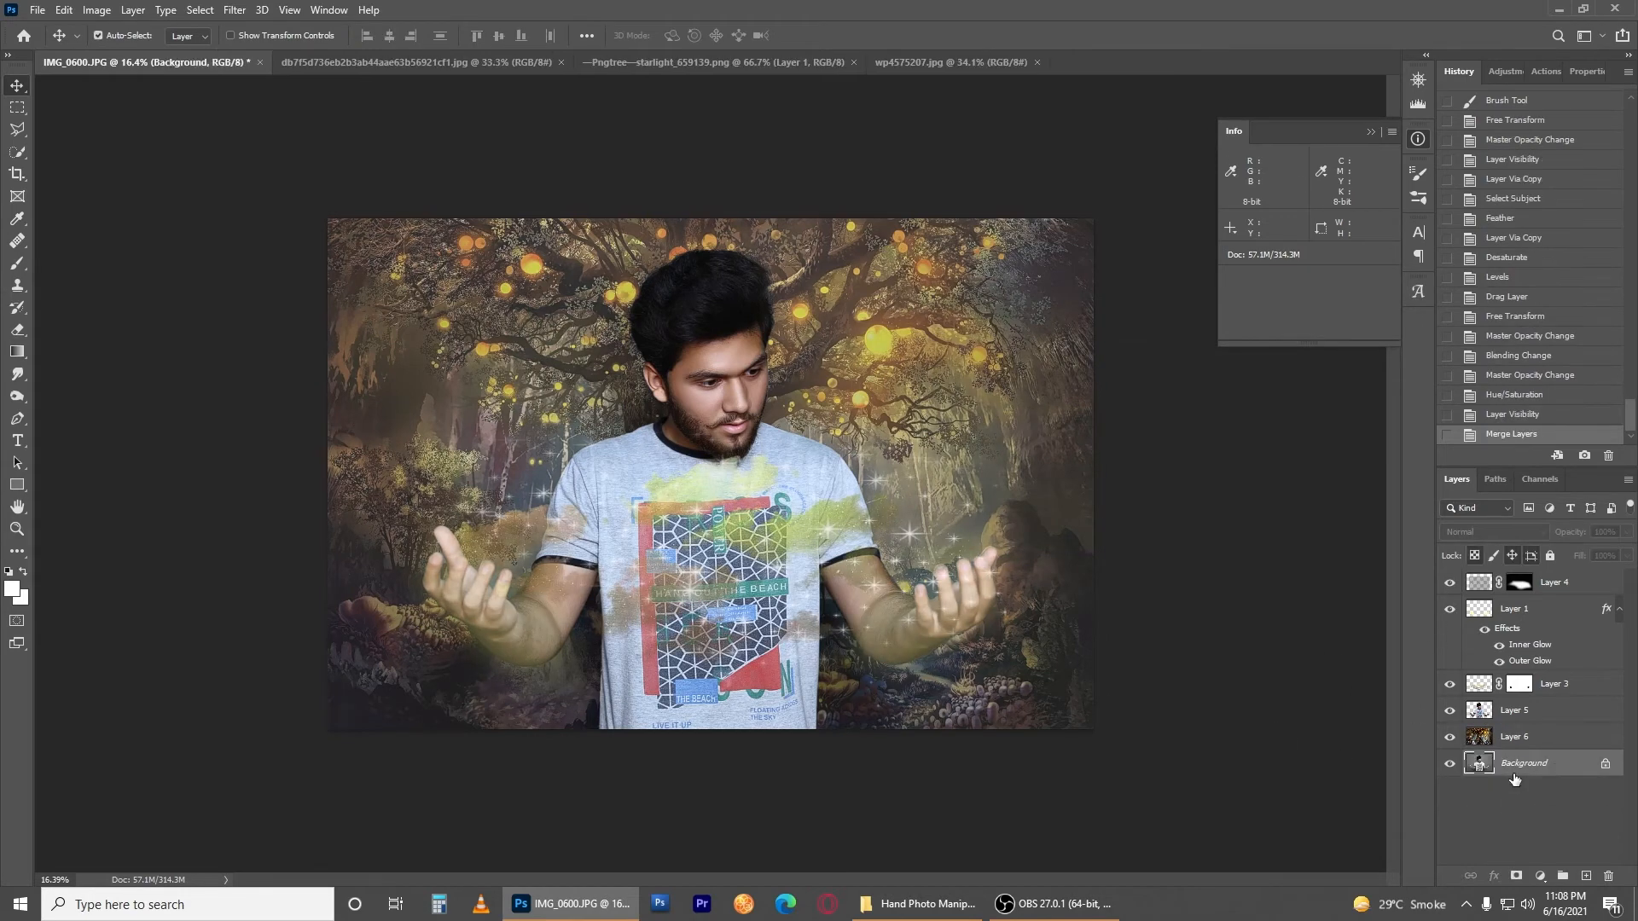
Step: Try to merge the man's cutout layer into the Background layer beneath the forest
click(1508, 719)
shift+click(1505, 772)
key(ctrl+e)
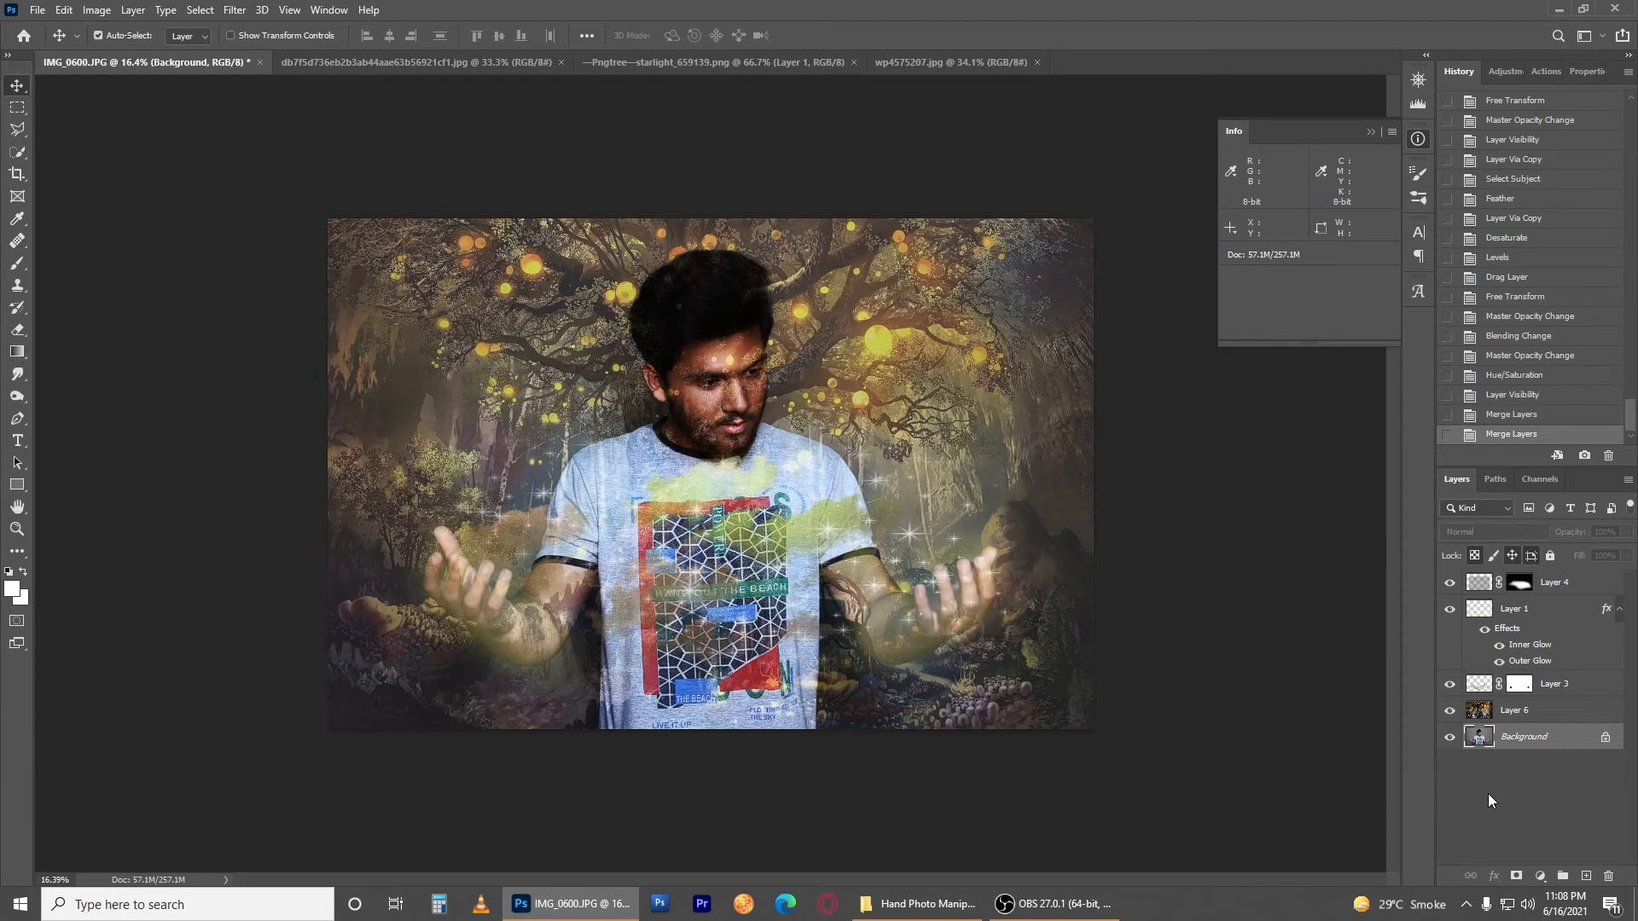
key(ctrl+z)
Step: Apply the Camera Raw Filter to the man's cutout with Exposure +0.50, softened Texture and adjusted Clarity
click(1514, 710)
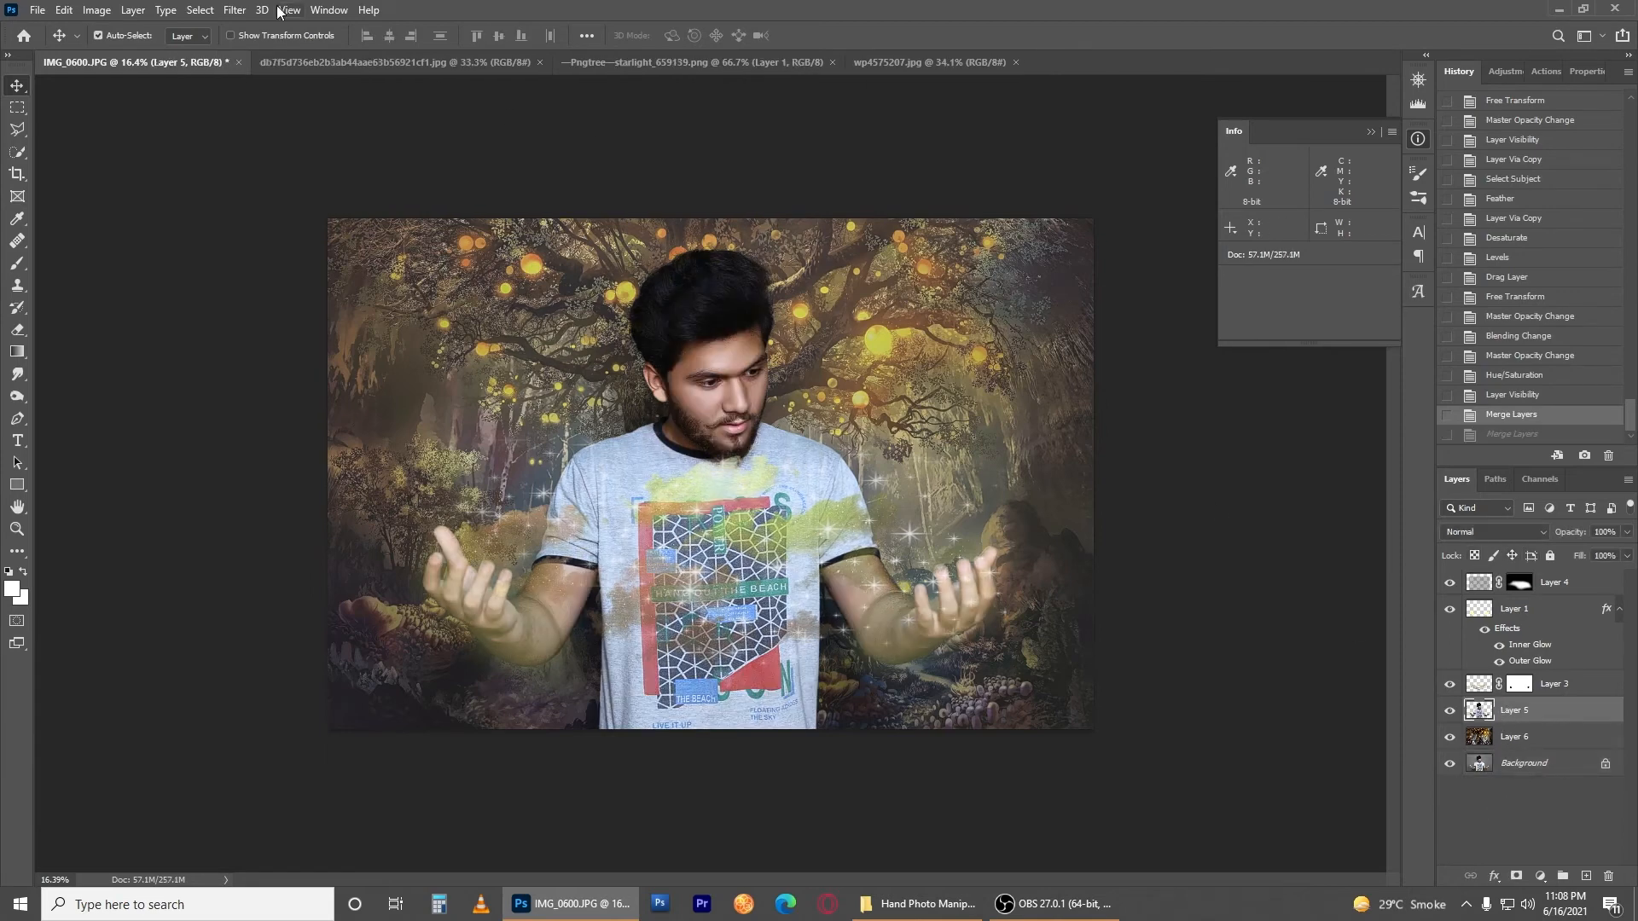
click(234, 10)
click(282, 137)
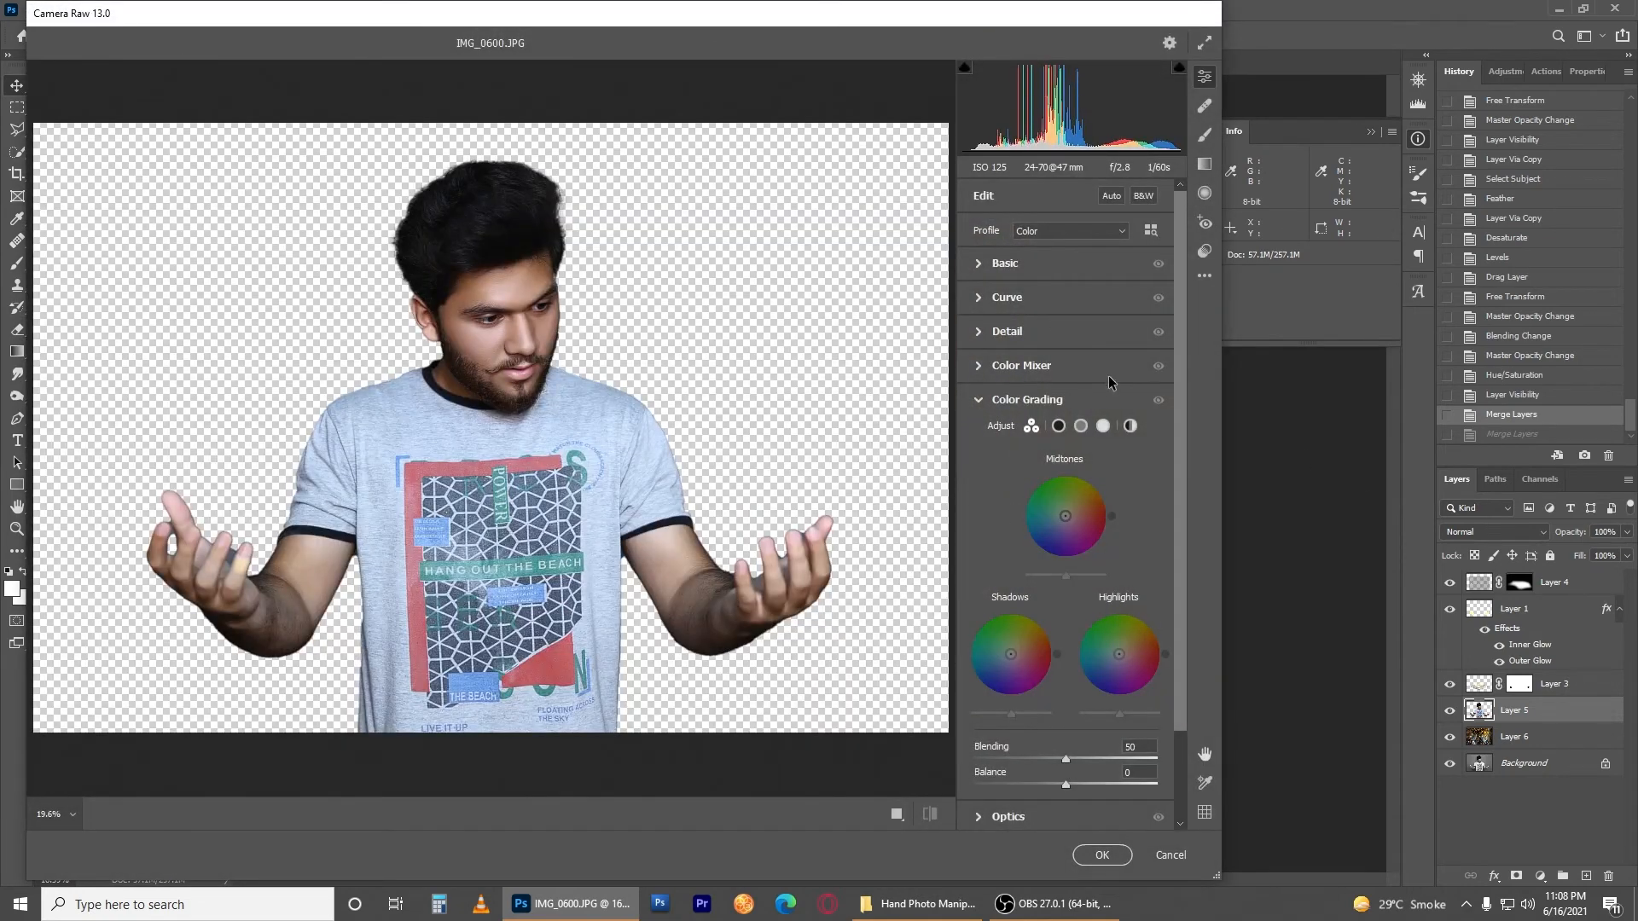
click(994, 263)
click(1075, 397)
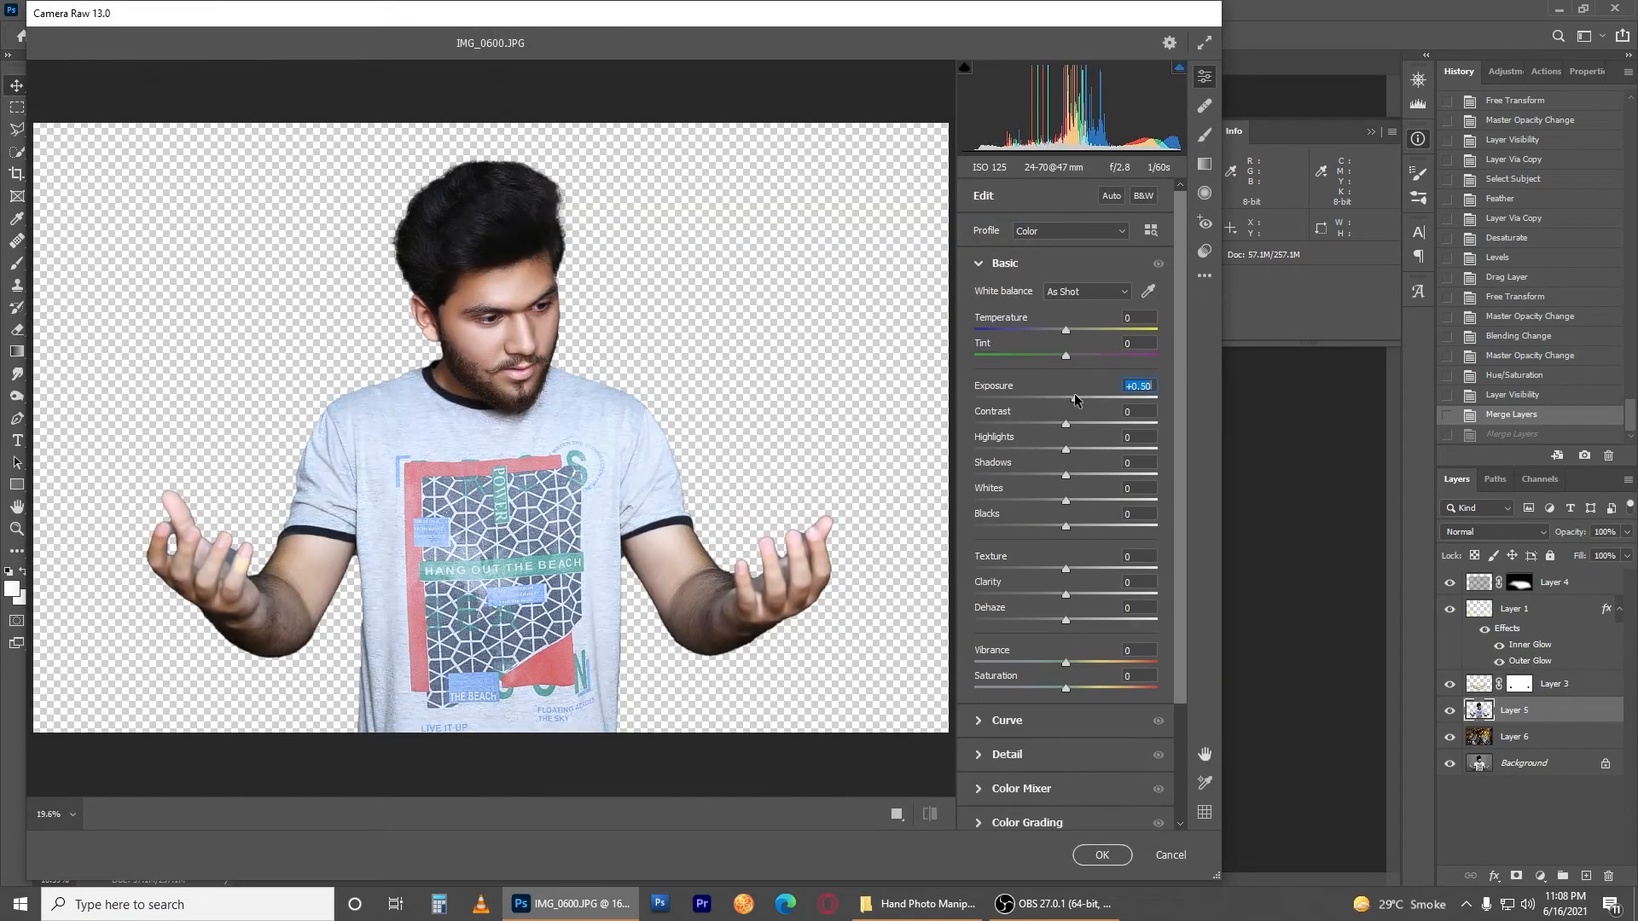
click(989, 569)
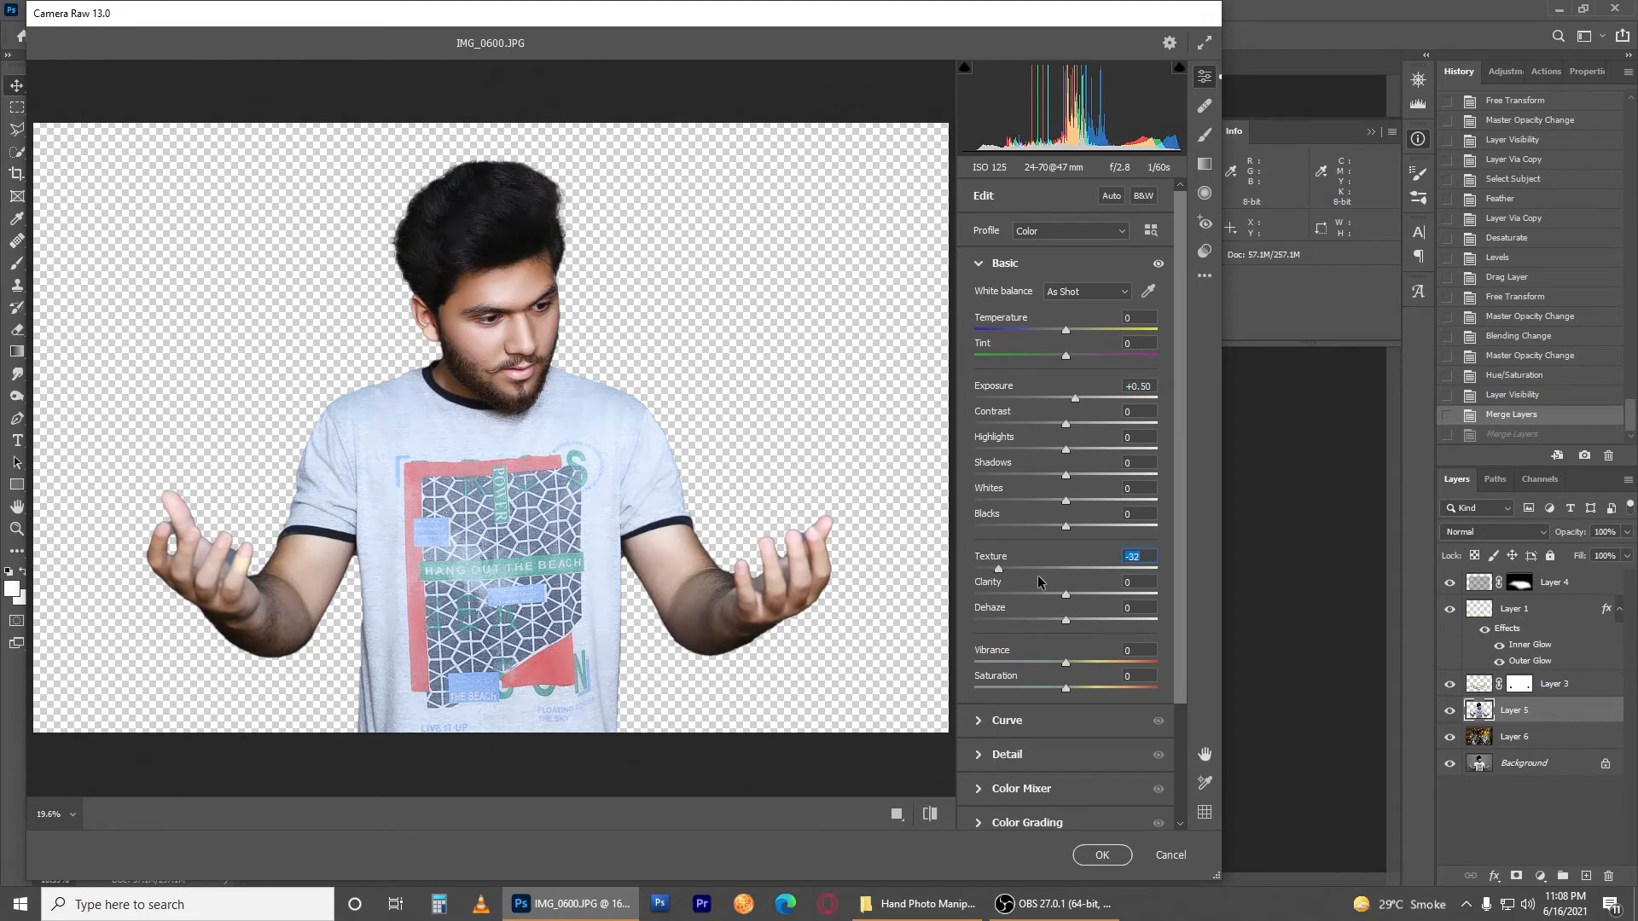
drag(1039, 582, 1111, 596)
click(1102, 854)
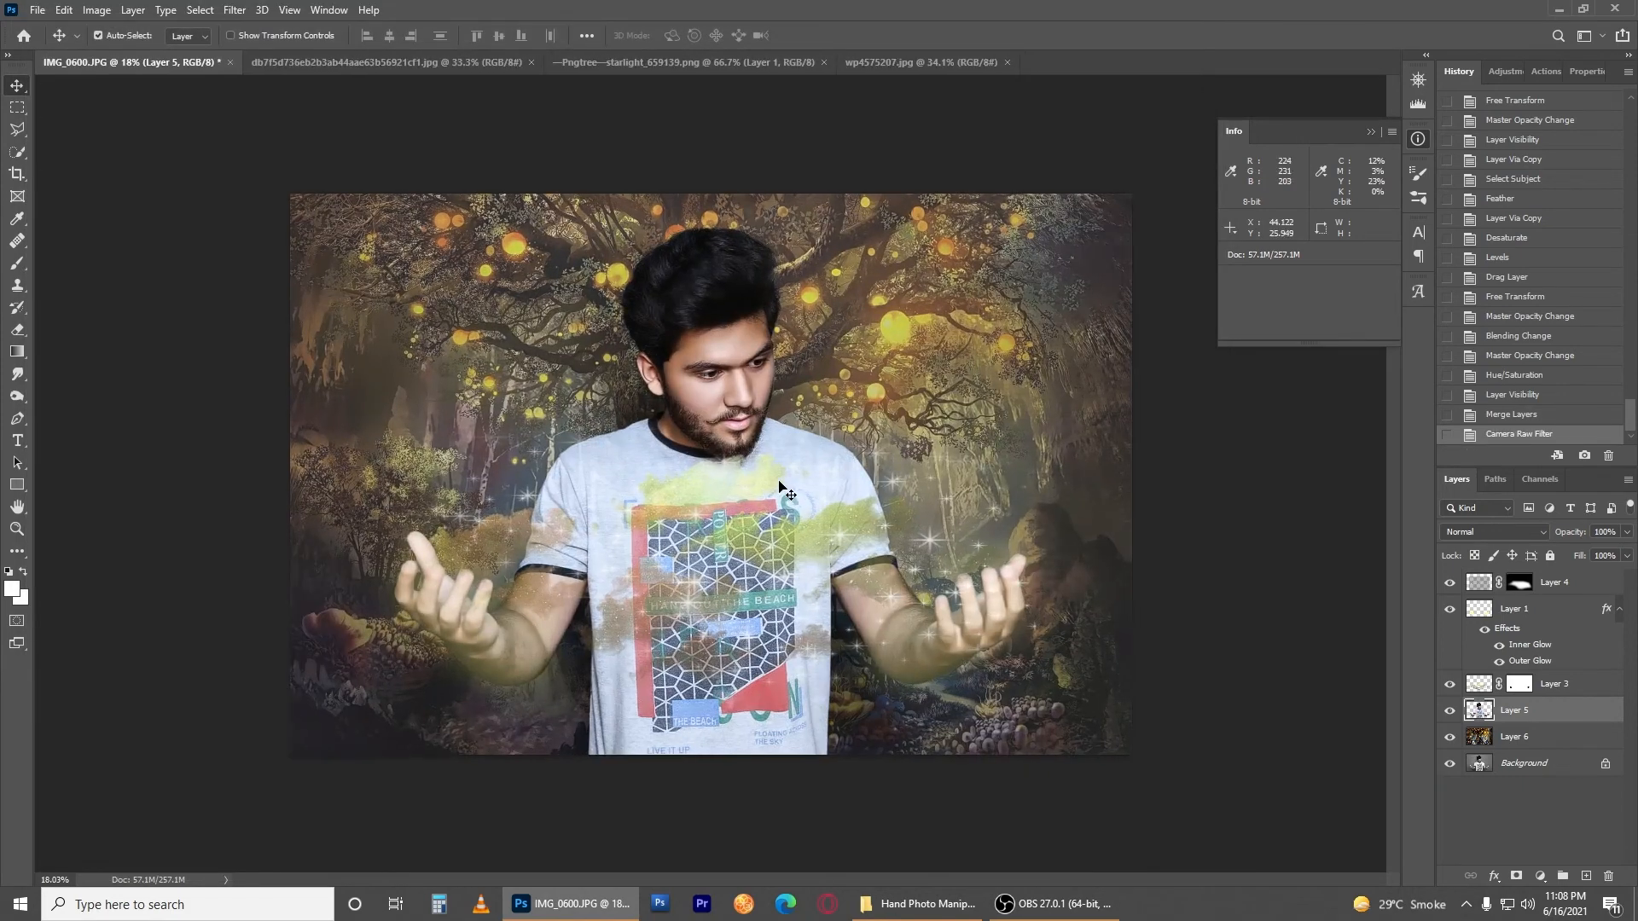
Step: Merge all visible layers and set Camera Raw Exposure +0.25, Texture -23, Clarity +16, Dehaze -10, Vibrance +55 and Saturation -22
key(ctrl+shift+e)
click(235, 10)
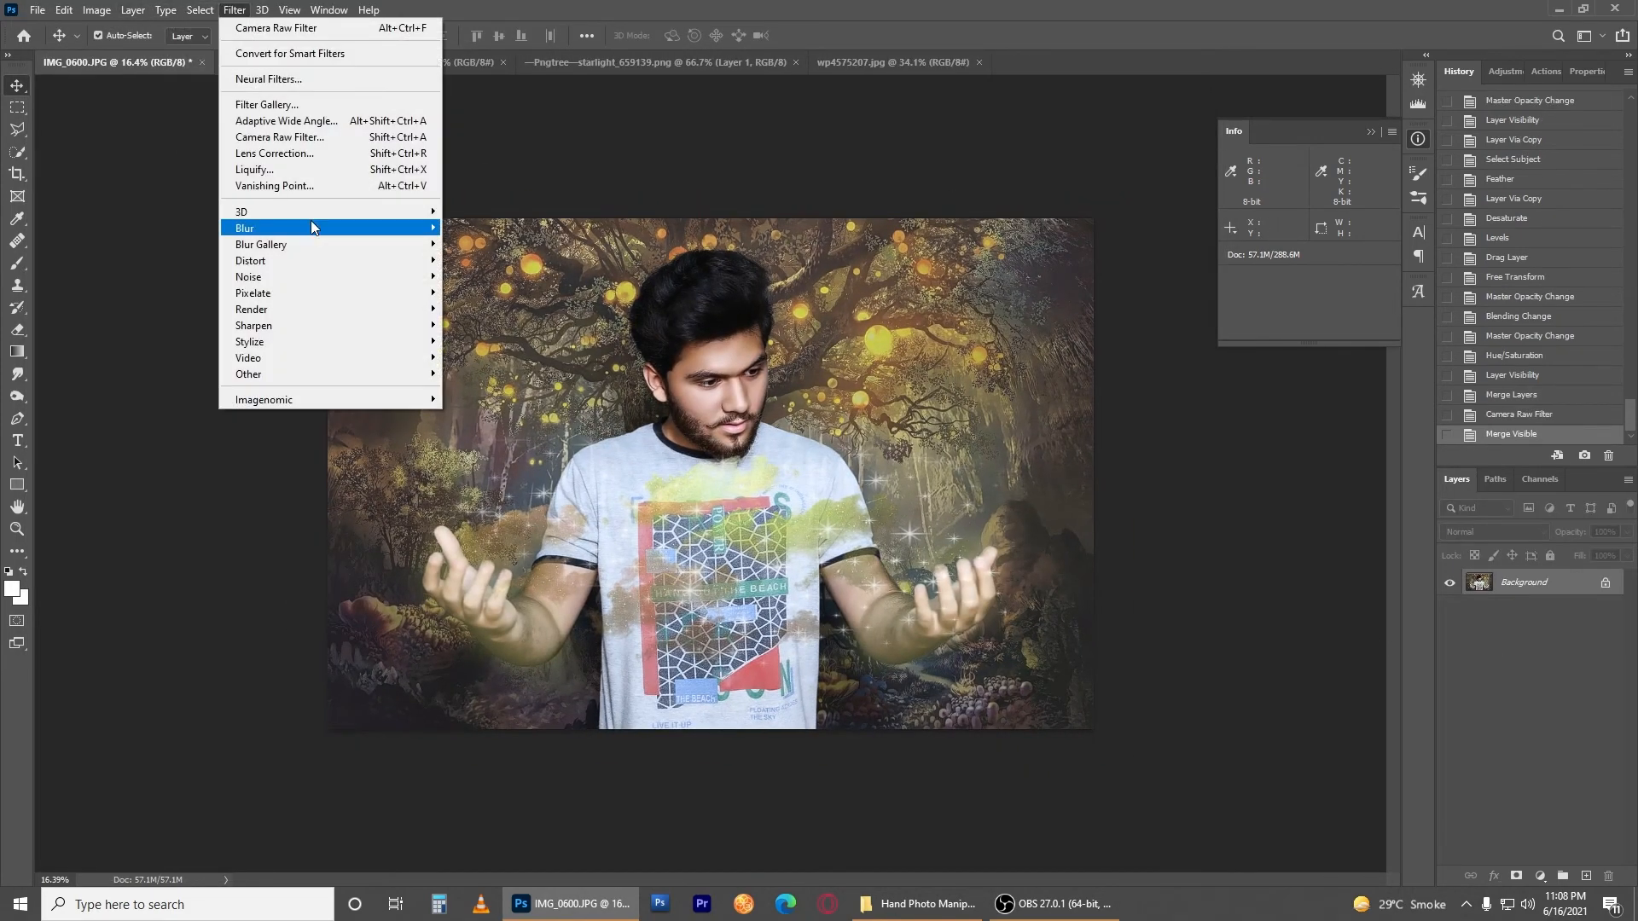
click(299, 129)
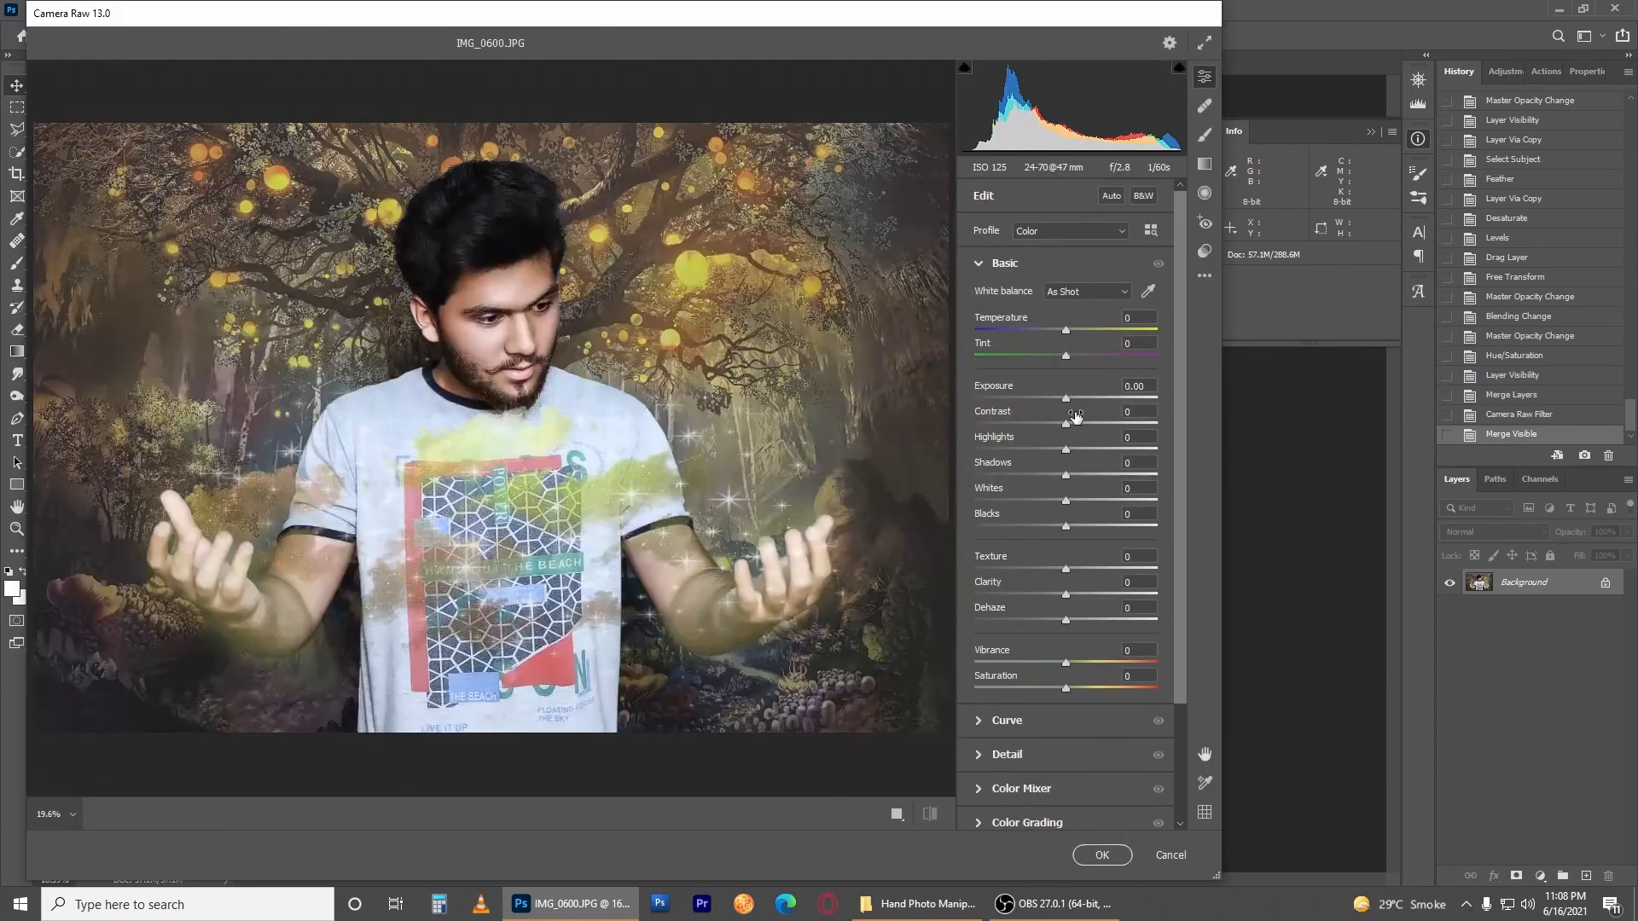
drag(1065, 399, 1073, 400)
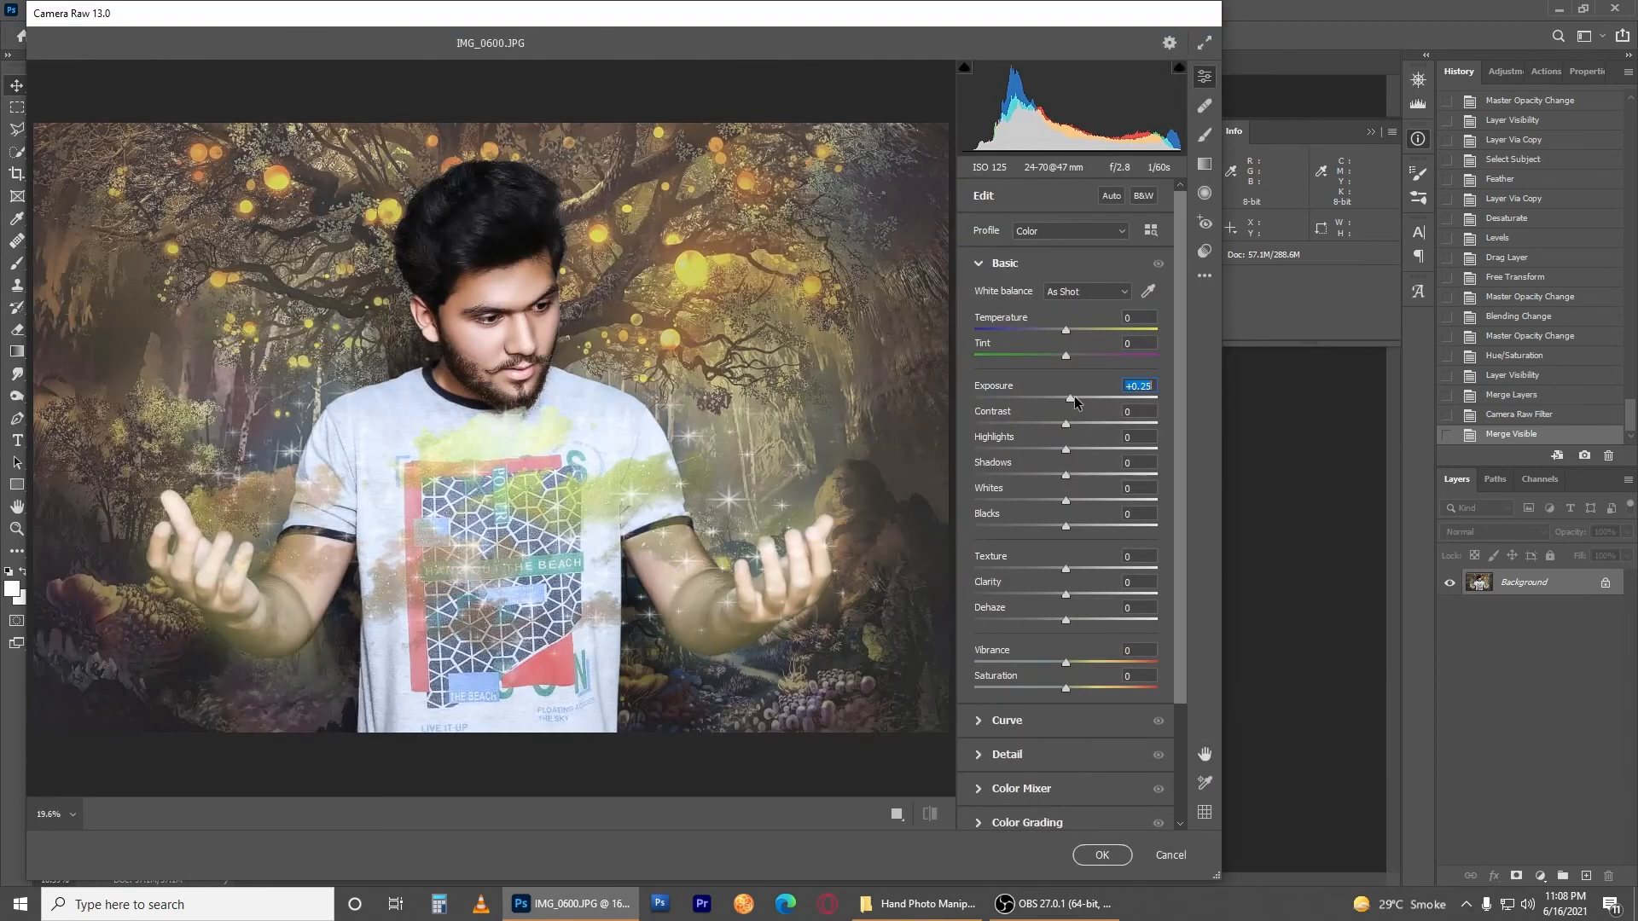
drag(1065, 569, 1032, 569)
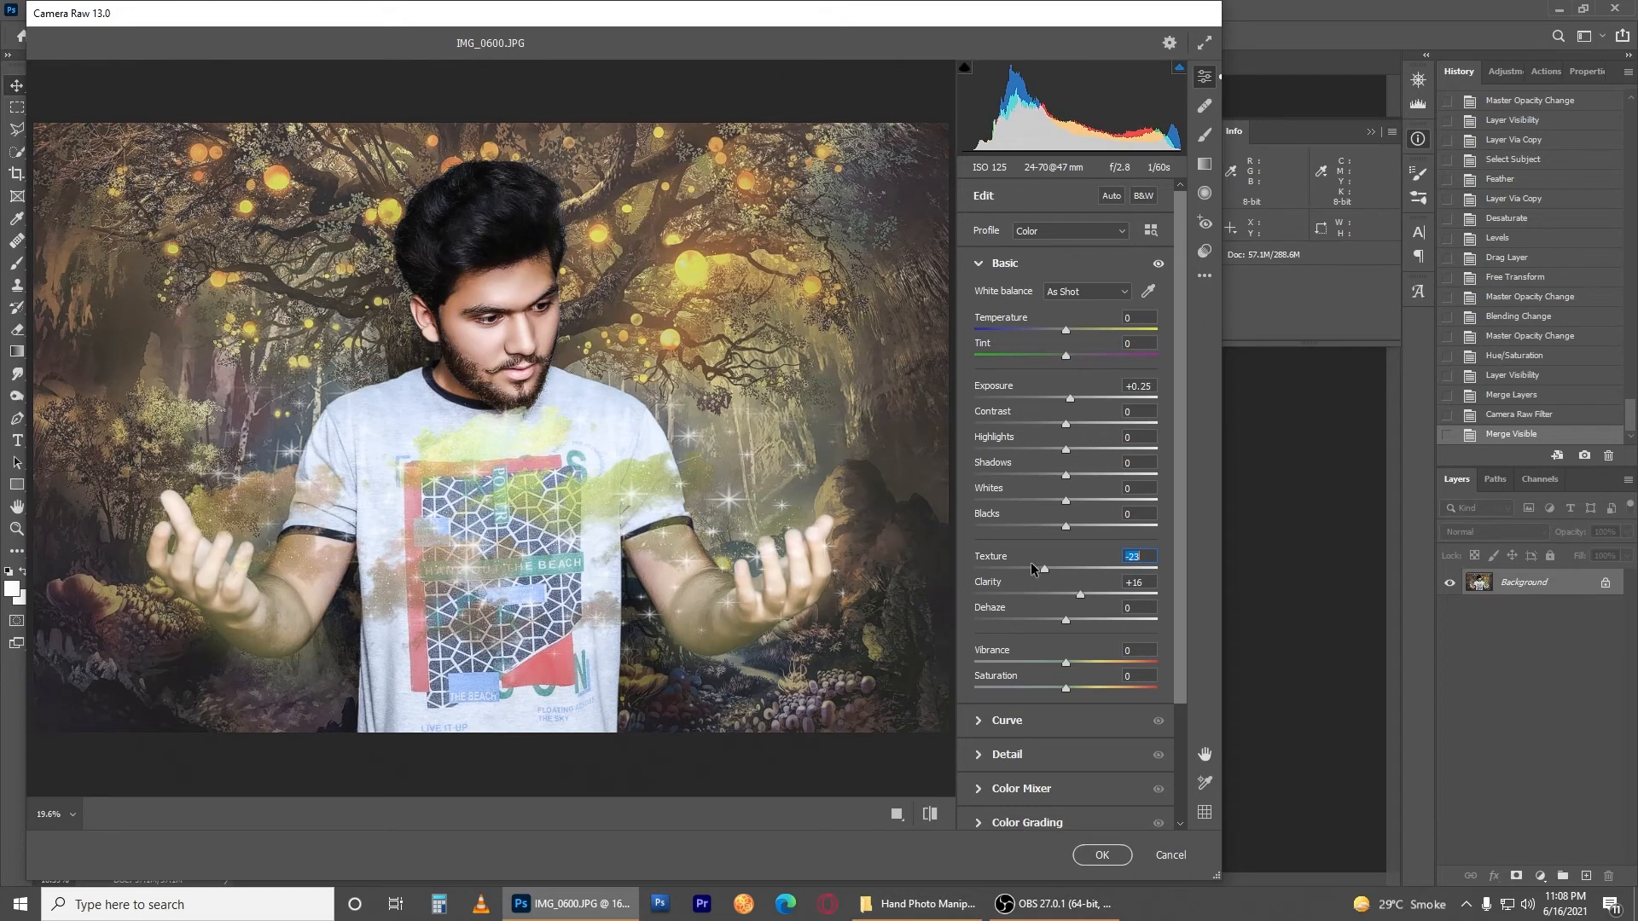
drag(1061, 621, 1048, 687)
scroll(1063, 728, down, 1)
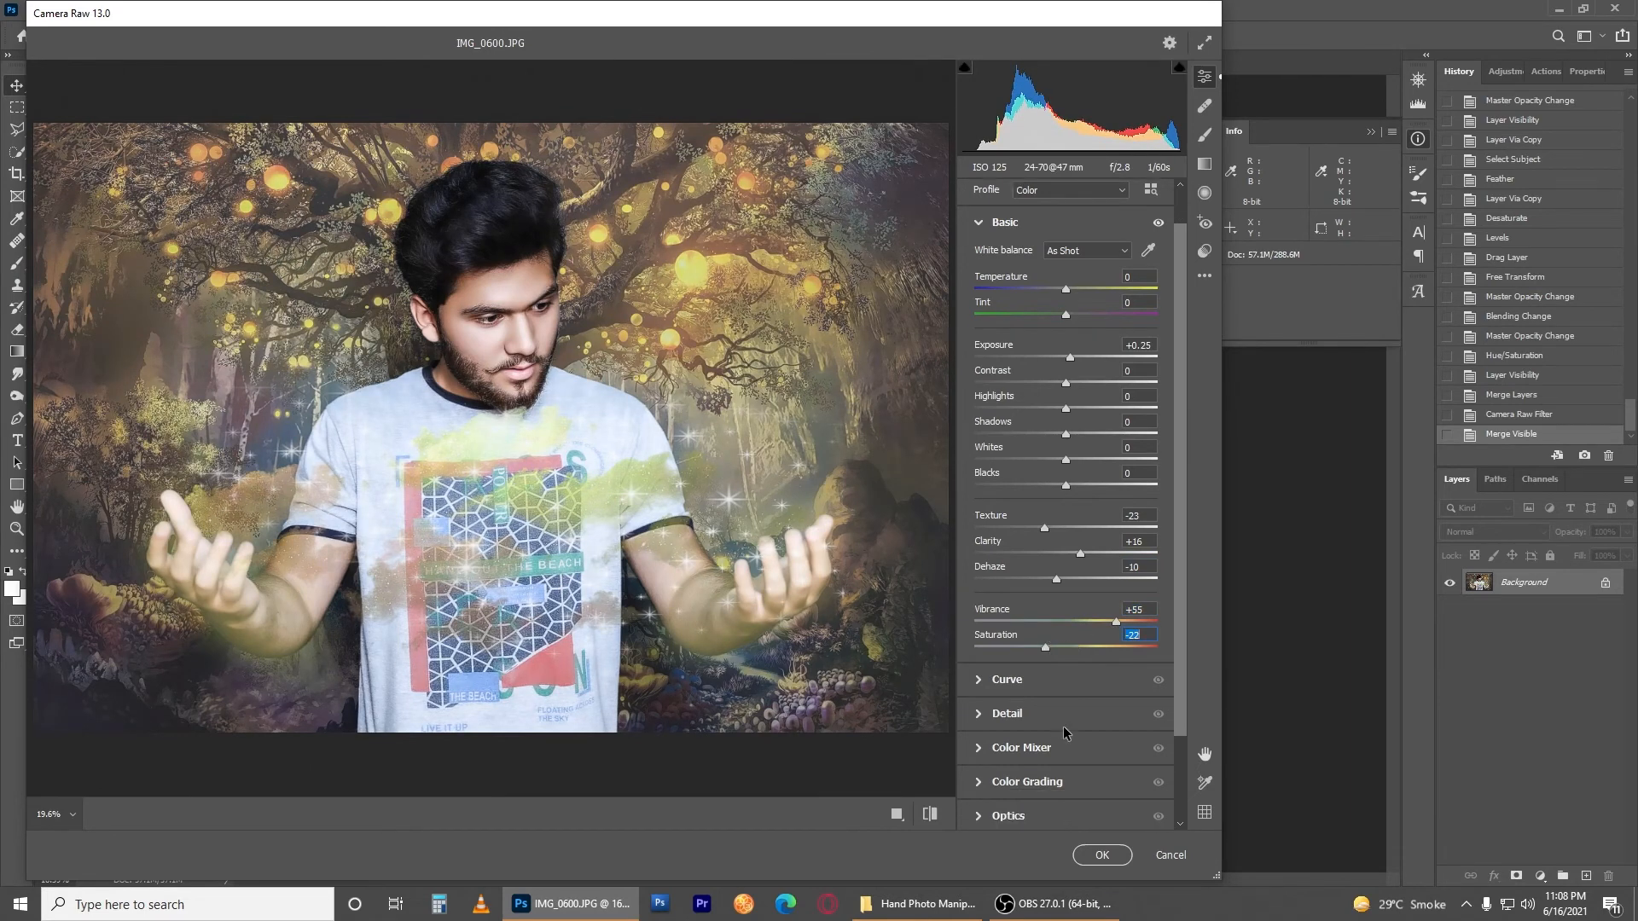
Step: Color grade the shadows to hue 97, saturation 18, the highlights to hue 69, saturation 19, and tint the midtones slightly blue
scroll(1059, 725, down, 1)
click(980, 742)
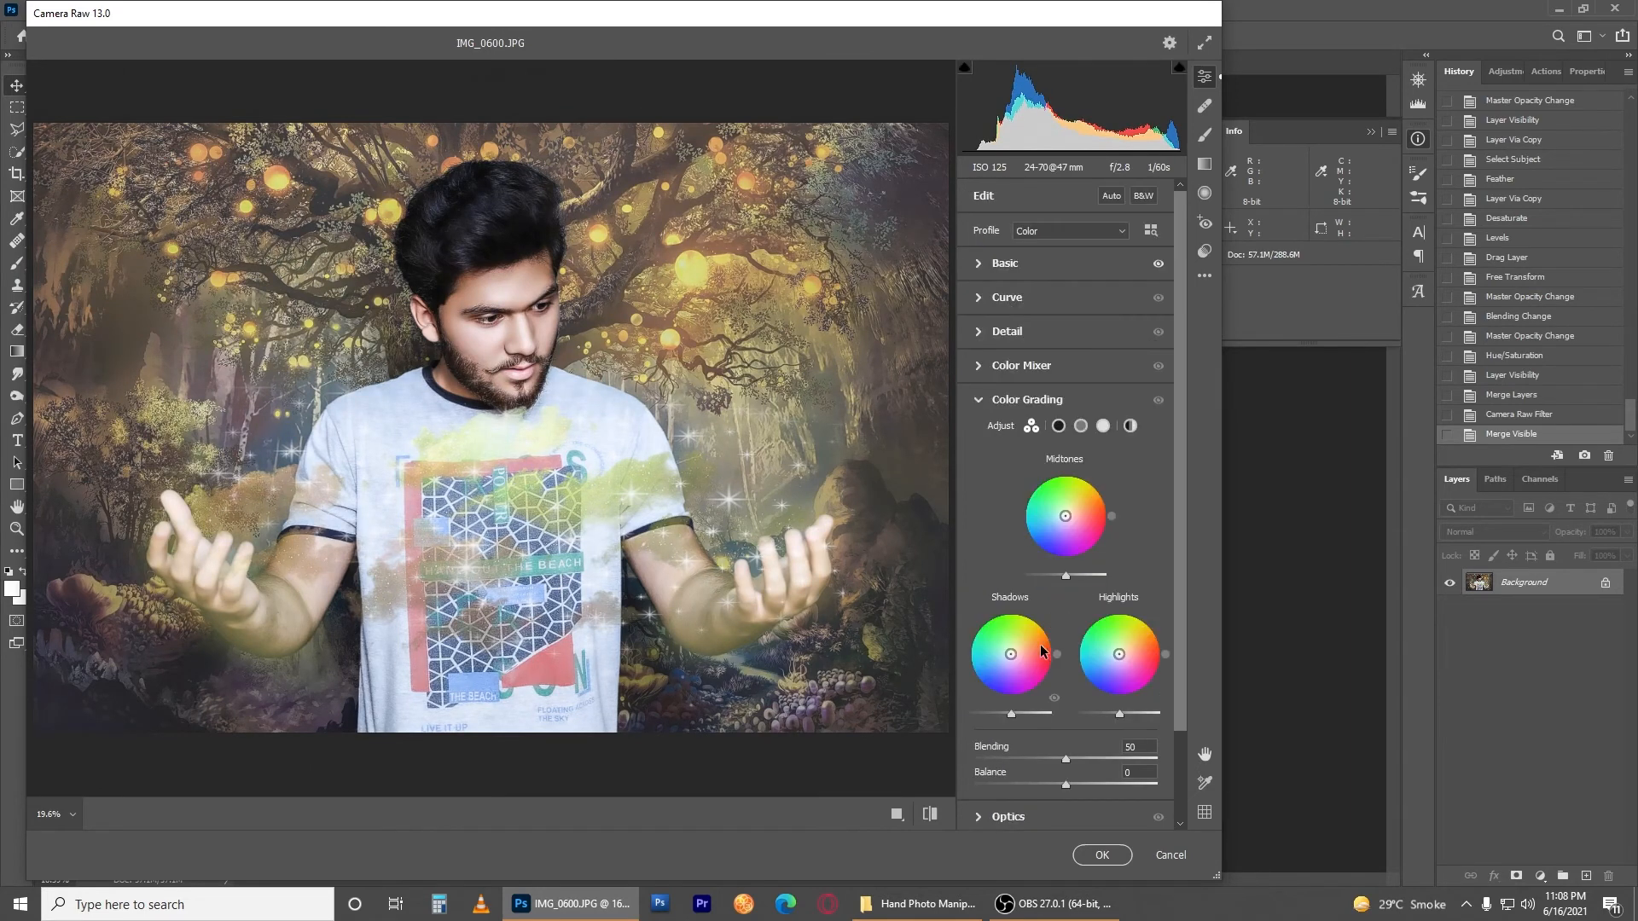
drag(1010, 654, 1010, 648)
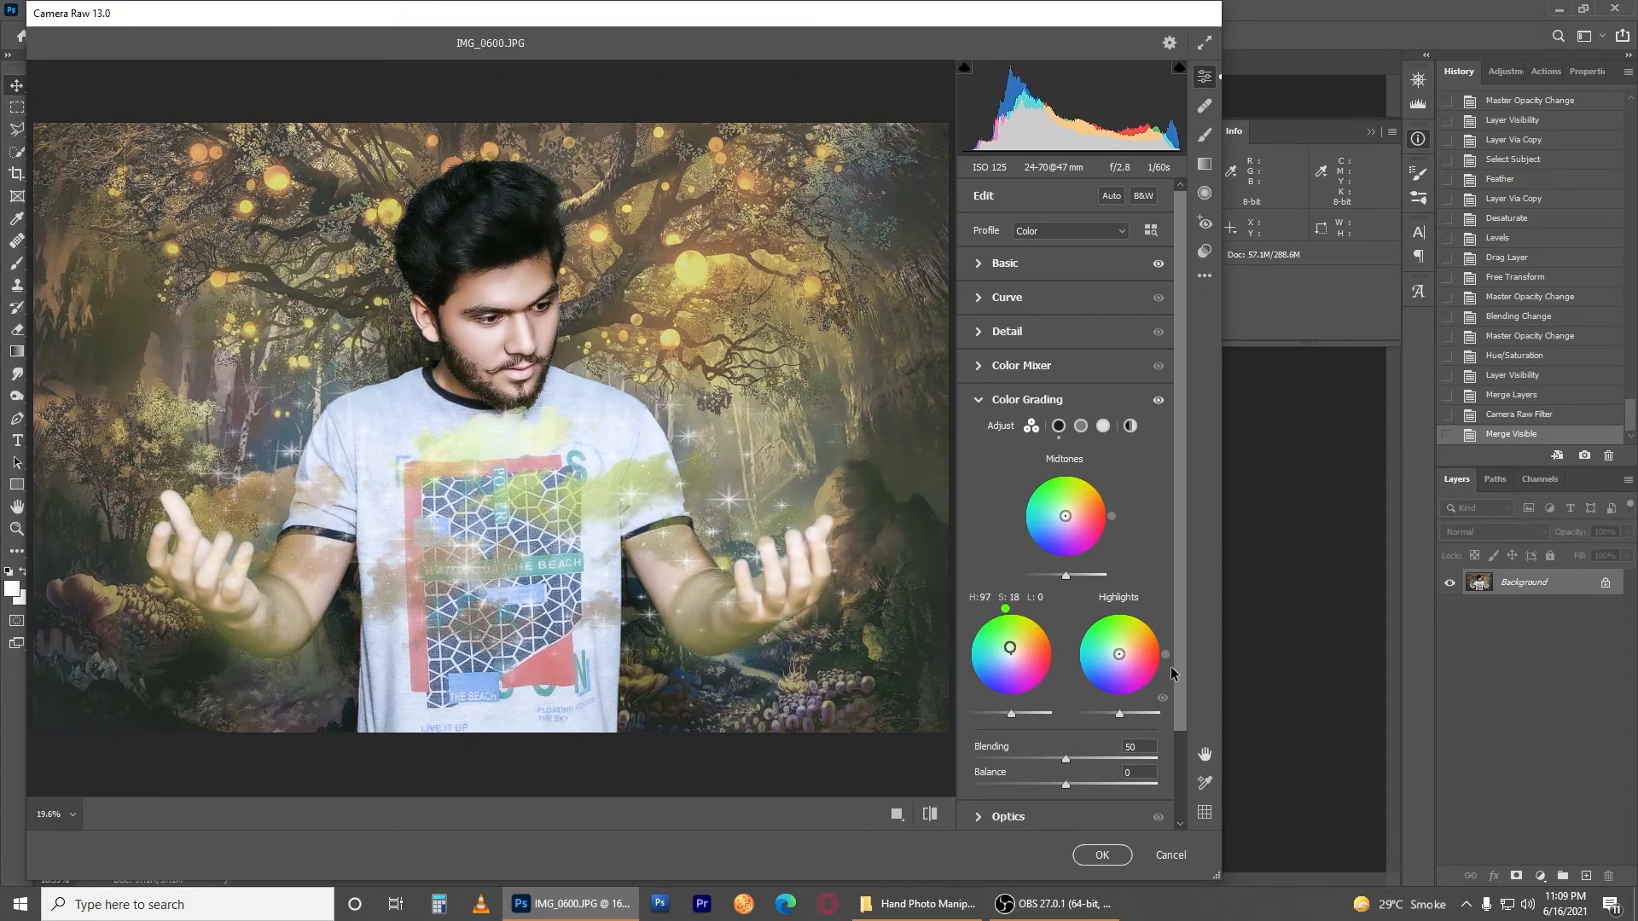
drag(1119, 655, 1121, 649)
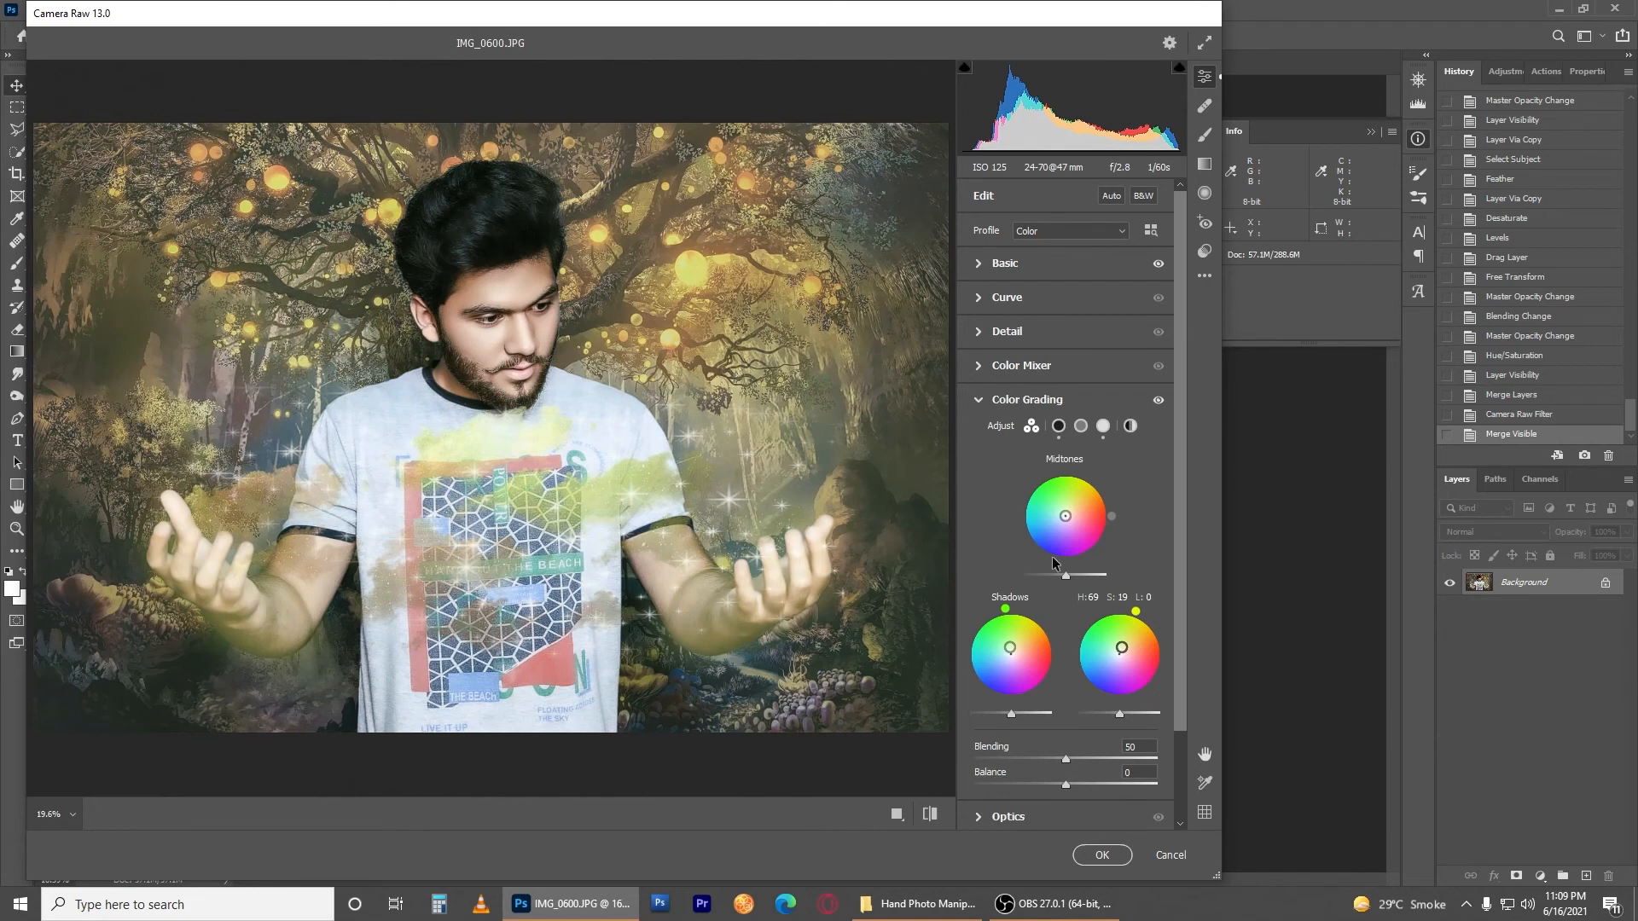
drag(1065, 516, 1058, 519)
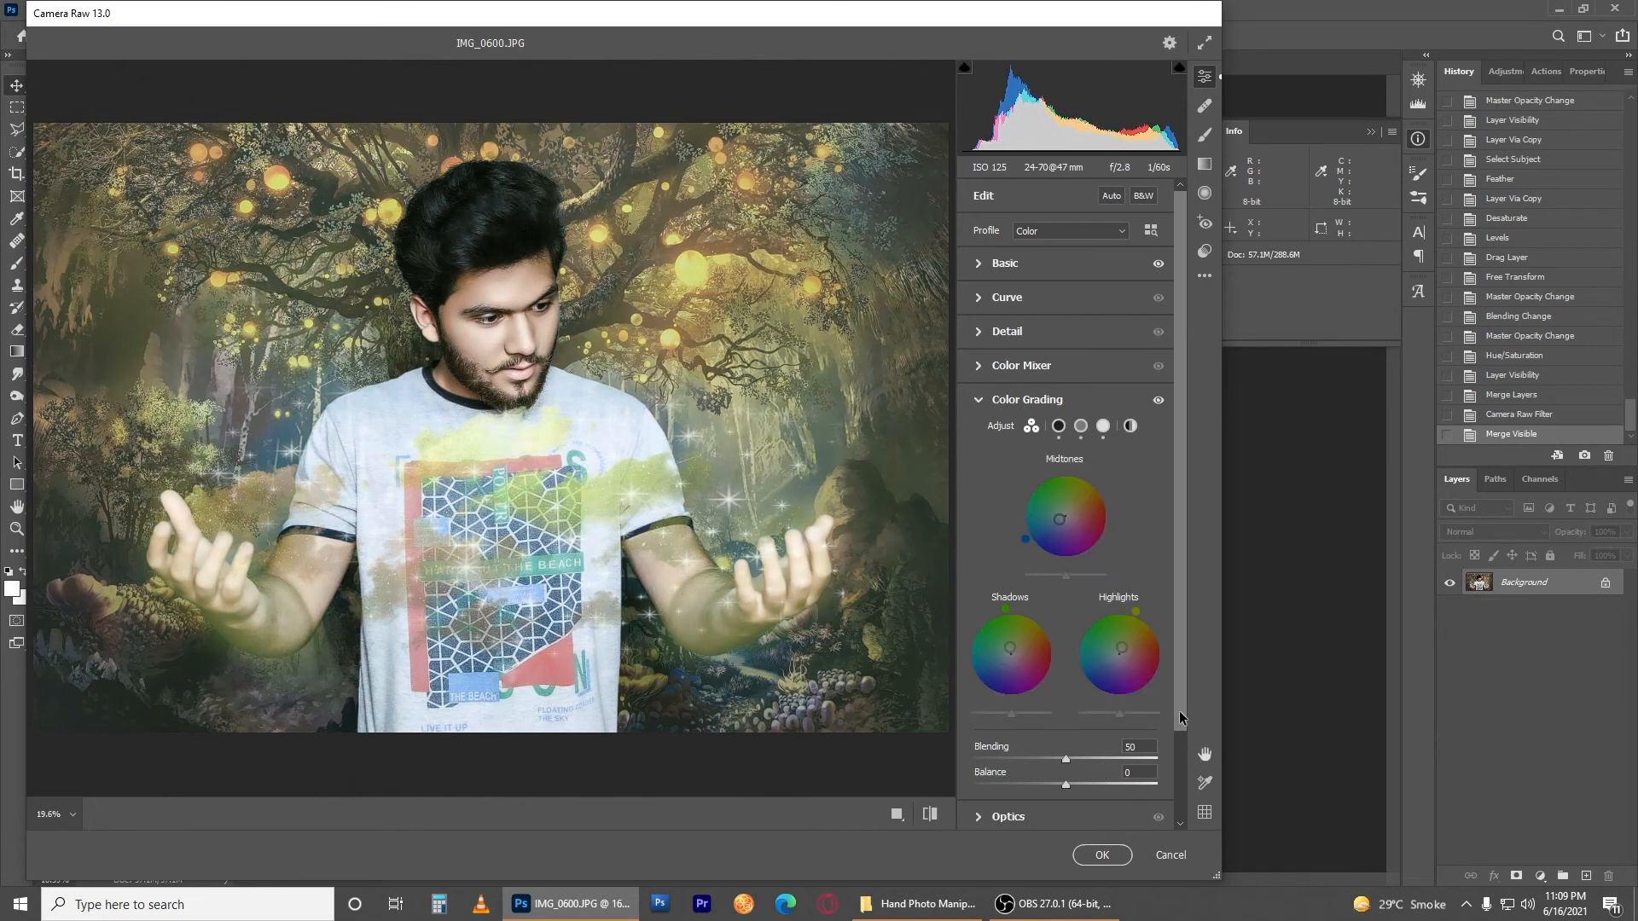
Step: Darken the image edges with a Camera Raw vignette of -30
scroll(1036, 758, down, 3)
click(996, 783)
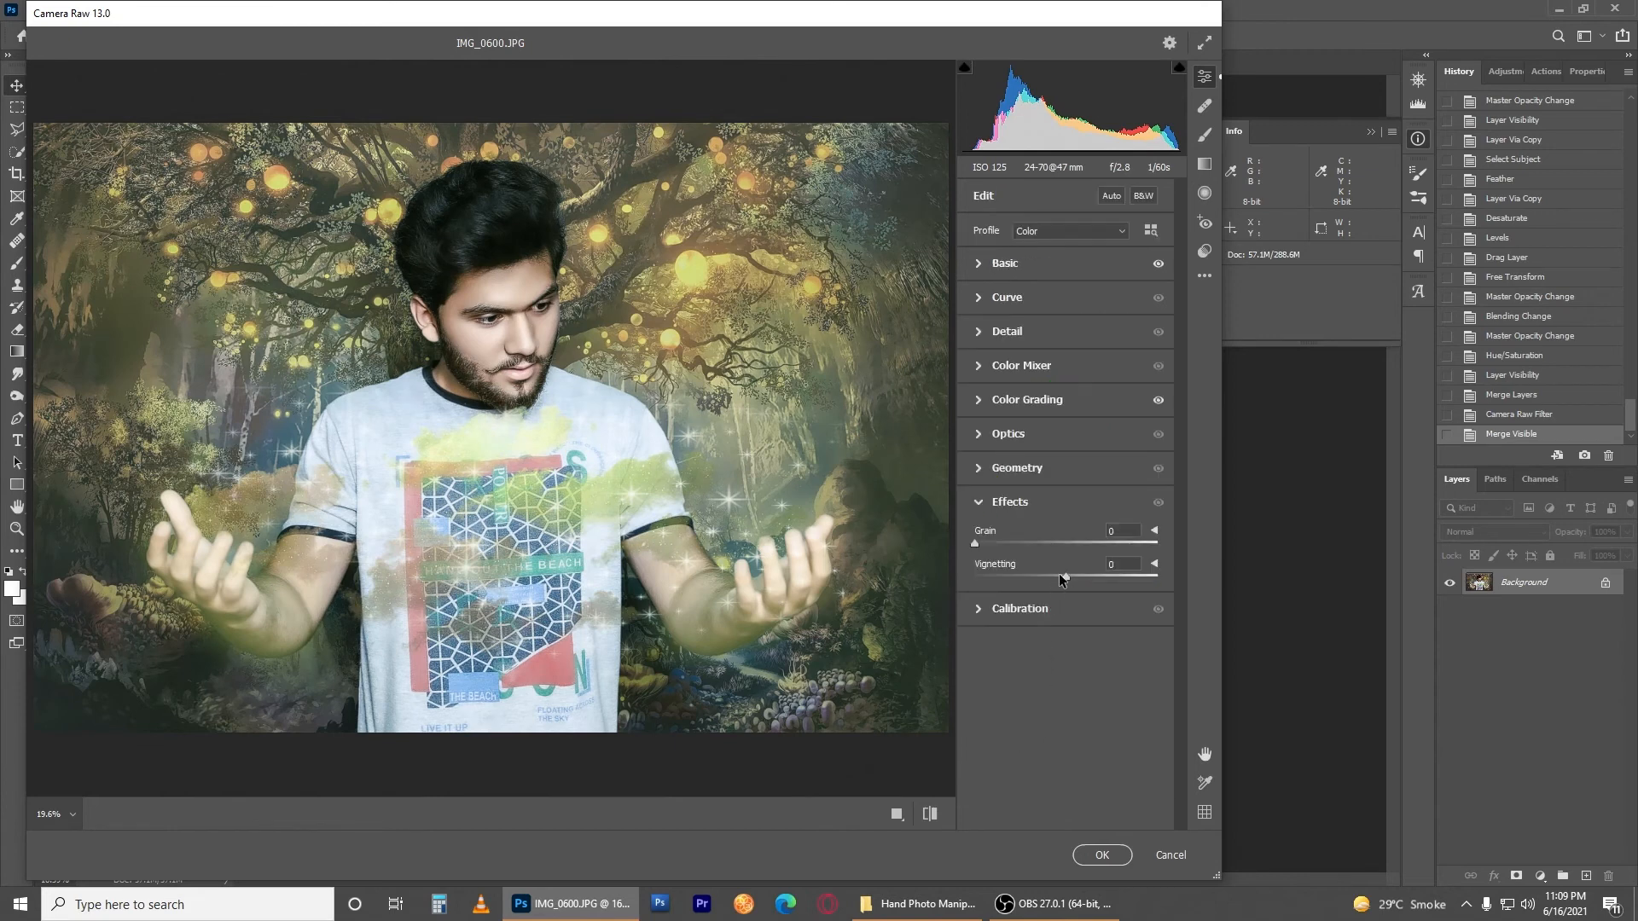
drag(1062, 579, 1040, 582)
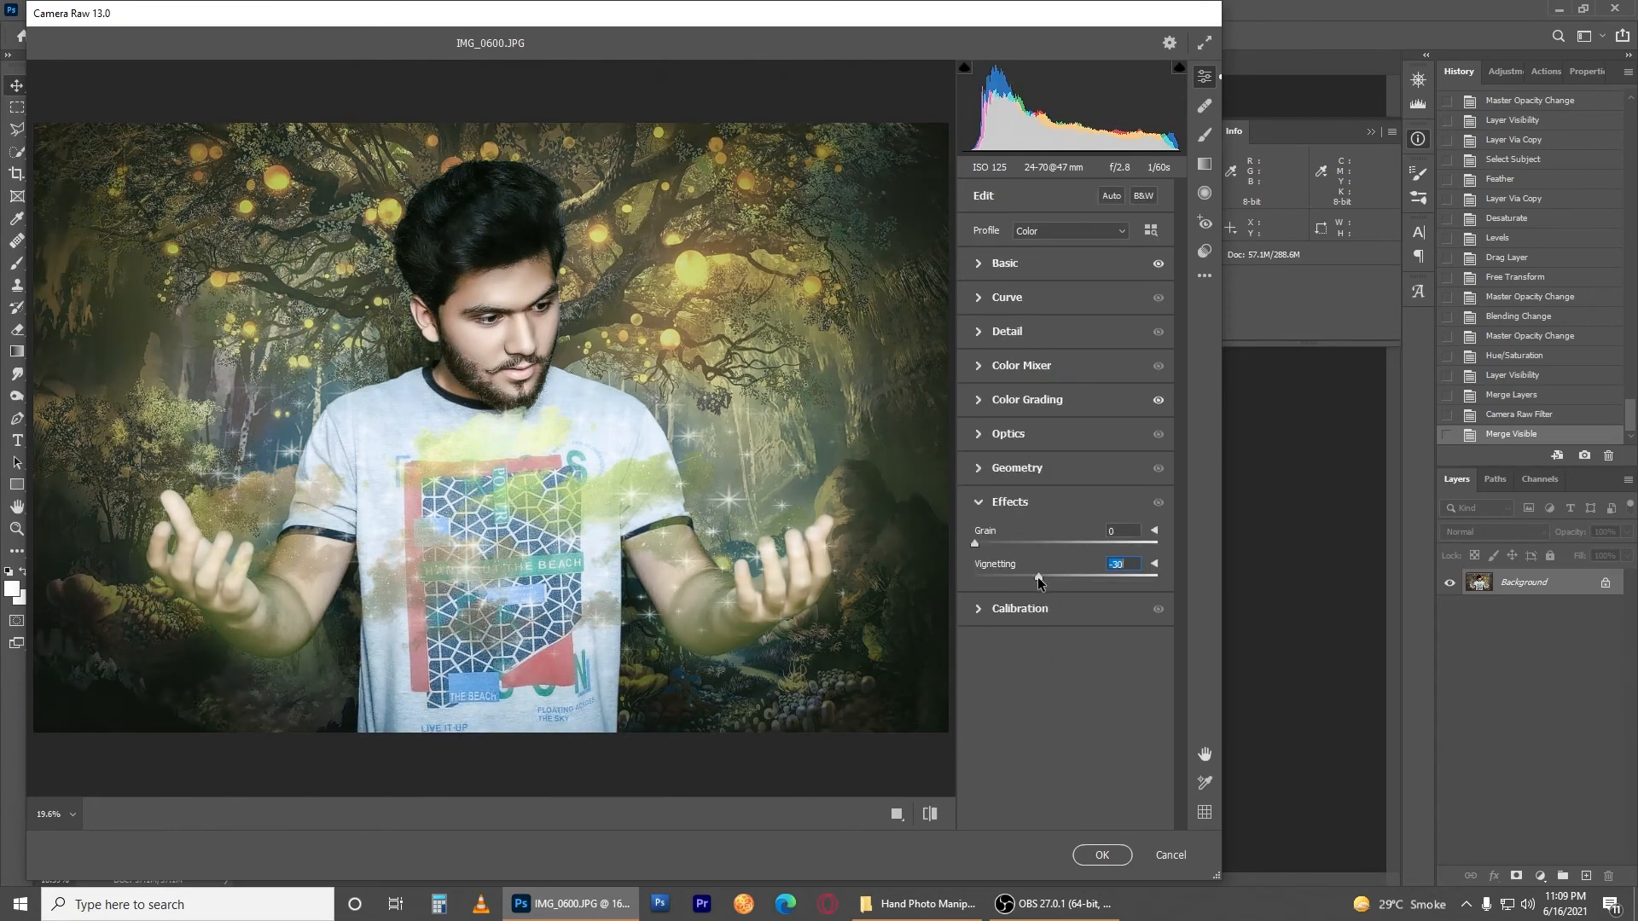
Step: Refine the color grading: cut the shadow saturation to 1, weaken the highlight tint, and set the midtones to hue 210, saturation 24
click(976, 402)
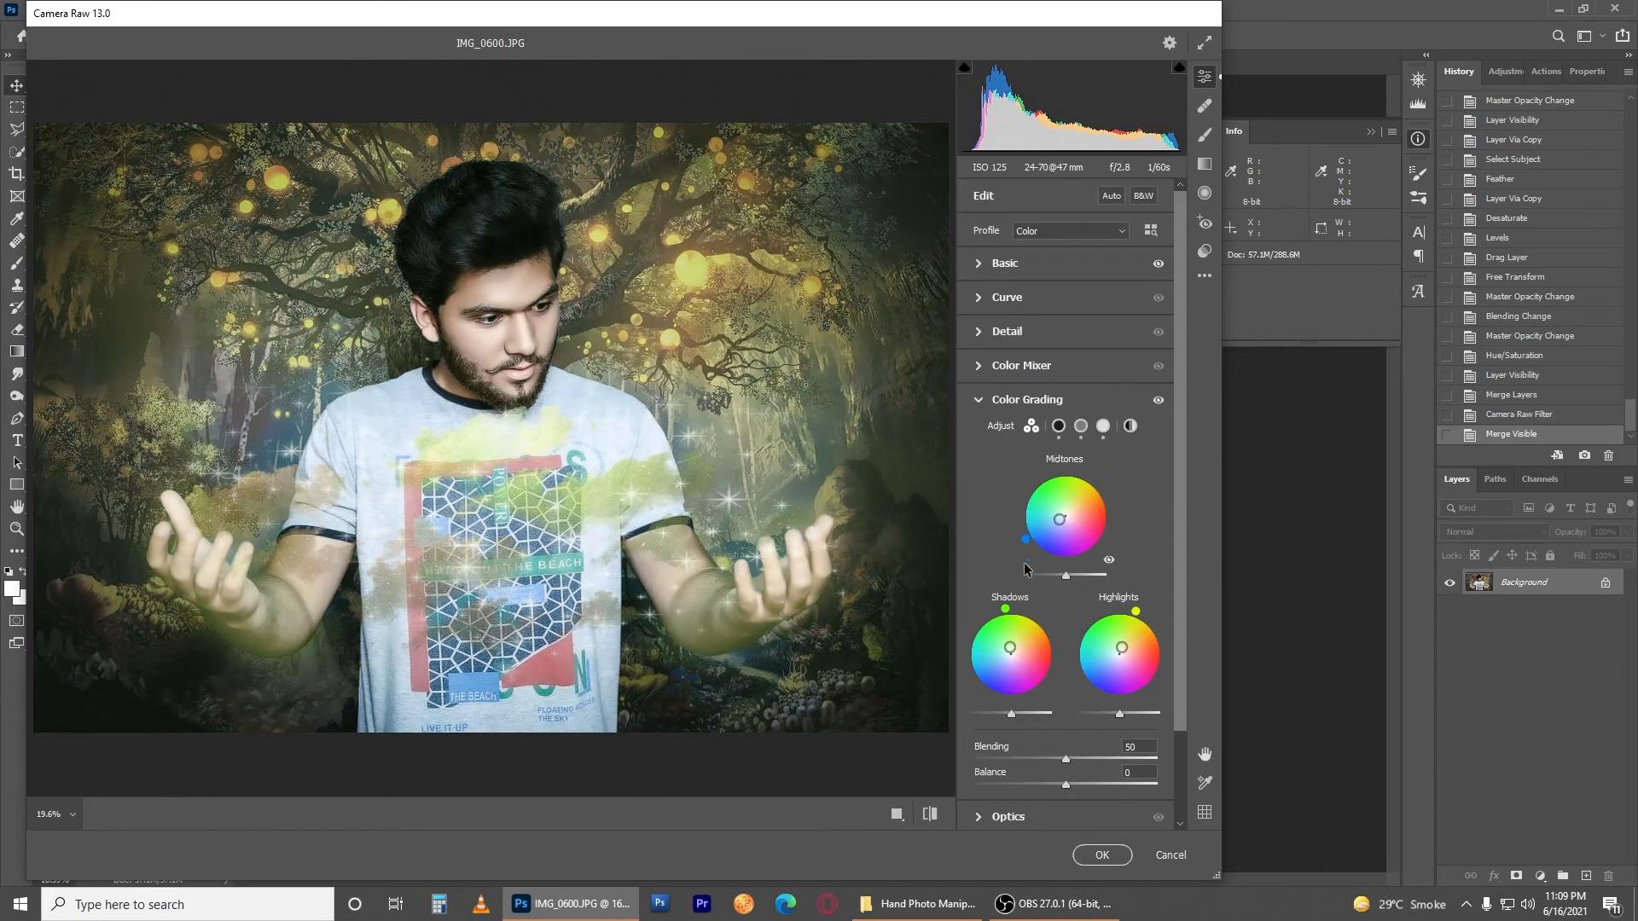
drag(1009, 647, 1010, 654)
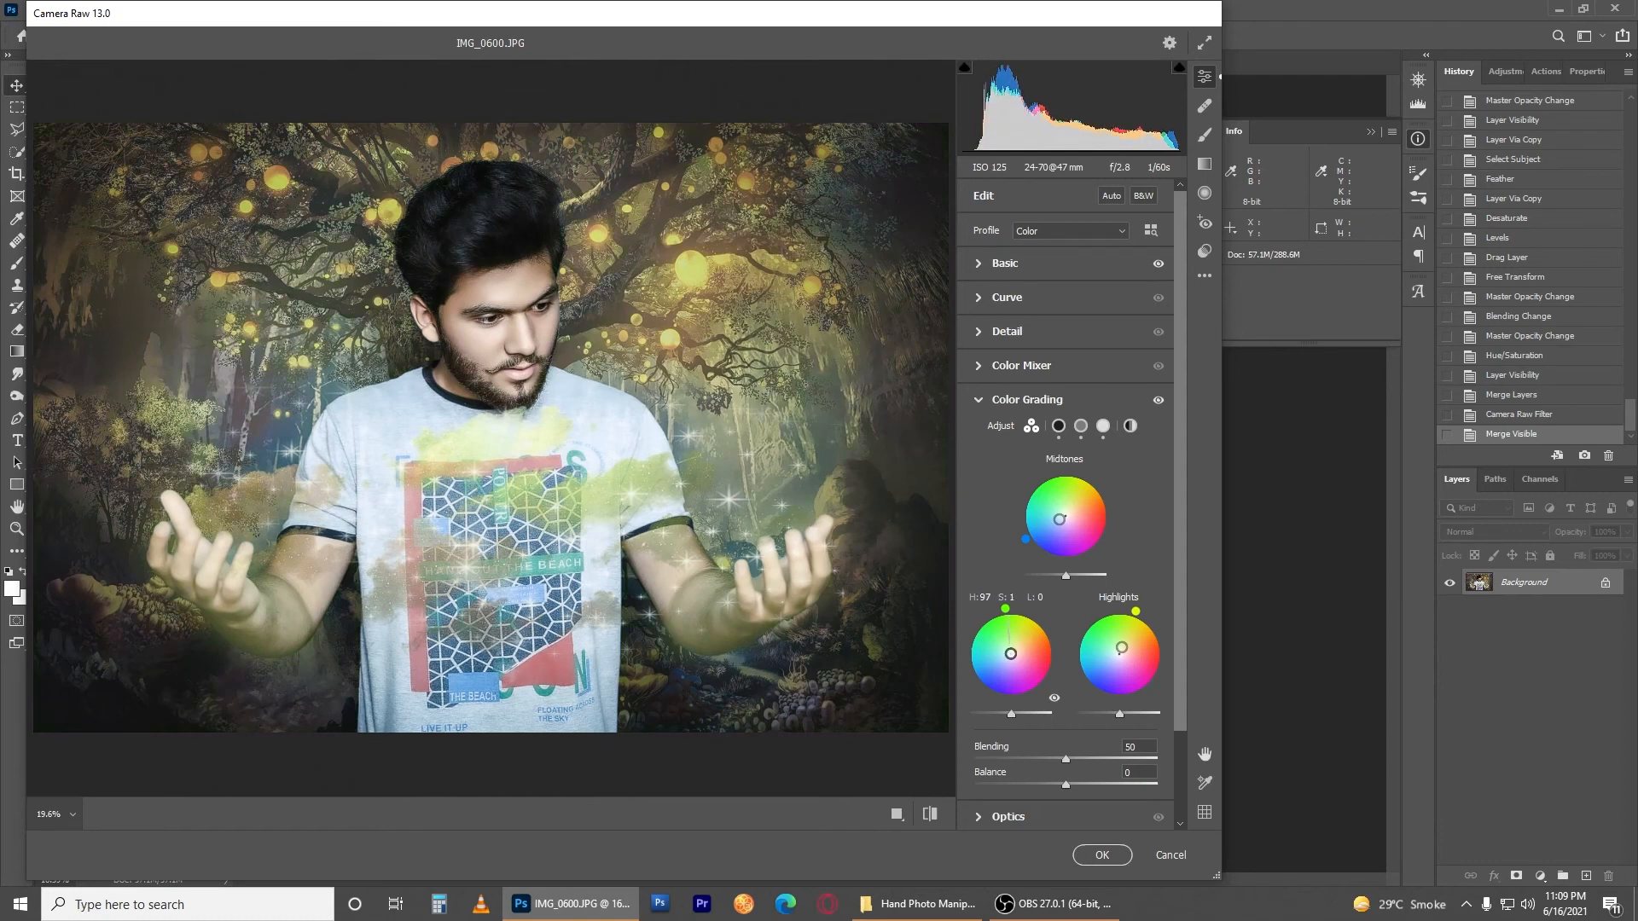
drag(1118, 655, 1118, 654)
drag(1059, 518, 1057, 521)
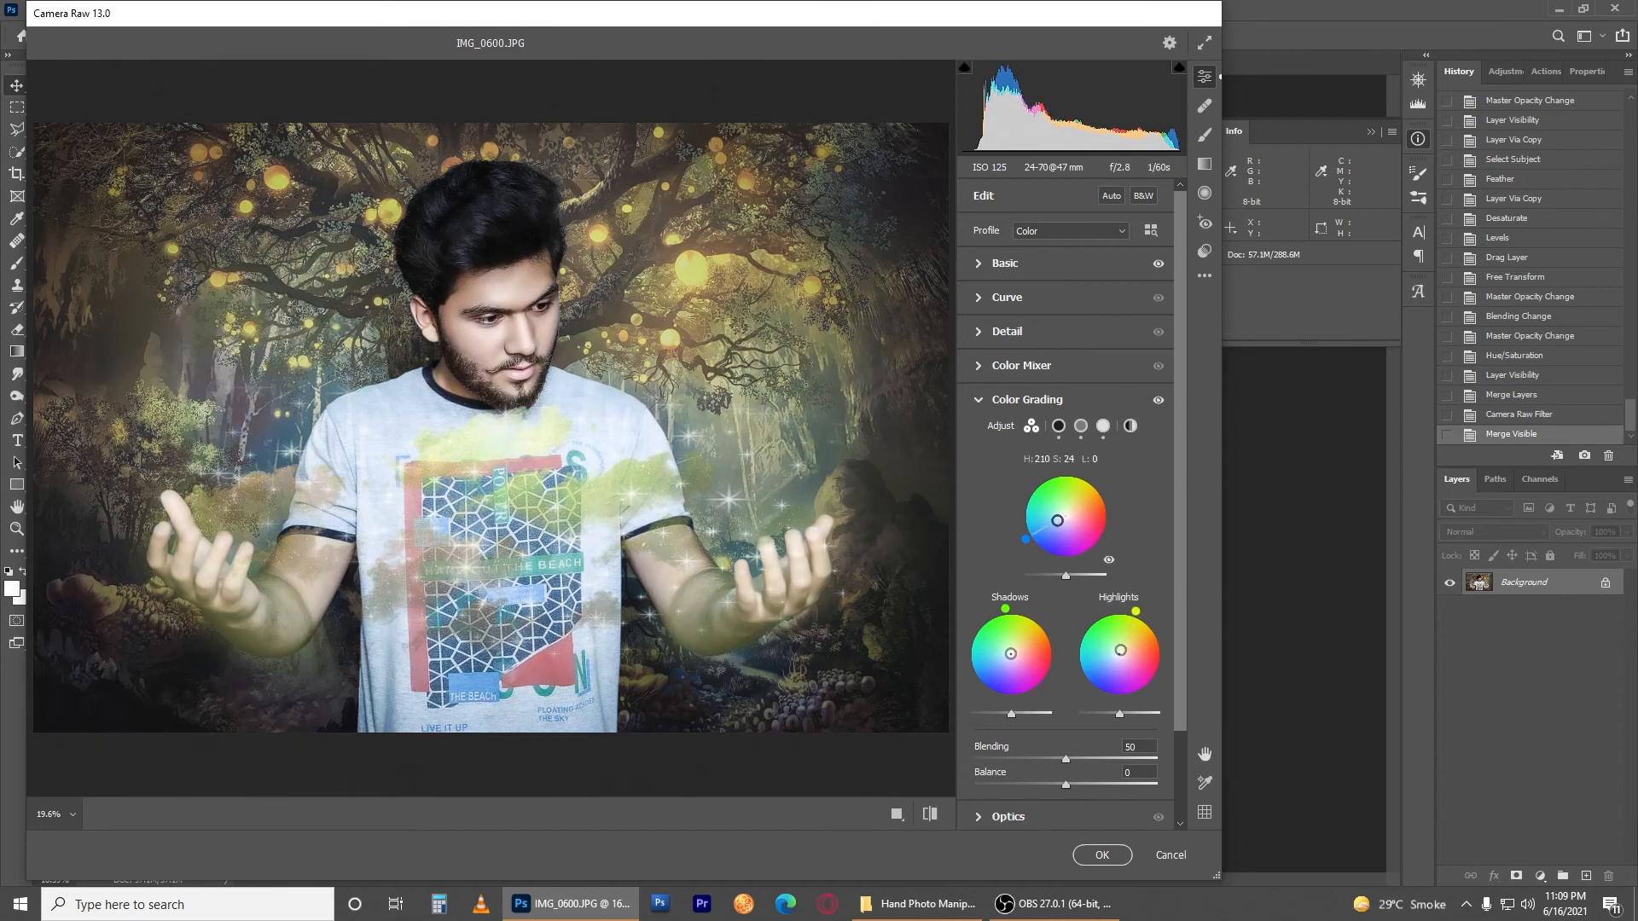
Step: Slightly lower the midtones on the point curve, raise its black point output to 14, and apply the Camera Raw adjustments
click(980, 299)
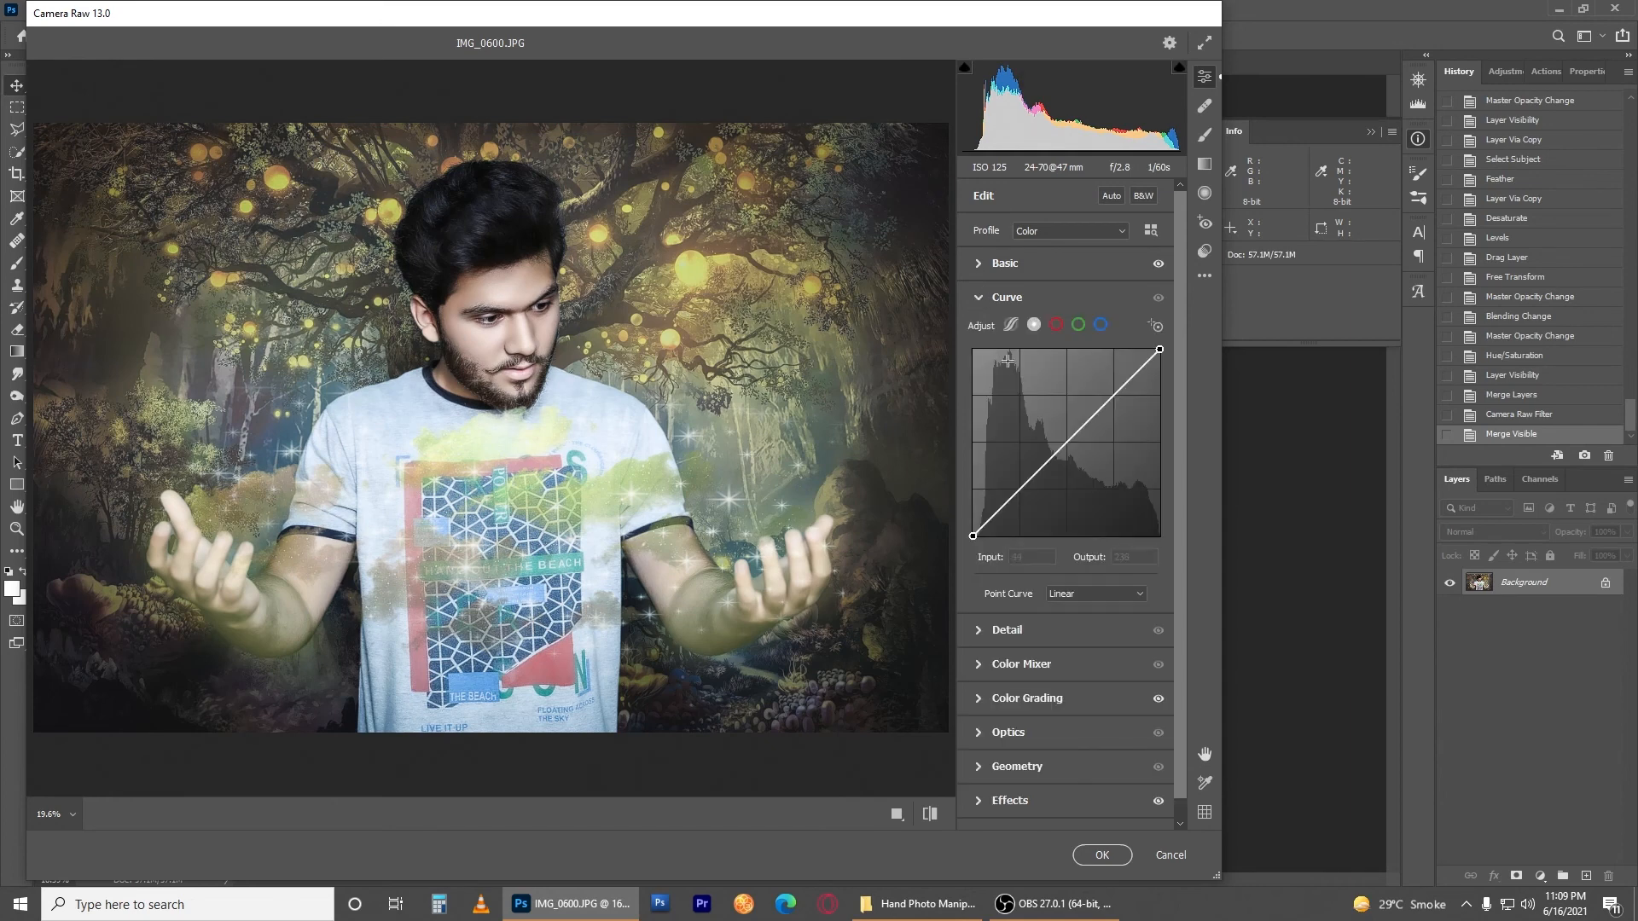
drag(1062, 442, 1017, 497)
key(ctrl+z)
key(ctrl+z)
drag(1066, 444, 1072, 446)
drag(1020, 494, 972, 526)
click(1111, 860)
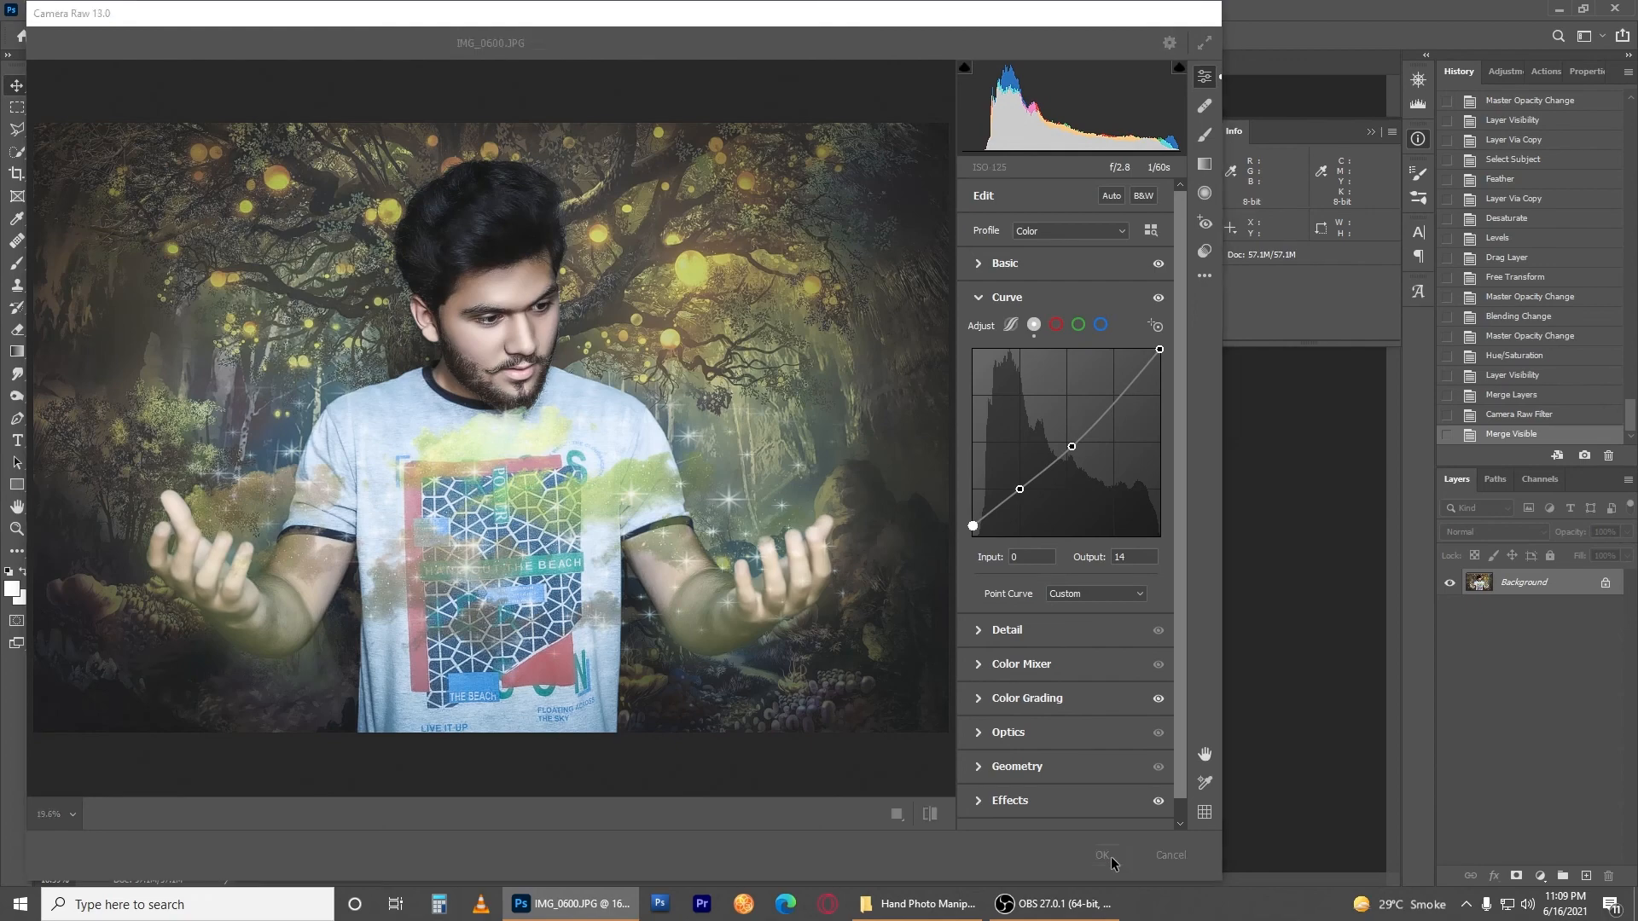
Step: Apply a Levels adjustment with the midtone input at 0.93 and the black output level at 3
scroll(795, 405, up, 2)
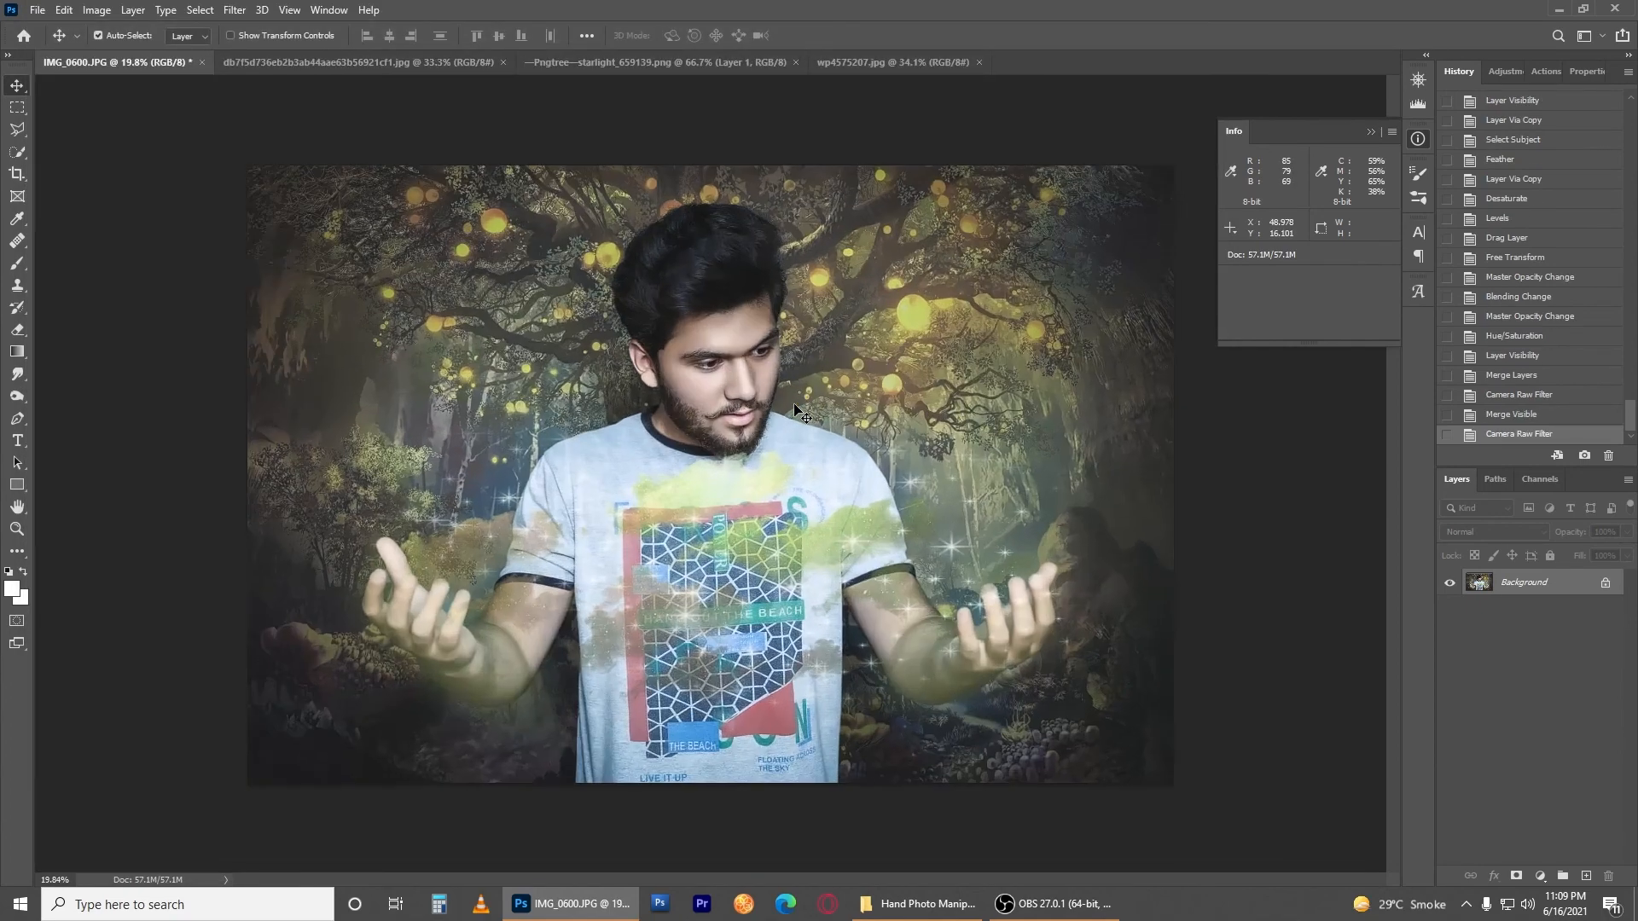
key(ctrl+l)
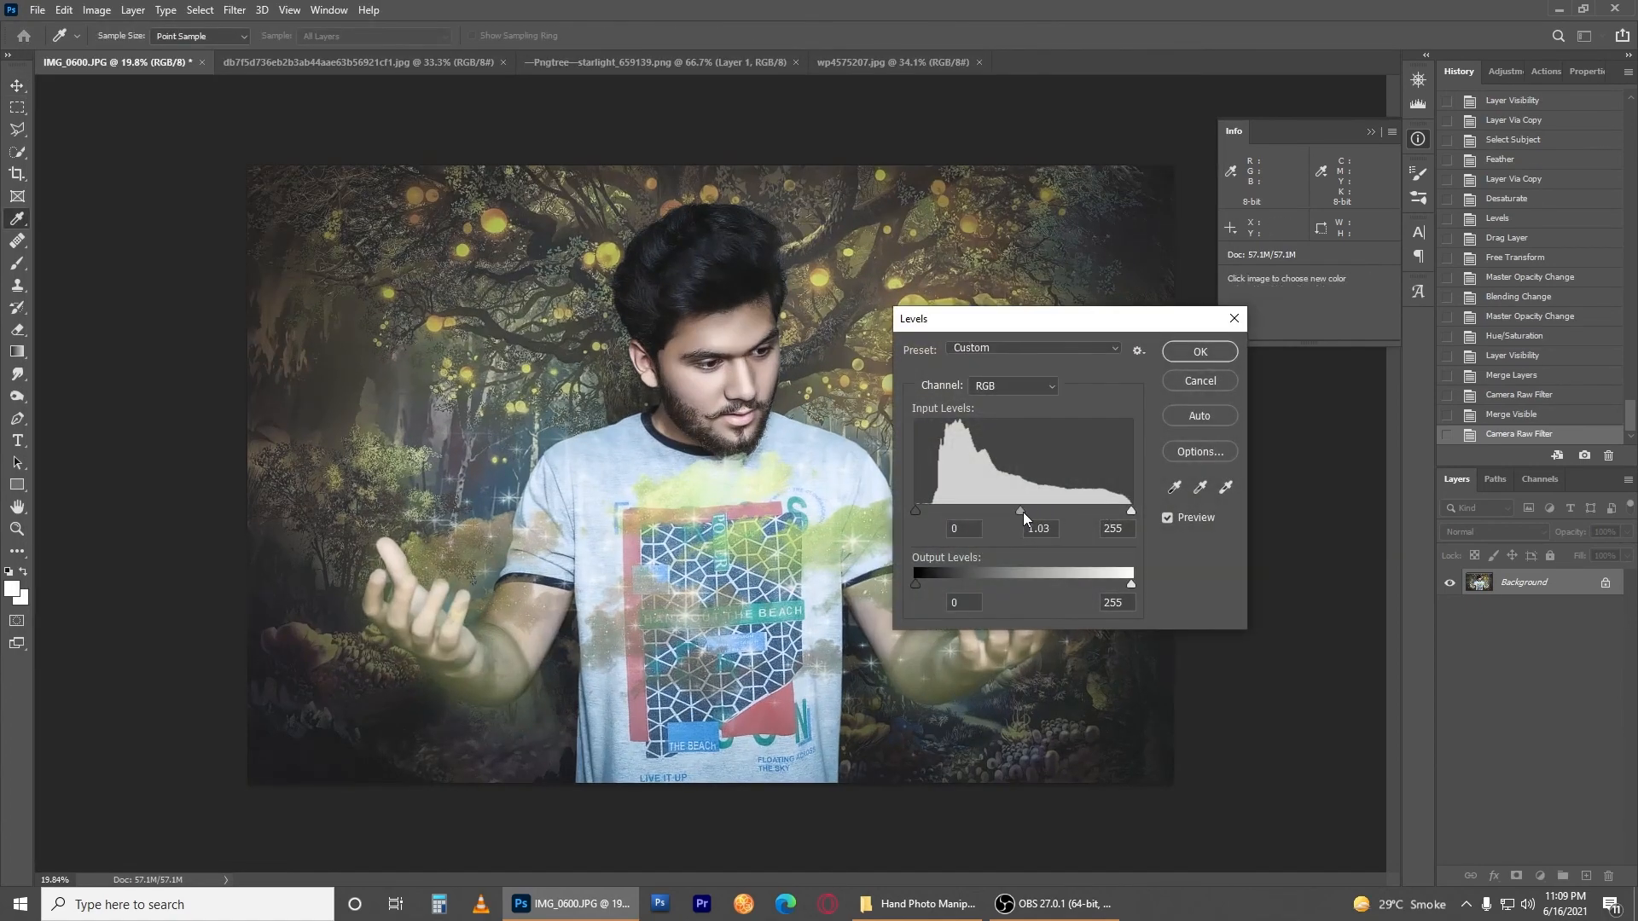
click(1028, 512)
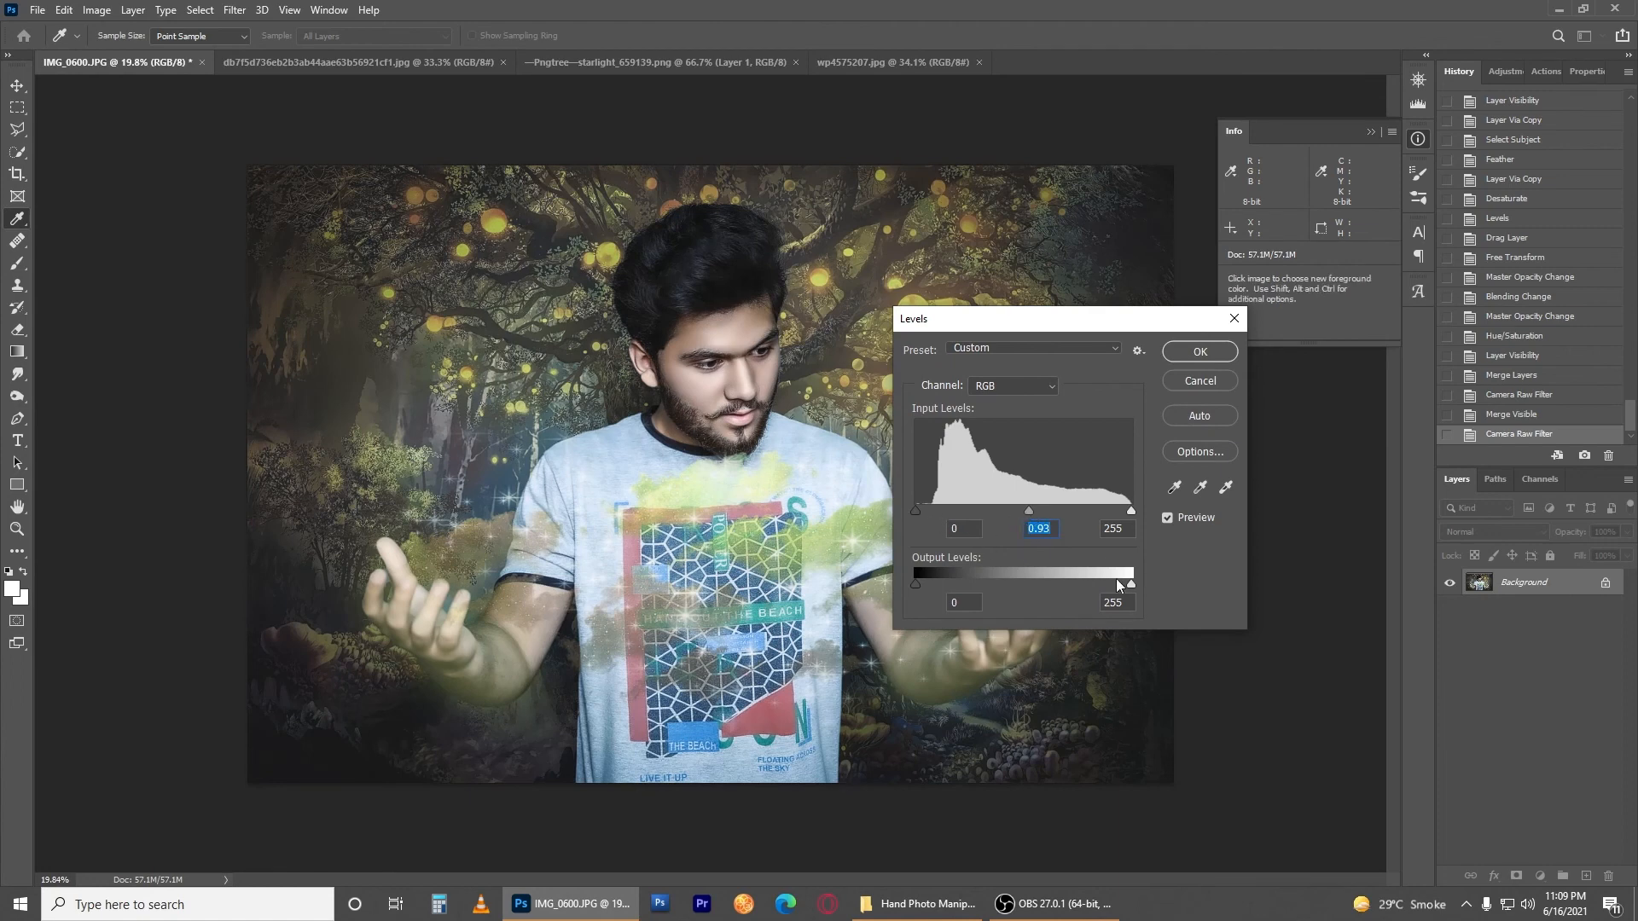
mouse_move(1130, 585)
mouse_down()
mouse_move(1115, 586)
mouse_move(1139, 587)
mouse_up()
drag(916, 583, 922, 587)
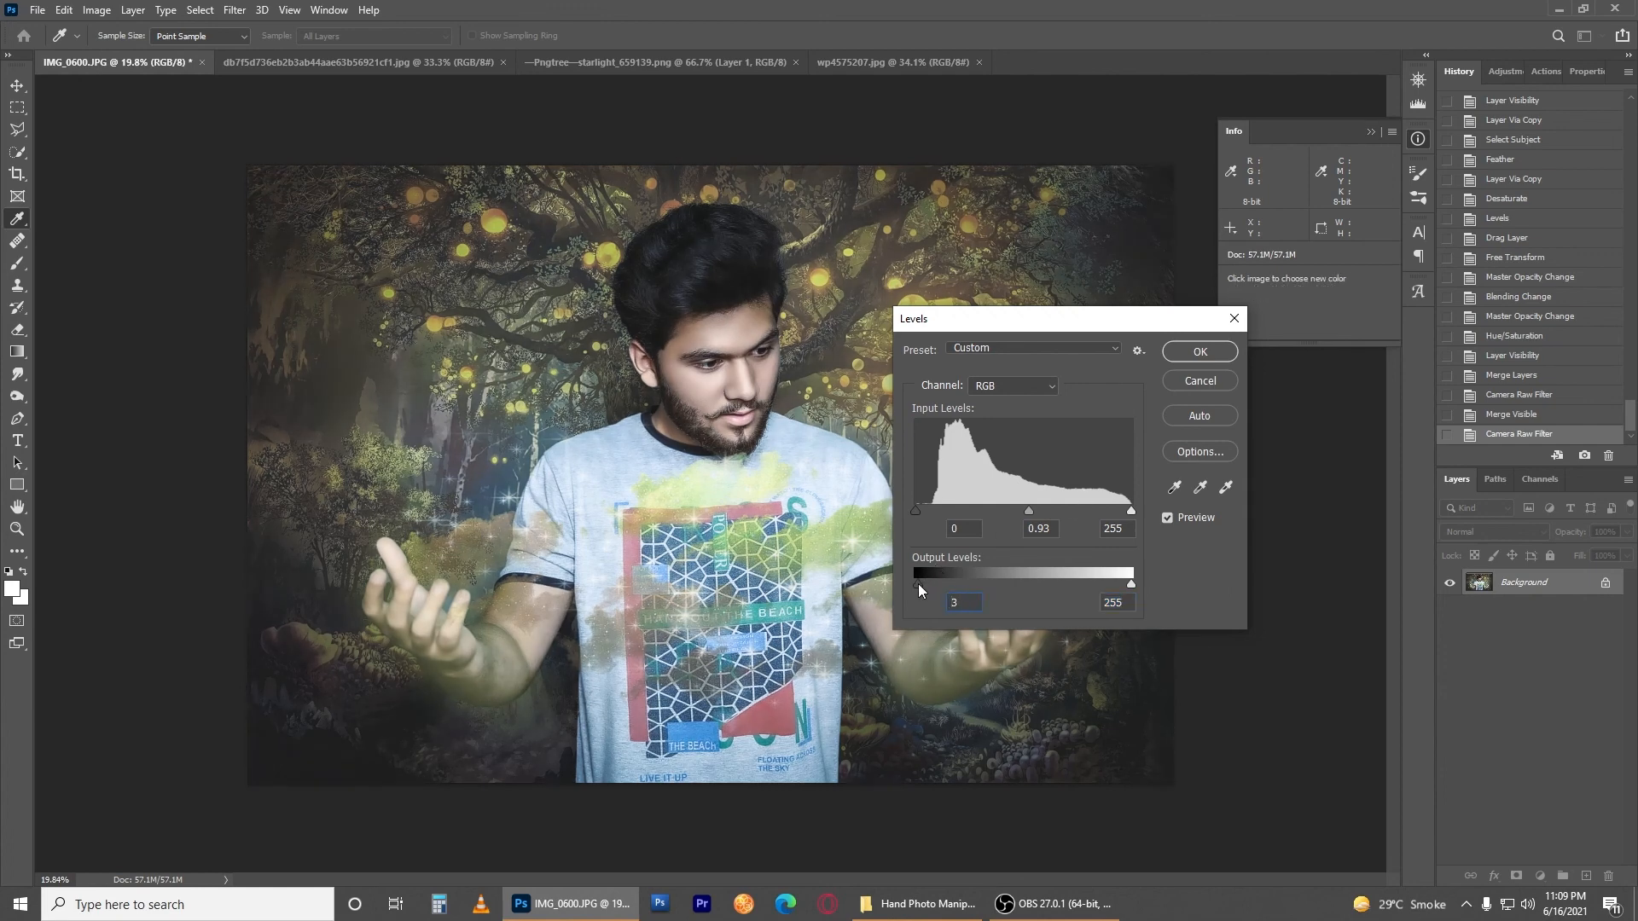
click(1205, 353)
Step: Collapse the Info panel and examine the whole composite at a larger size
scroll(977, 501, down, 5)
scroll(978, 502, up, 4)
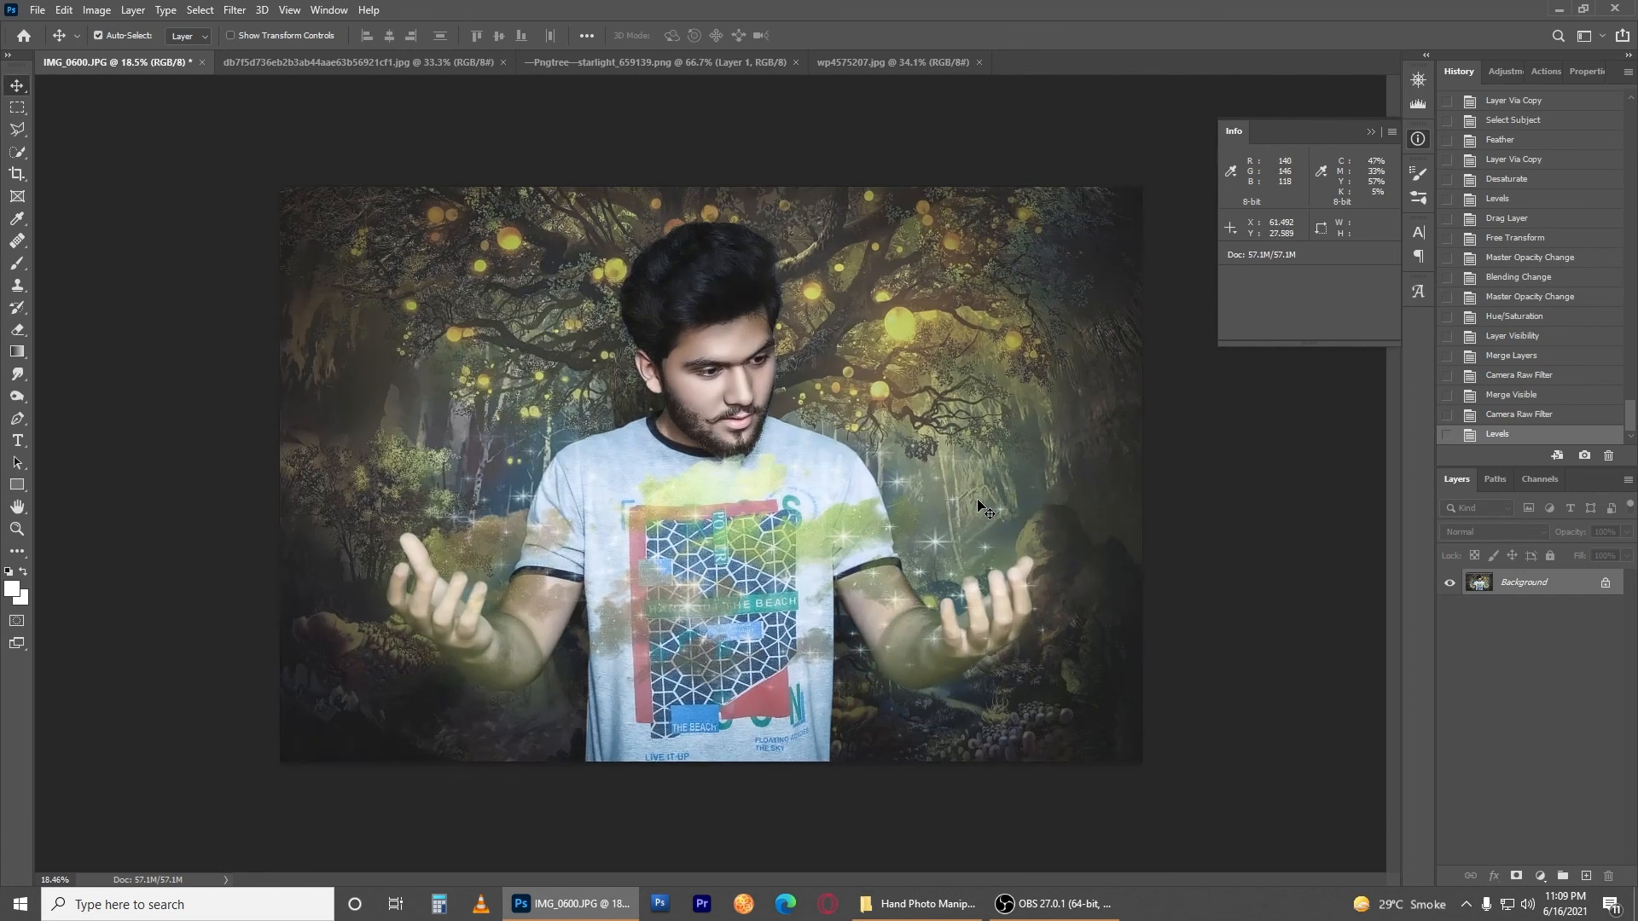
scroll(981, 507, up, 1)
click(1371, 132)
scroll(983, 483, up, 1)
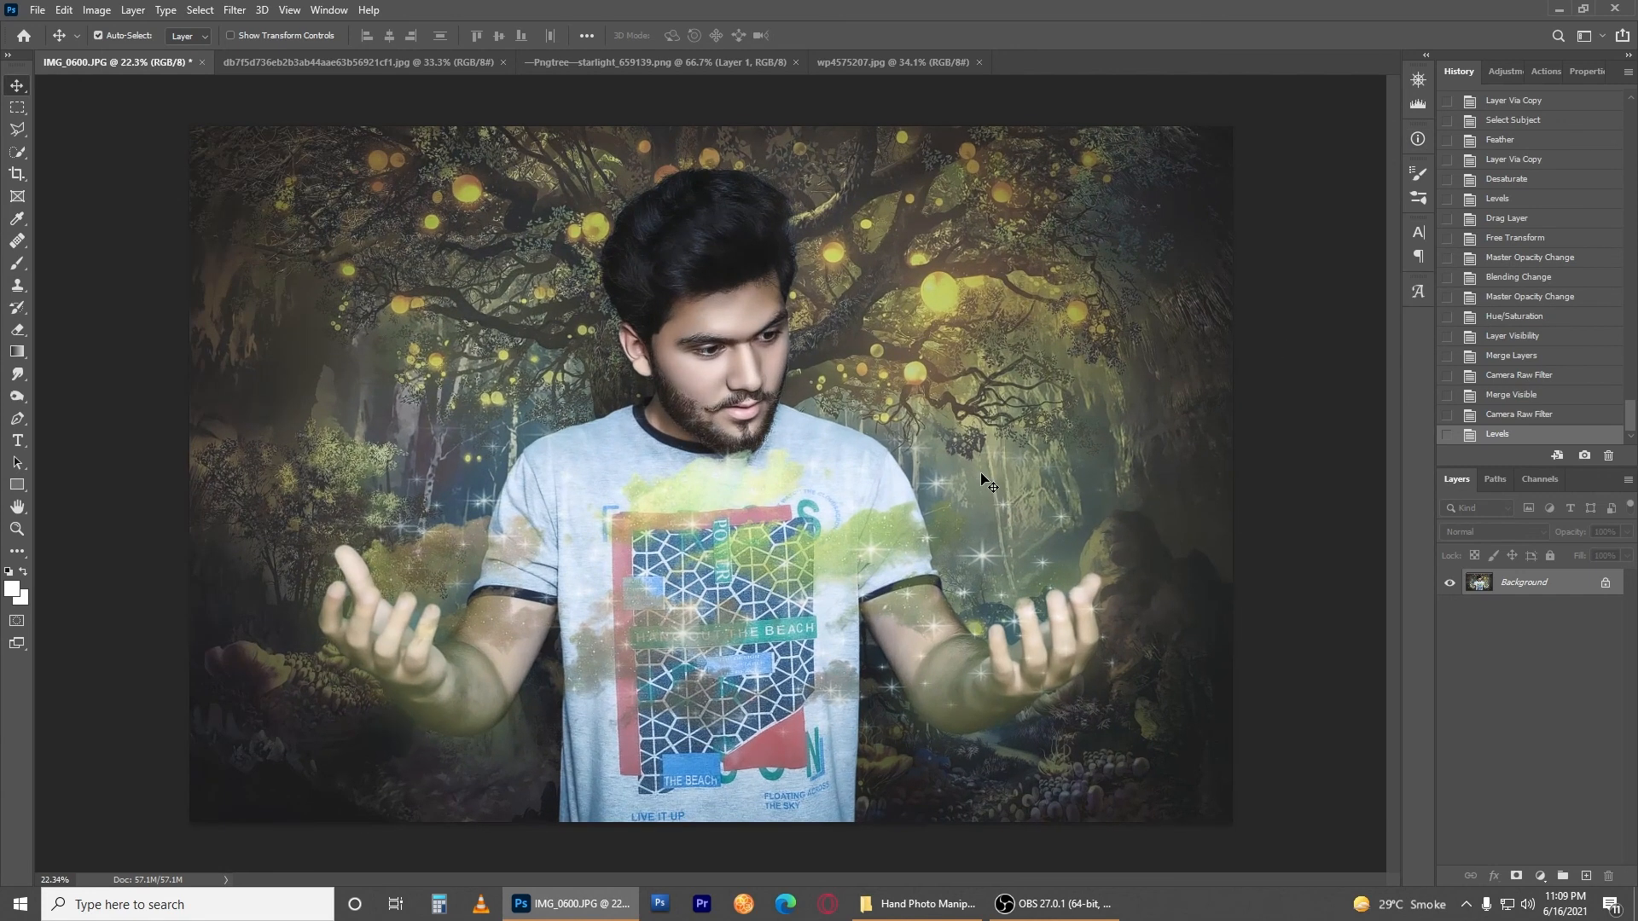